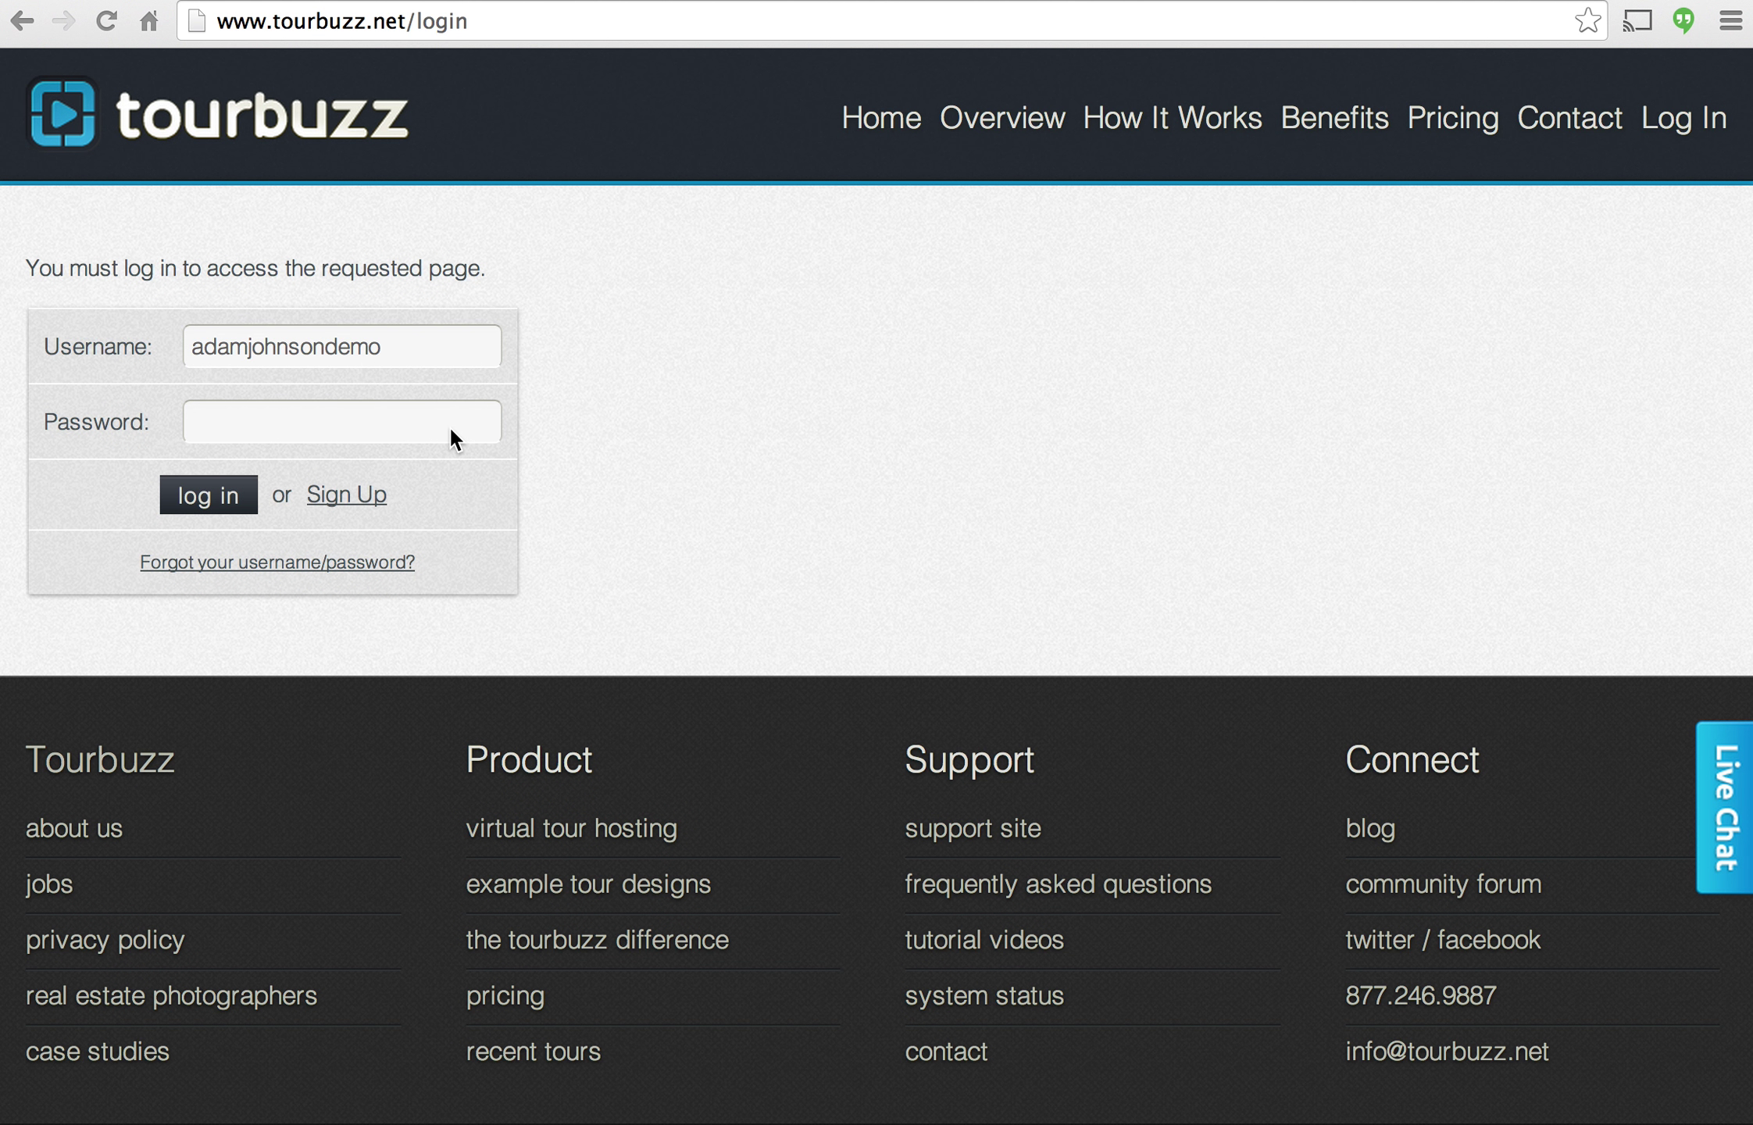
# Enter the account password in the Password field and log in to Tourbuzz.
pyautogui.click(418, 429)
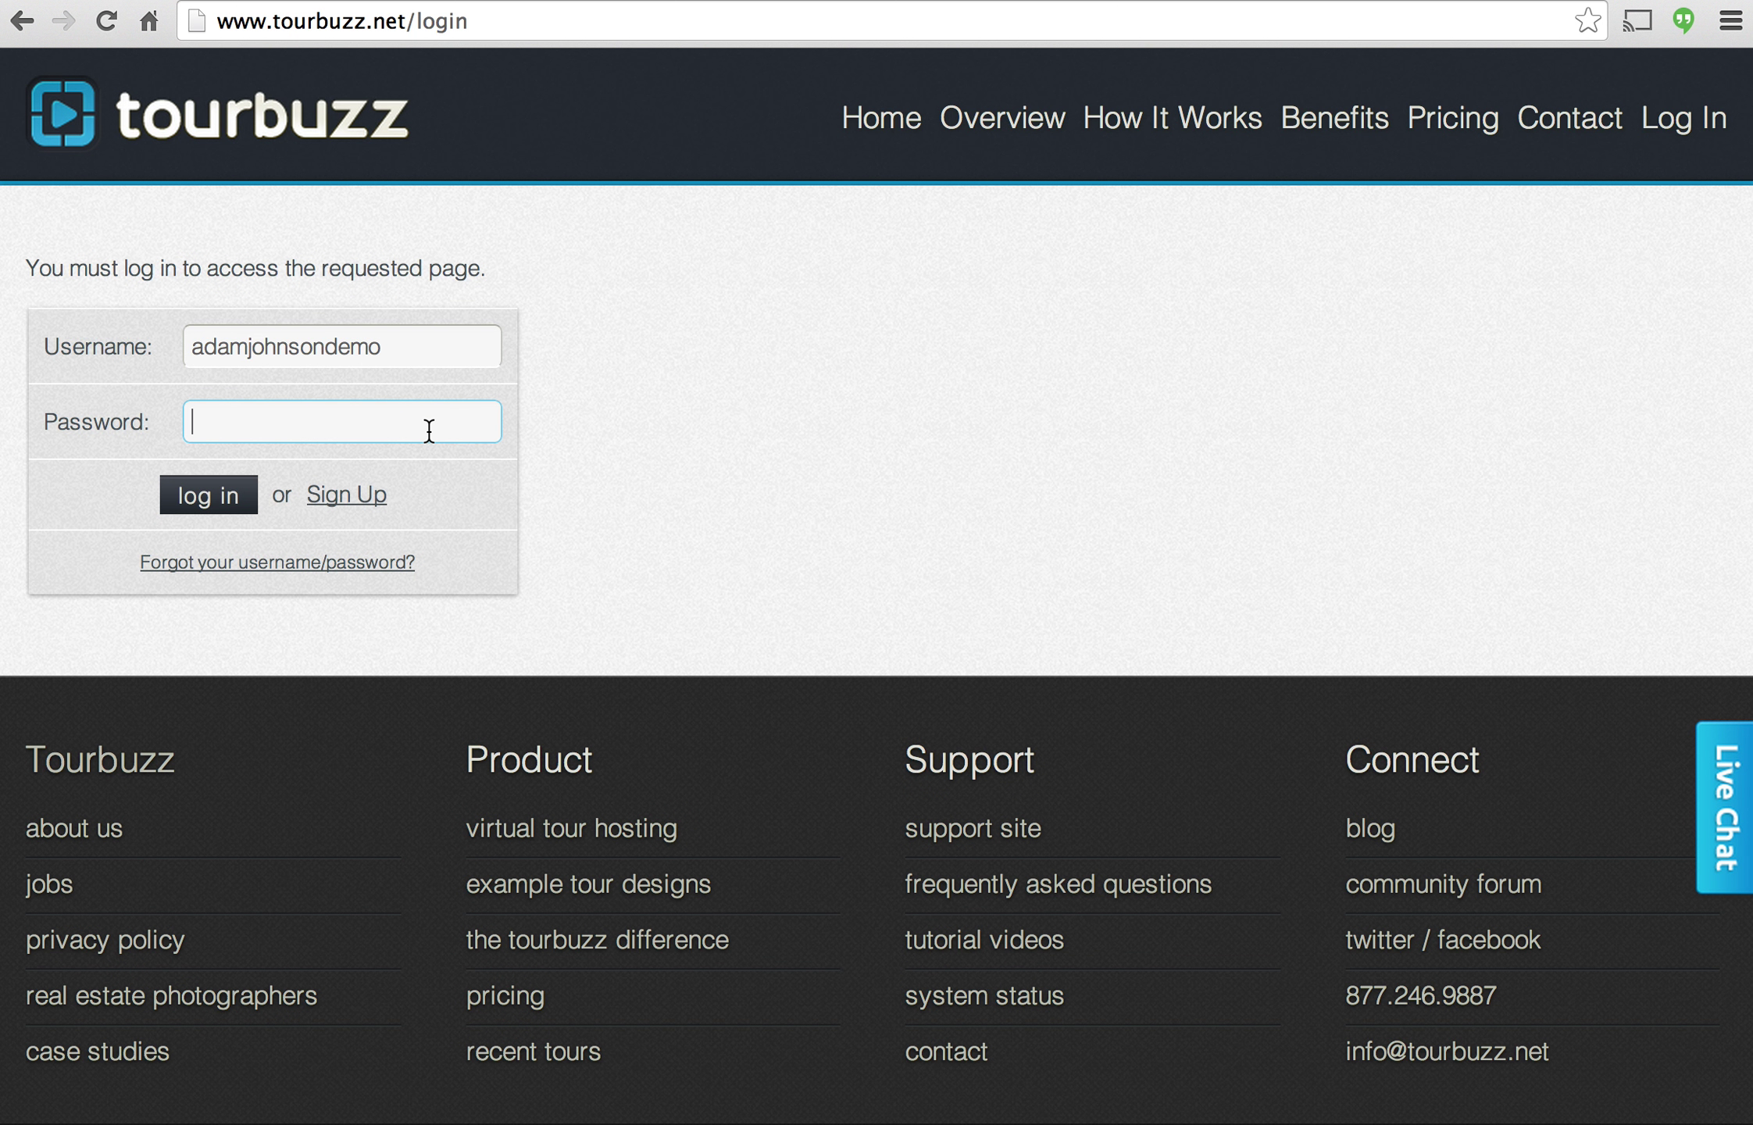
pyautogui.write('••••••')
pyautogui.click(205, 486)
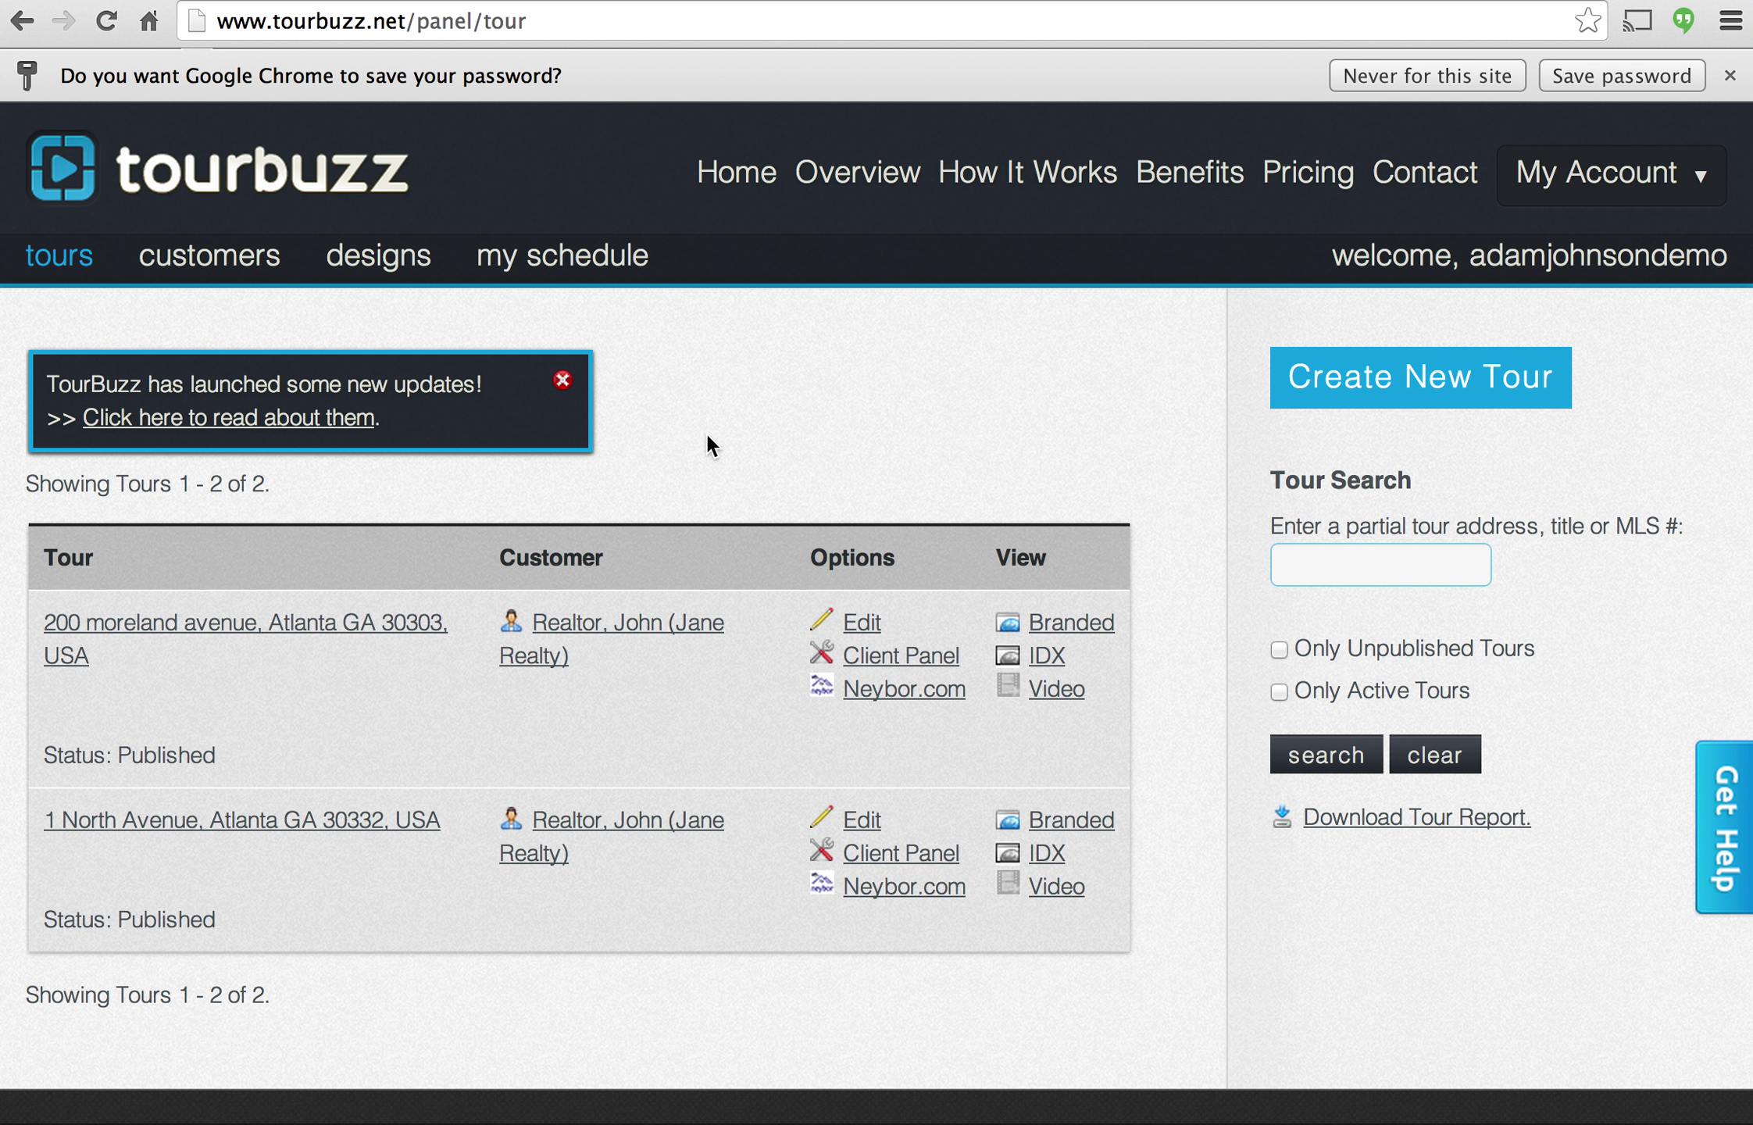
# Begin a new tour from the tours panel with Create New Tour.
pyautogui.scroll(-2, 705, 432)
pyautogui.scroll(2, 707, 435)
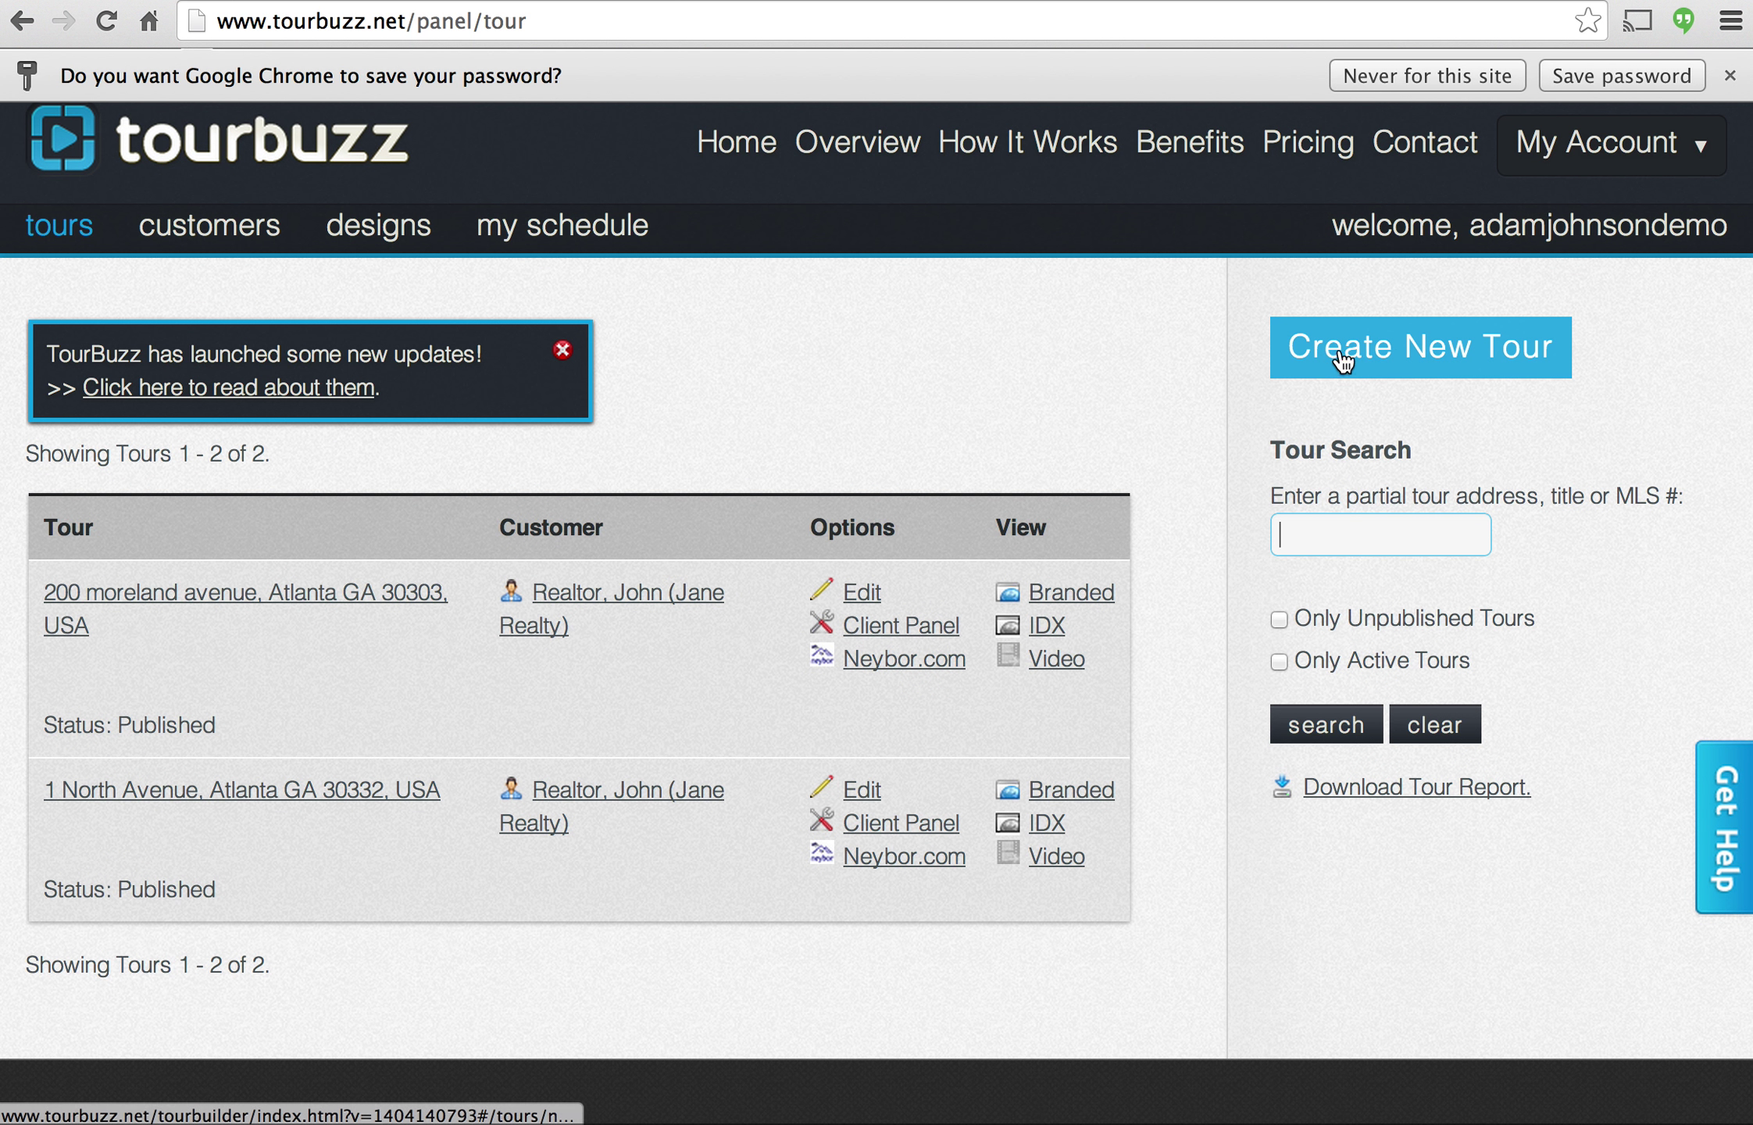
pyautogui.click(1400, 355)
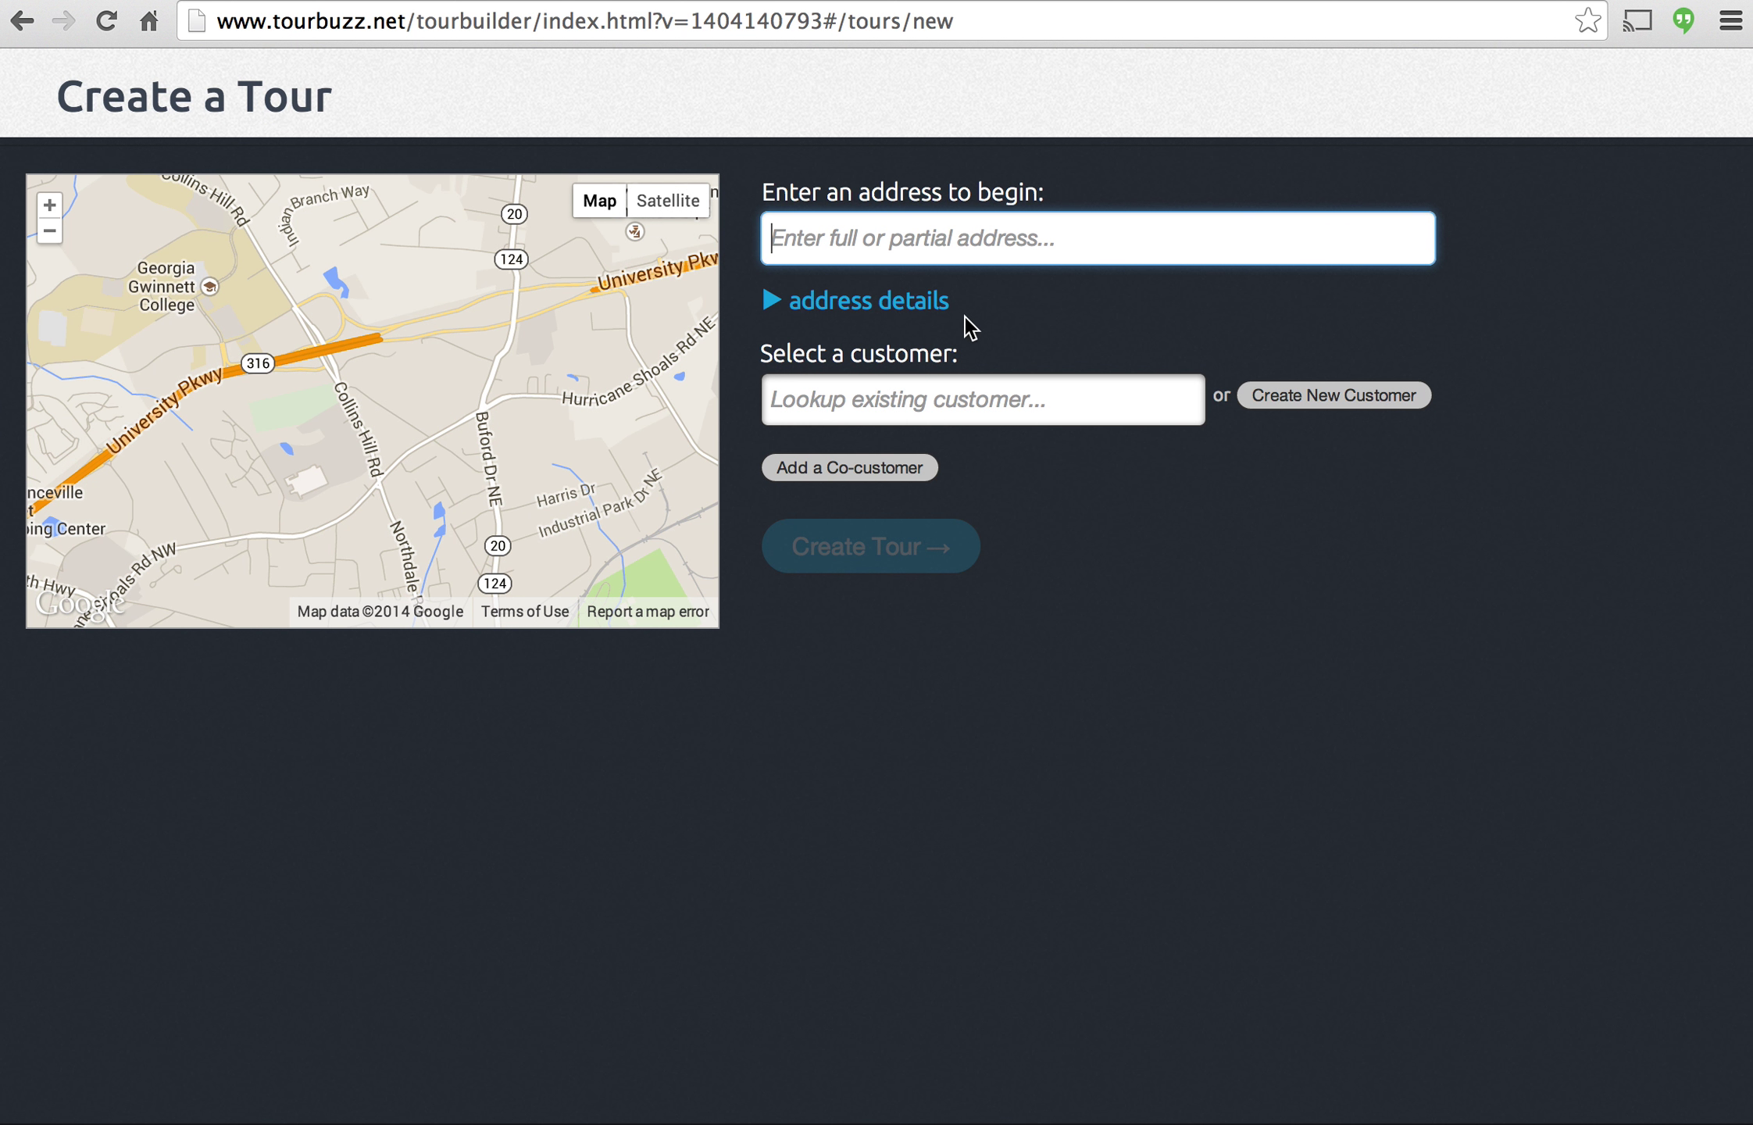
# Enter 123 Peachtree Street as the tour address and accept the Atlanta suggestion.
pyautogui.write('123 ')
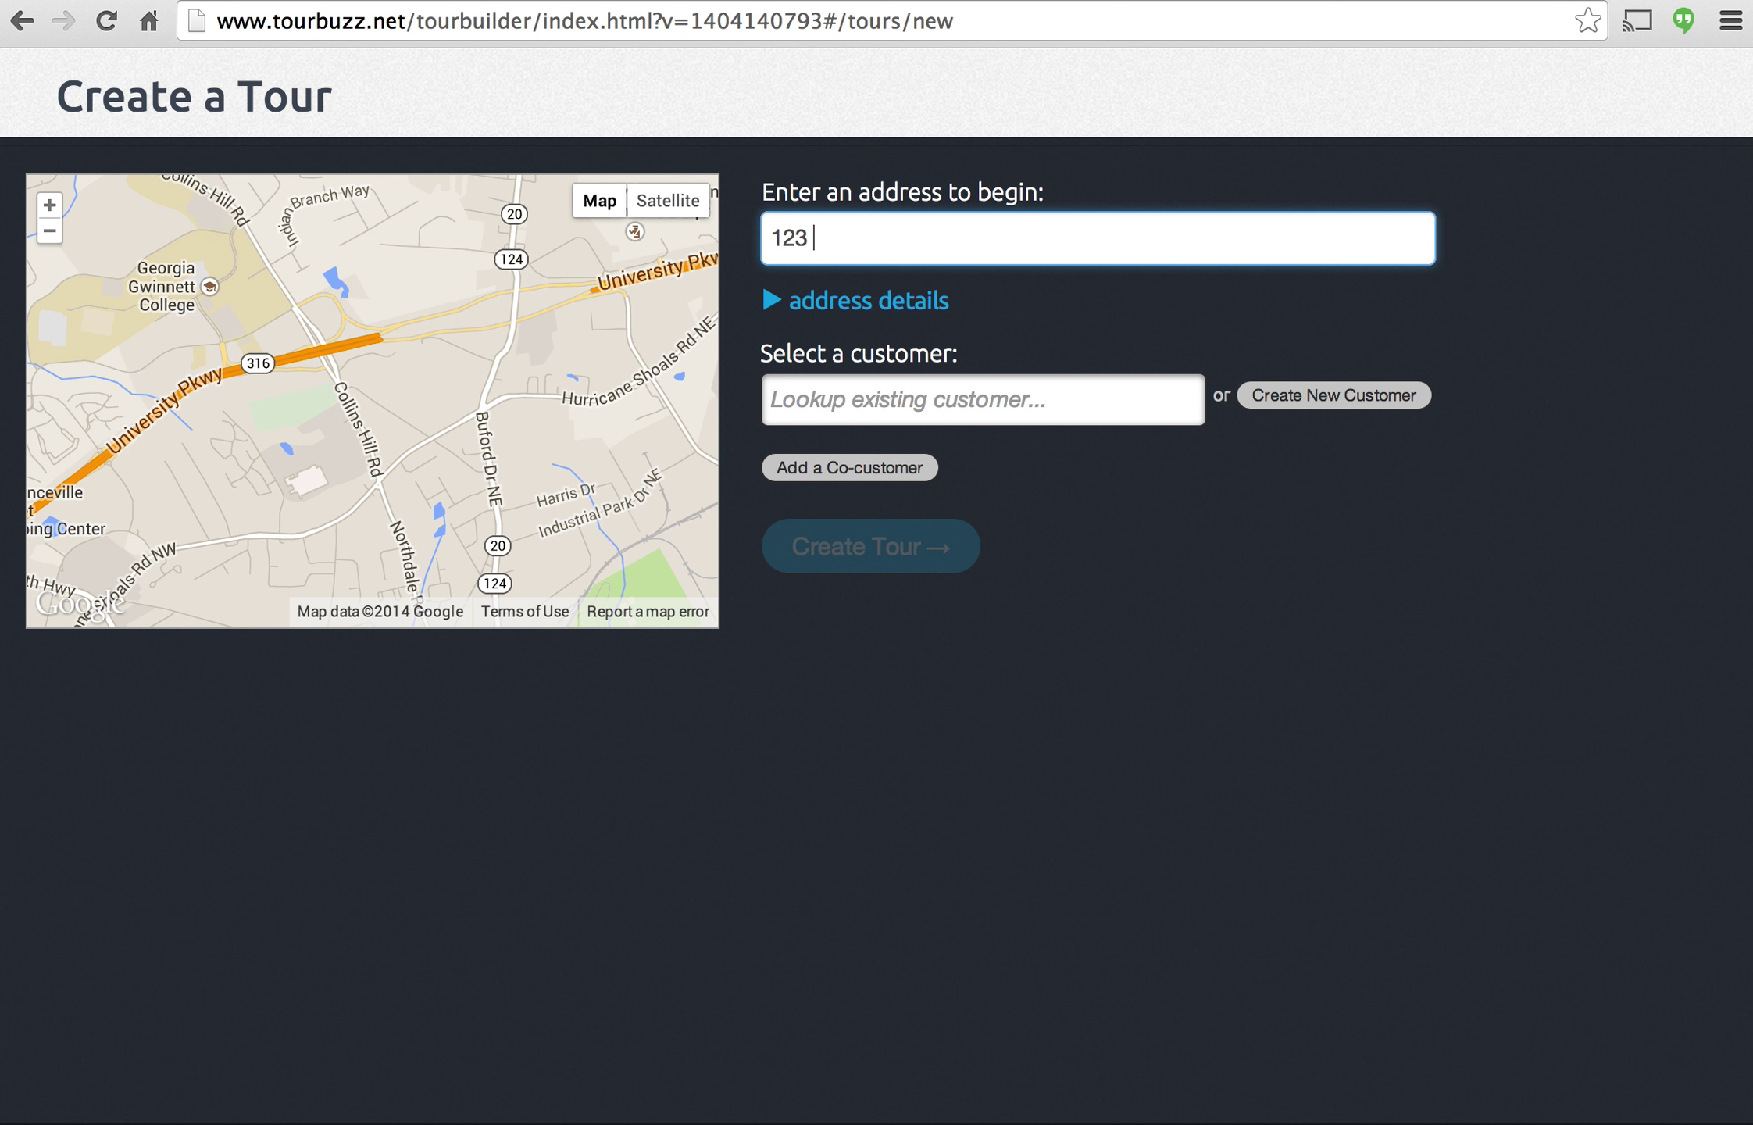
pyautogui.write('peachtree s')
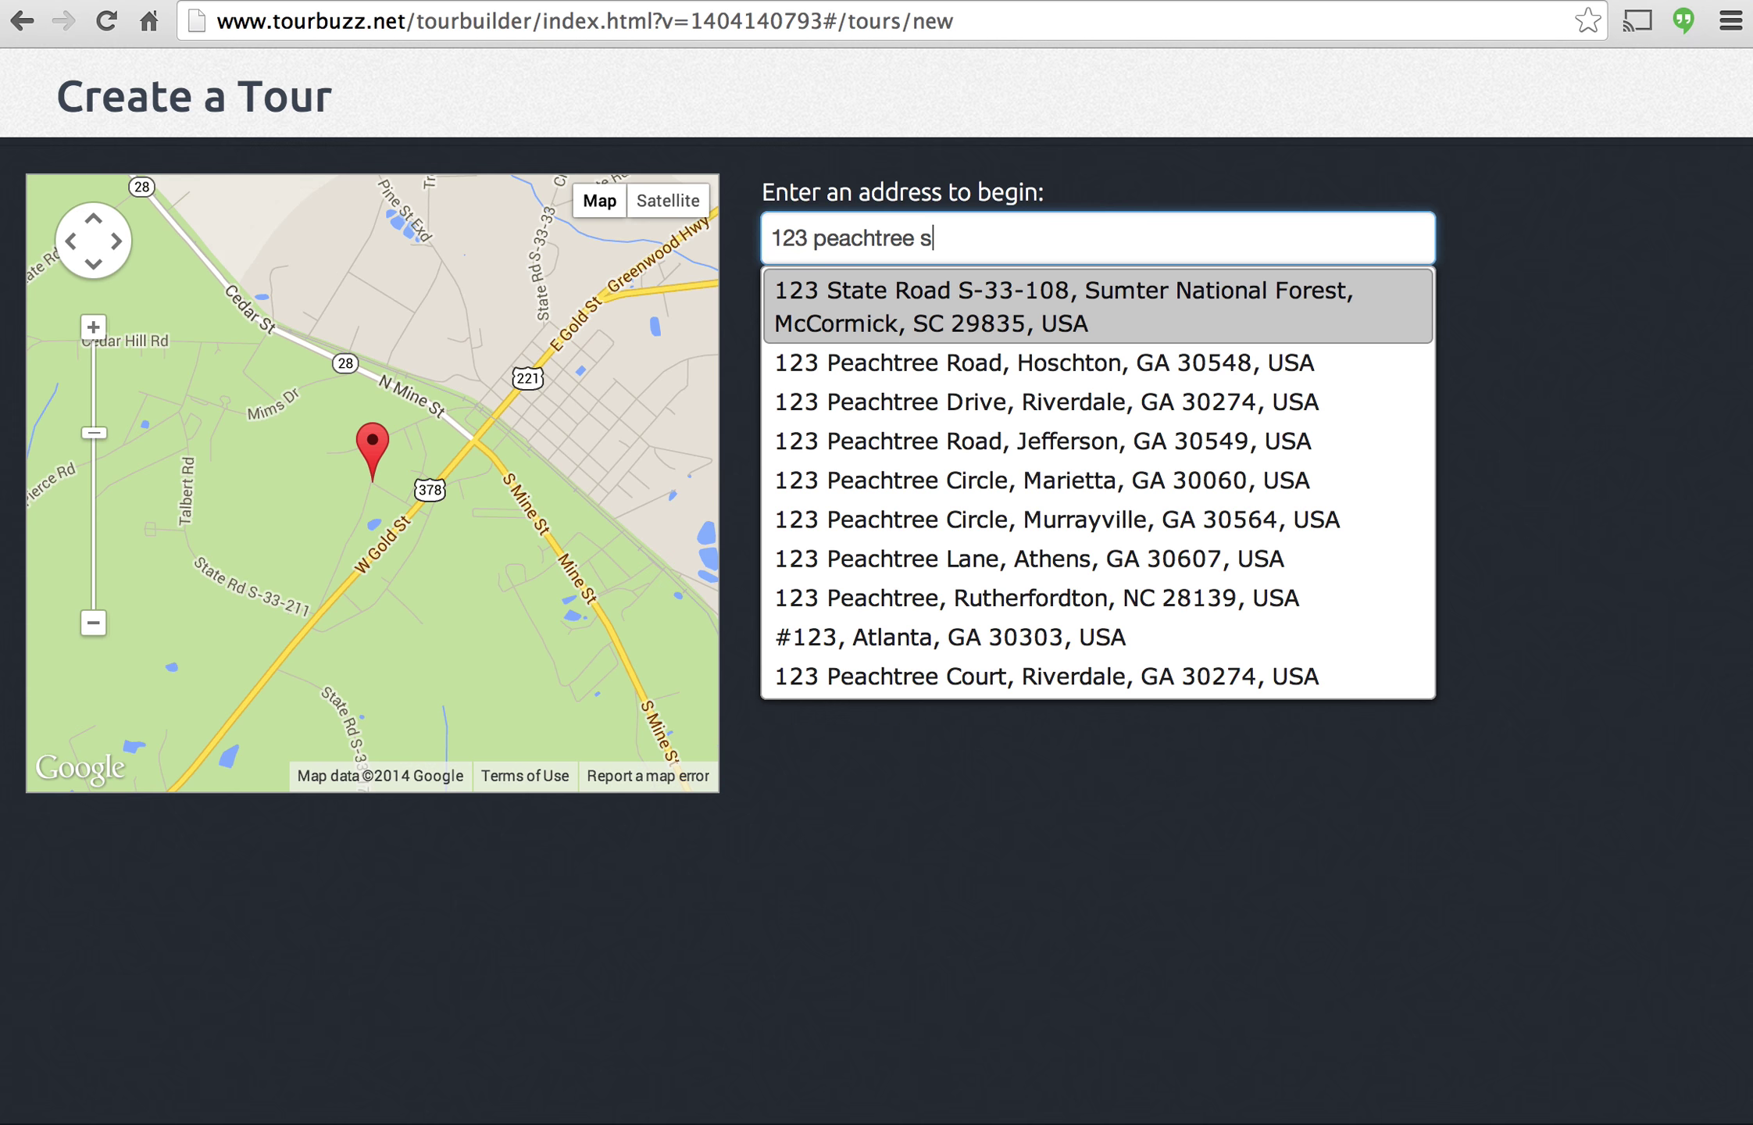
pyautogui.write('treet at')
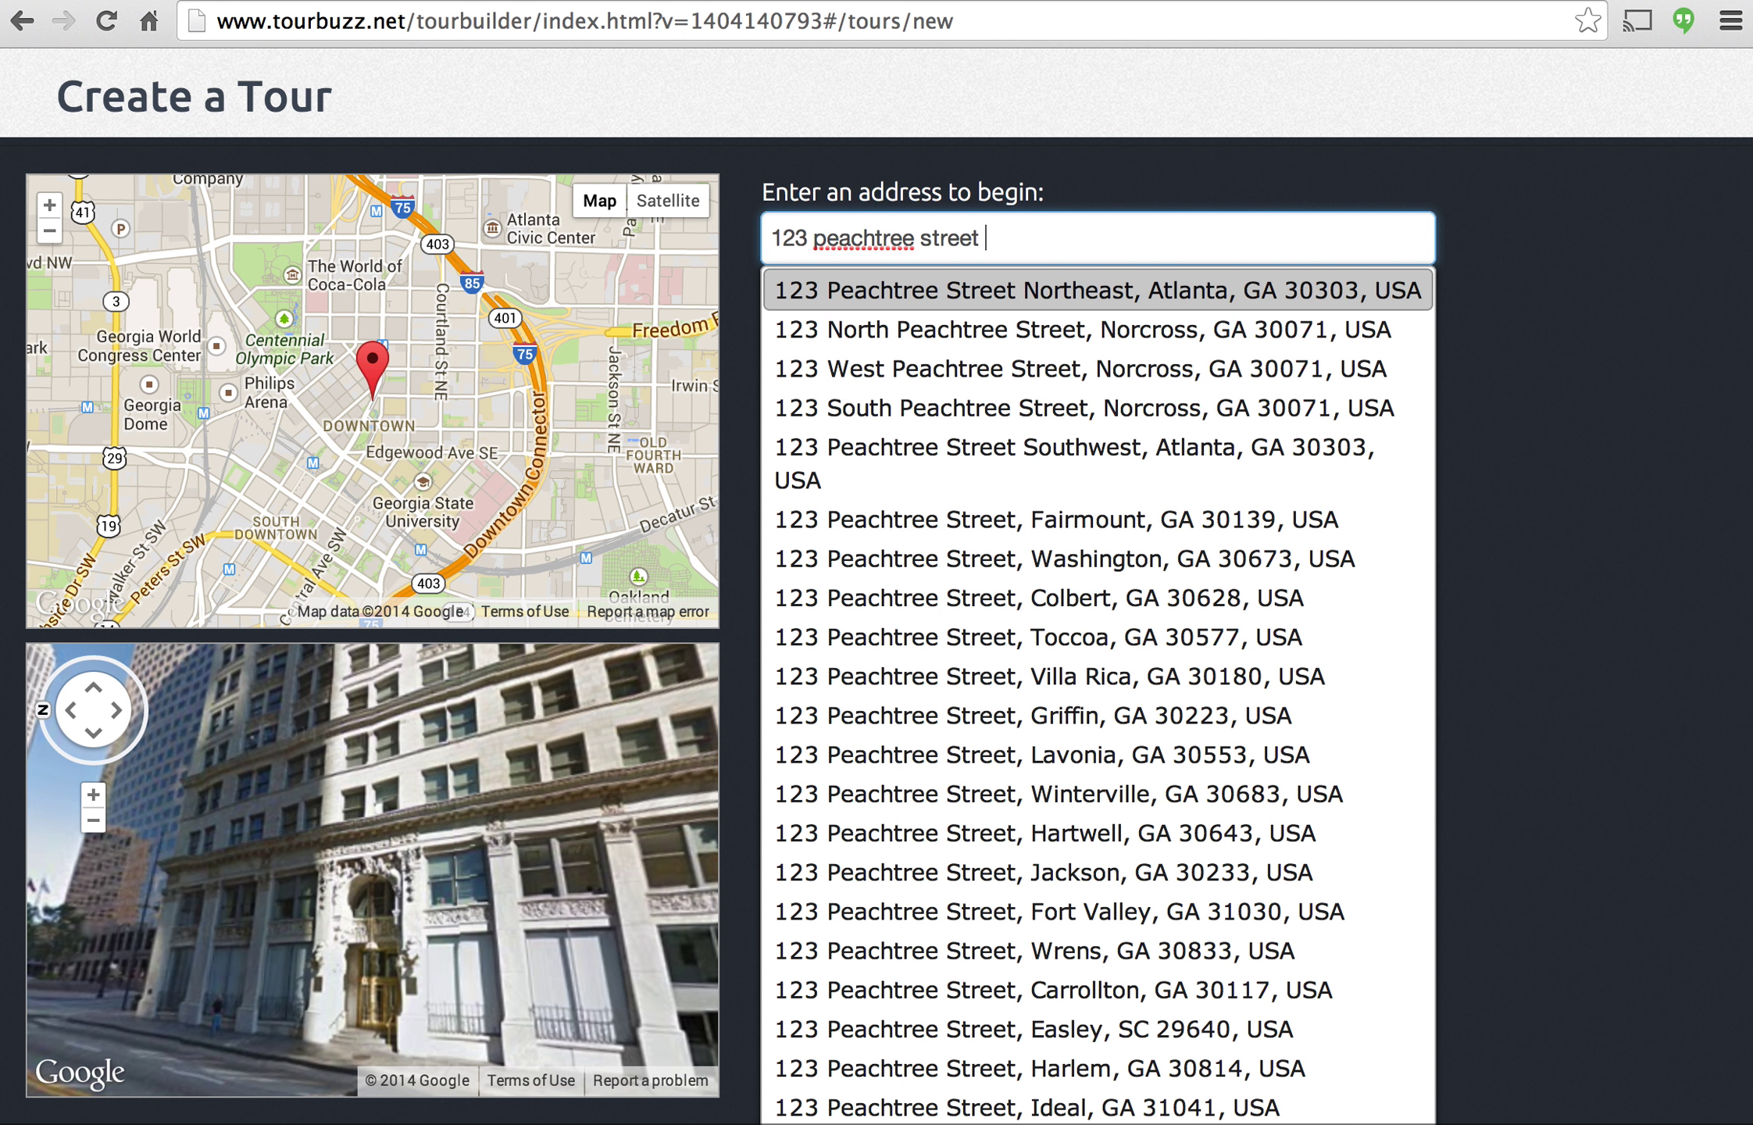
pyautogui.press('BackSpace')
pyautogui.press('BackSpace')
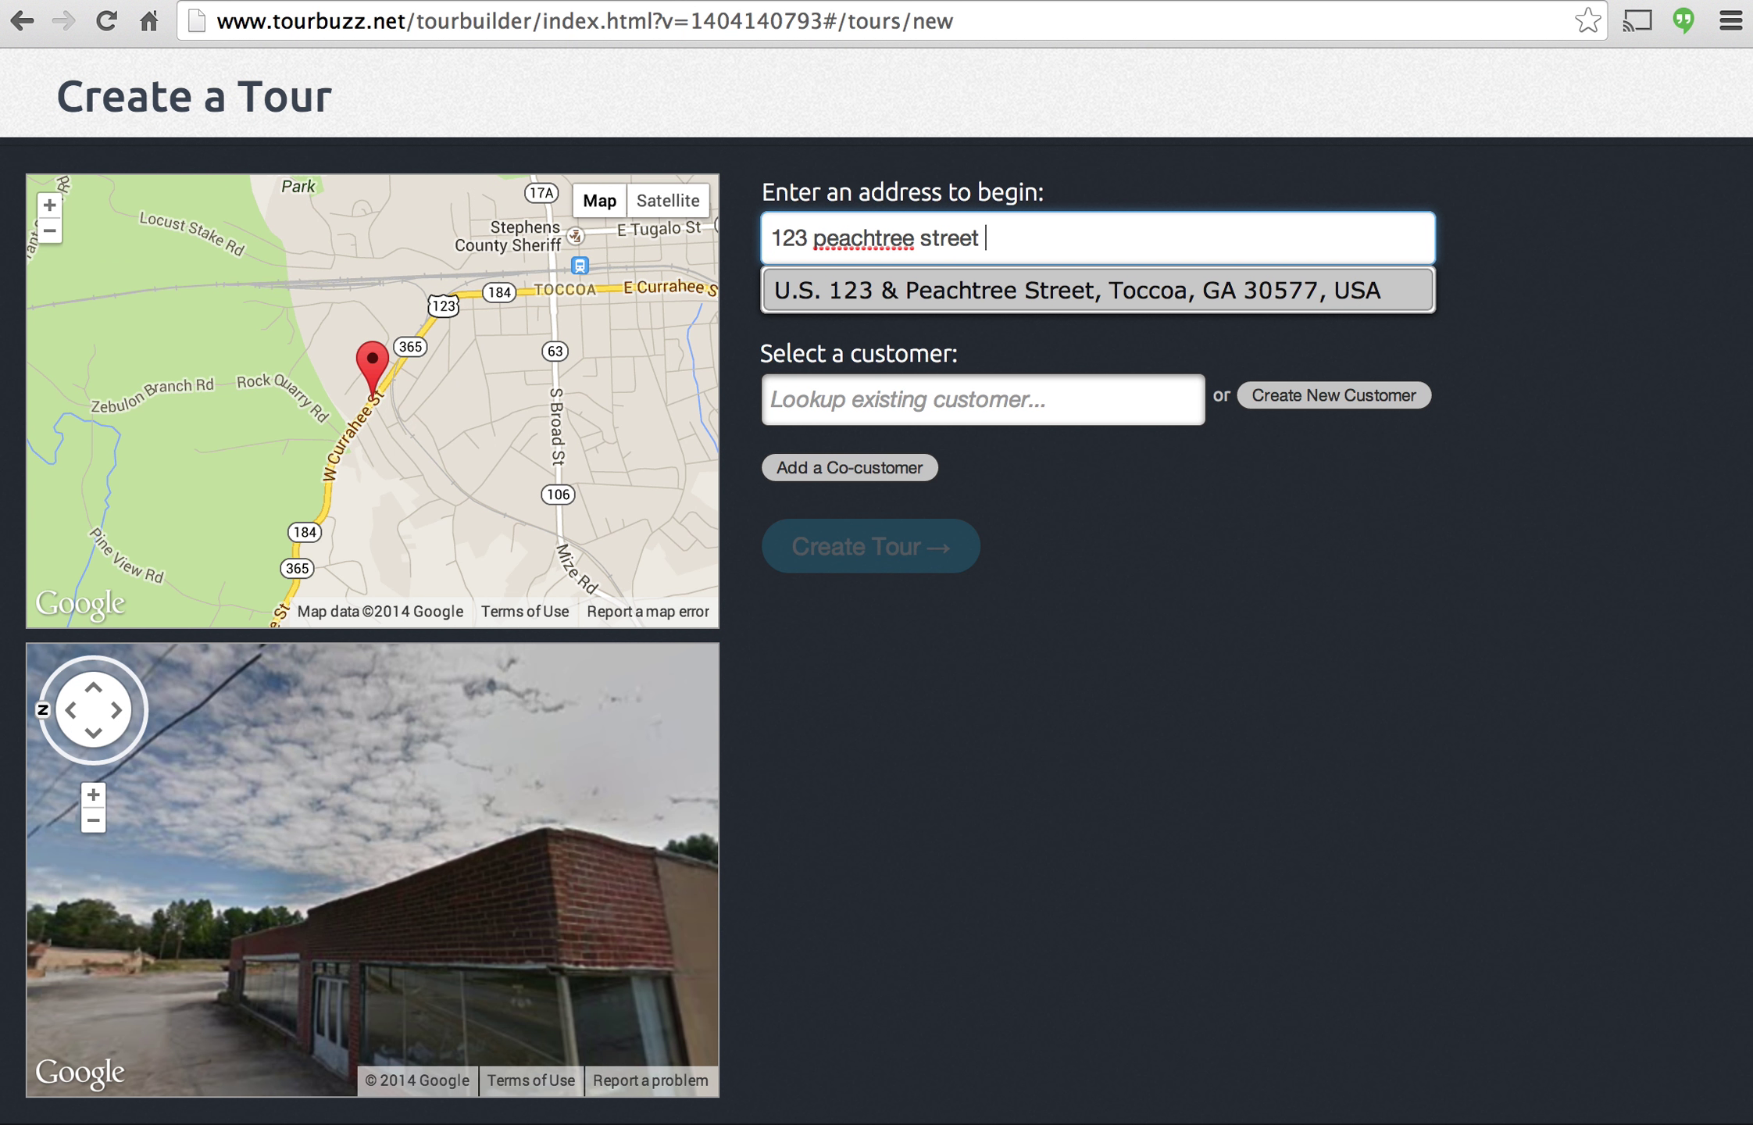
pyautogui.press('Return')
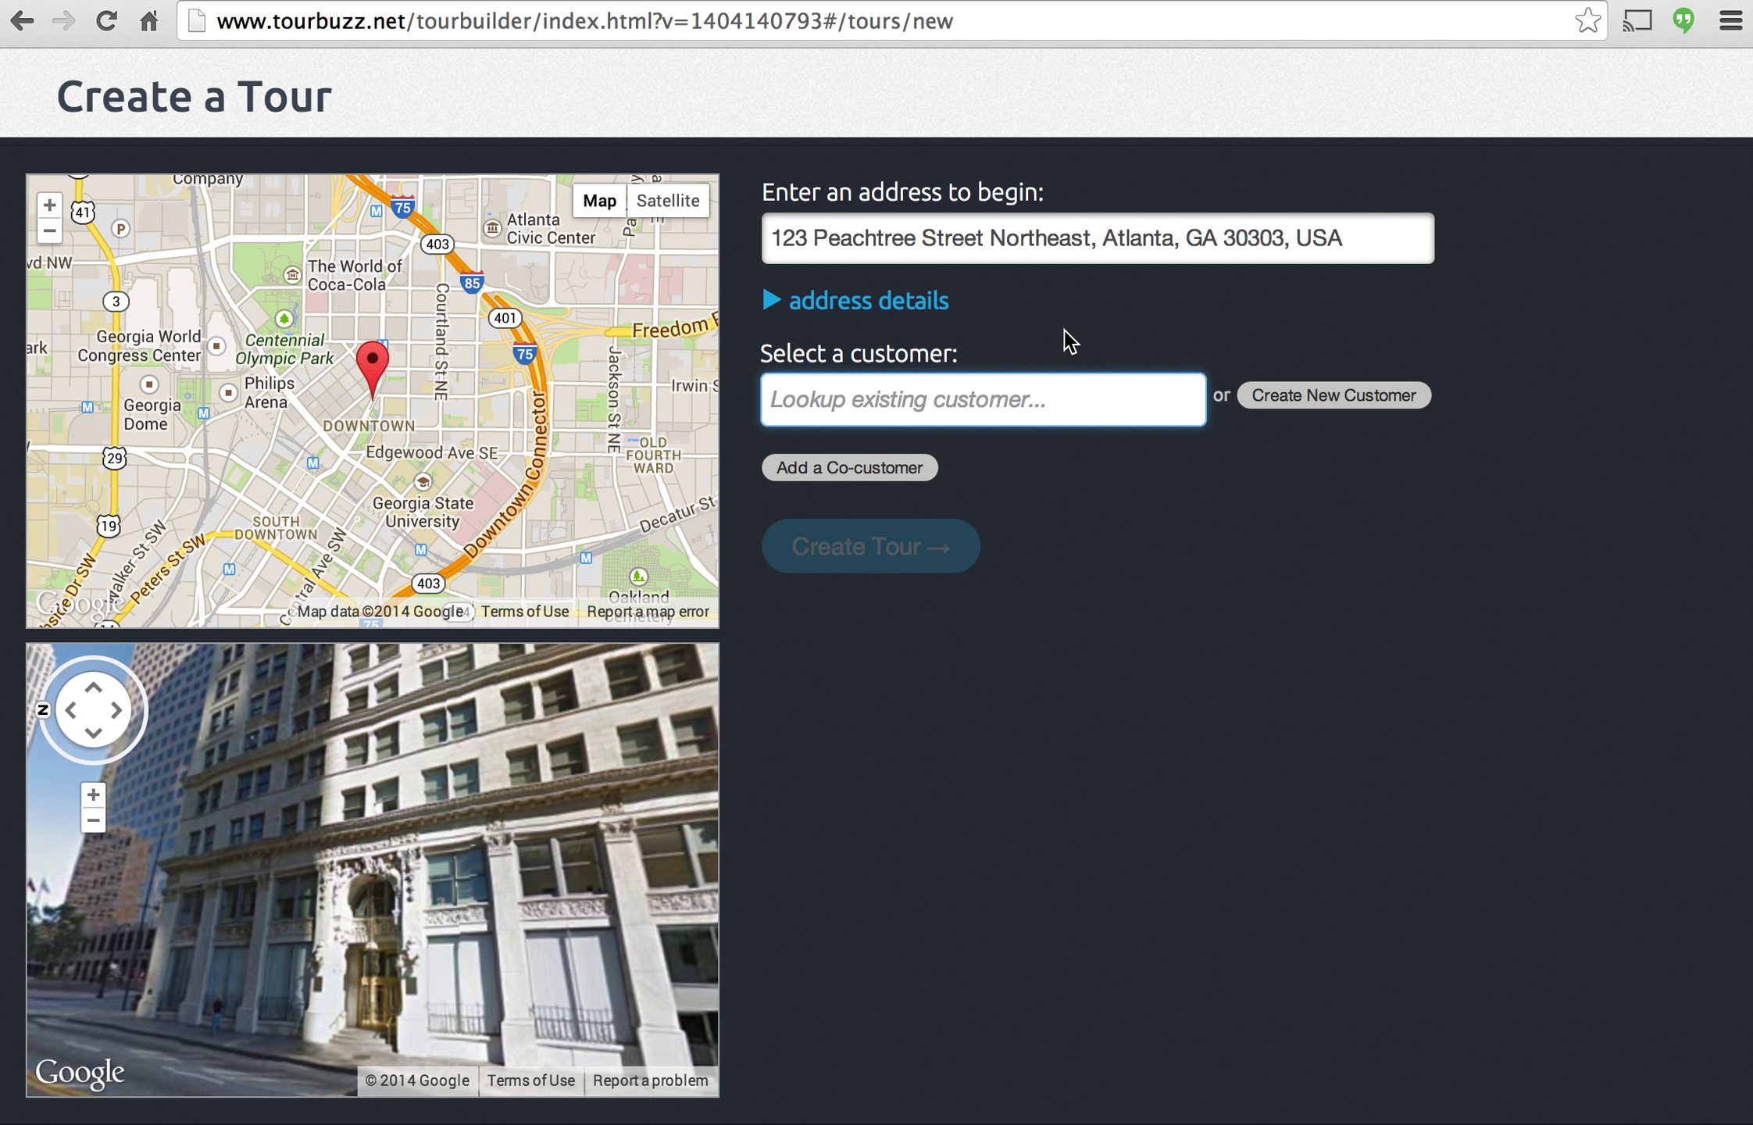
# Clear the customer lookup and bring up the Create New Customer form.
pyautogui.write('john')
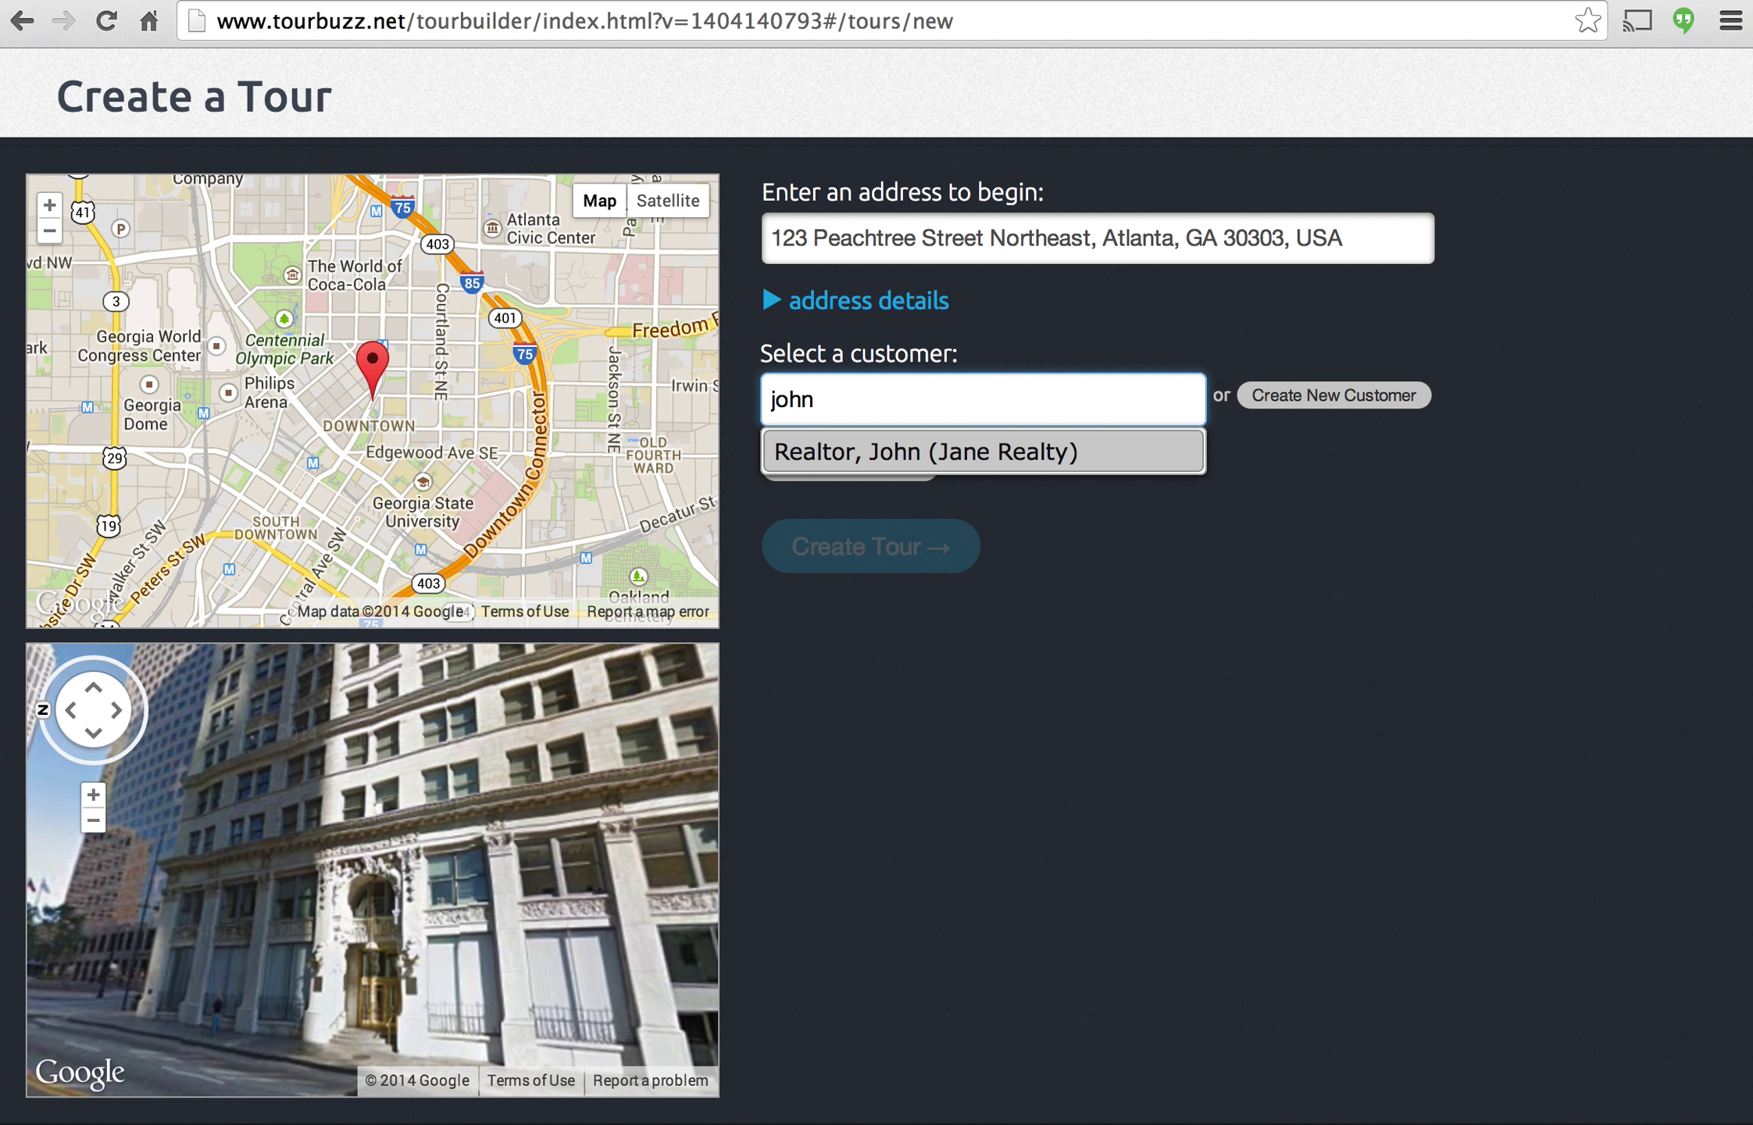
pyautogui.press('BackSpace')
pyautogui.press('BackSpace')
pyautogui.press('BackSpace')
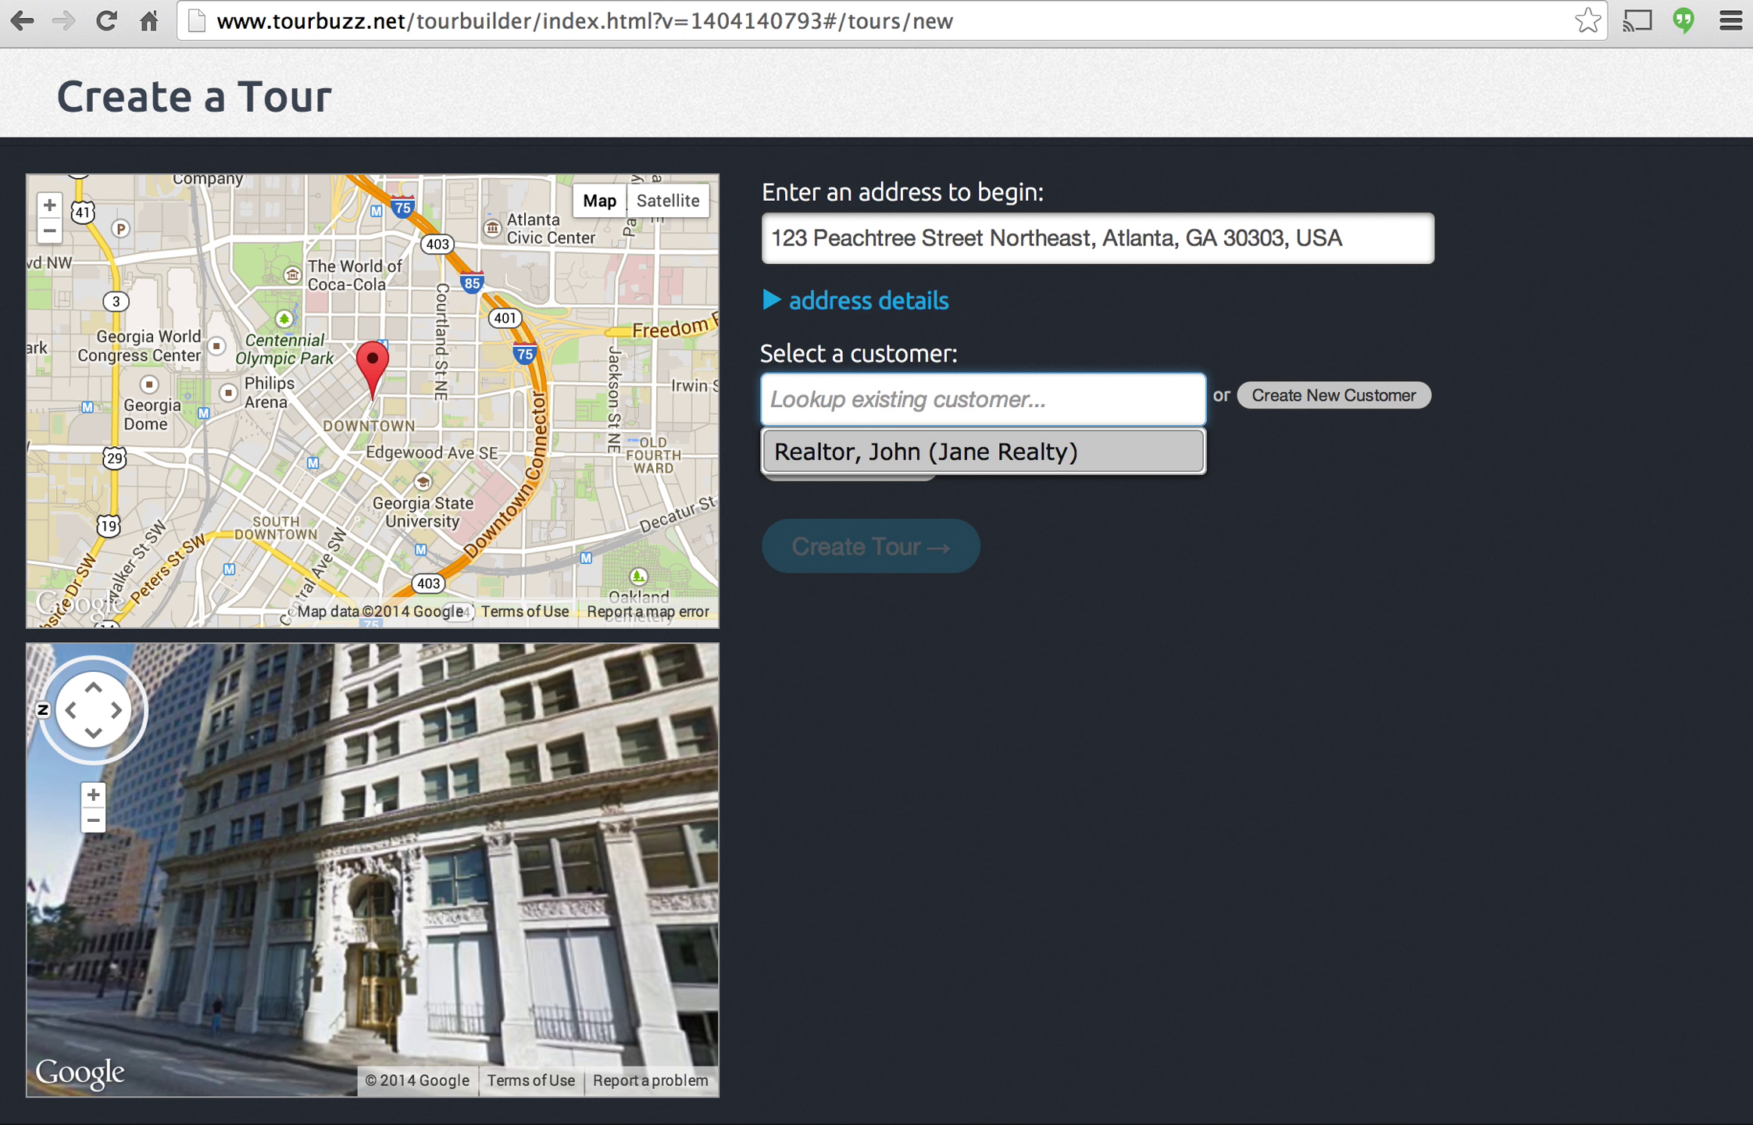
pyautogui.click(1333, 490)
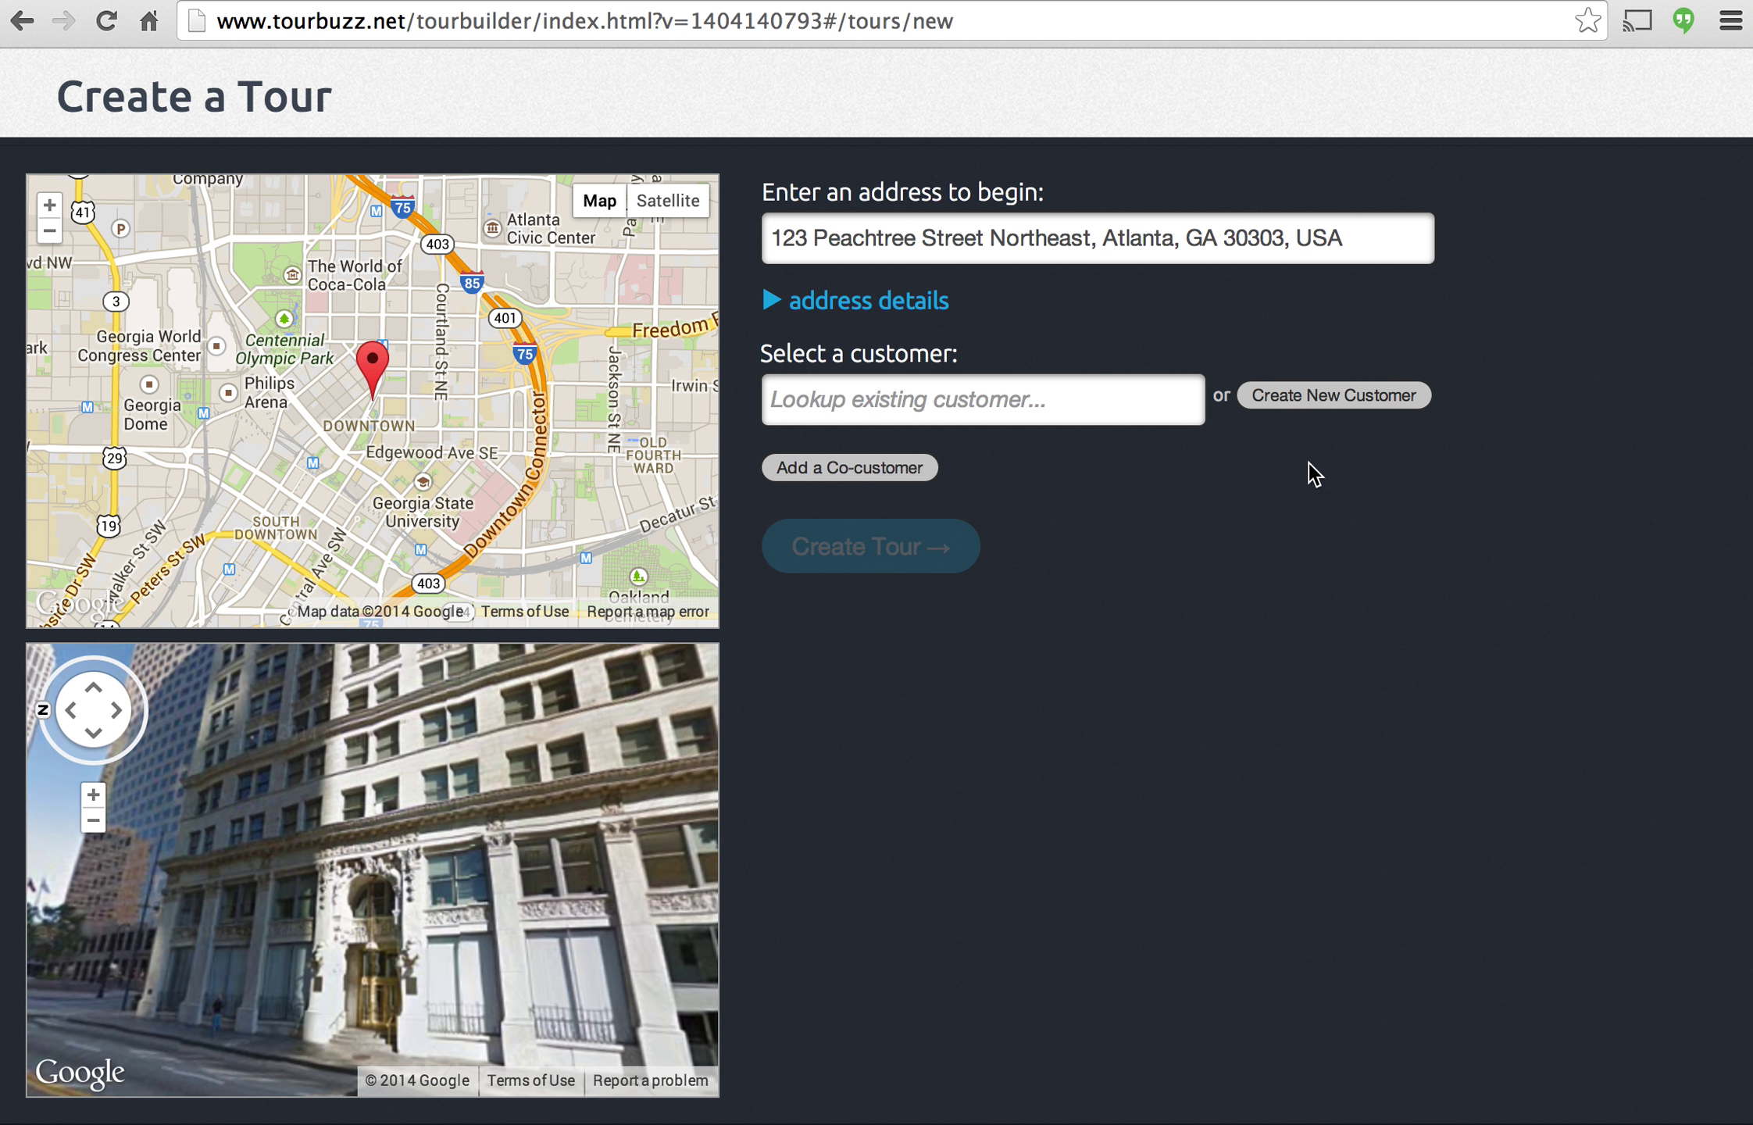
pyautogui.click(1332, 396)
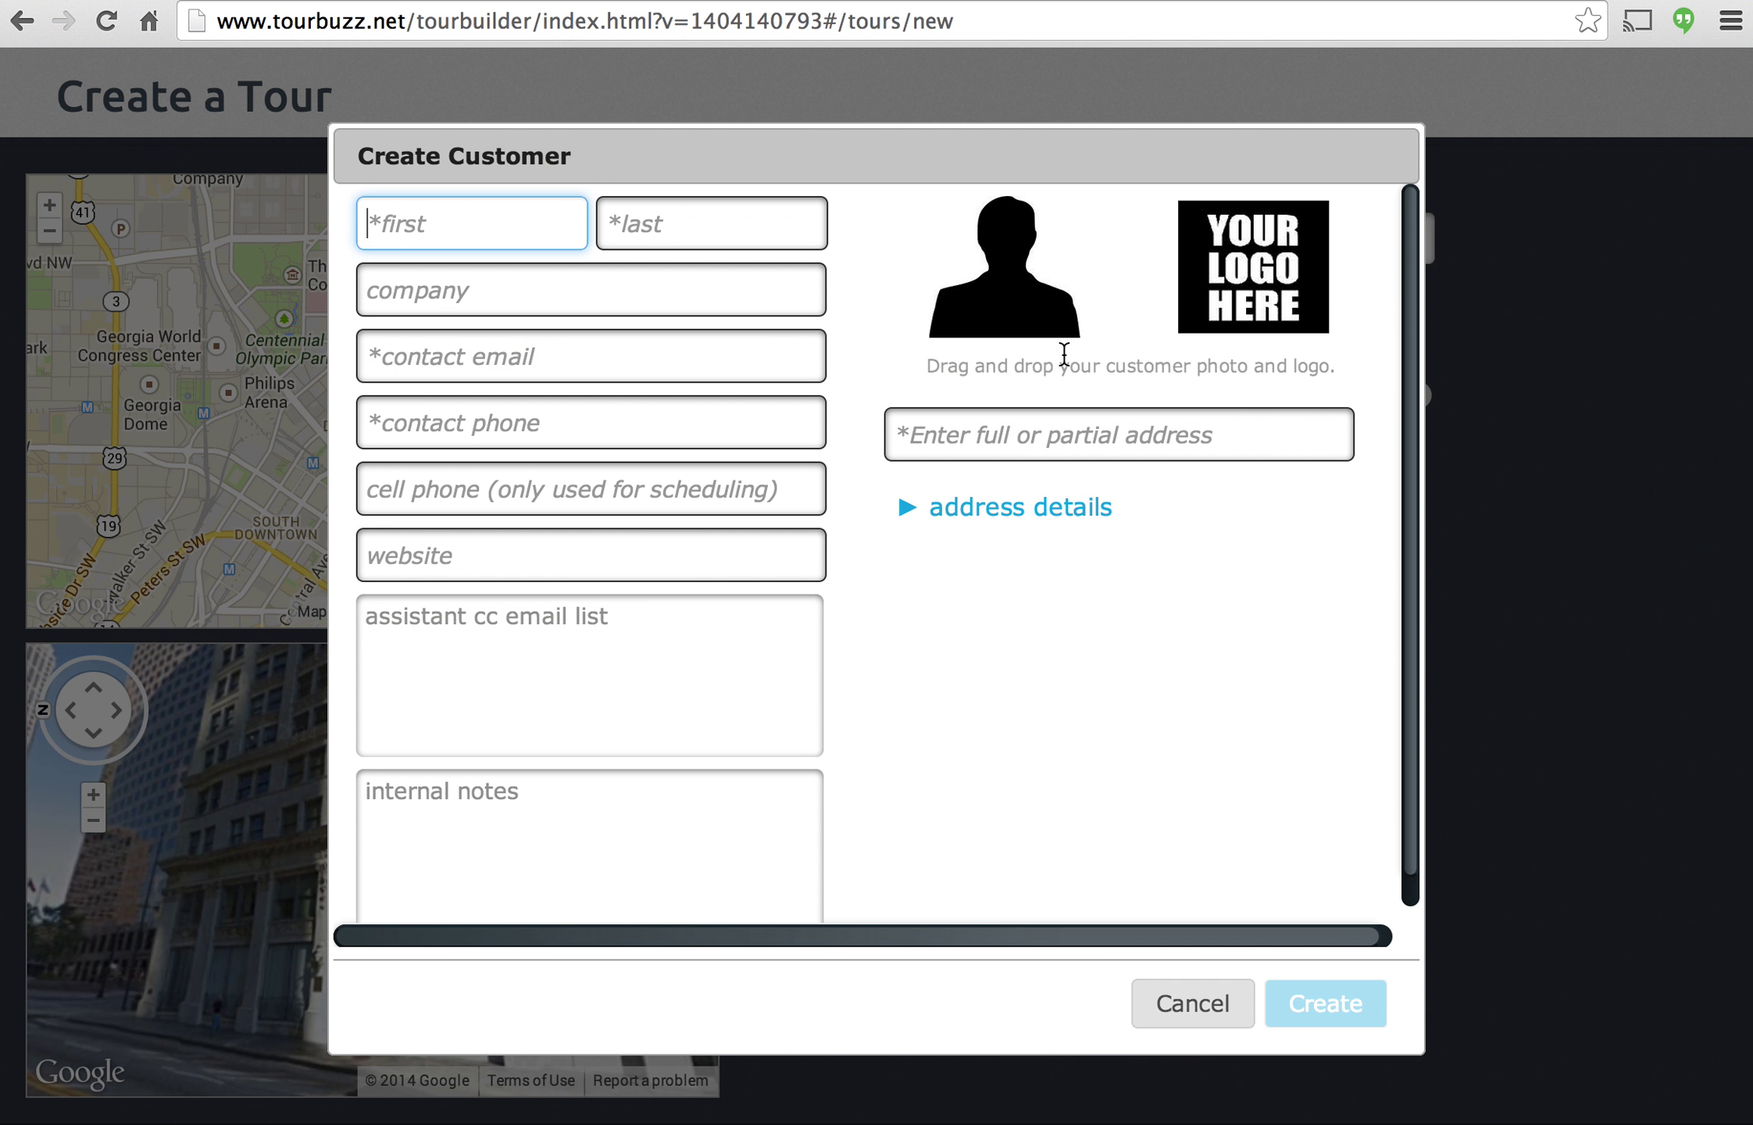
# Fill in the customer's first and last name, company, e-mail, phone and website.
pyautogui.write('Jane')
pyautogui.press('Tab')
pyautogui.write('Realtor')
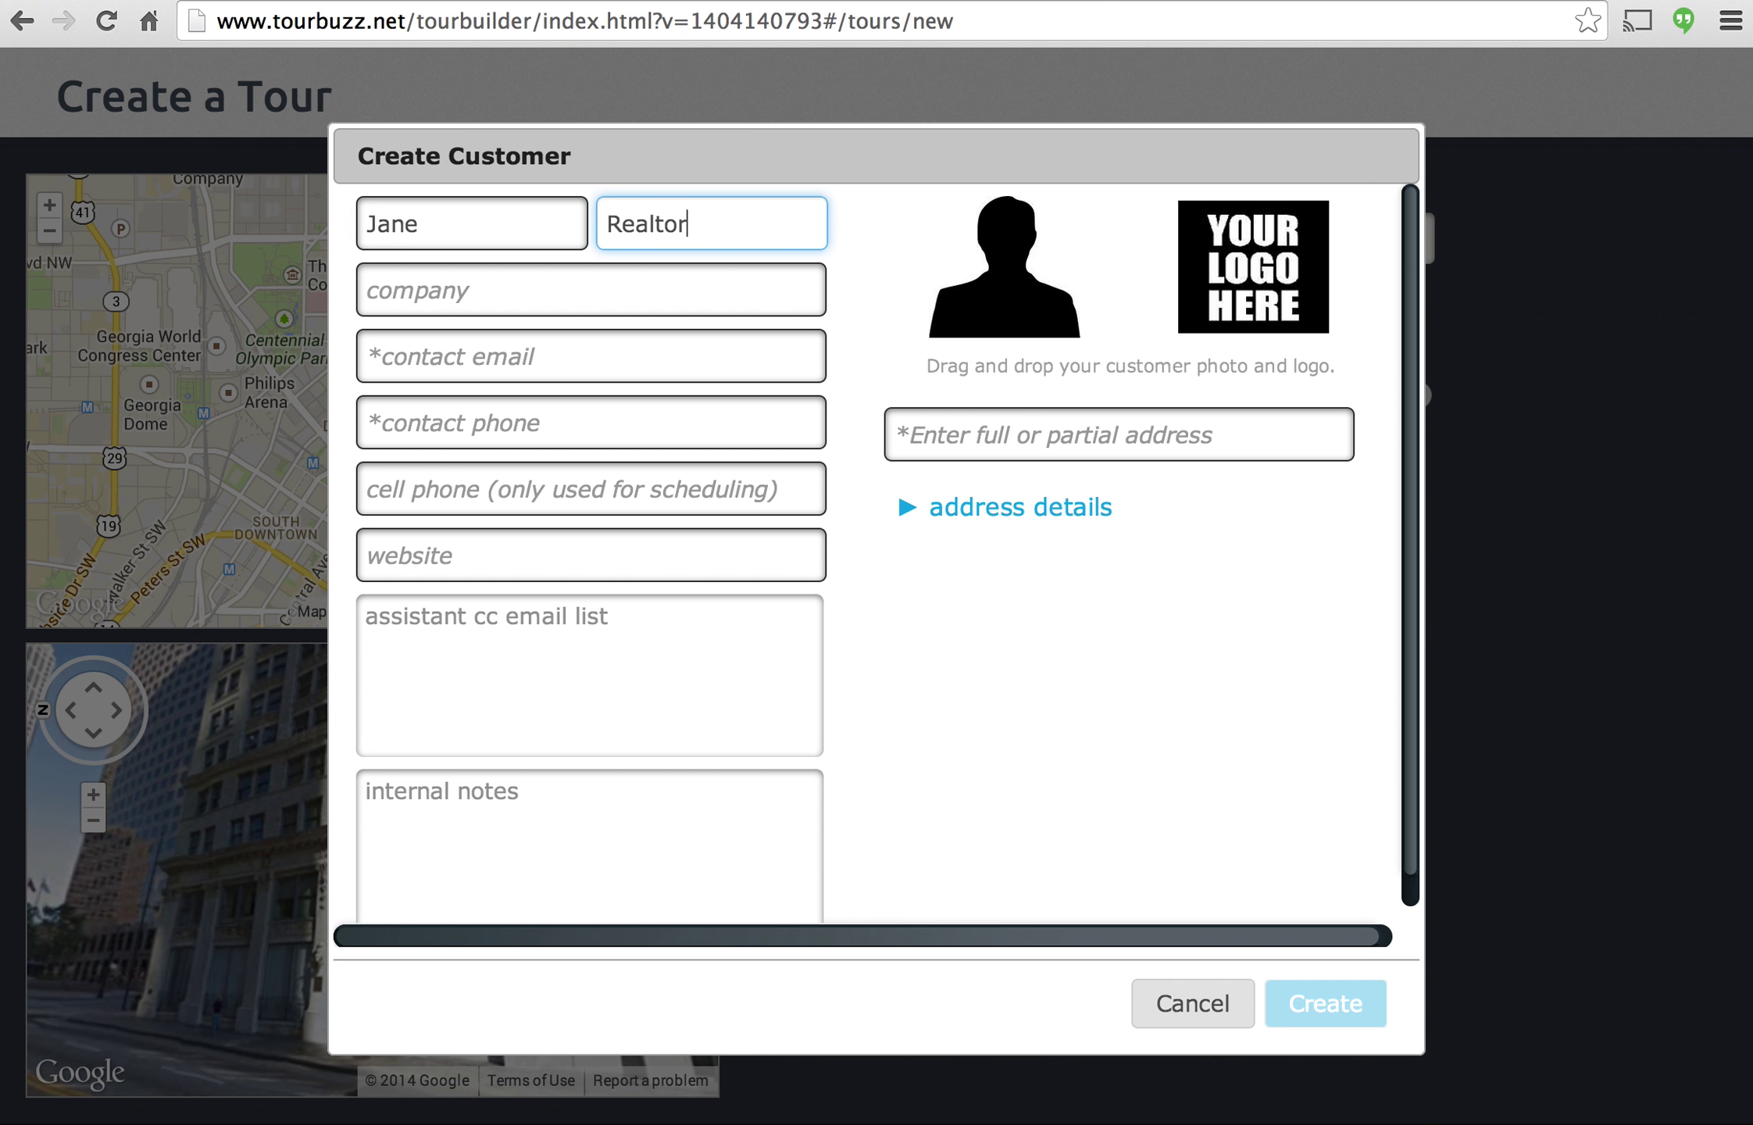
pyautogui.press('Tab')
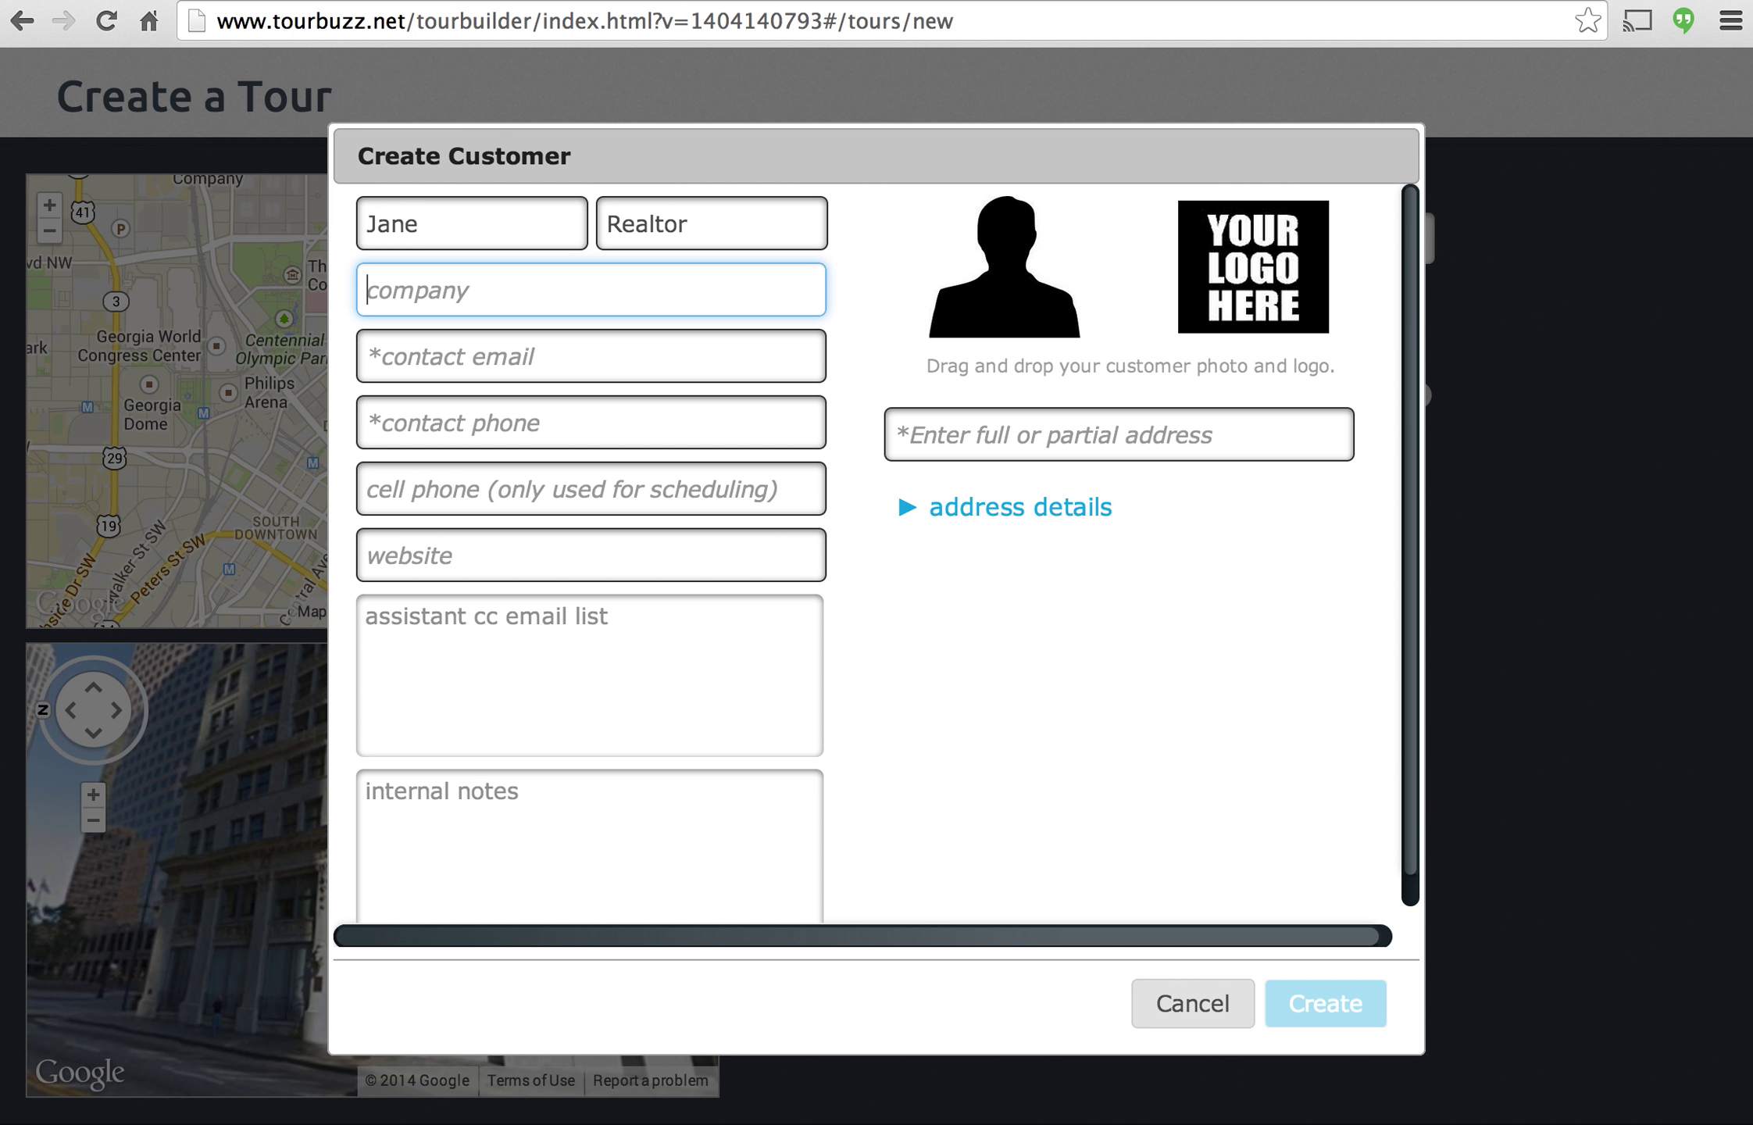
pyautogui.write('Jane Realty')
pyautogui.press('Tab')
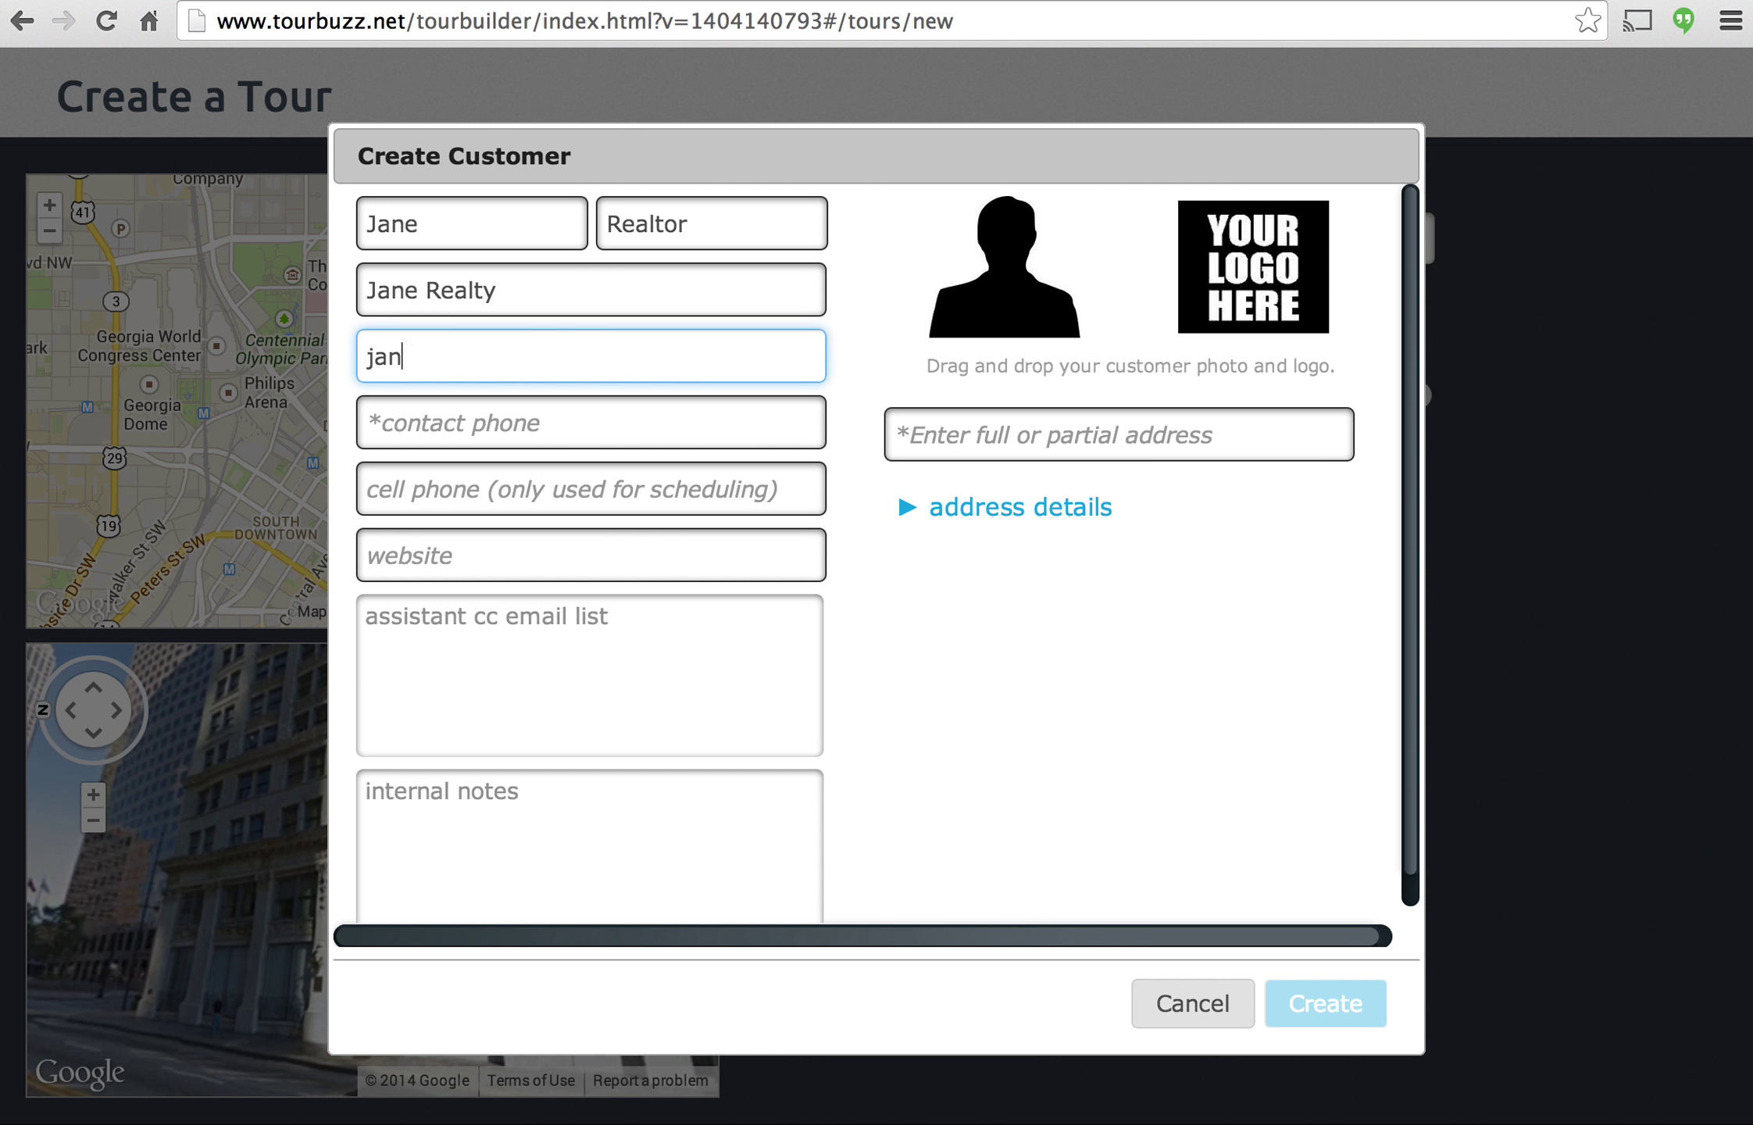
pyautogui.press('Tab')
pyautogui.write('555-5')
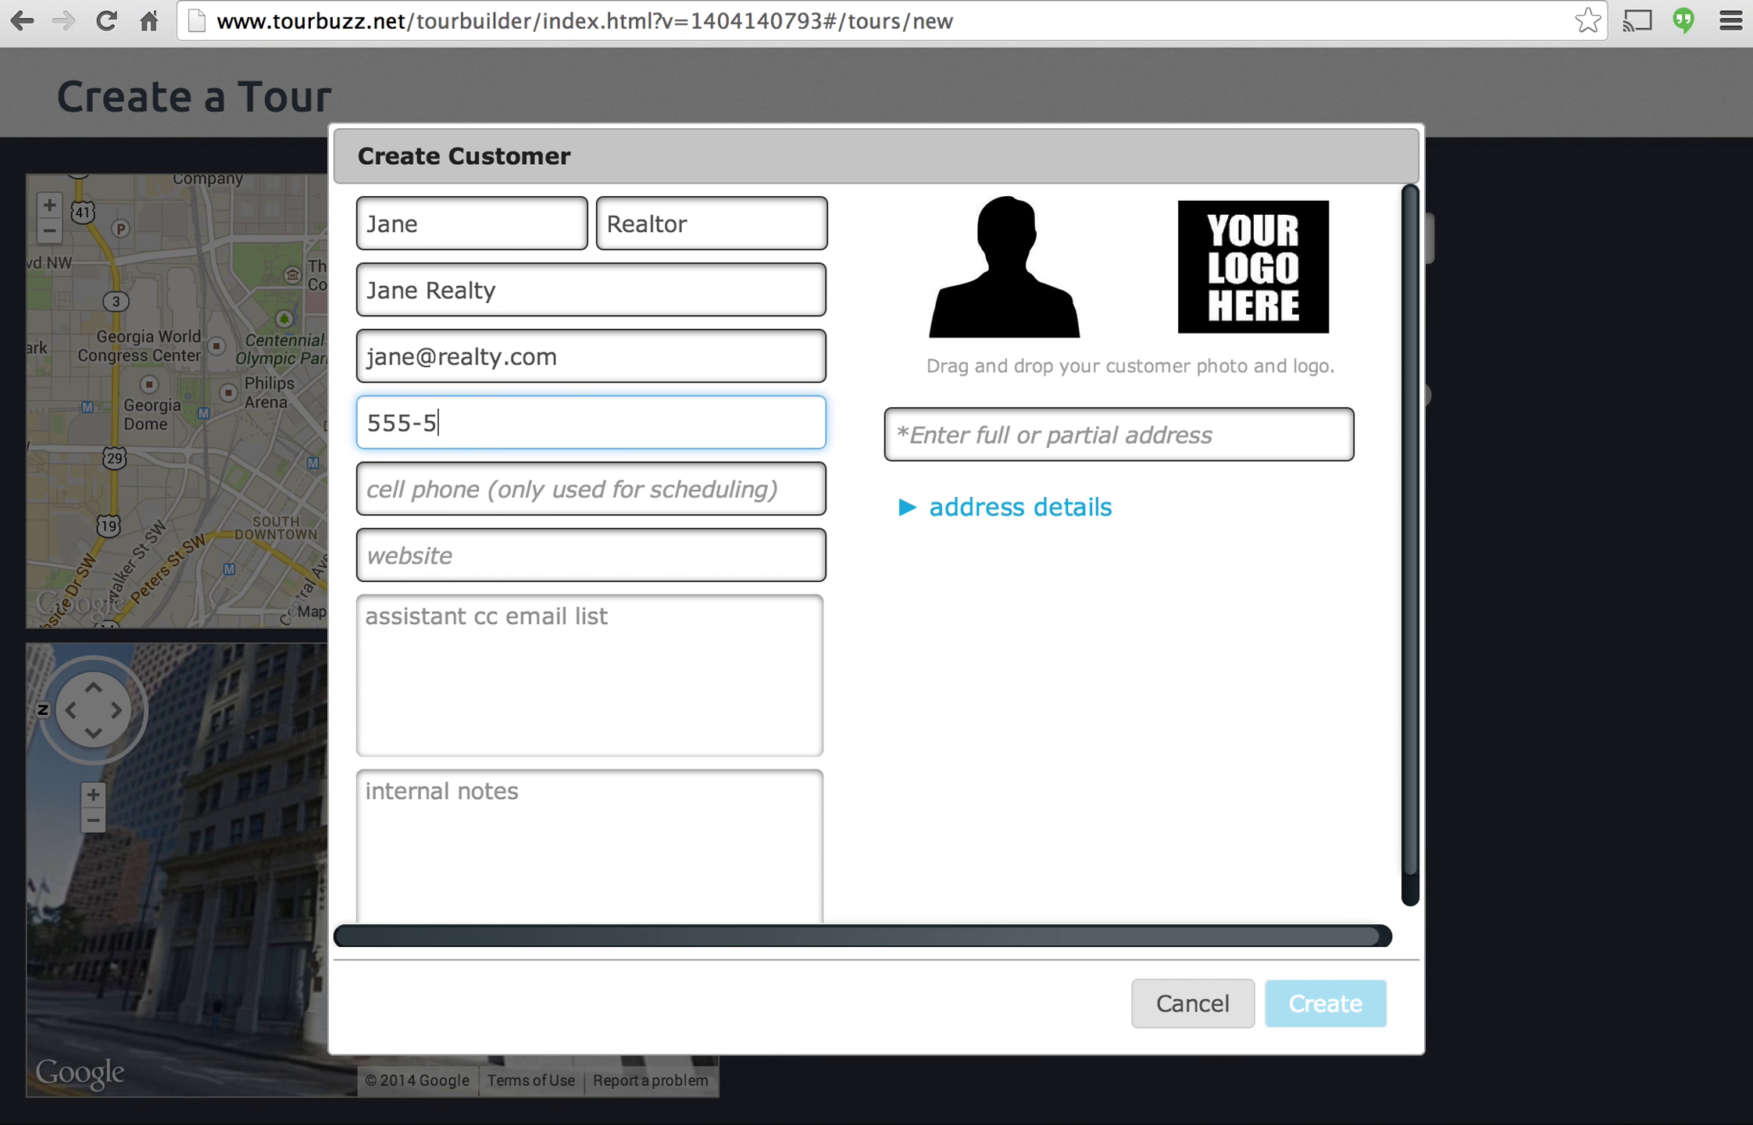
pyautogui.write('55-5555')
pyautogui.press('Tab')
pyautogui.press('Tab')
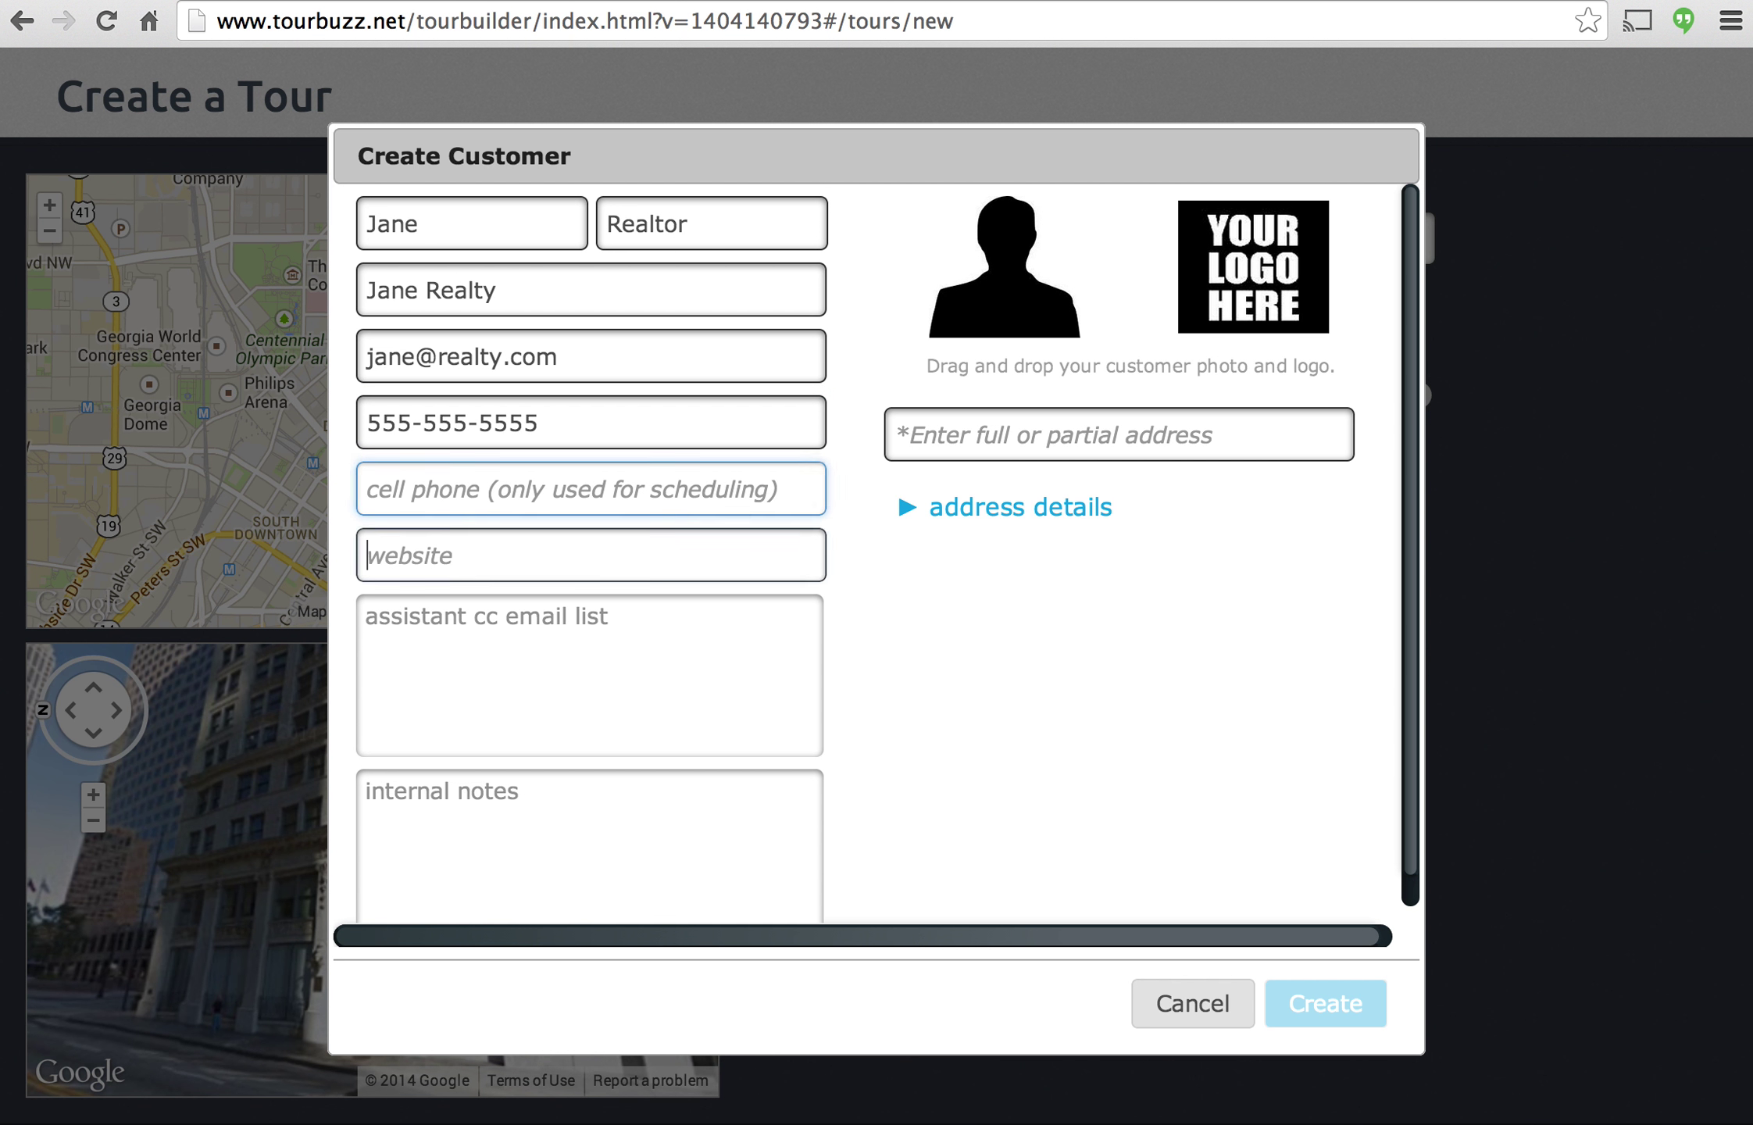
pyautogui.write('janer')
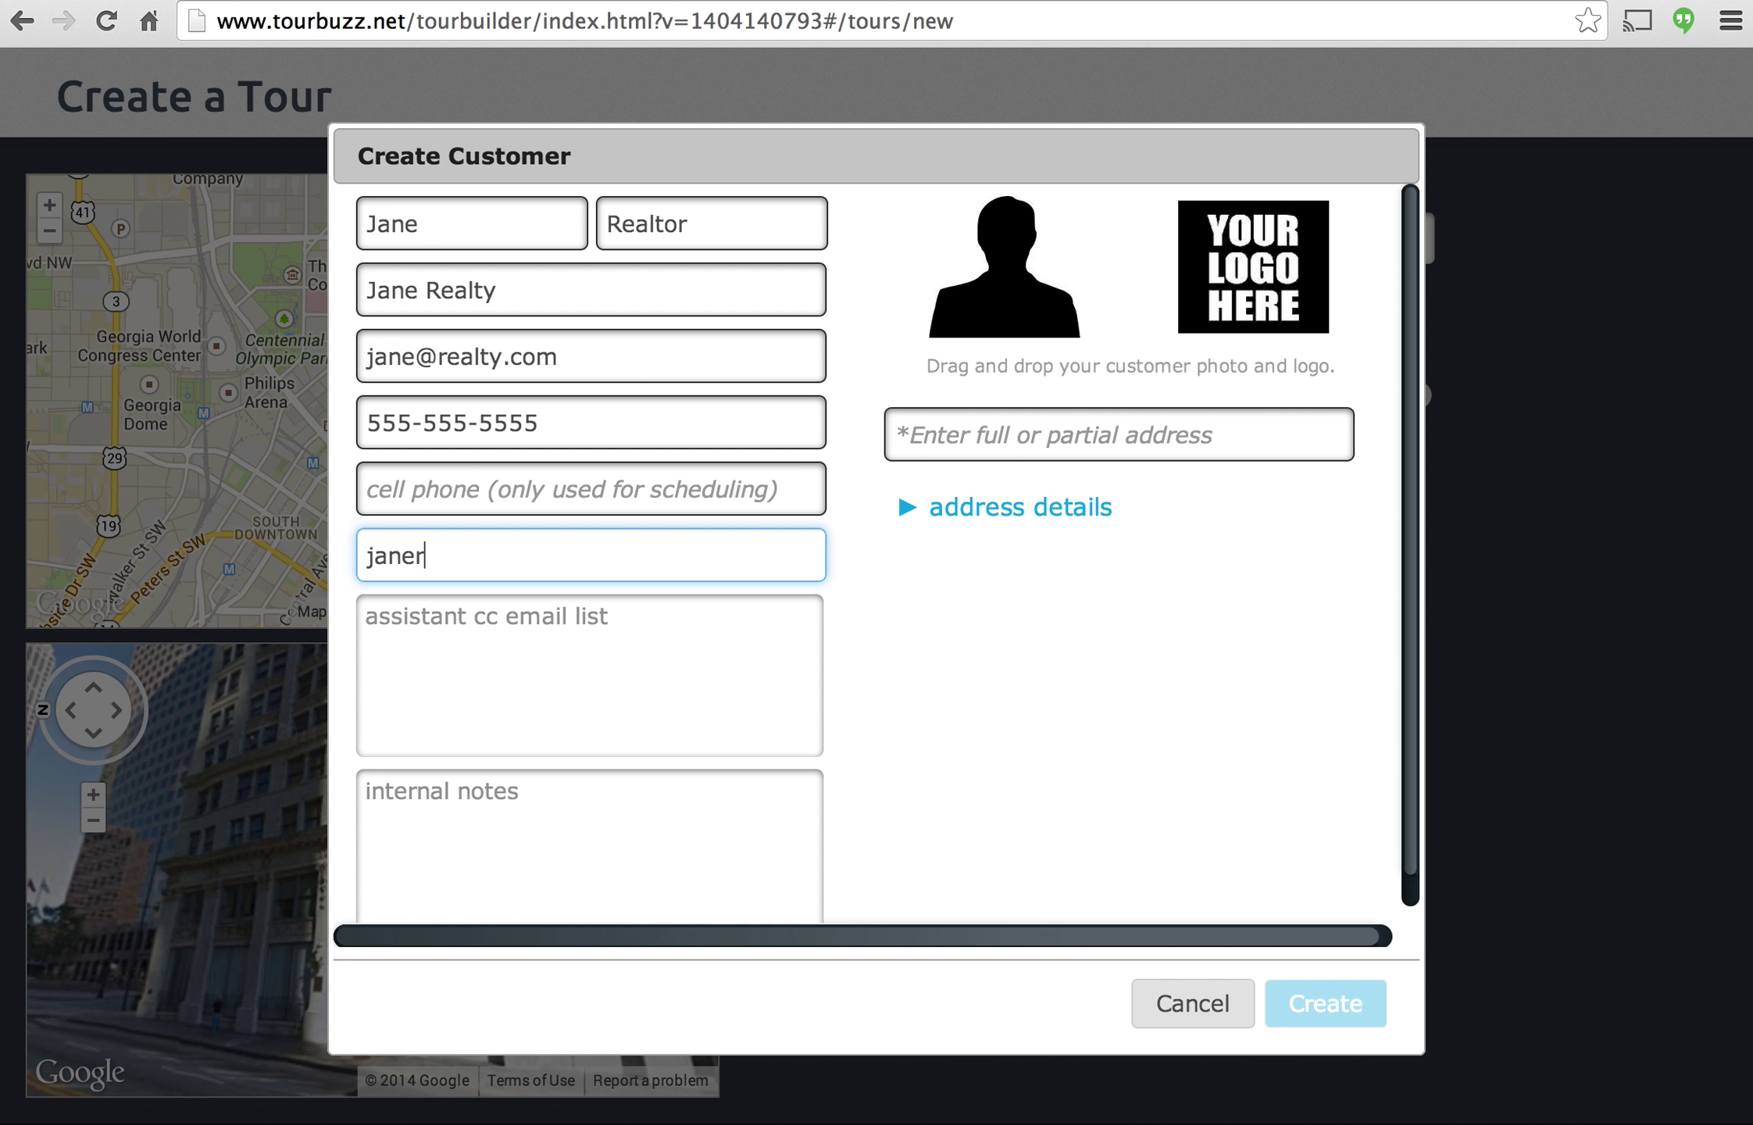
pyautogui.write('ealty.com')
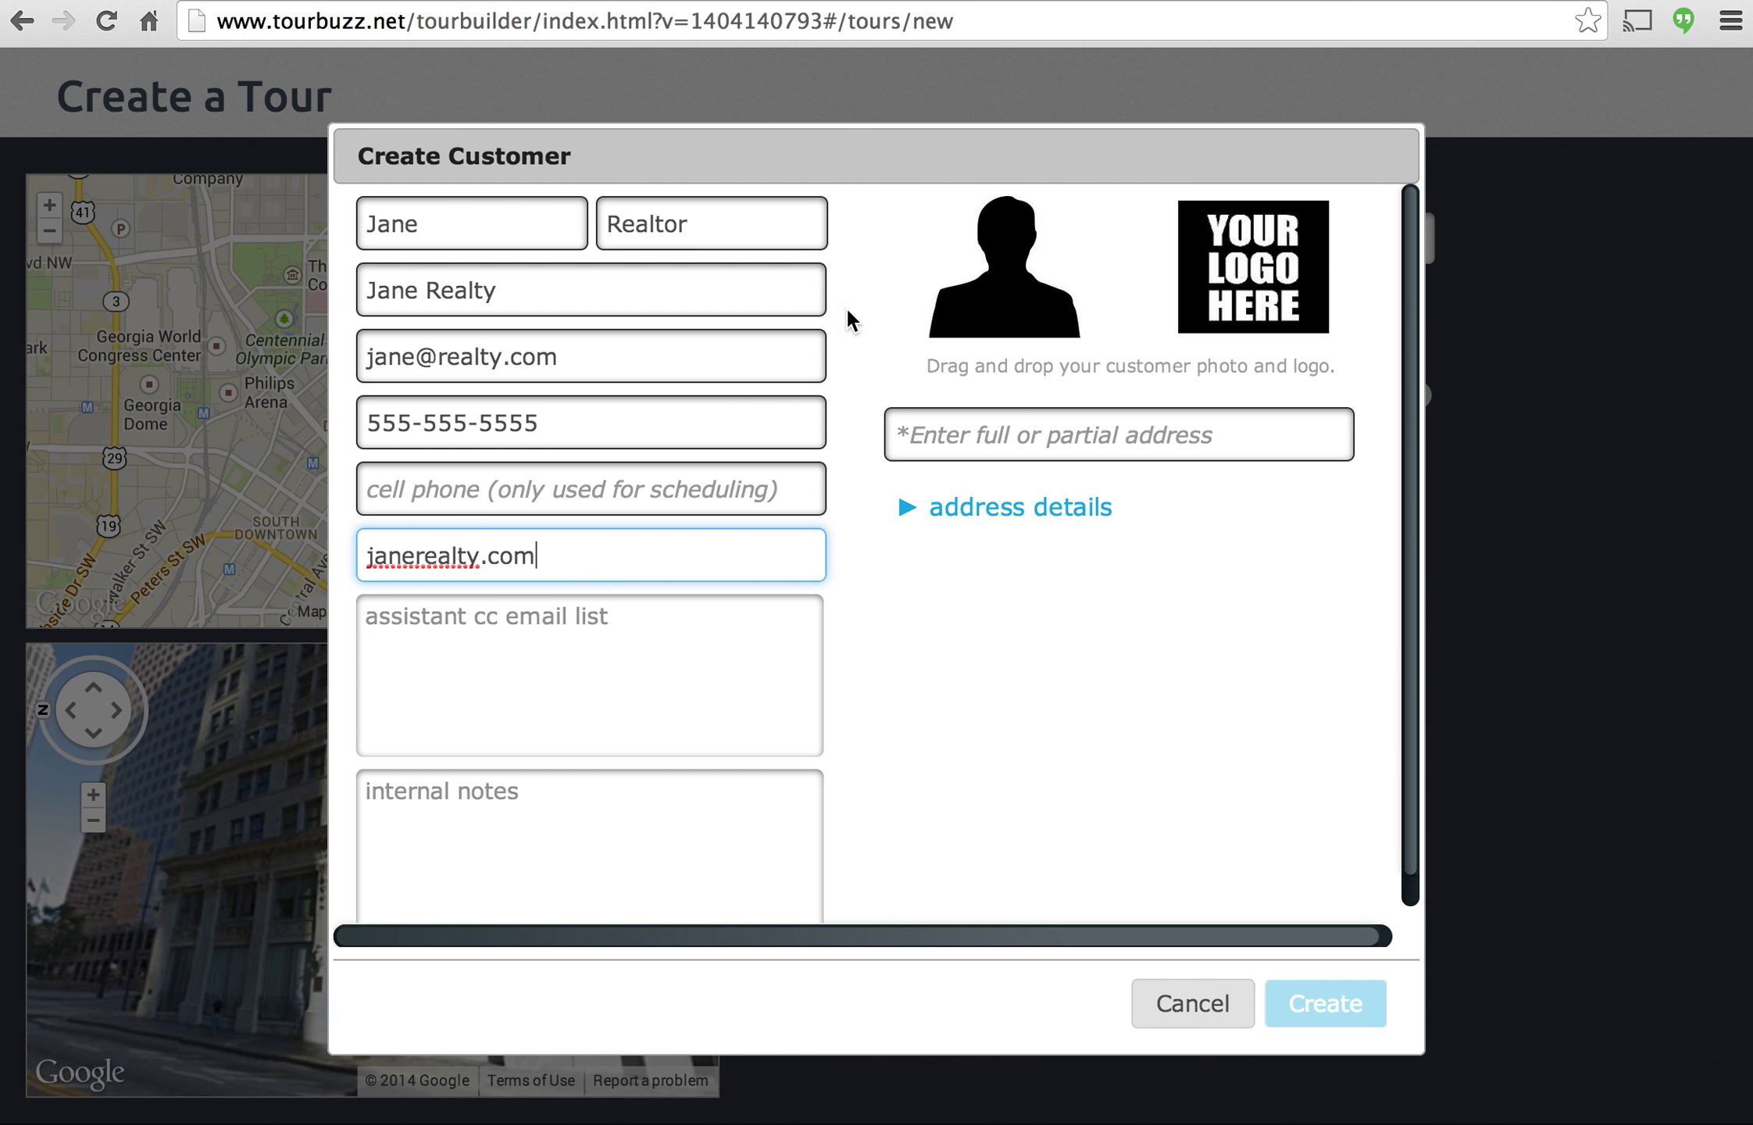
pyautogui.click(550, 621)
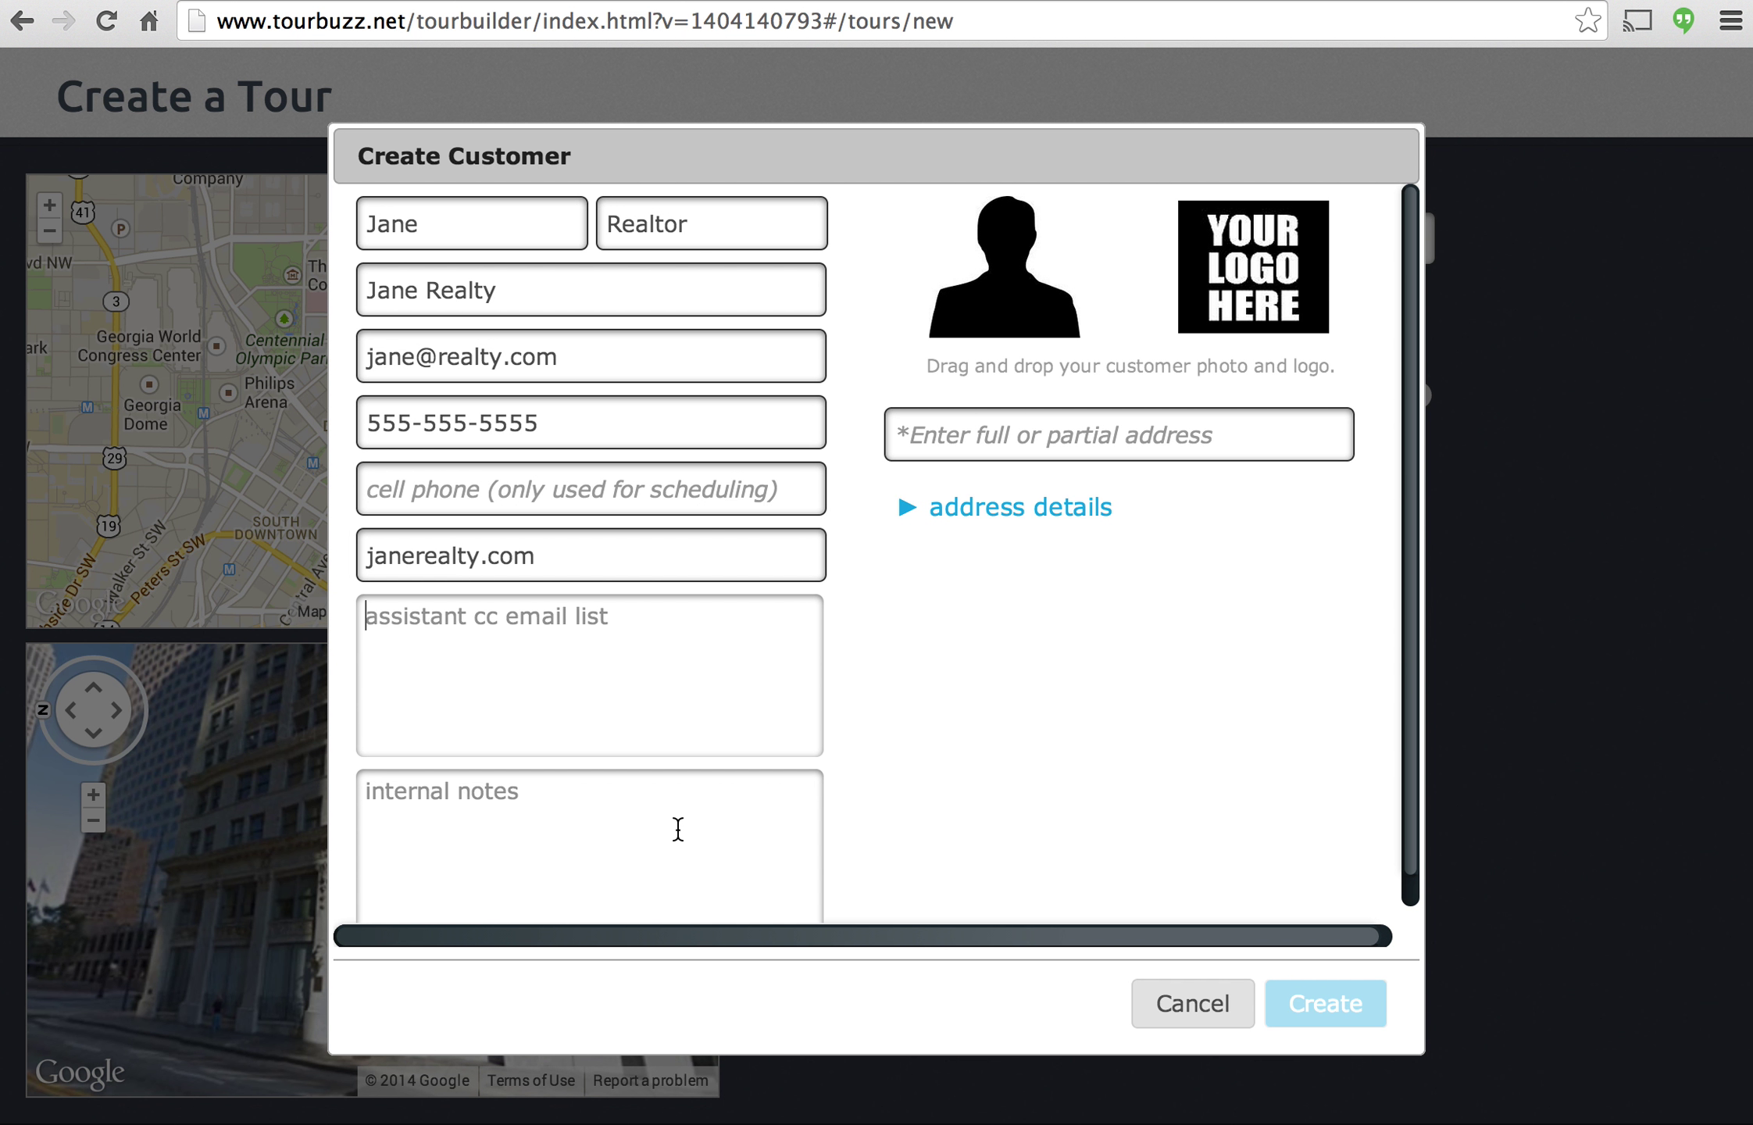
# Enter the customer's office address and accept the suggested match.
pyautogui.scroll(-1, 677, 825)
pyautogui.scroll(1, 1043, 635)
pyautogui.click(1081, 422)
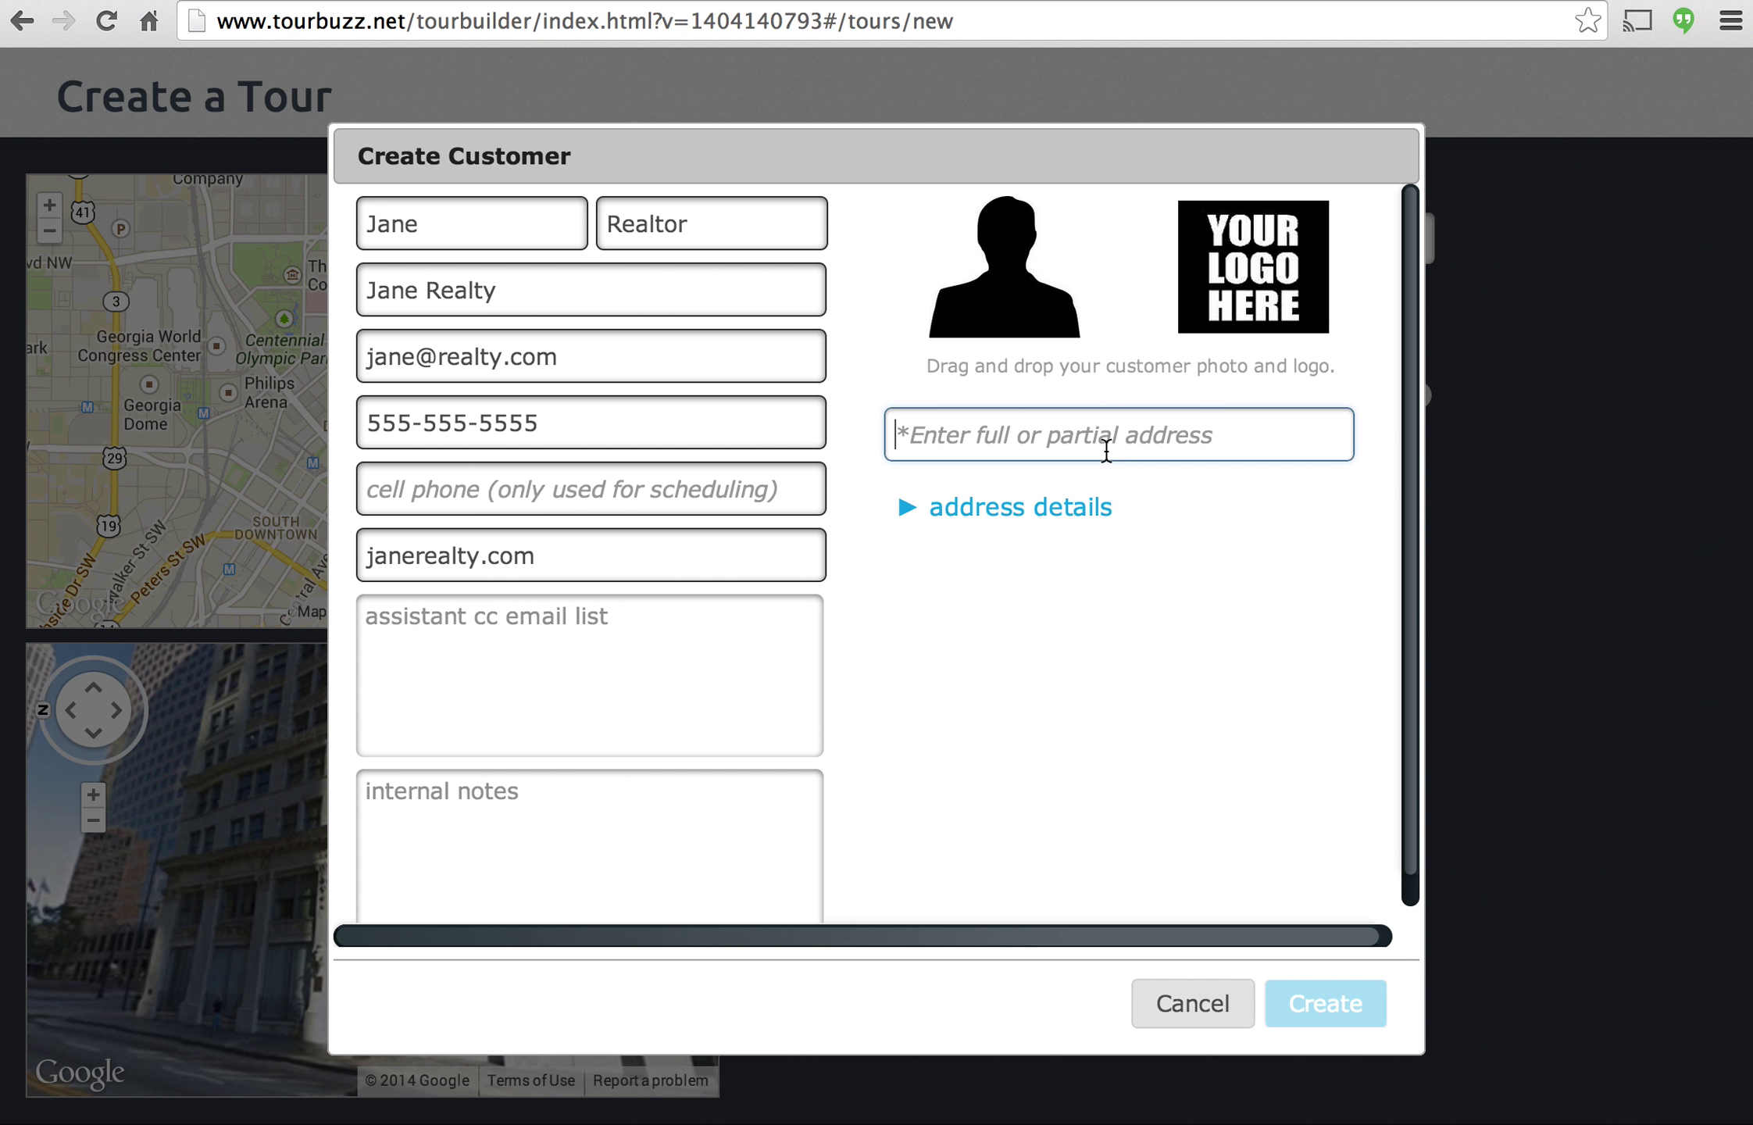
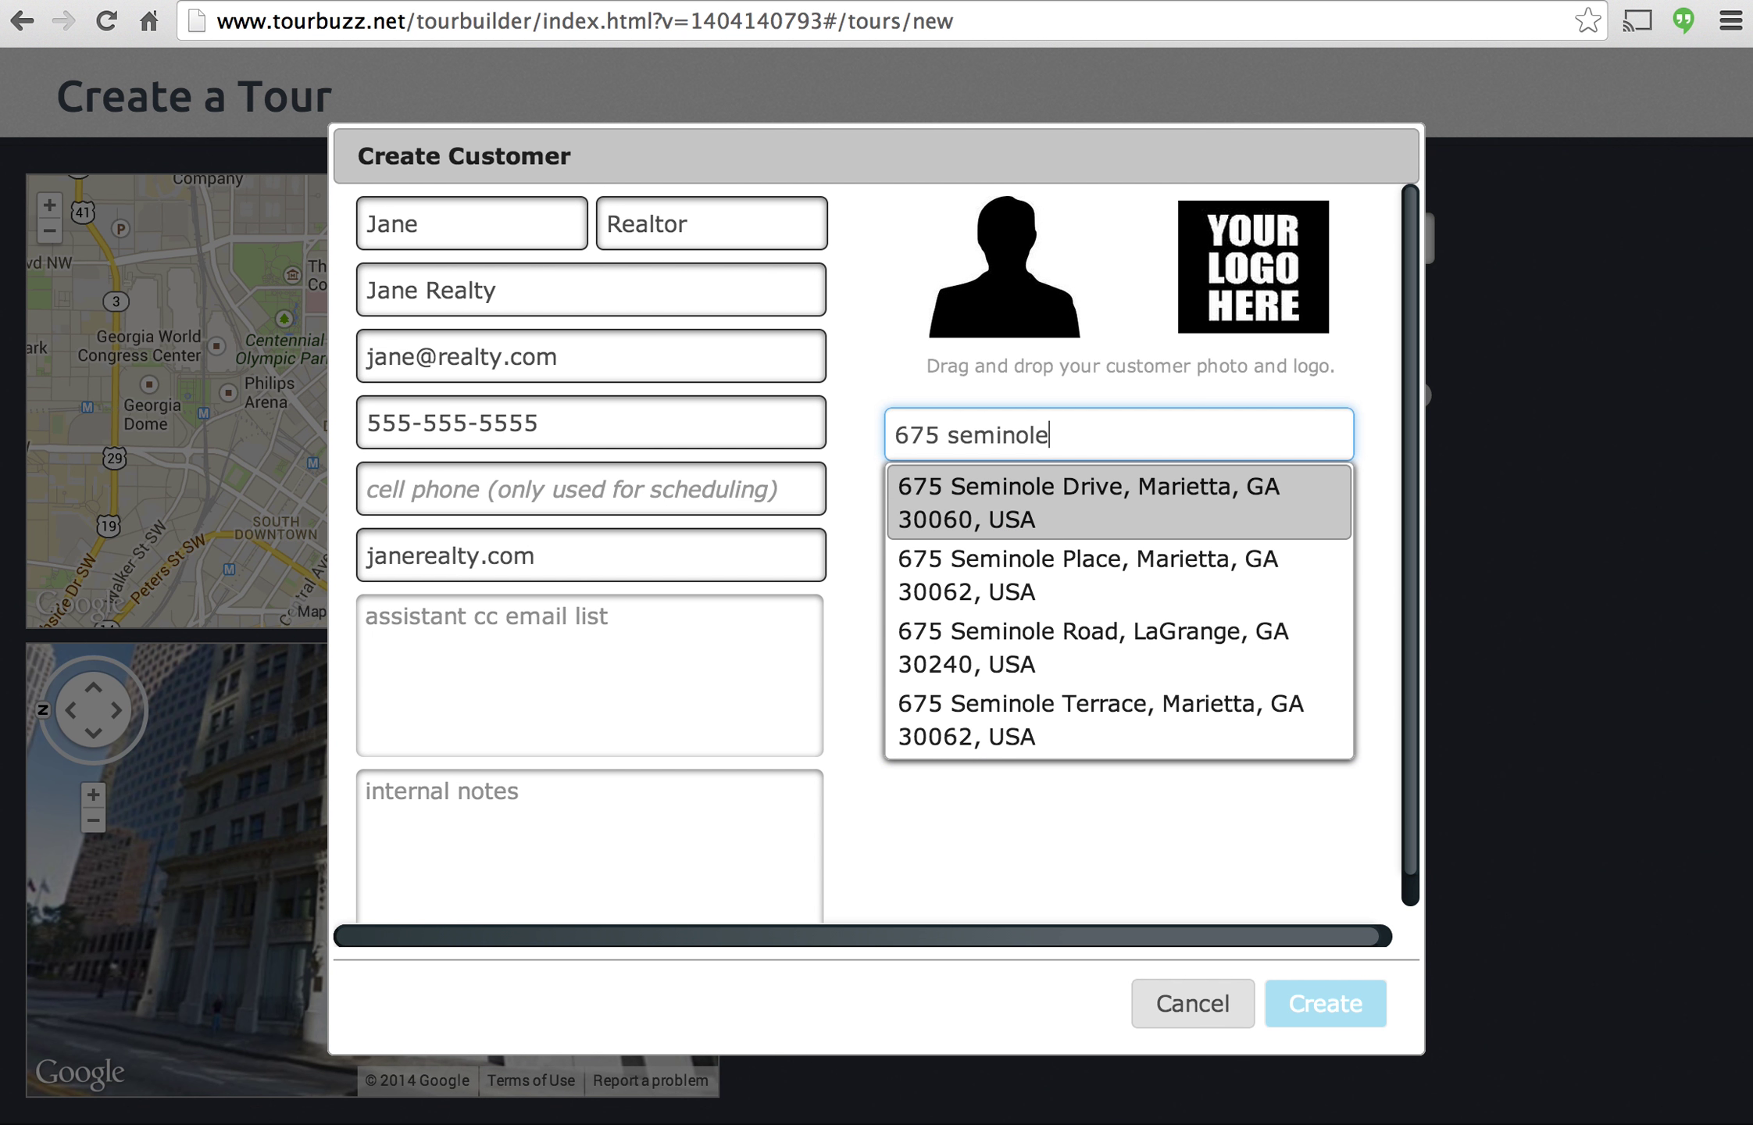
pyautogui.press('Tab')
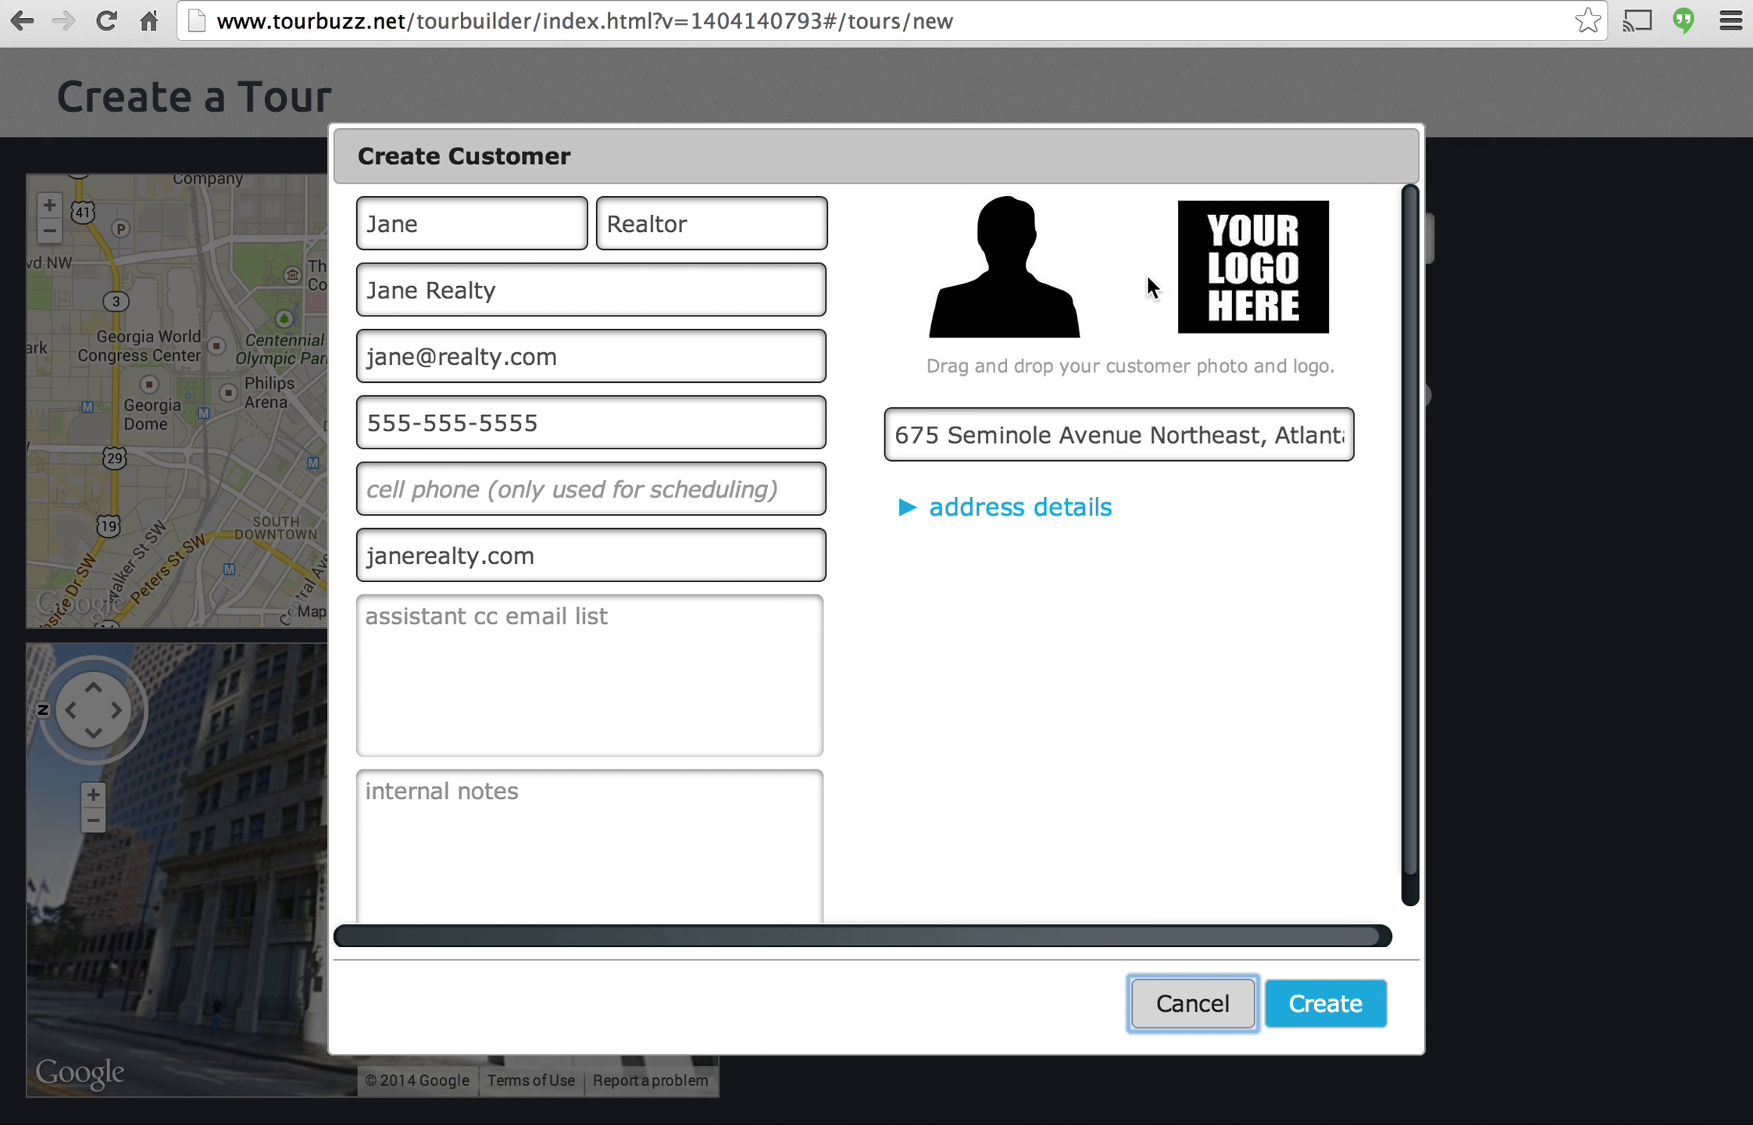
# Add Headshot.jpg as the customer photo and SuperRealty Logo.jpg as the logo, then save the customer.
pyautogui.moveTo(1752, 328); pyautogui.dragTo(1647, 507)
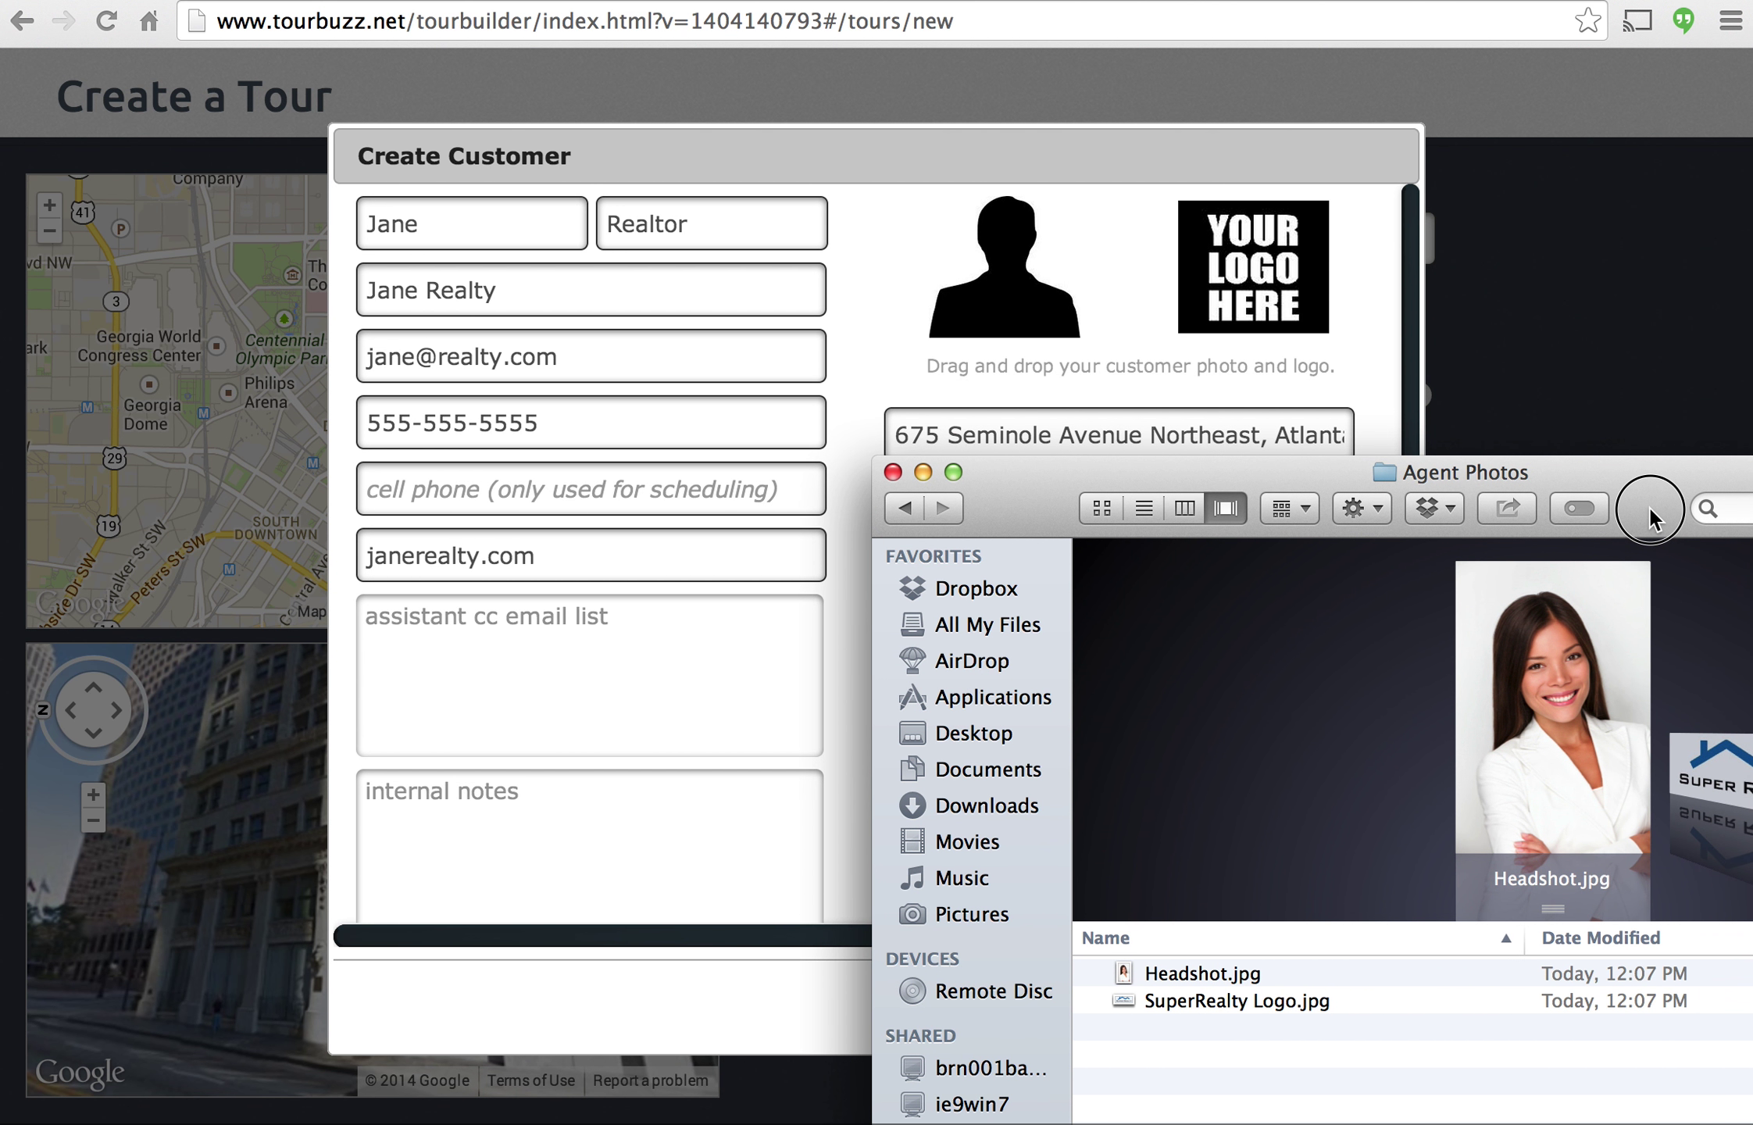
pyautogui.moveTo(1238, 971); pyautogui.dragTo(1062, 295)
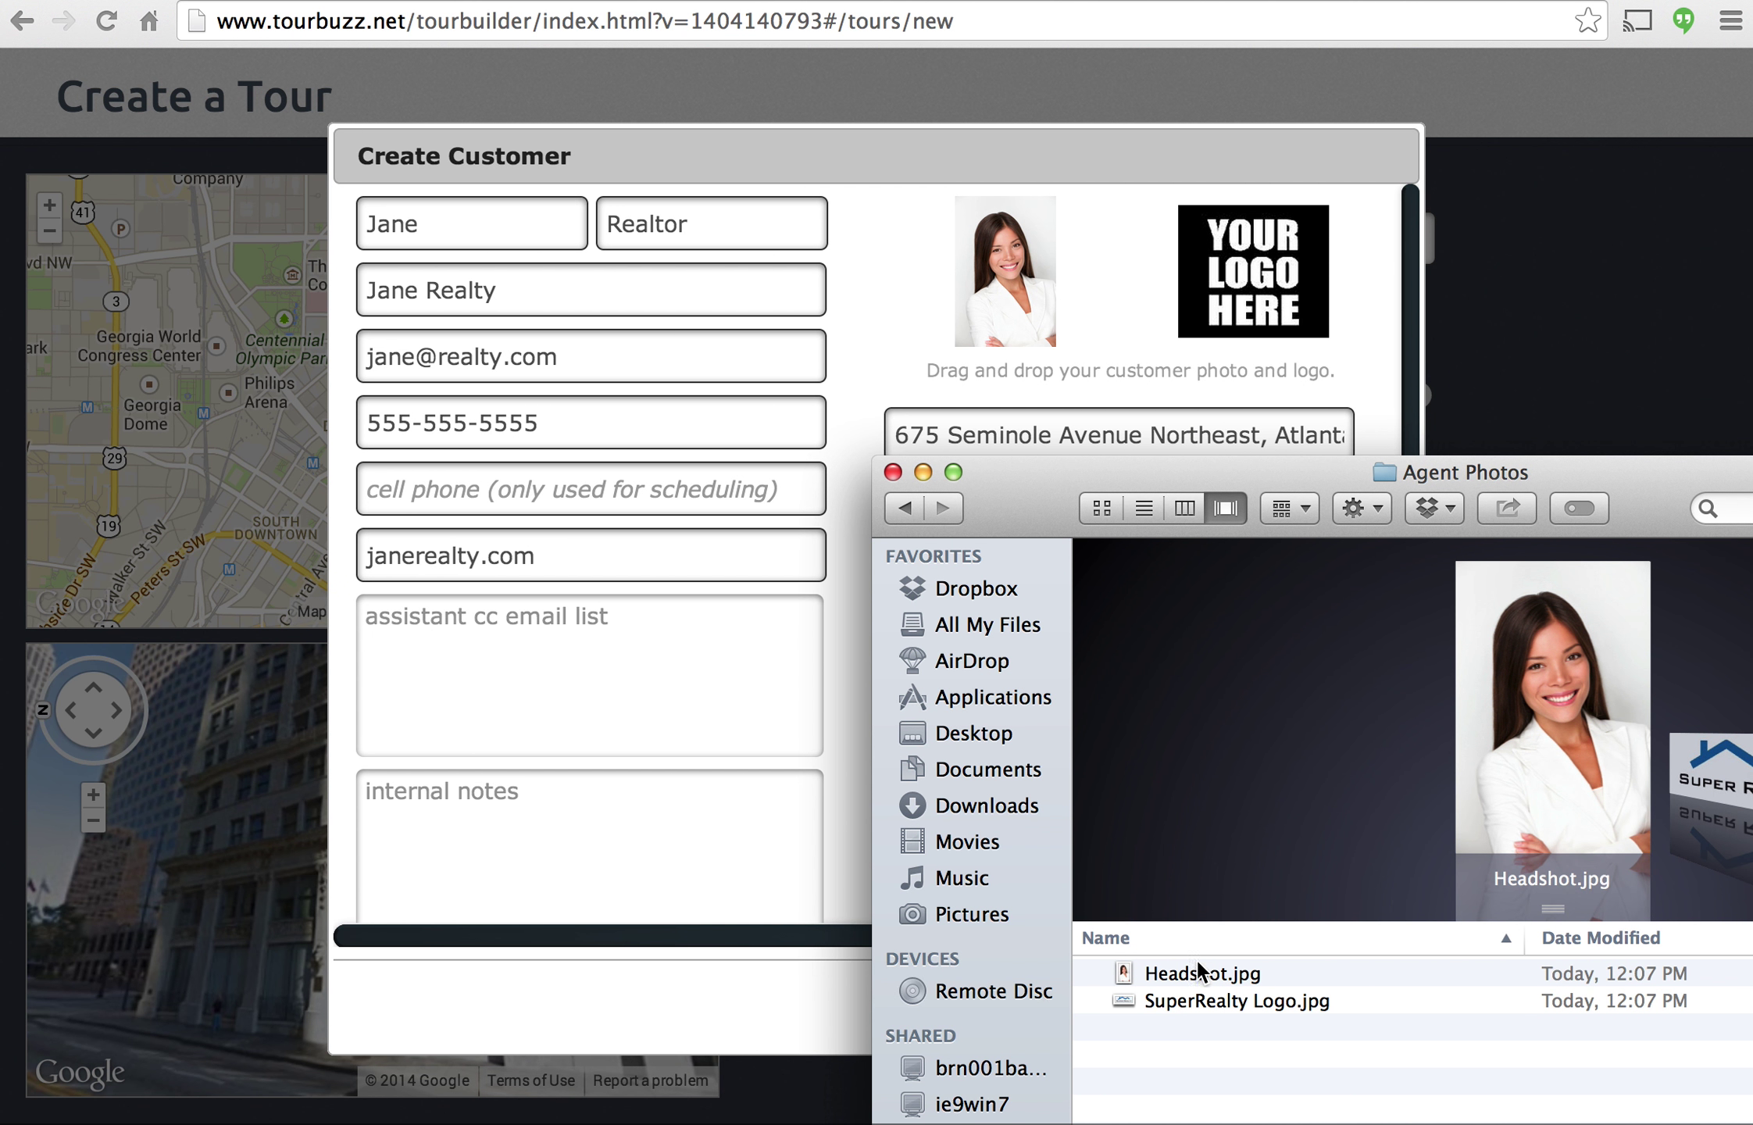
pyautogui.moveTo(1198, 1000); pyautogui.dragTo(1252, 317)
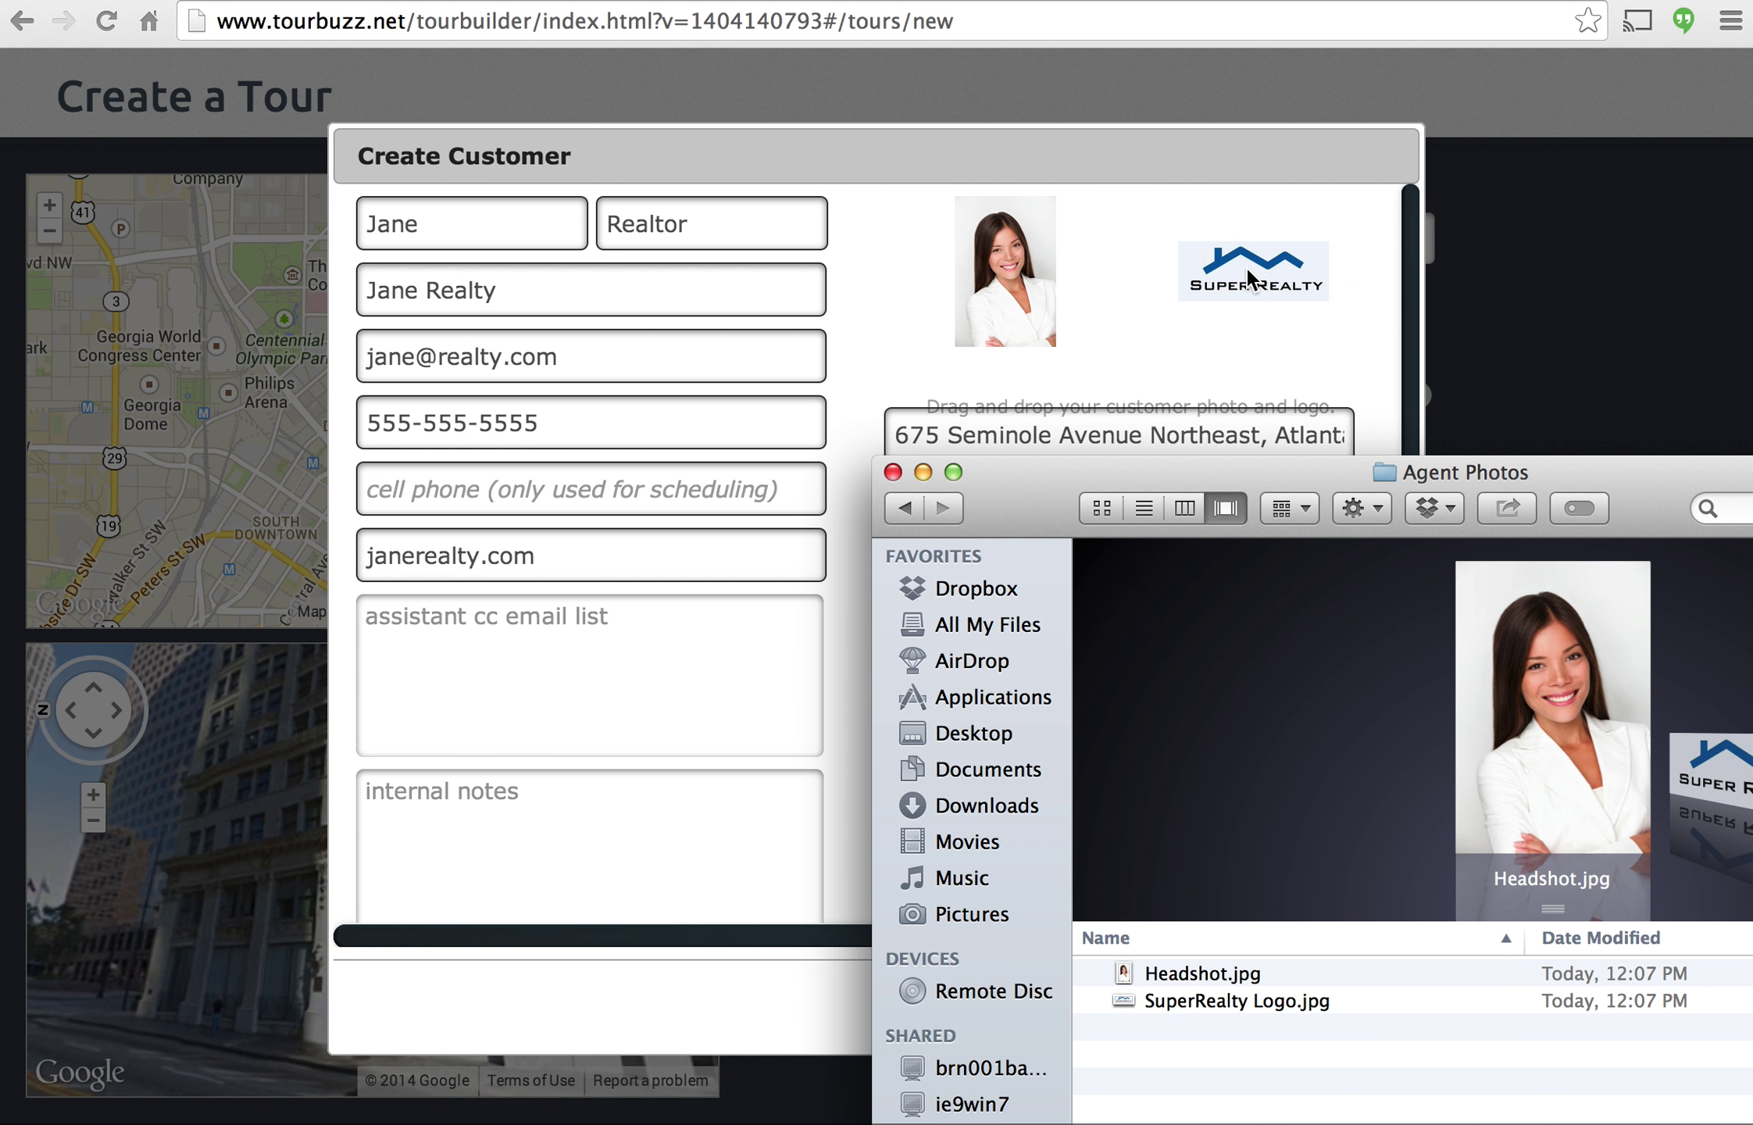
pyautogui.click(1293, 157)
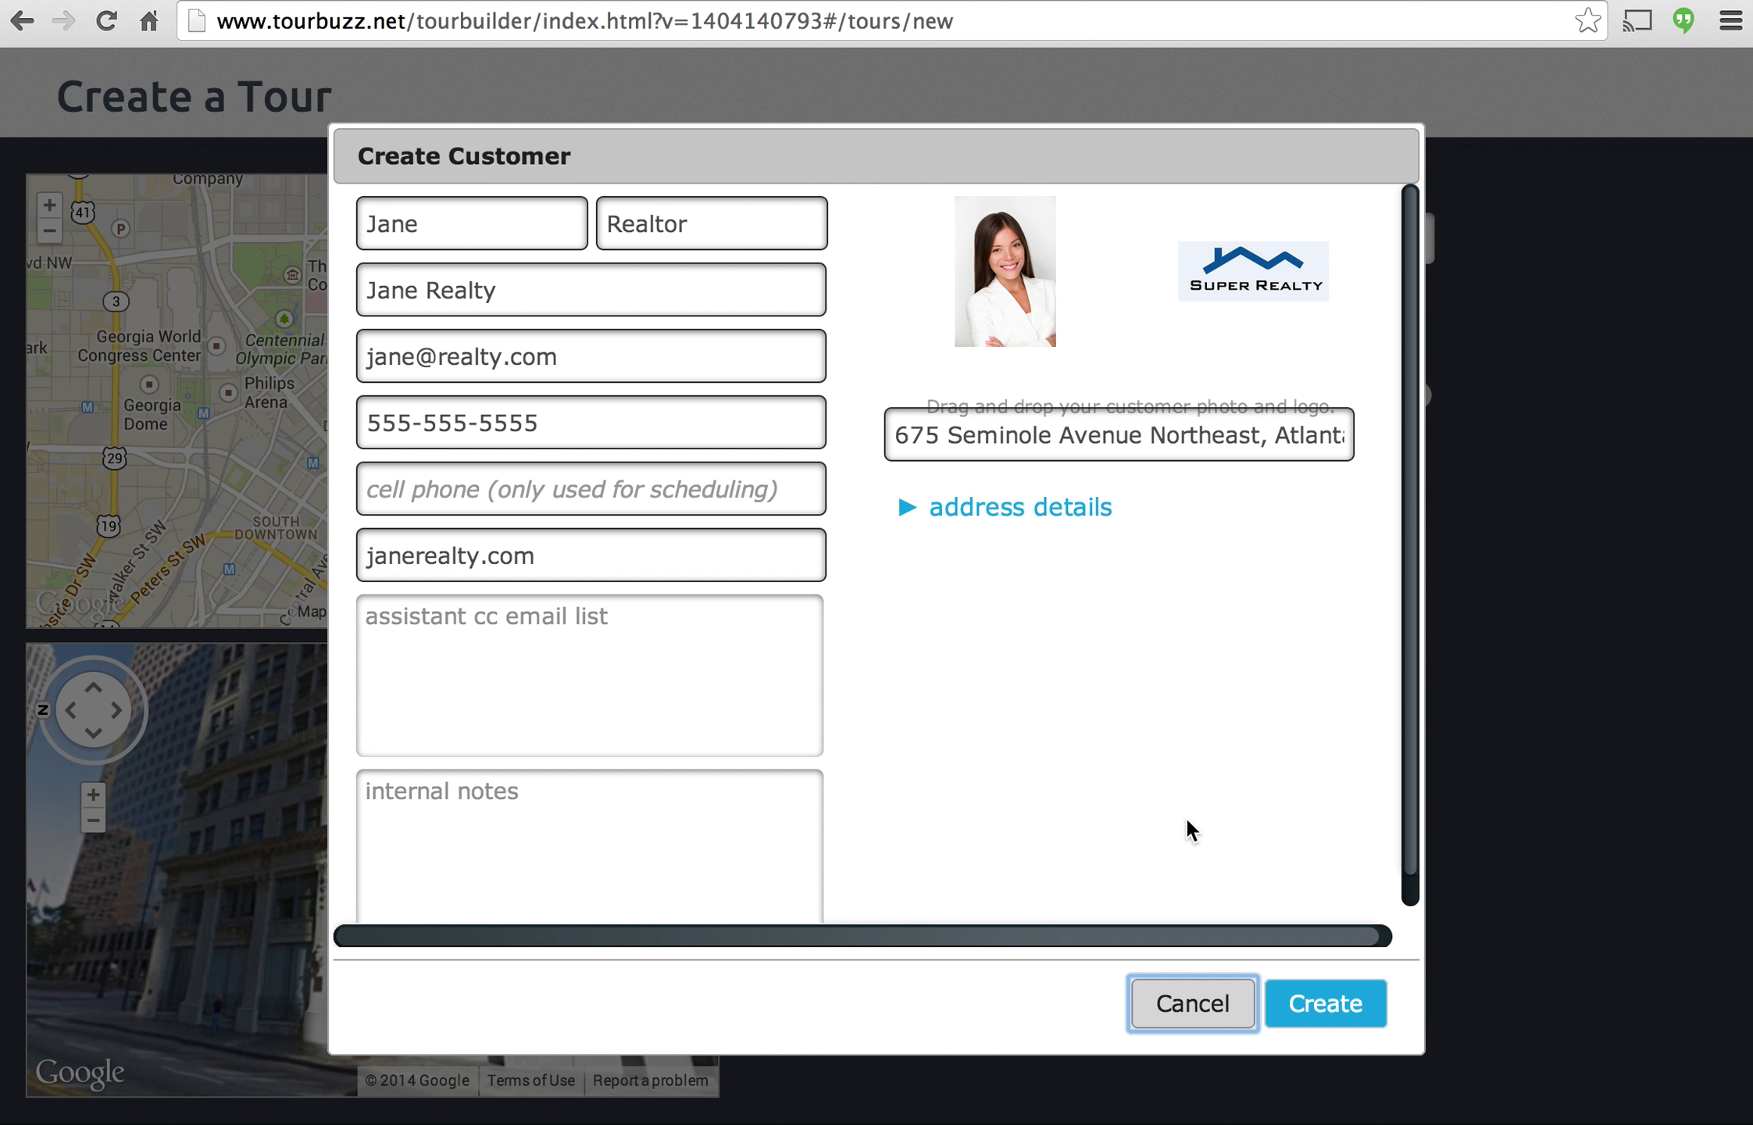
pyautogui.click(1326, 1006)
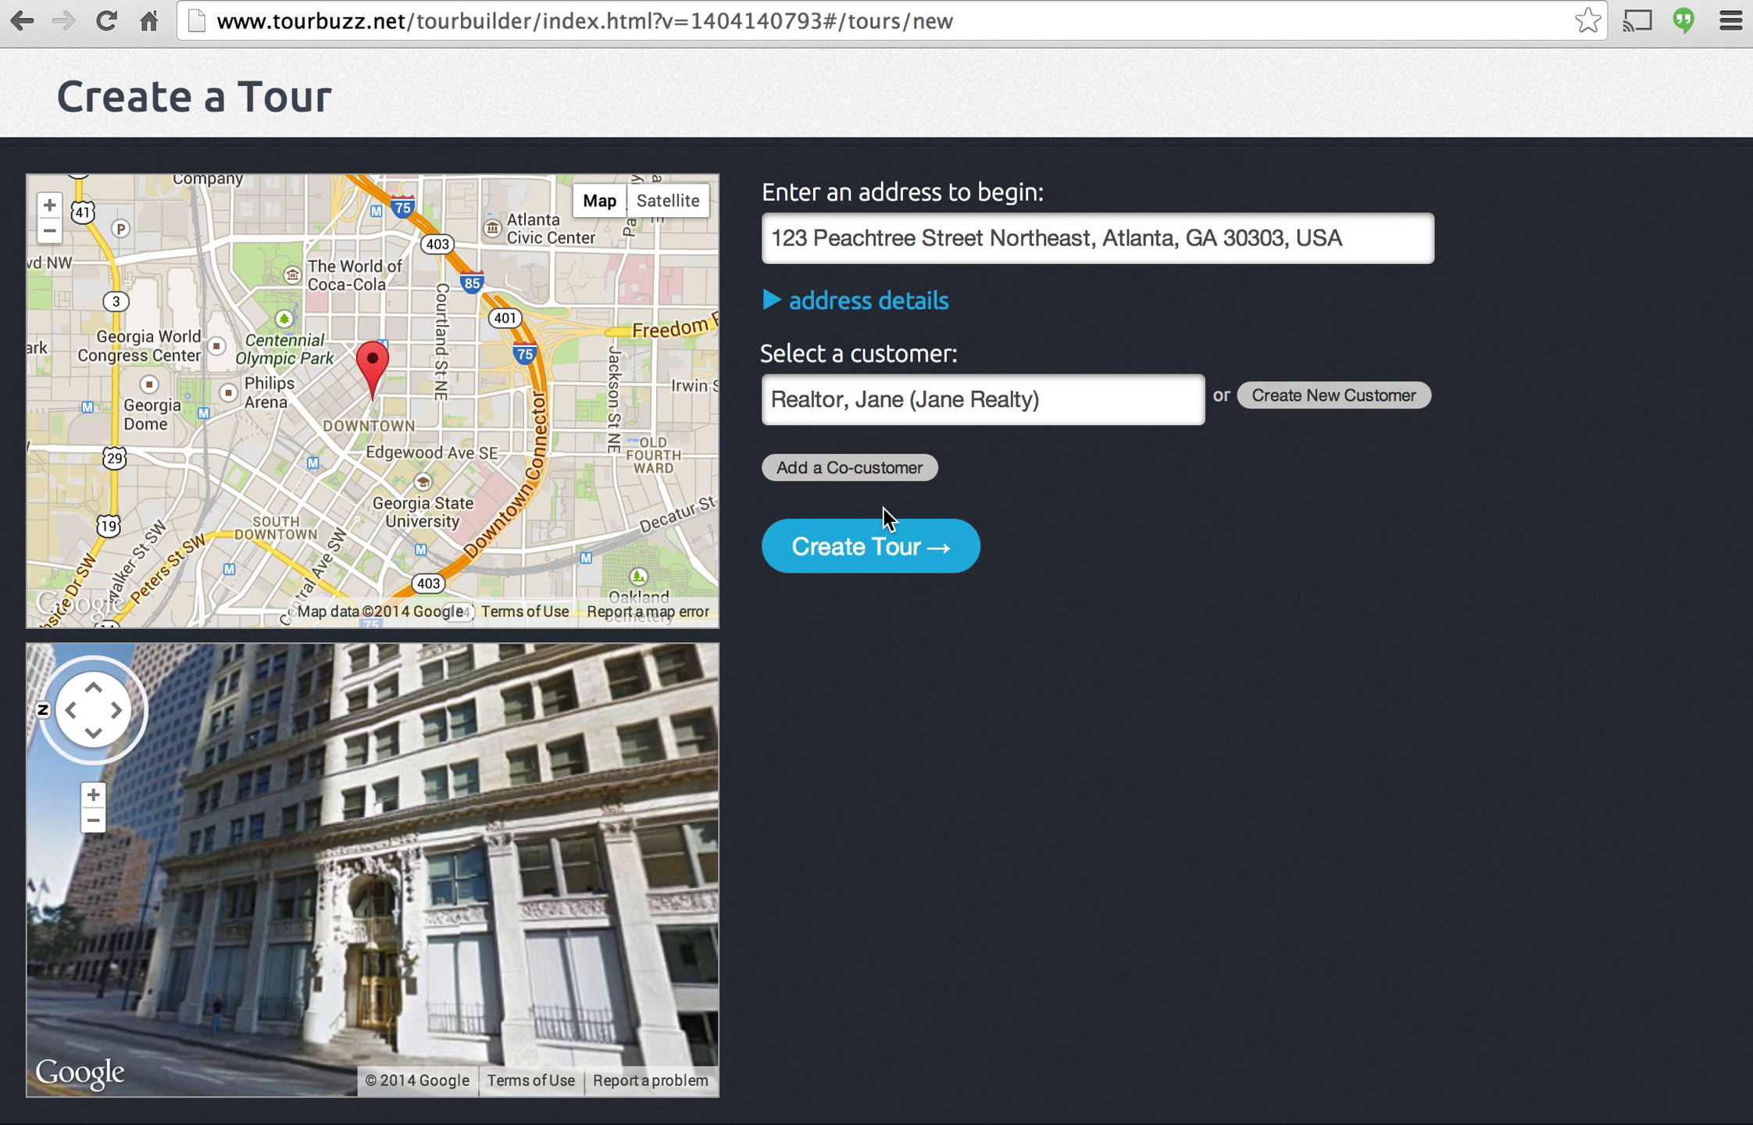
# Create the 123 Peachtree St NE tour and go to its add-images upload page.
pyautogui.click(853, 555)
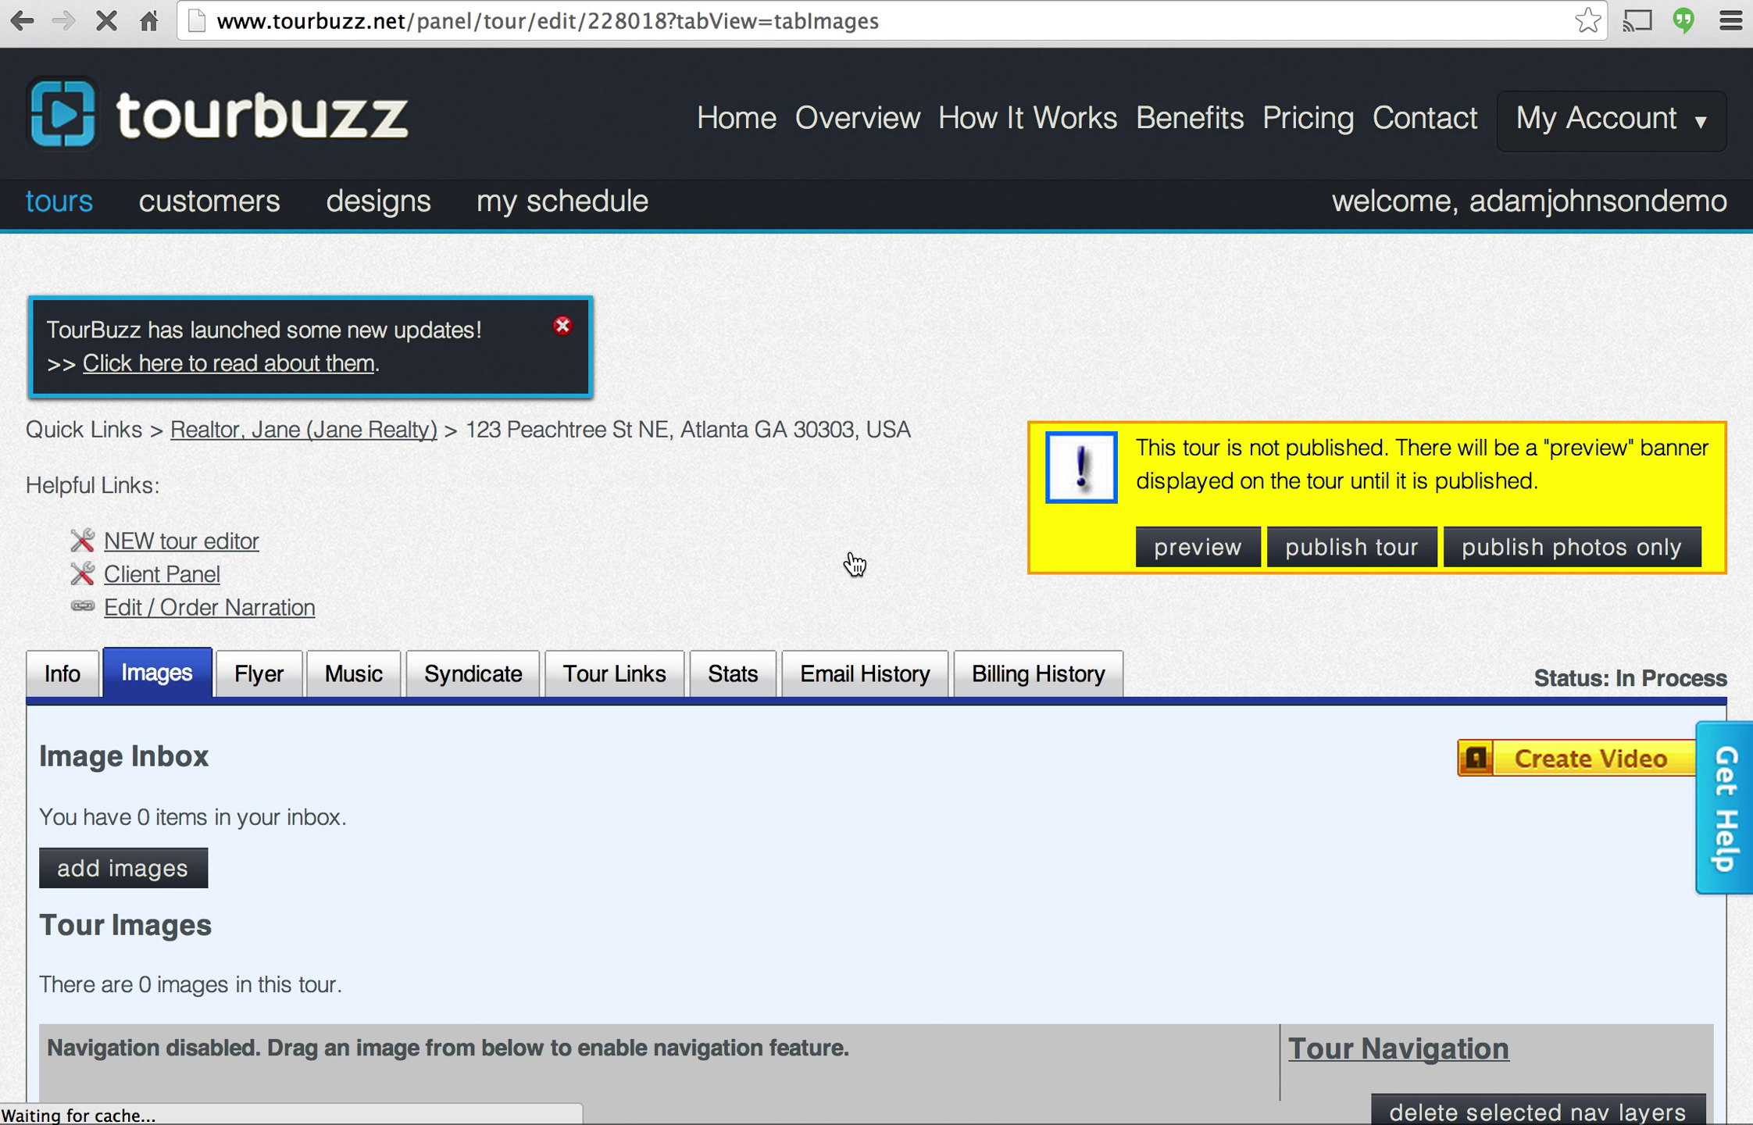
pyautogui.scroll(-1, 872, 484)
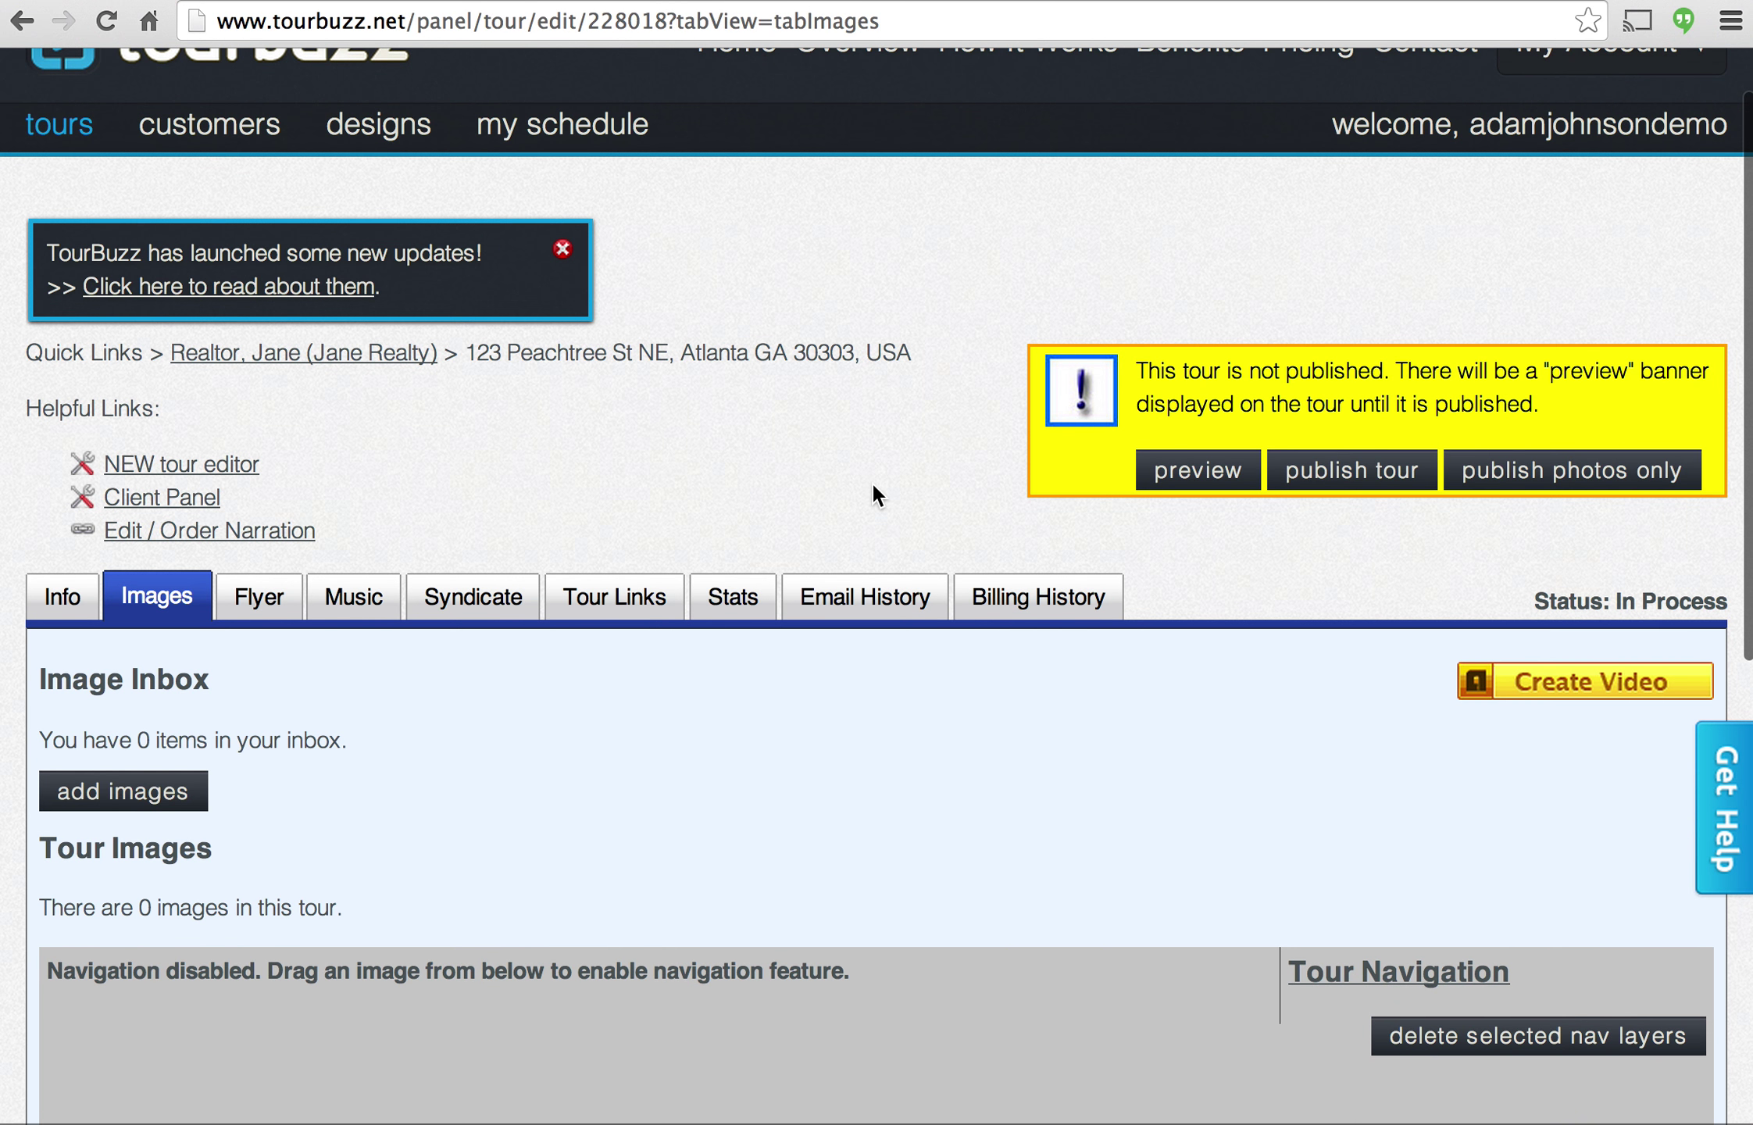
pyautogui.scroll(-5, 873, 487)
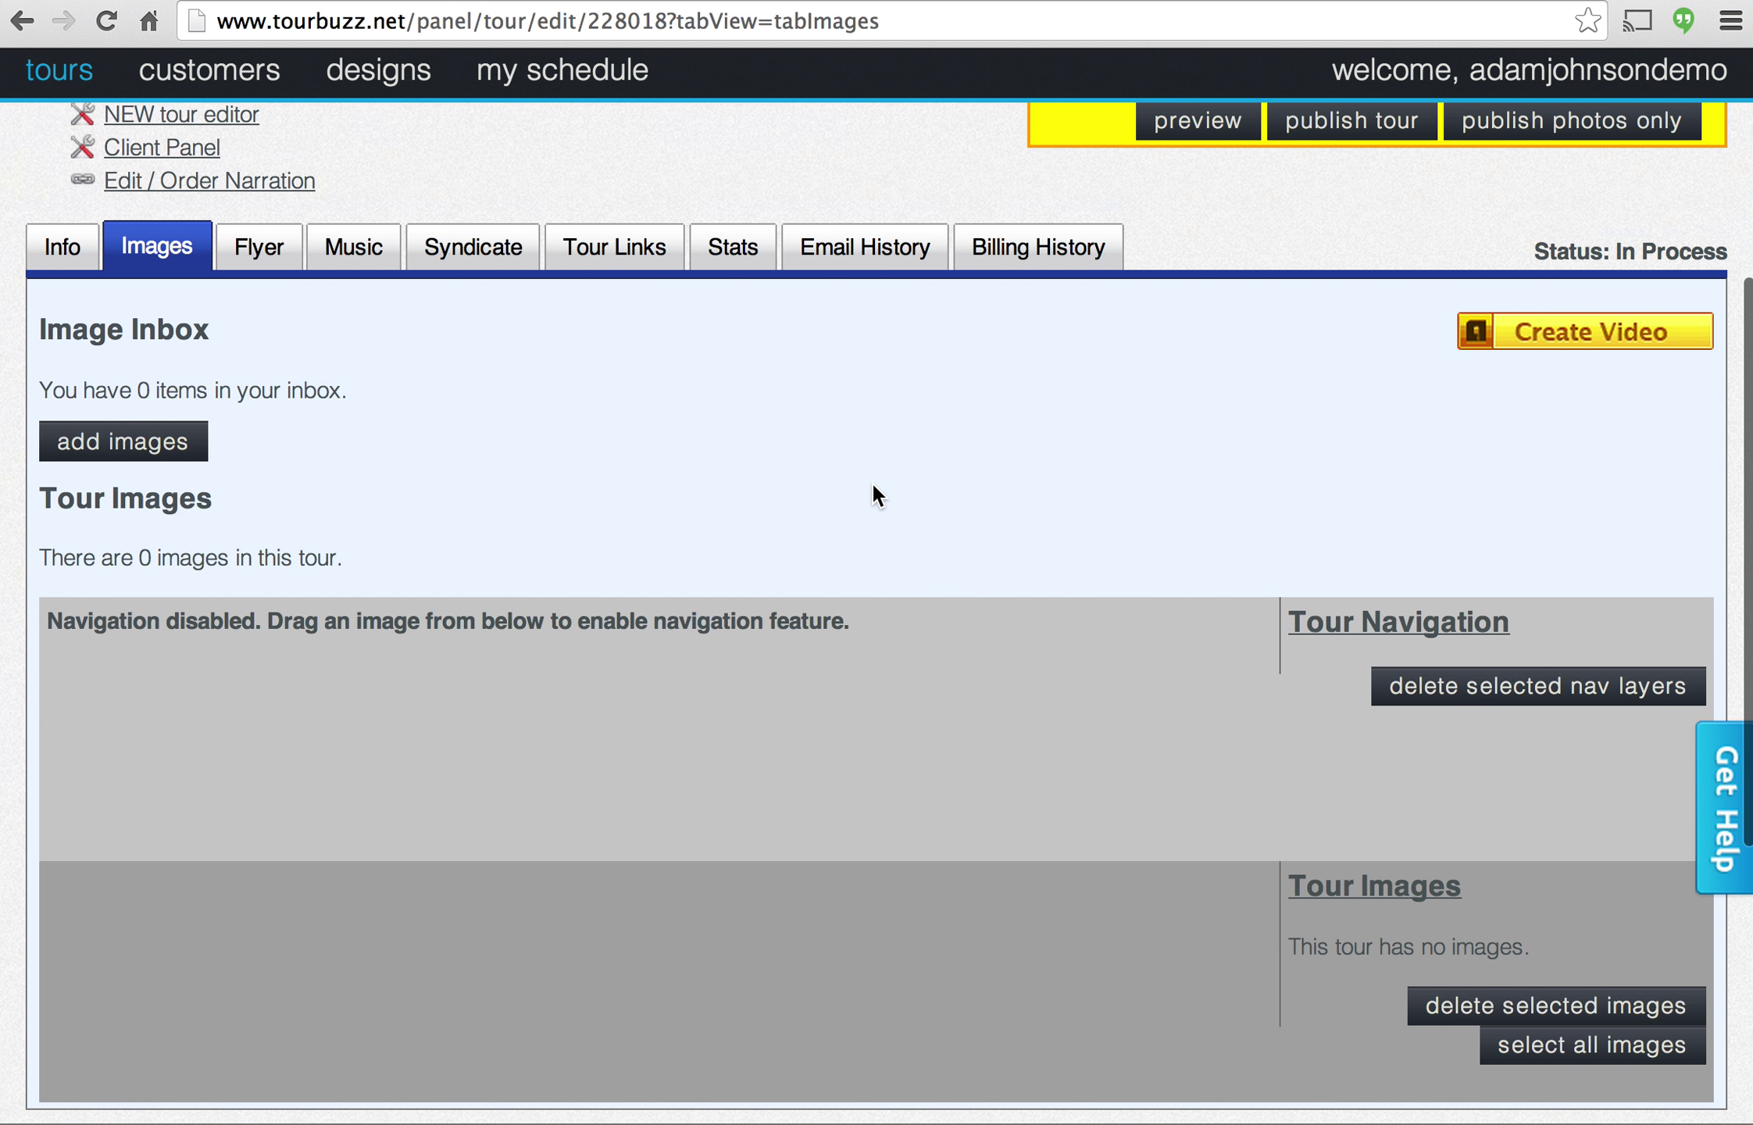
pyautogui.scroll(-1, 873, 486)
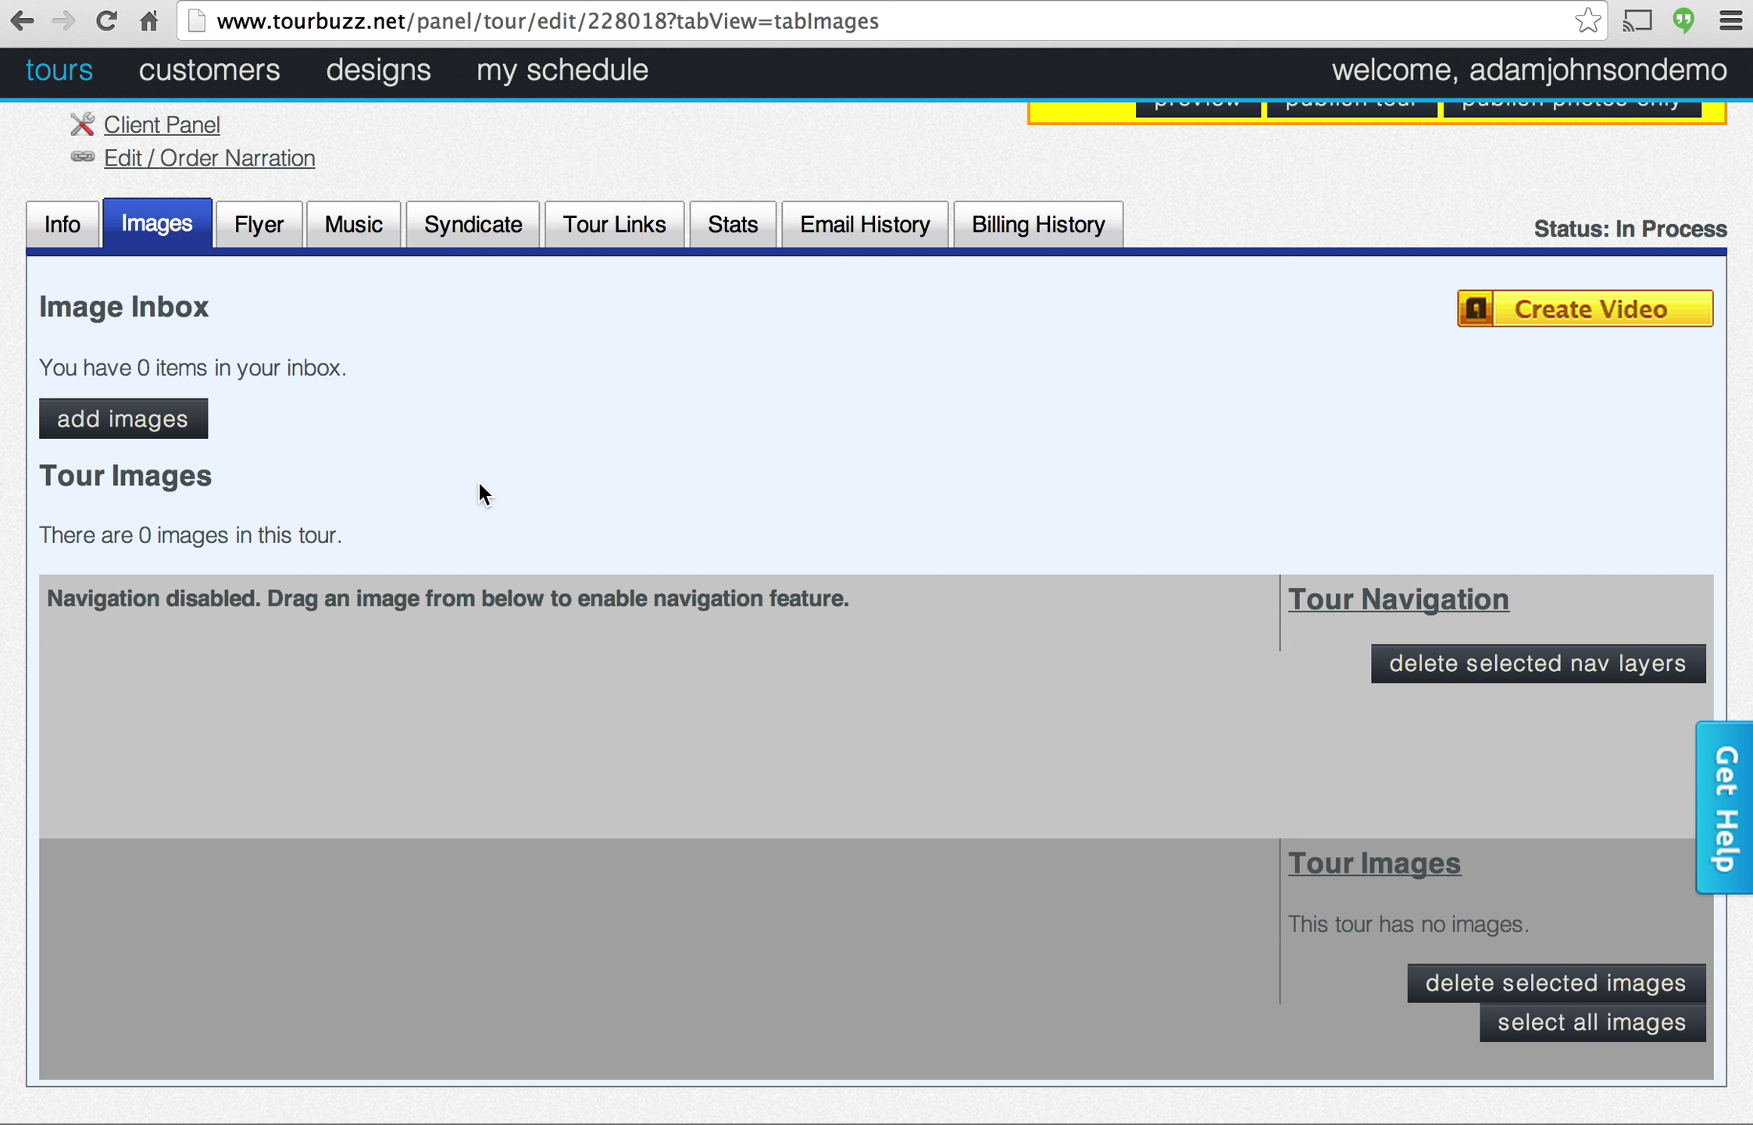
pyautogui.click(122, 428)
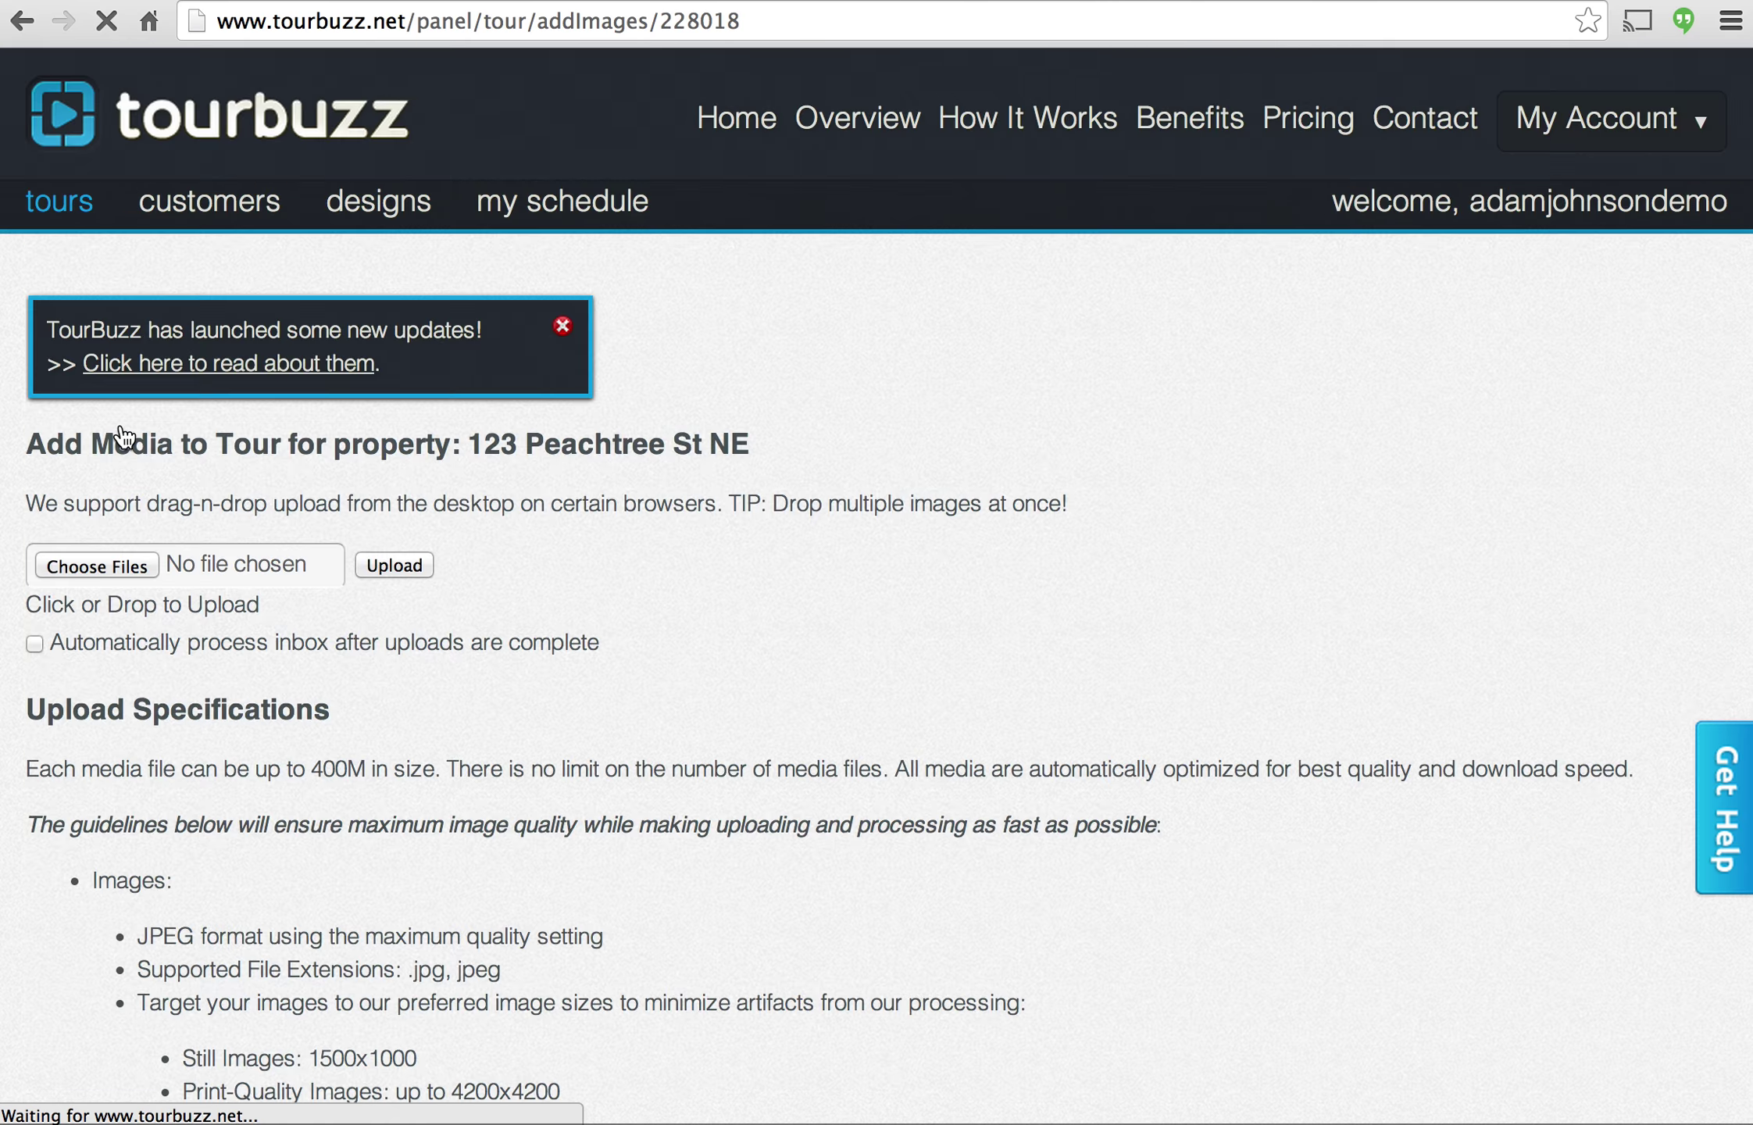
# Upload the four photos and video from Demo > Home Photos into the tour's upload area.
pyautogui.scroll(-3, 718, 475)
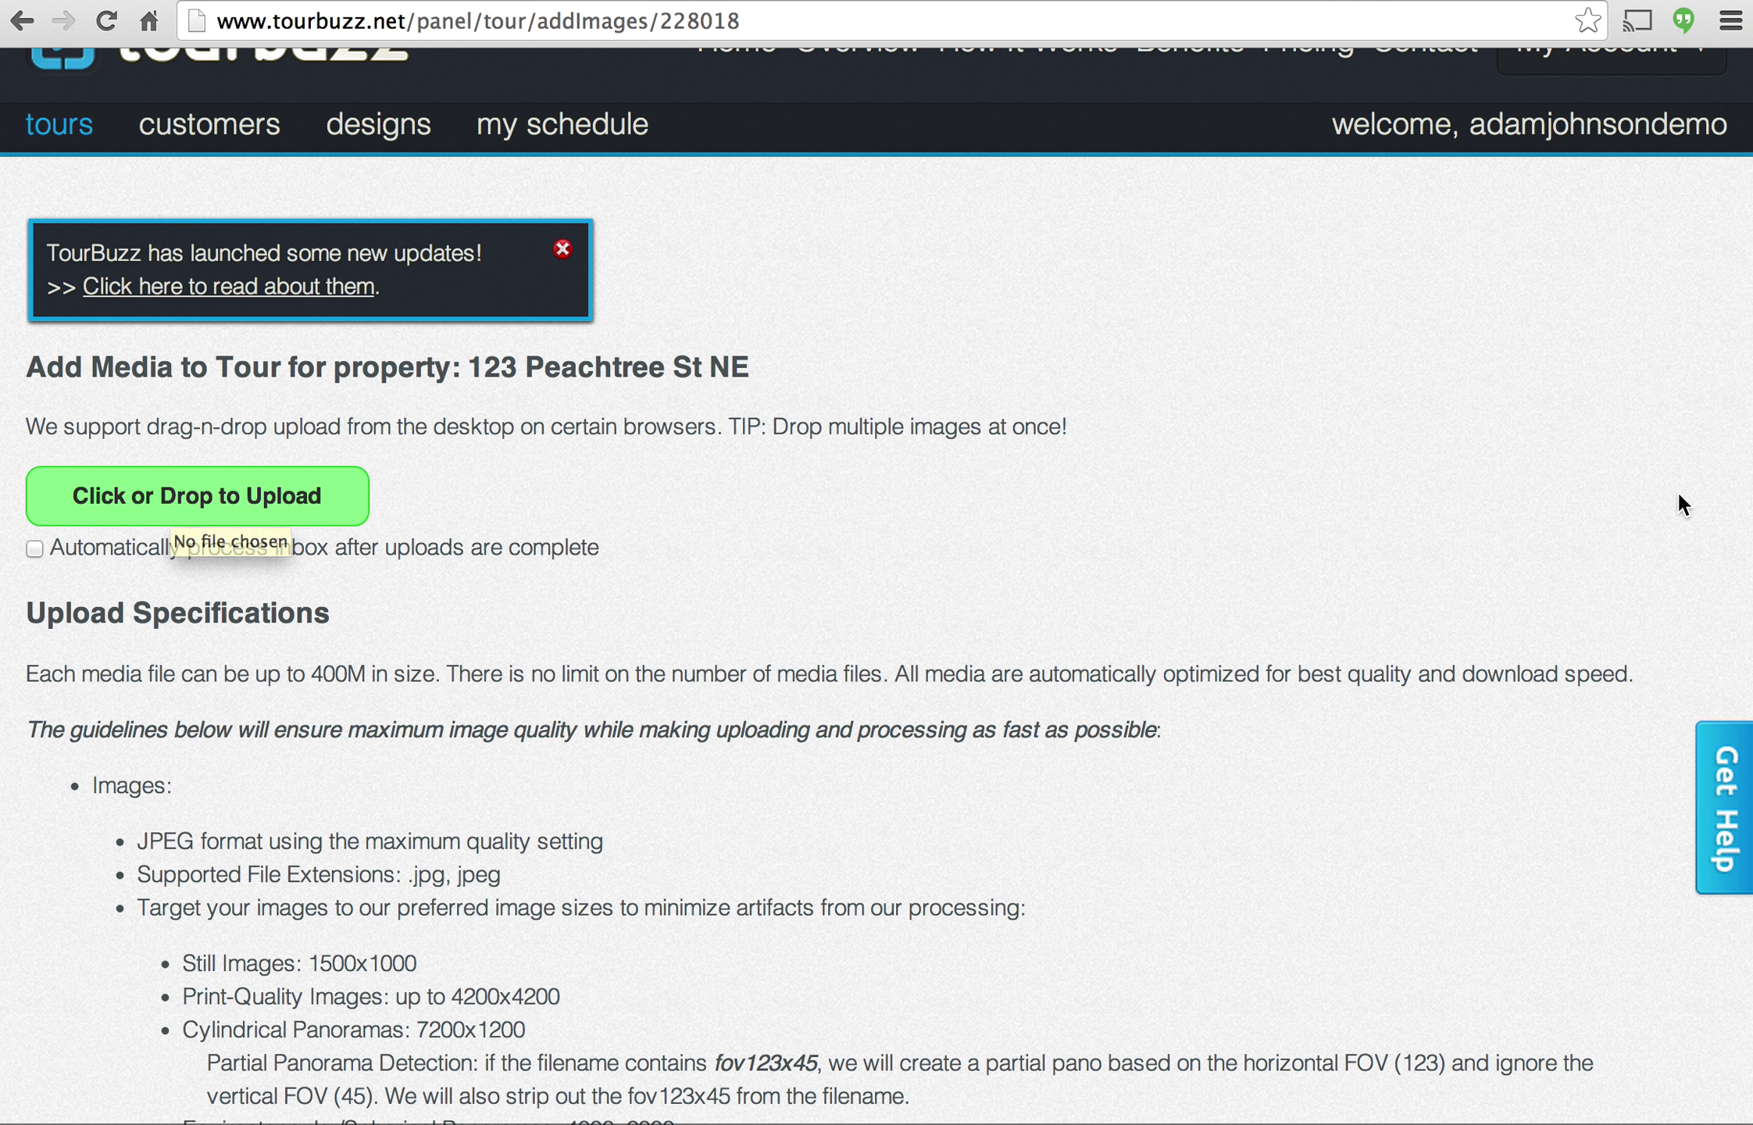
pyautogui.moveTo(1752, 368); pyautogui.dragTo(1644, 390)
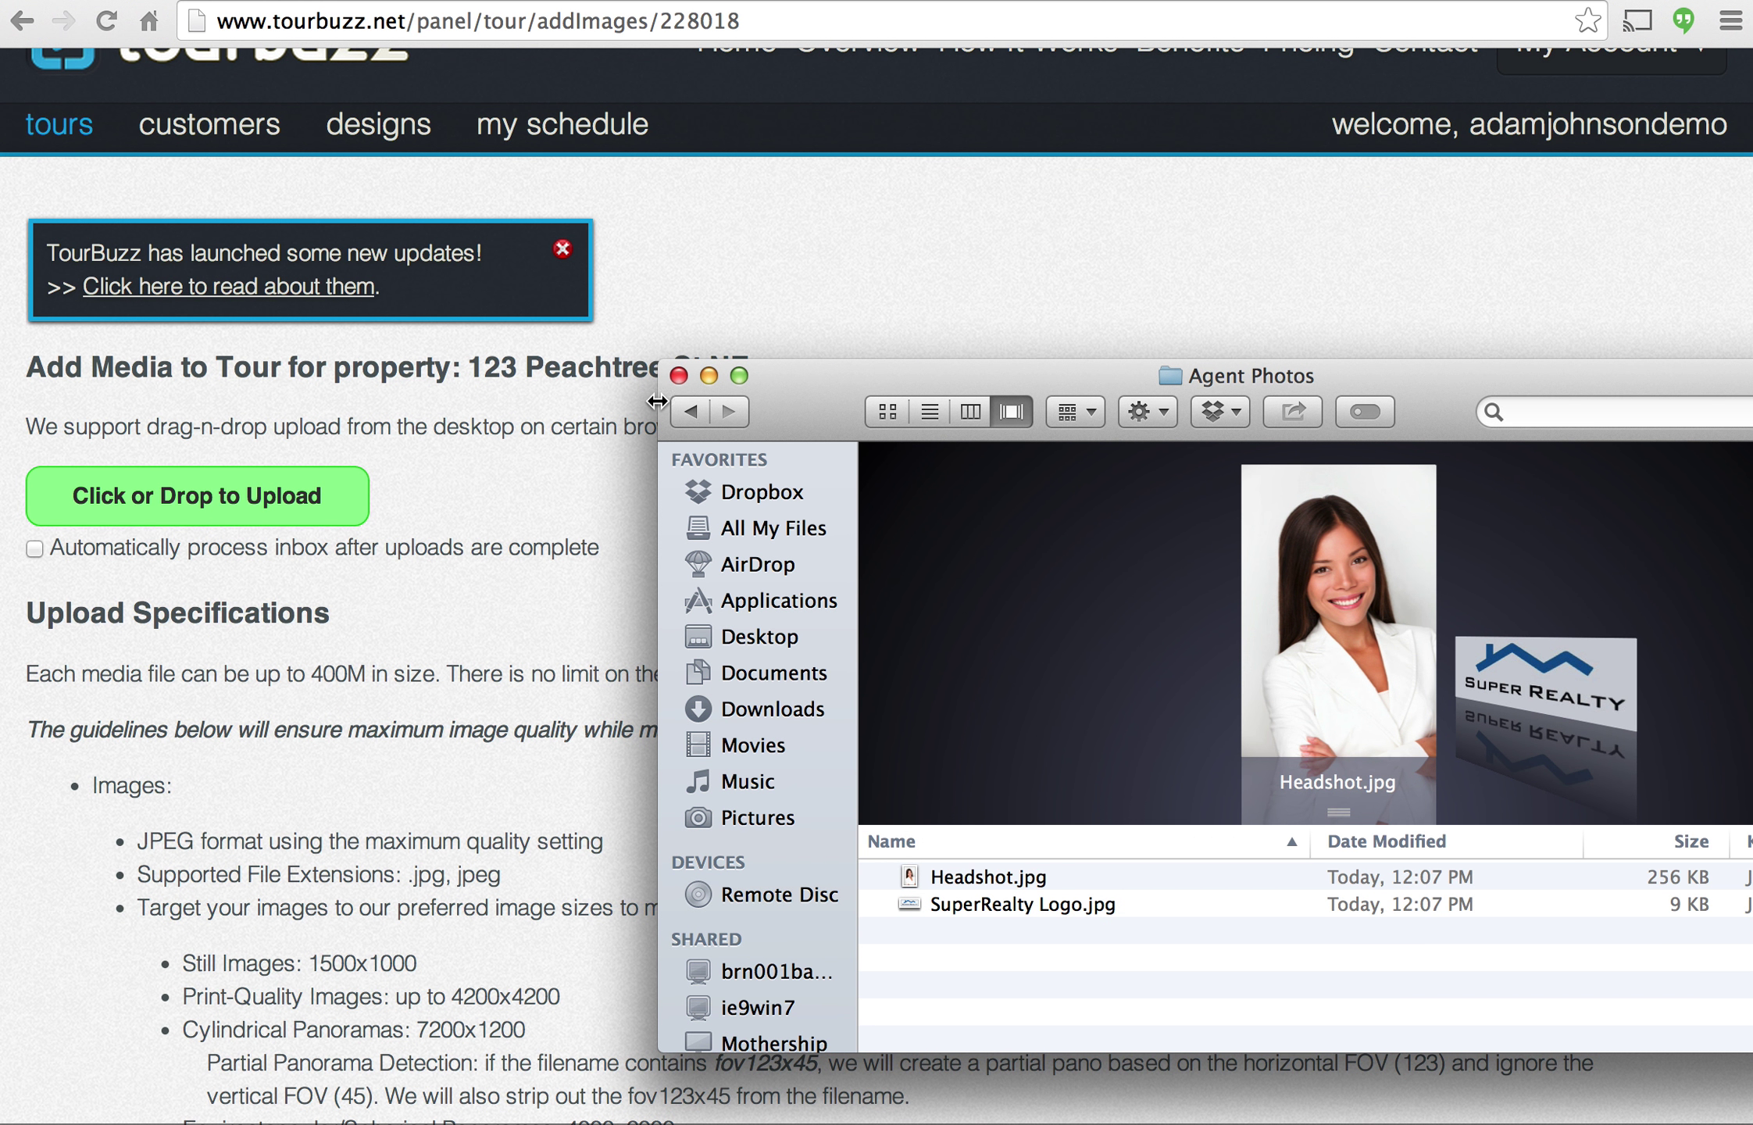
pyautogui.click(690, 411)
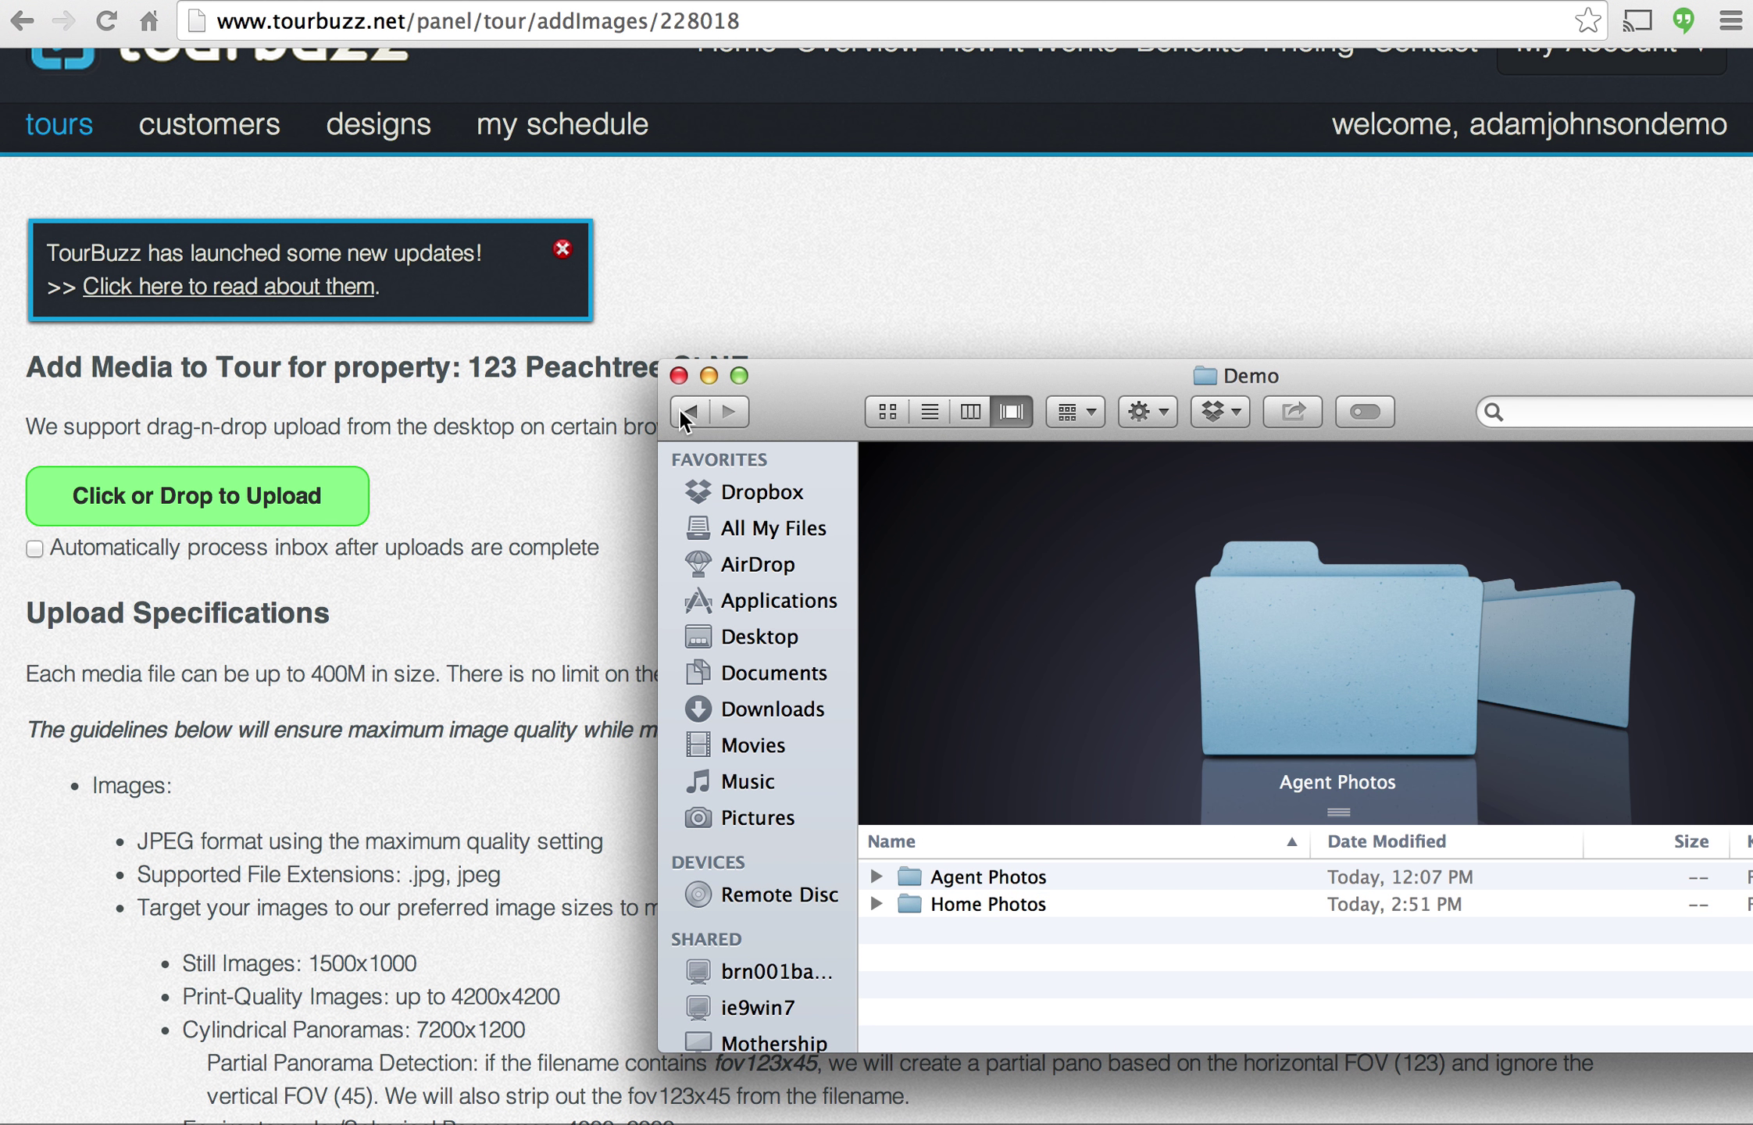
pyautogui.doubleClick(972, 903)
pyautogui.click(1006, 868)
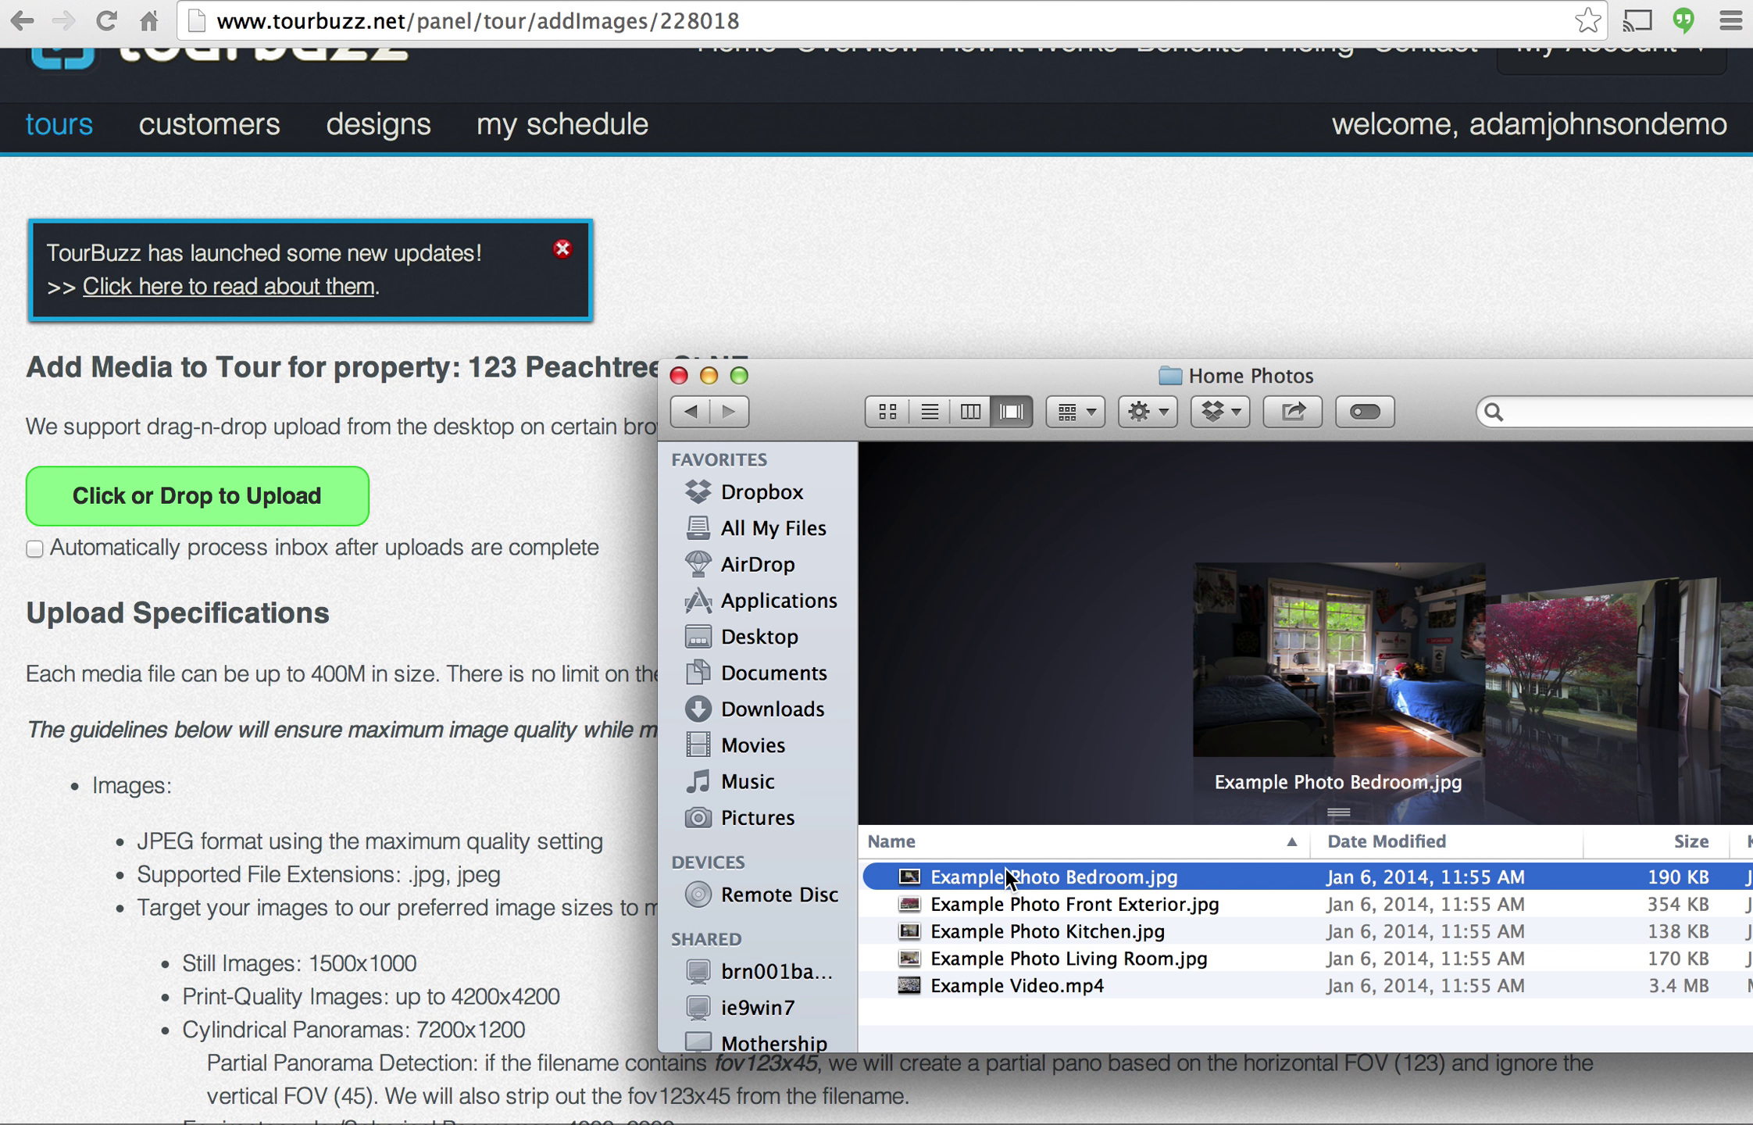
pyautogui.keyDown('shift'); pyautogui.click(988, 986); pyautogui.keyUp('shift')
pyautogui.moveTo(989, 986); pyautogui.dragTo(297, 559)
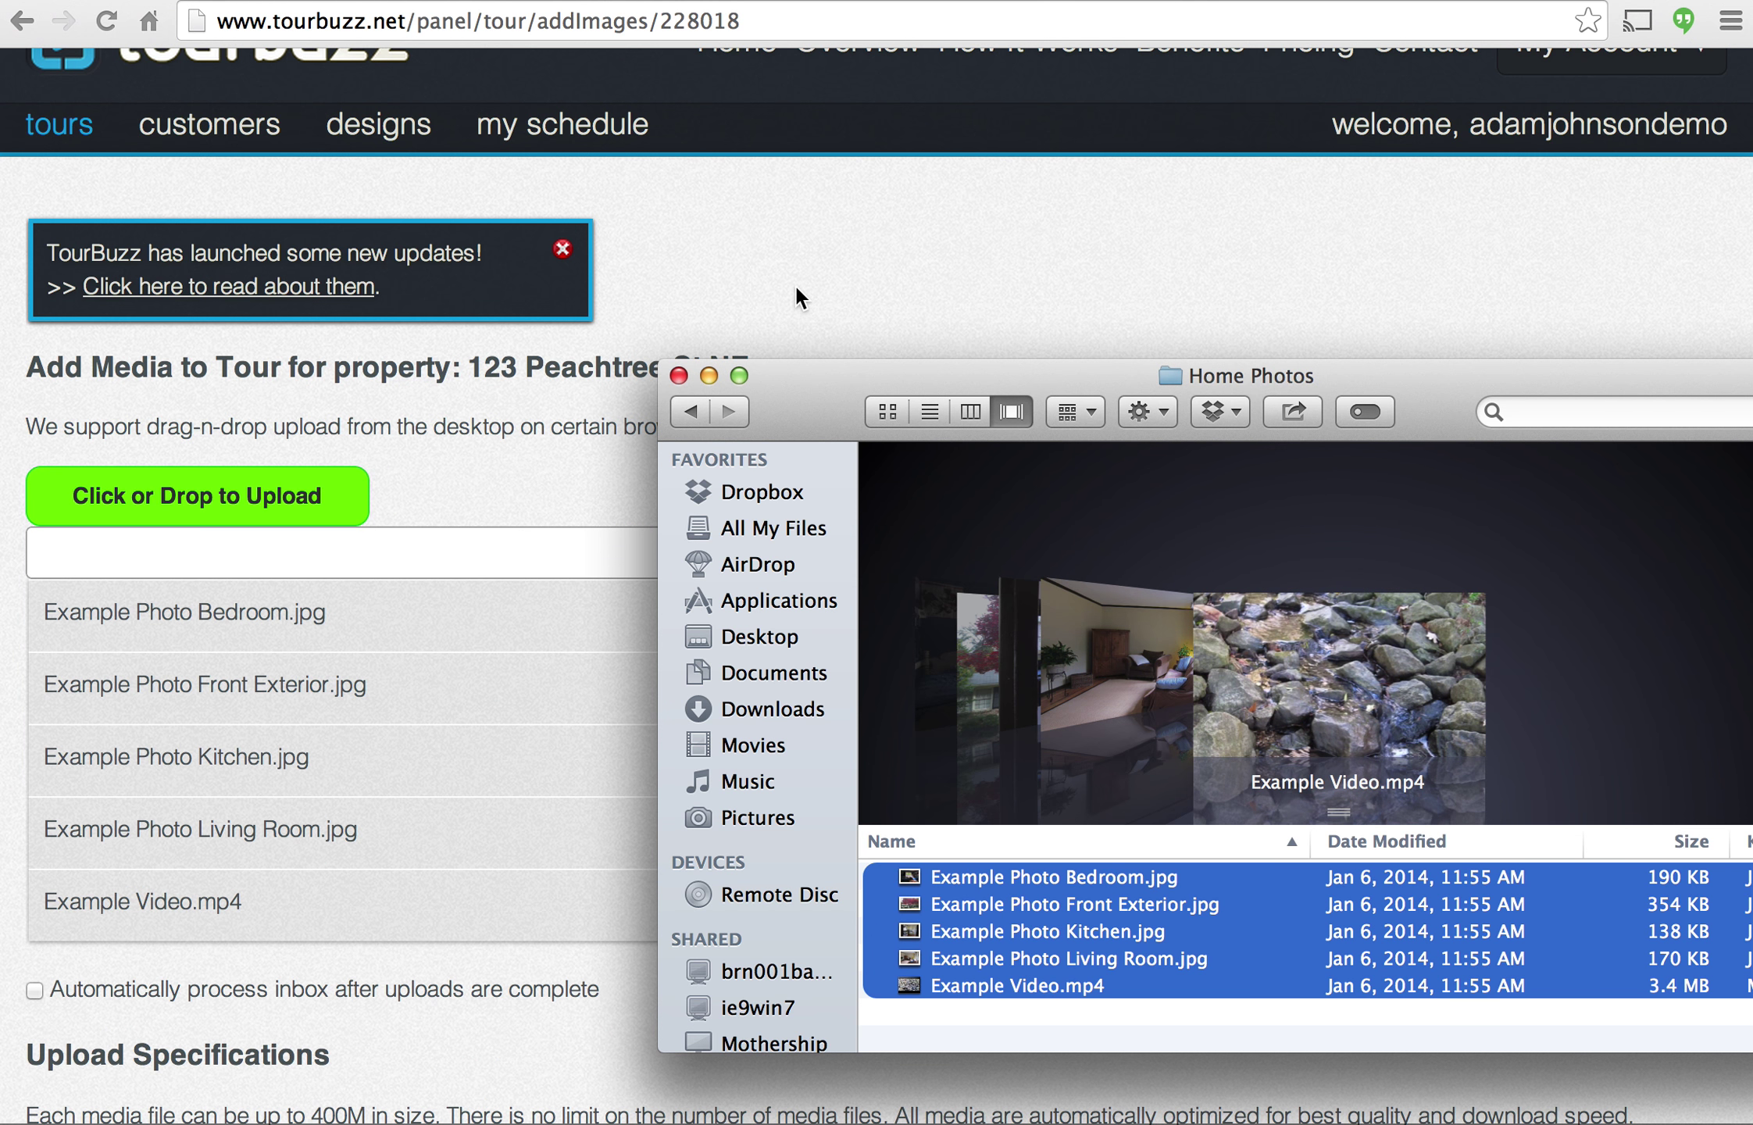
pyautogui.click(817, 288)
pyautogui.scroll(-2, 851, 321)
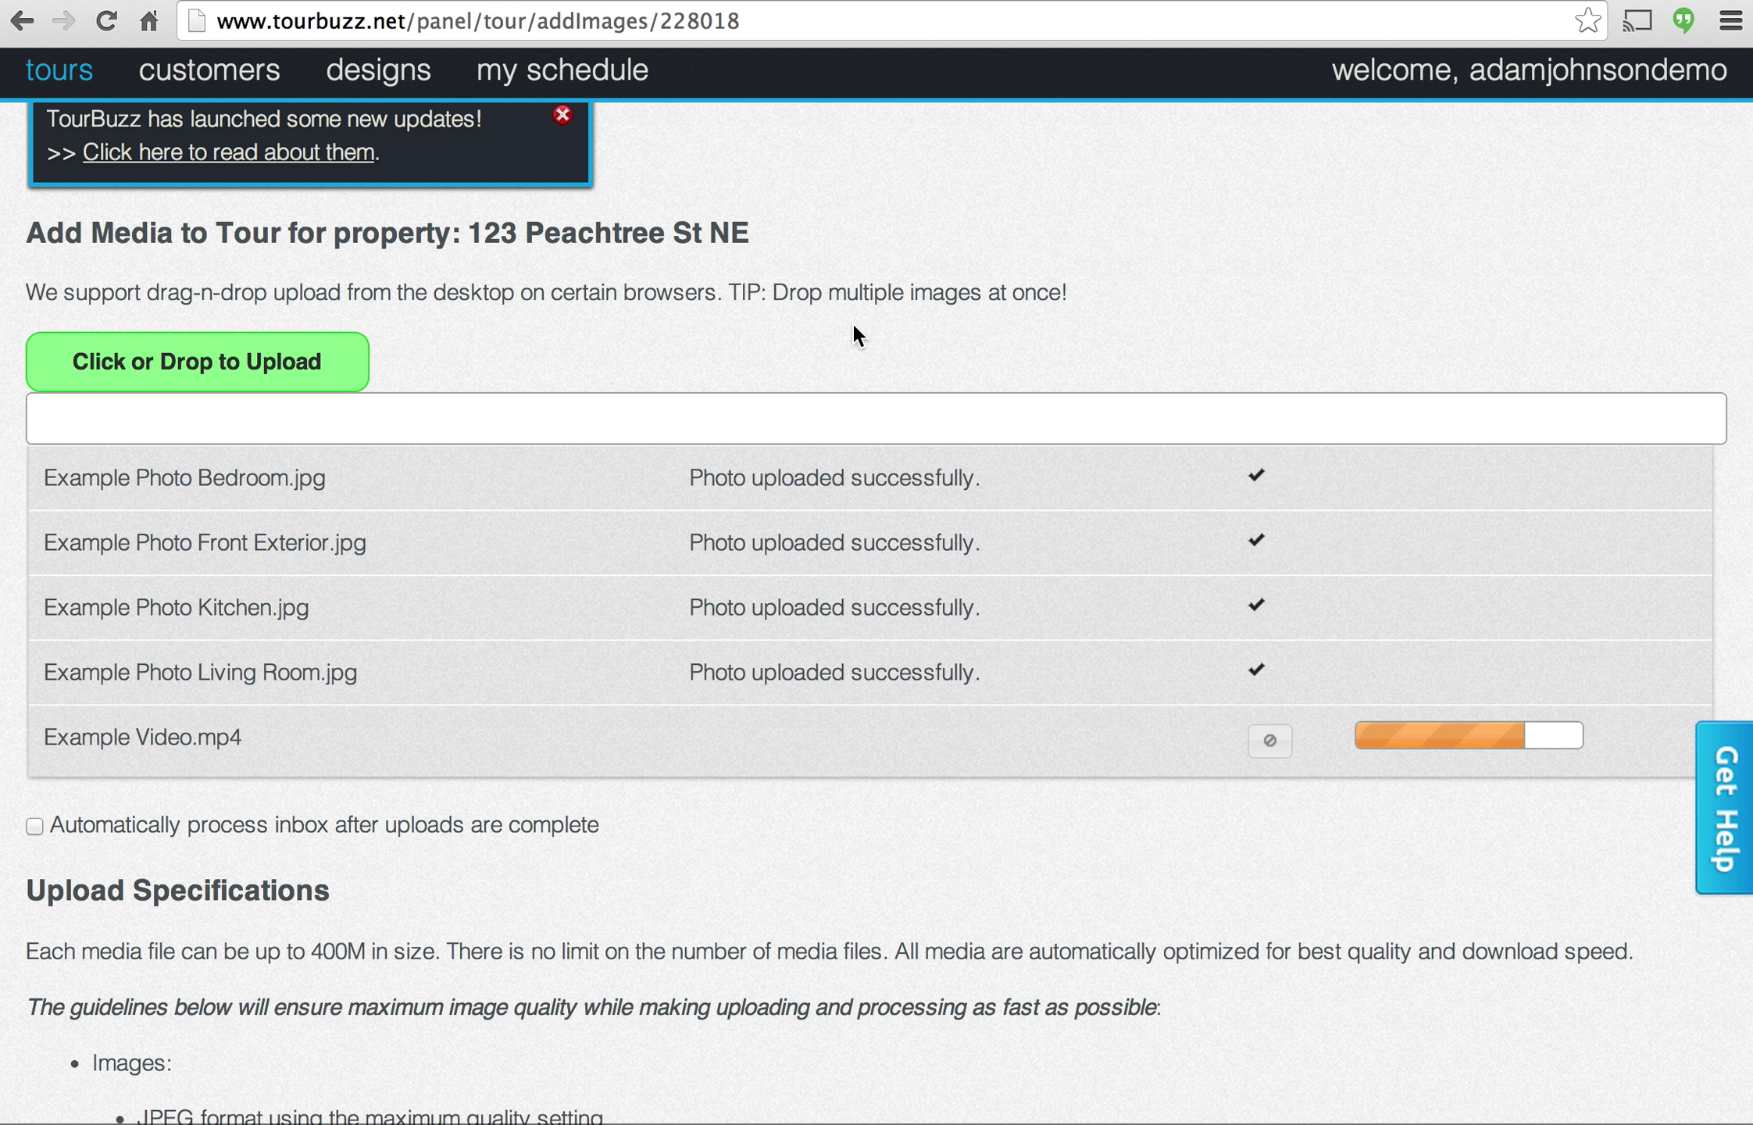
pyautogui.scroll(-1, 853, 325)
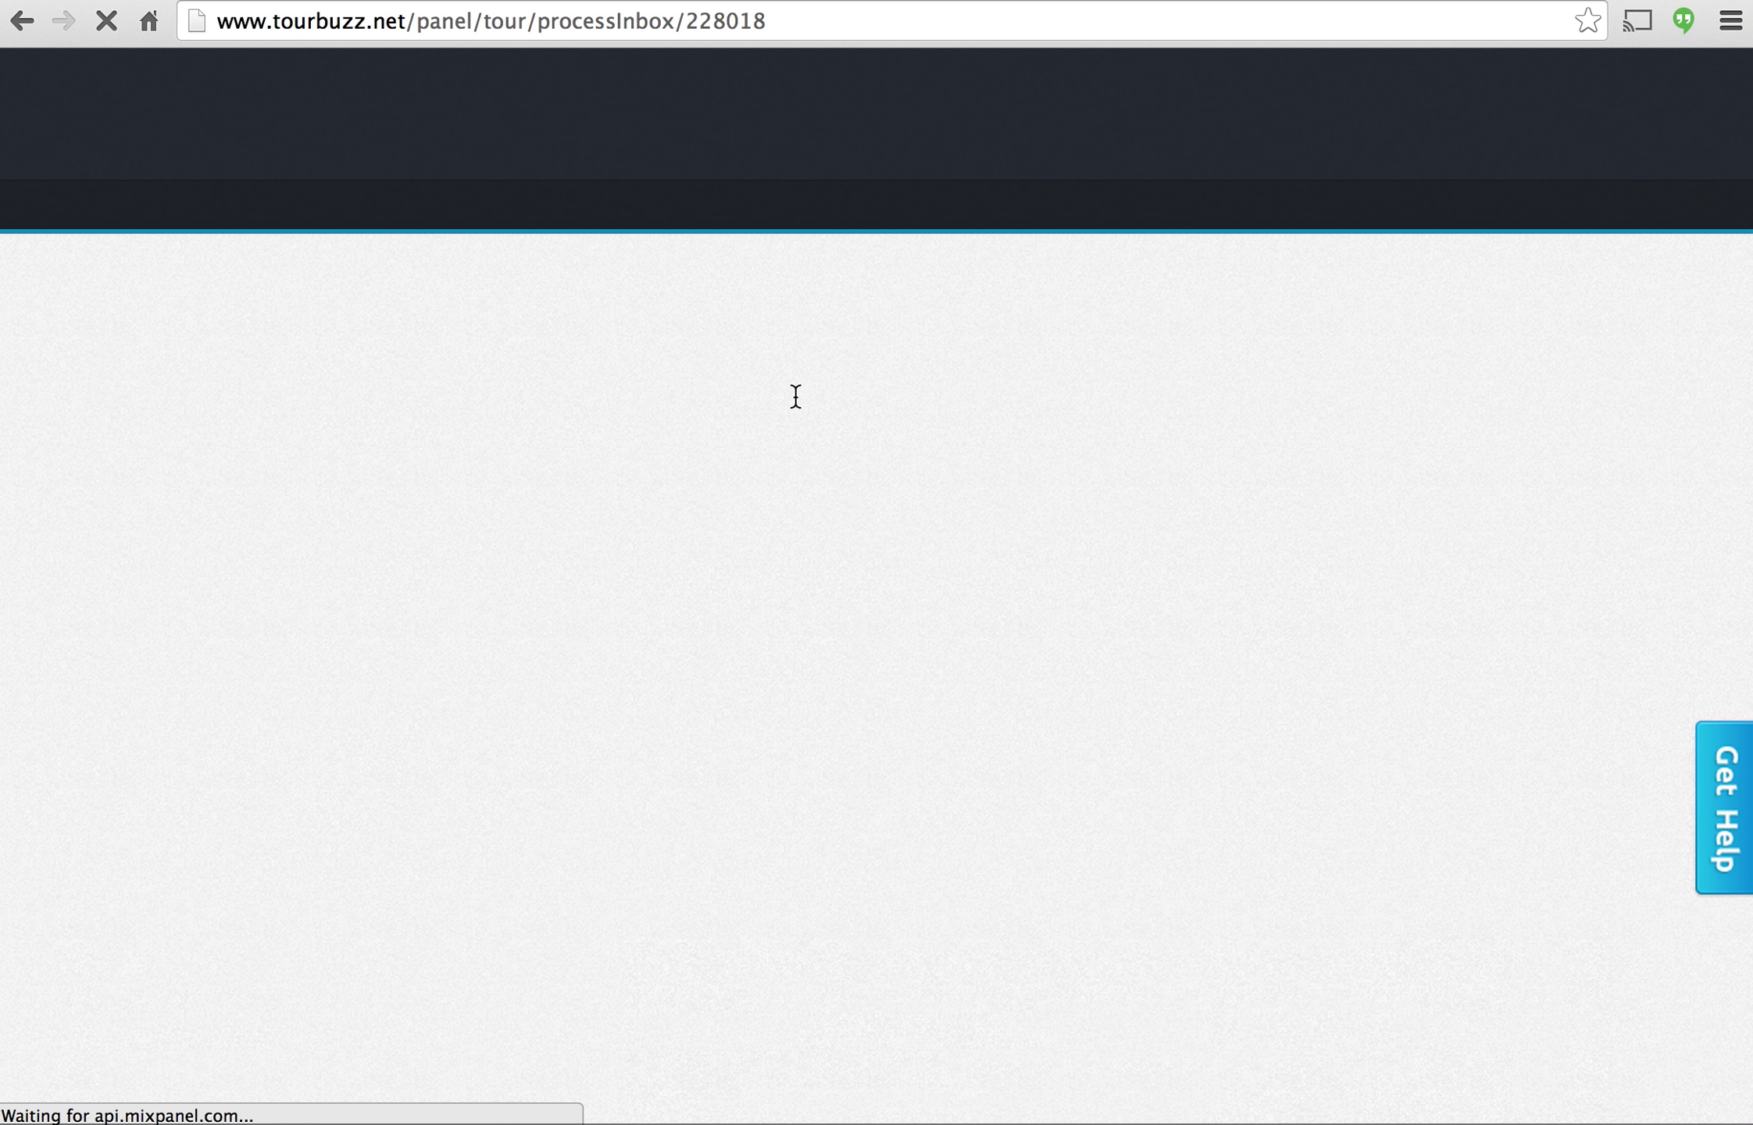
# Clear all media names and name the first photo Bedroom.
pyautogui.scroll(-2, 656, 441)
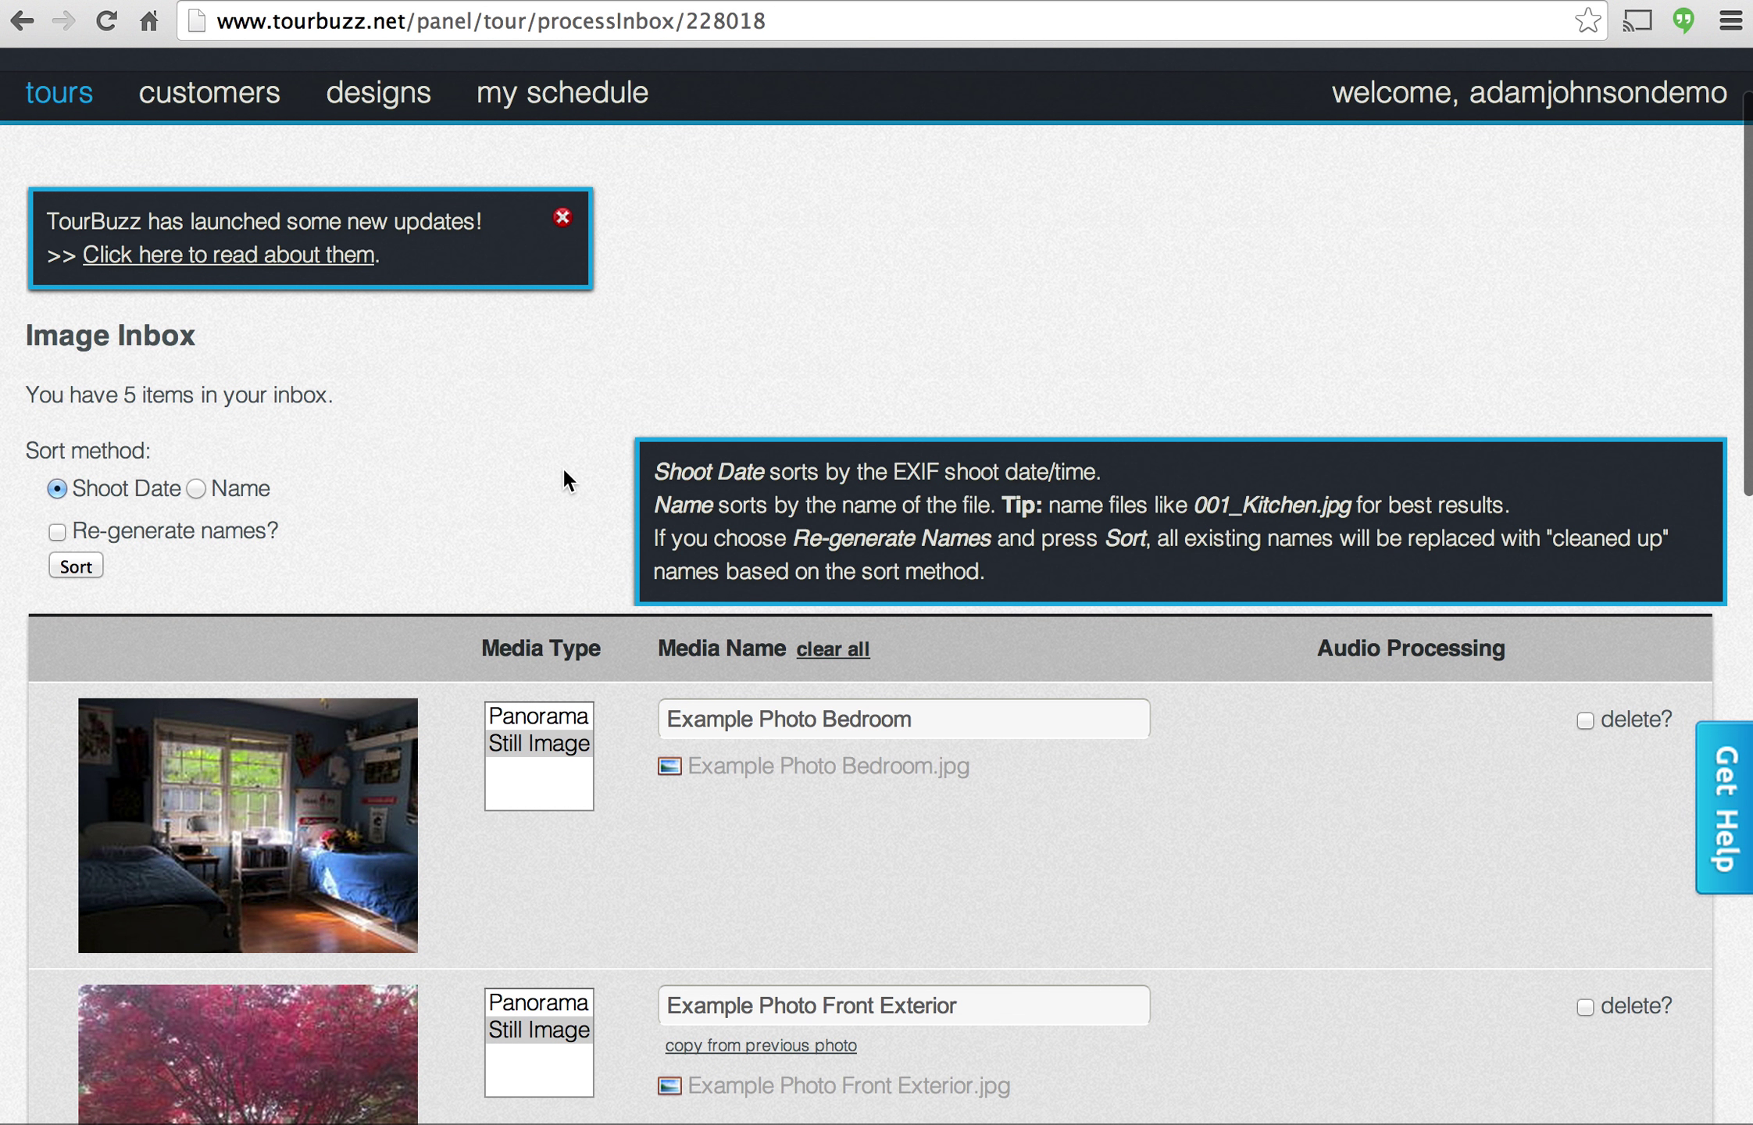
pyautogui.scroll(-3, 562, 466)
pyautogui.scroll(-5, 1019, 563)
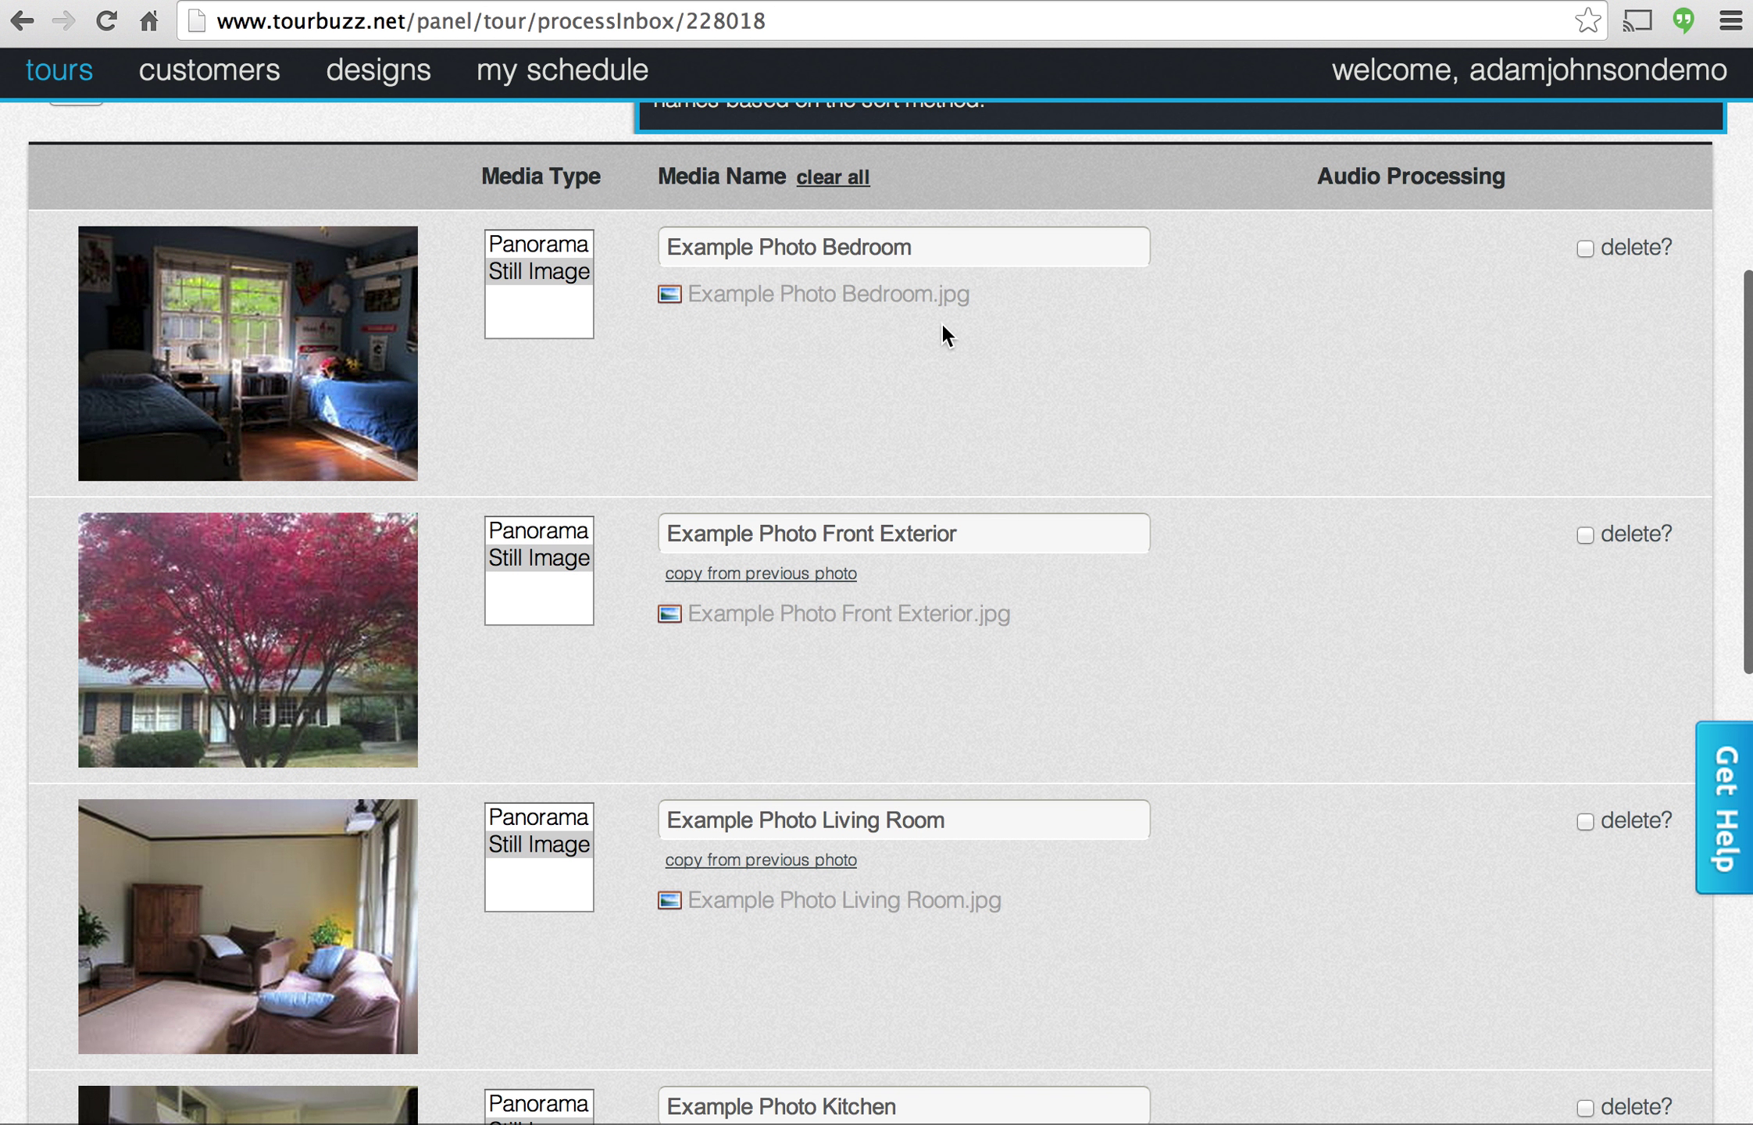
pyautogui.click(840, 180)
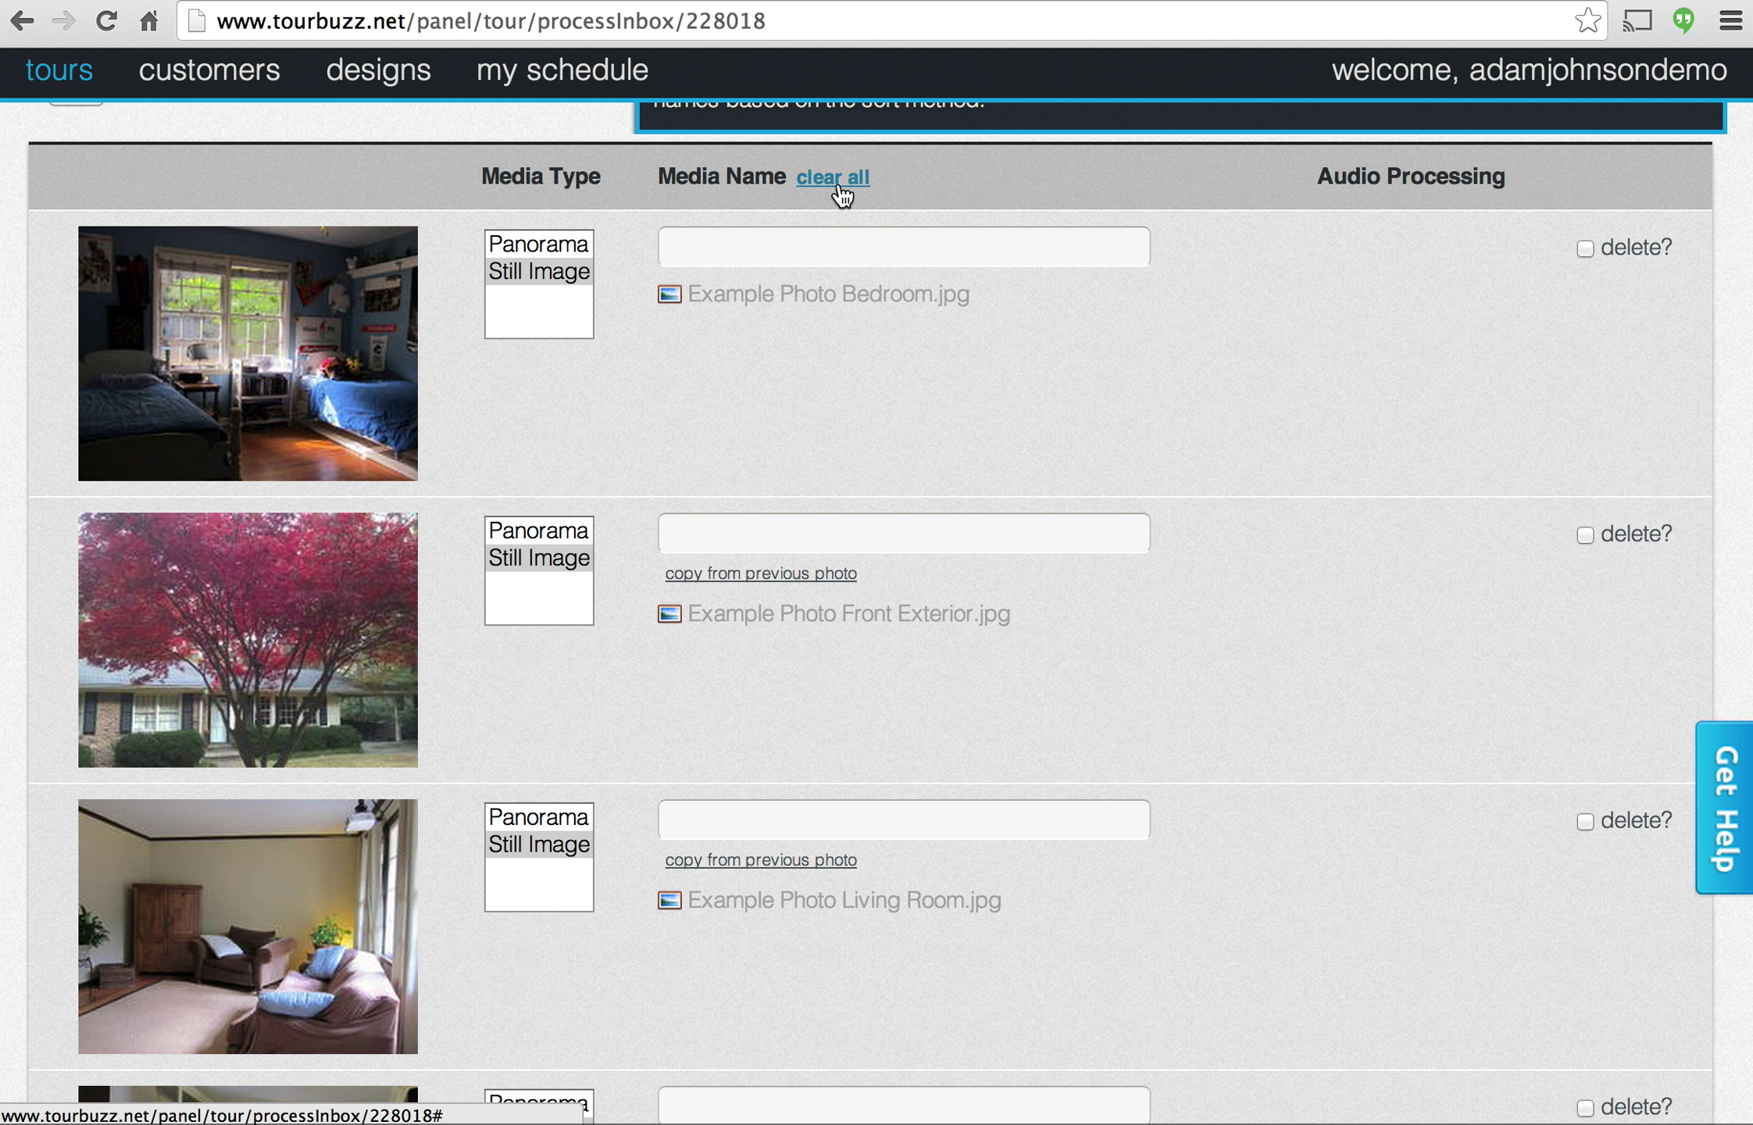
pyautogui.click(814, 239)
pyautogui.write('bedr')
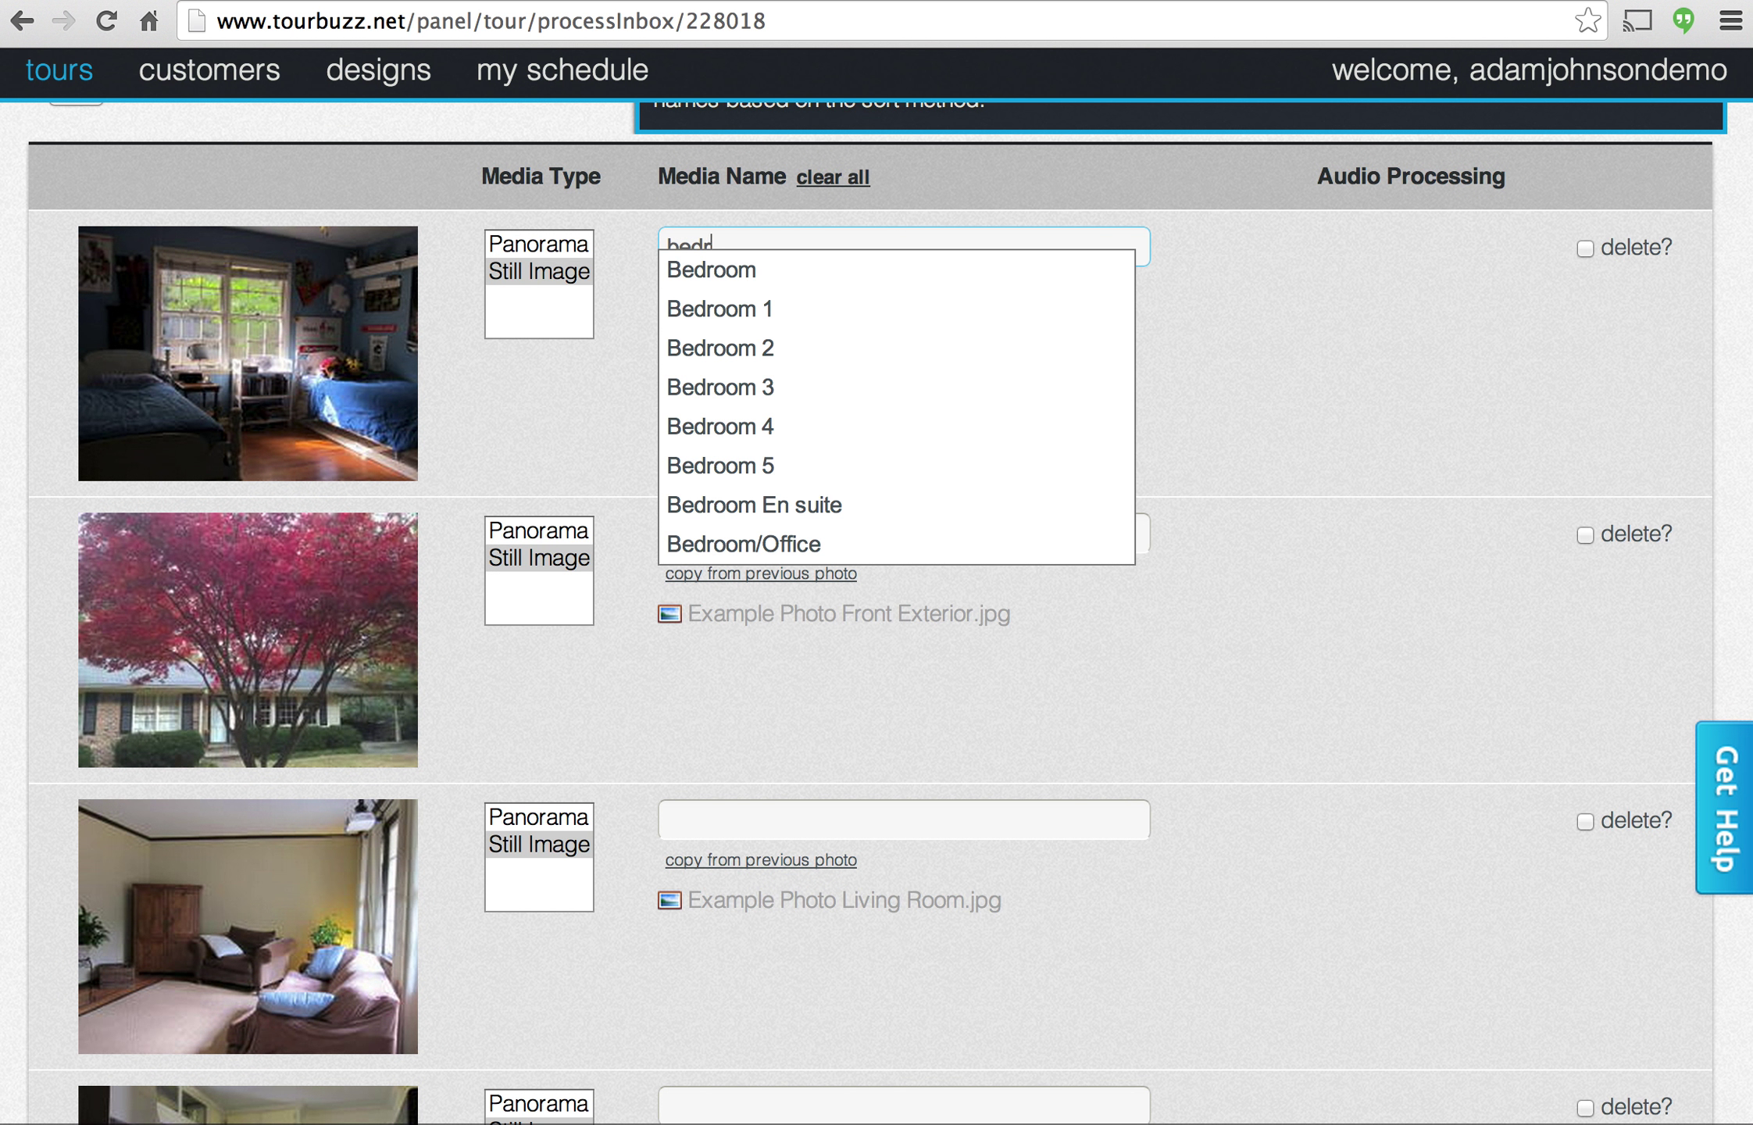
pyautogui.write('oom')
pyautogui.press('Down')
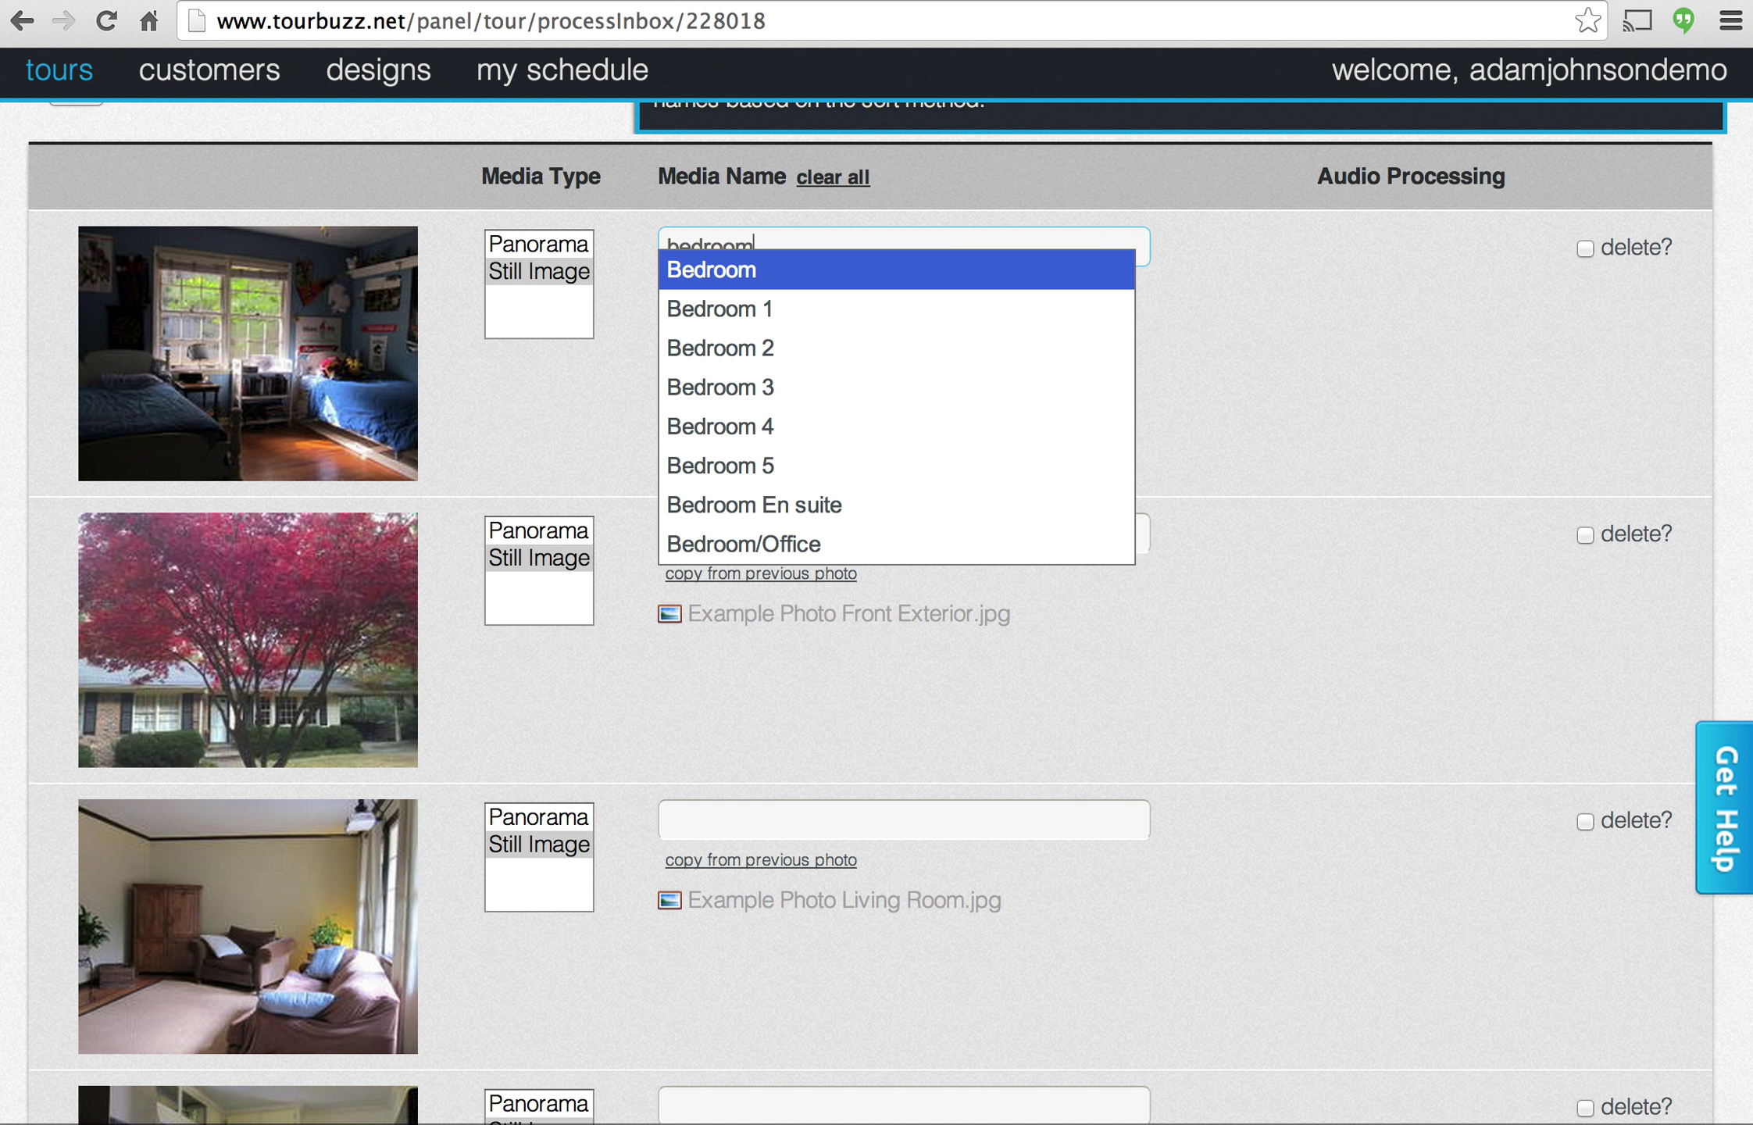
pyautogui.press('Tab')
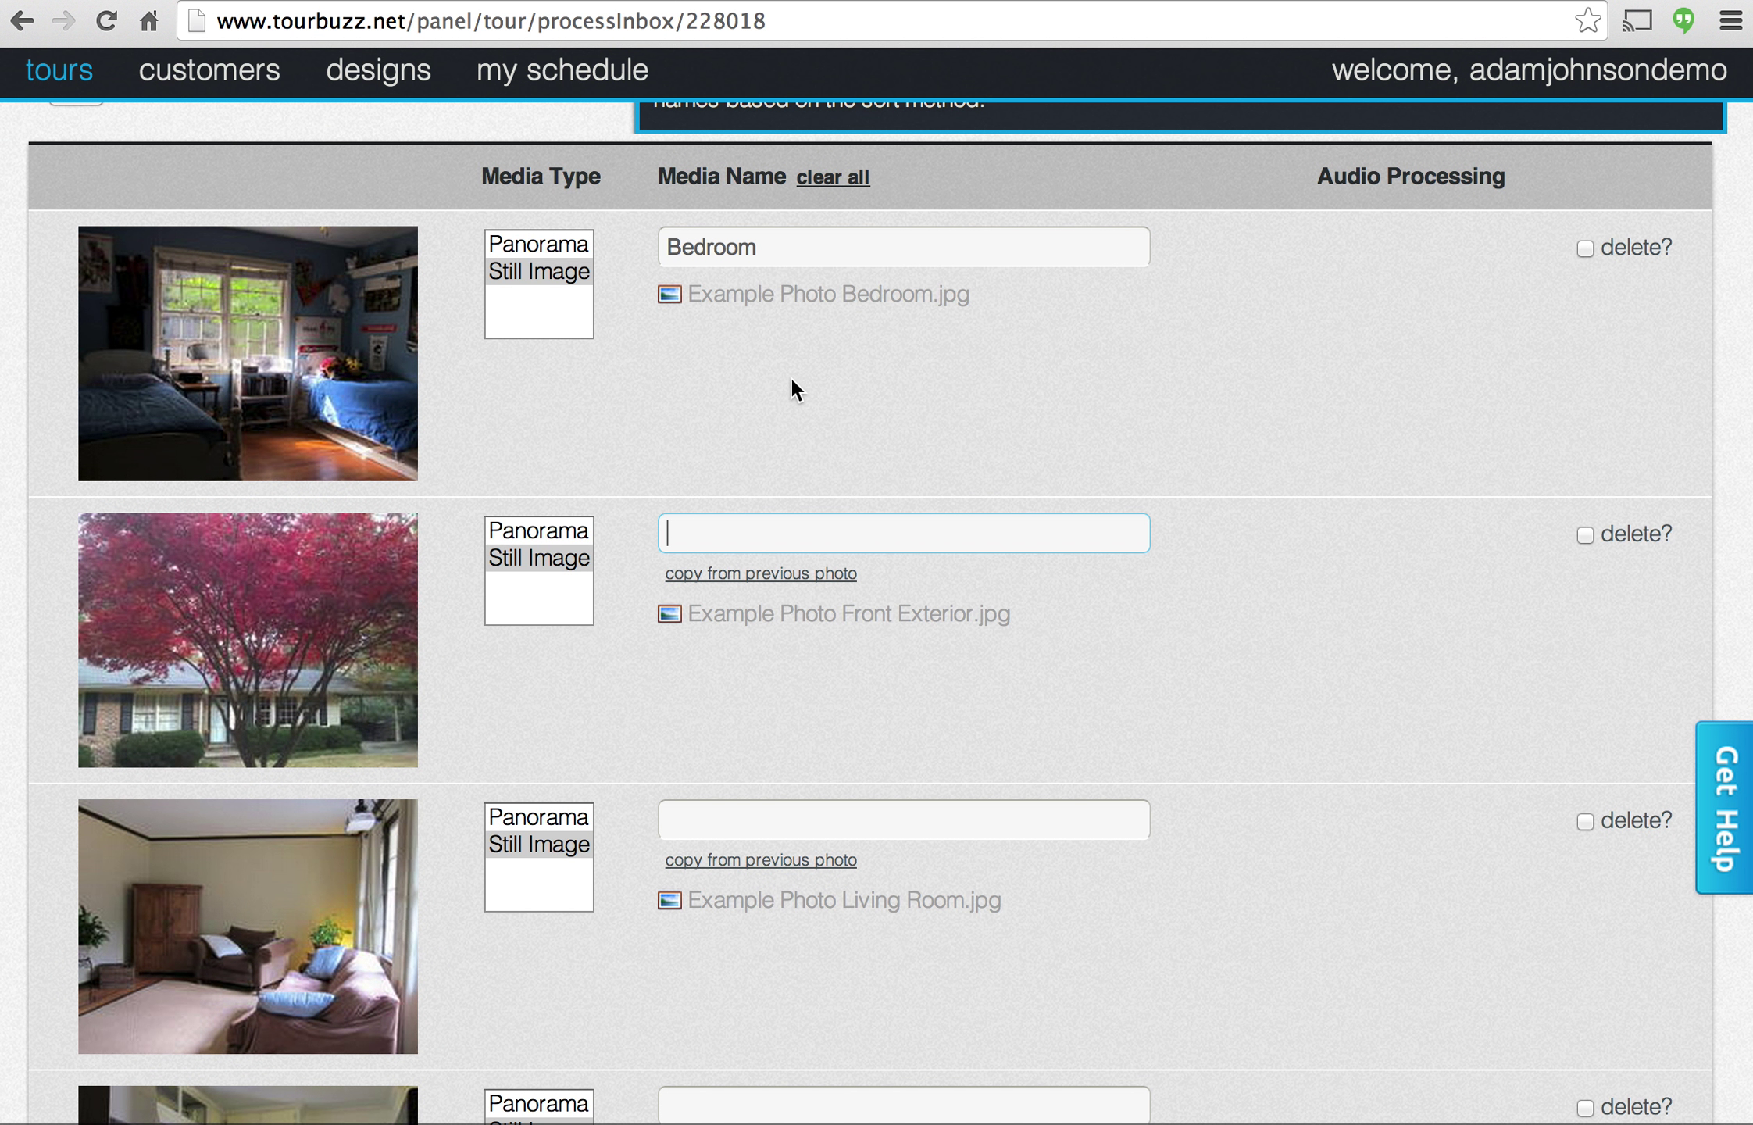
# Rename the second photo Front Exterior.
pyautogui.click(758, 574)
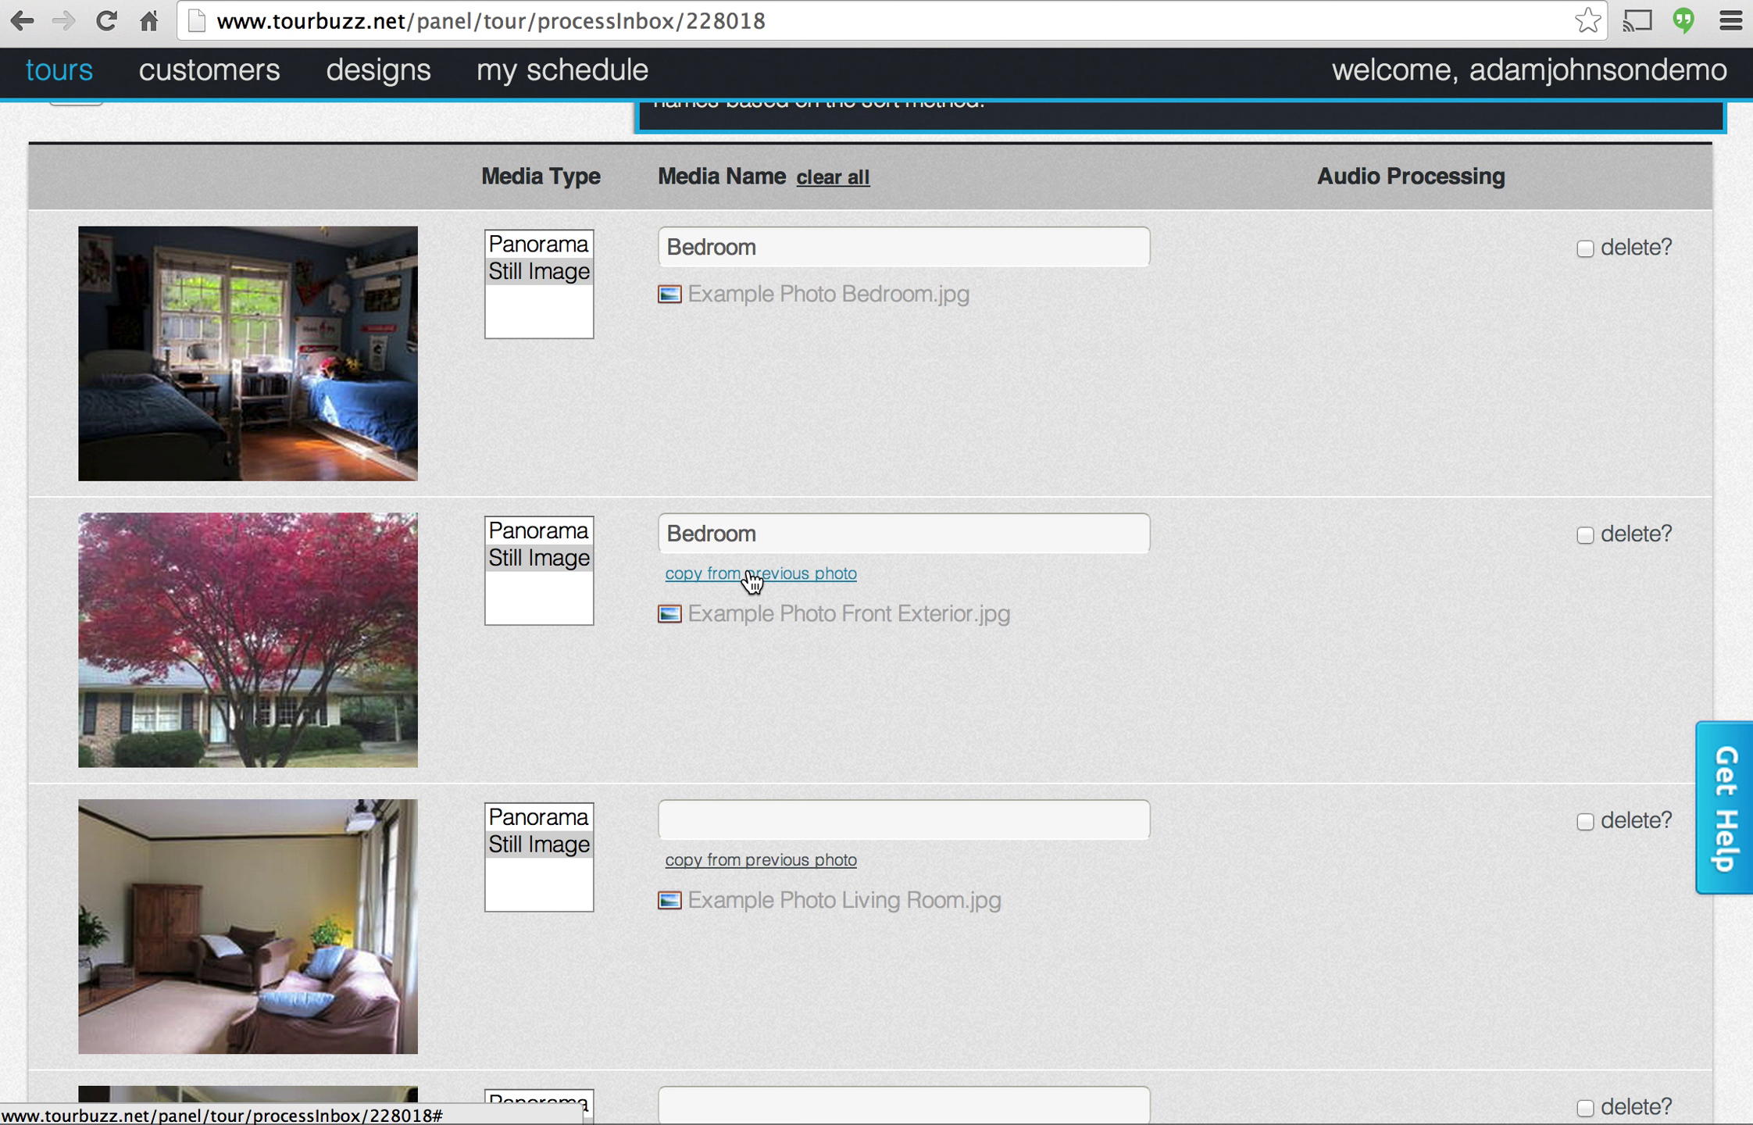
pyautogui.moveTo(795, 532); pyautogui.dragTo(627, 533)
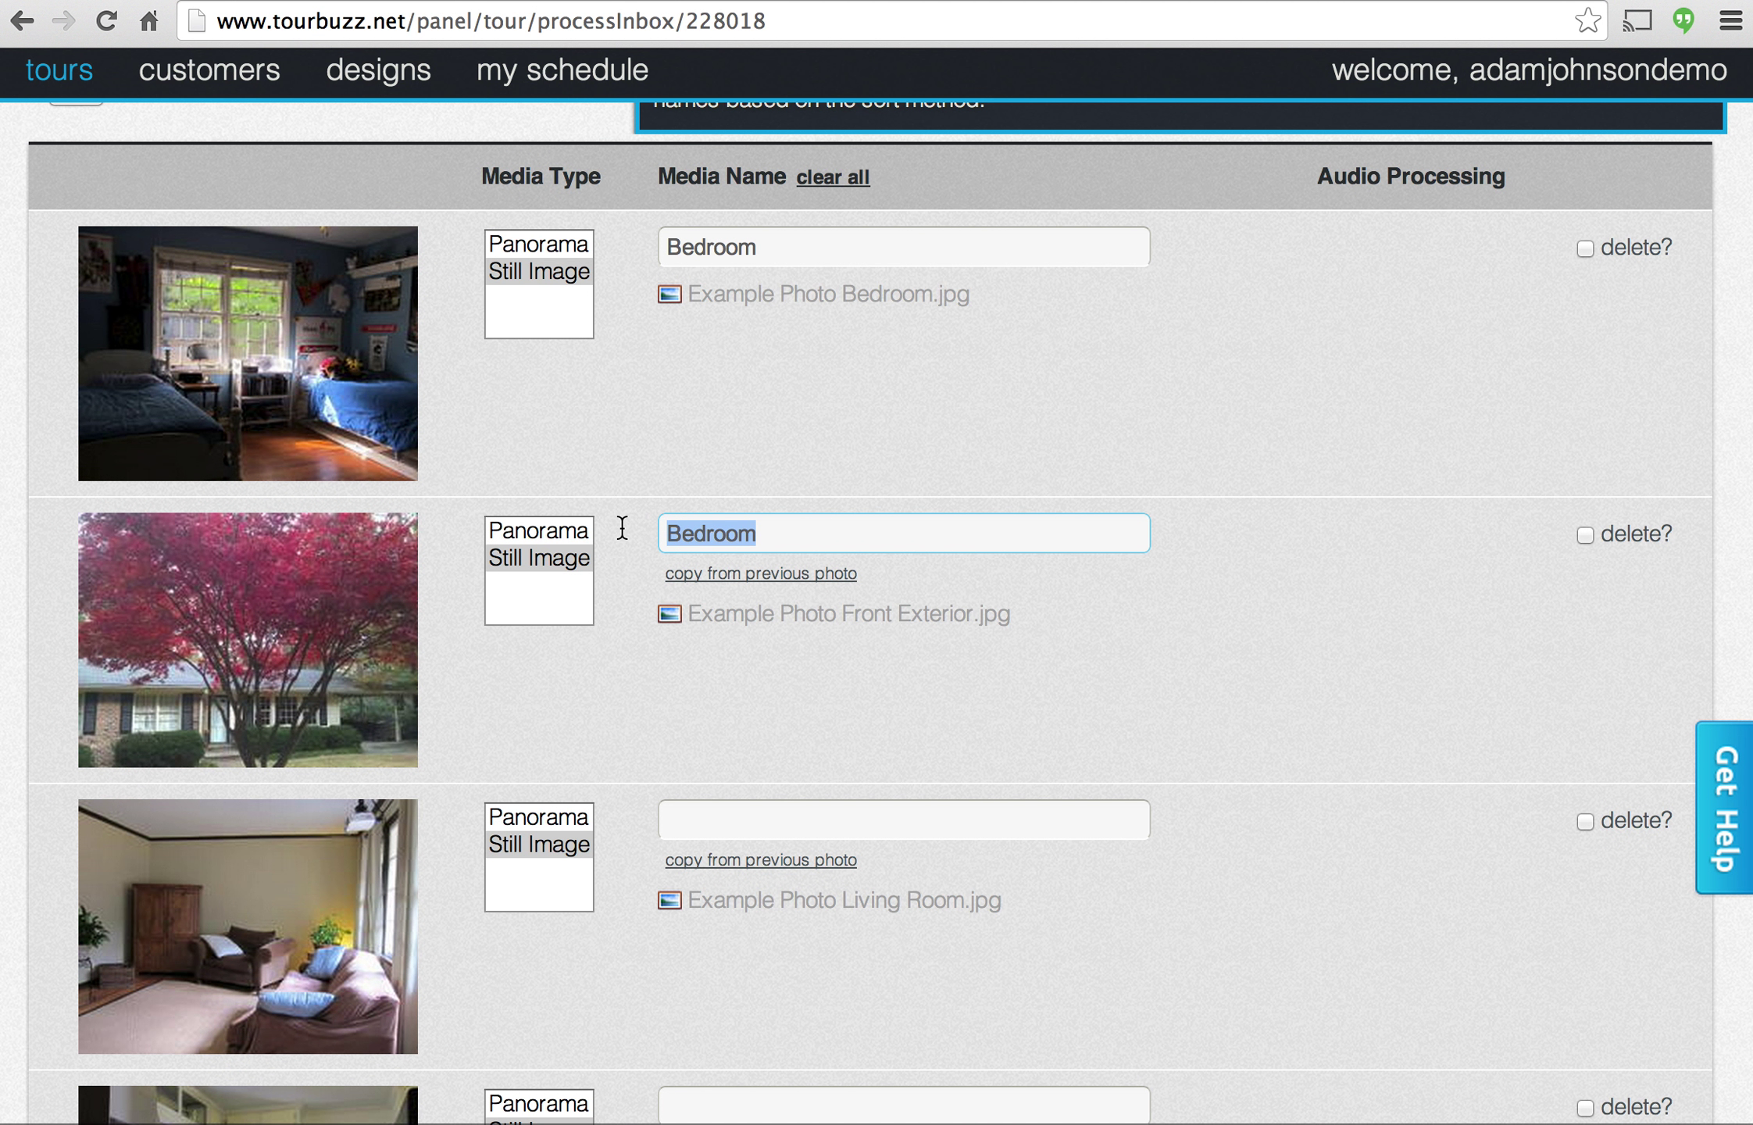
pyautogui.press('BackSpace')
pyautogui.write('Fron')
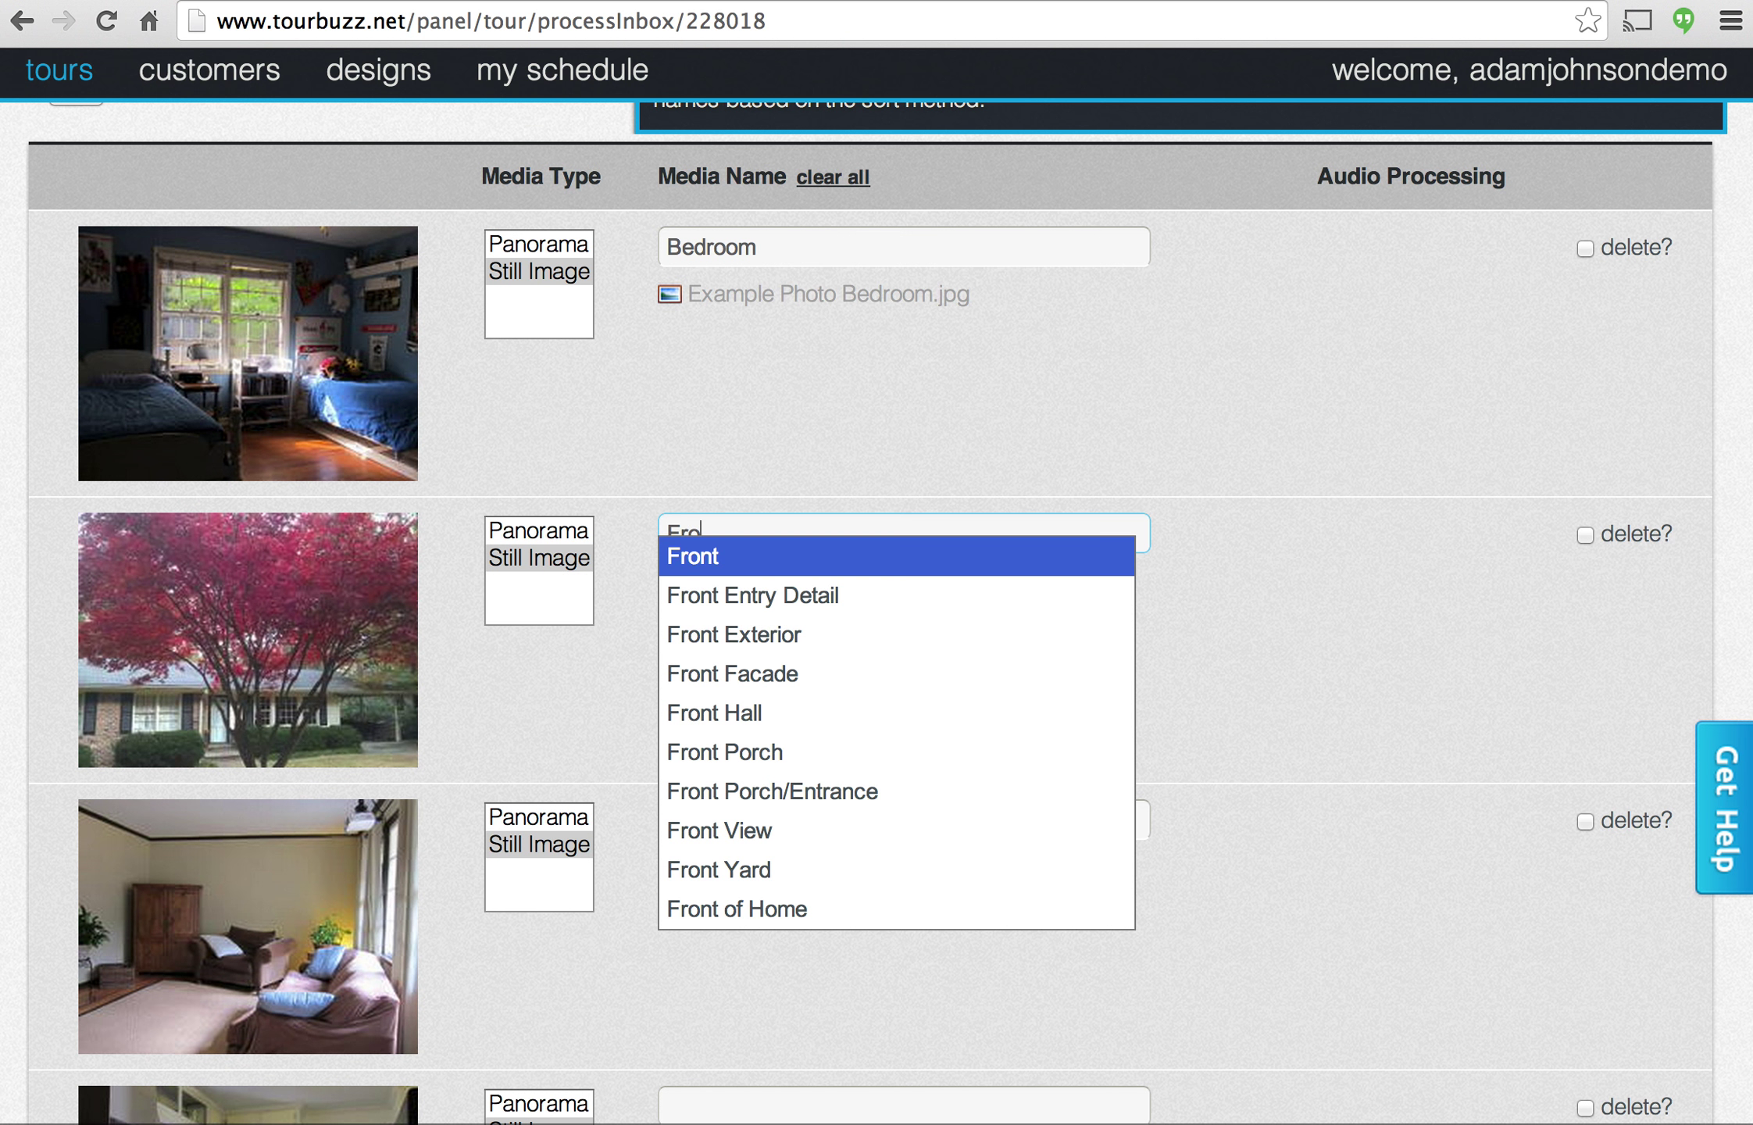
pyautogui.press('Down')
pyautogui.press('Down')
pyautogui.press('Return')
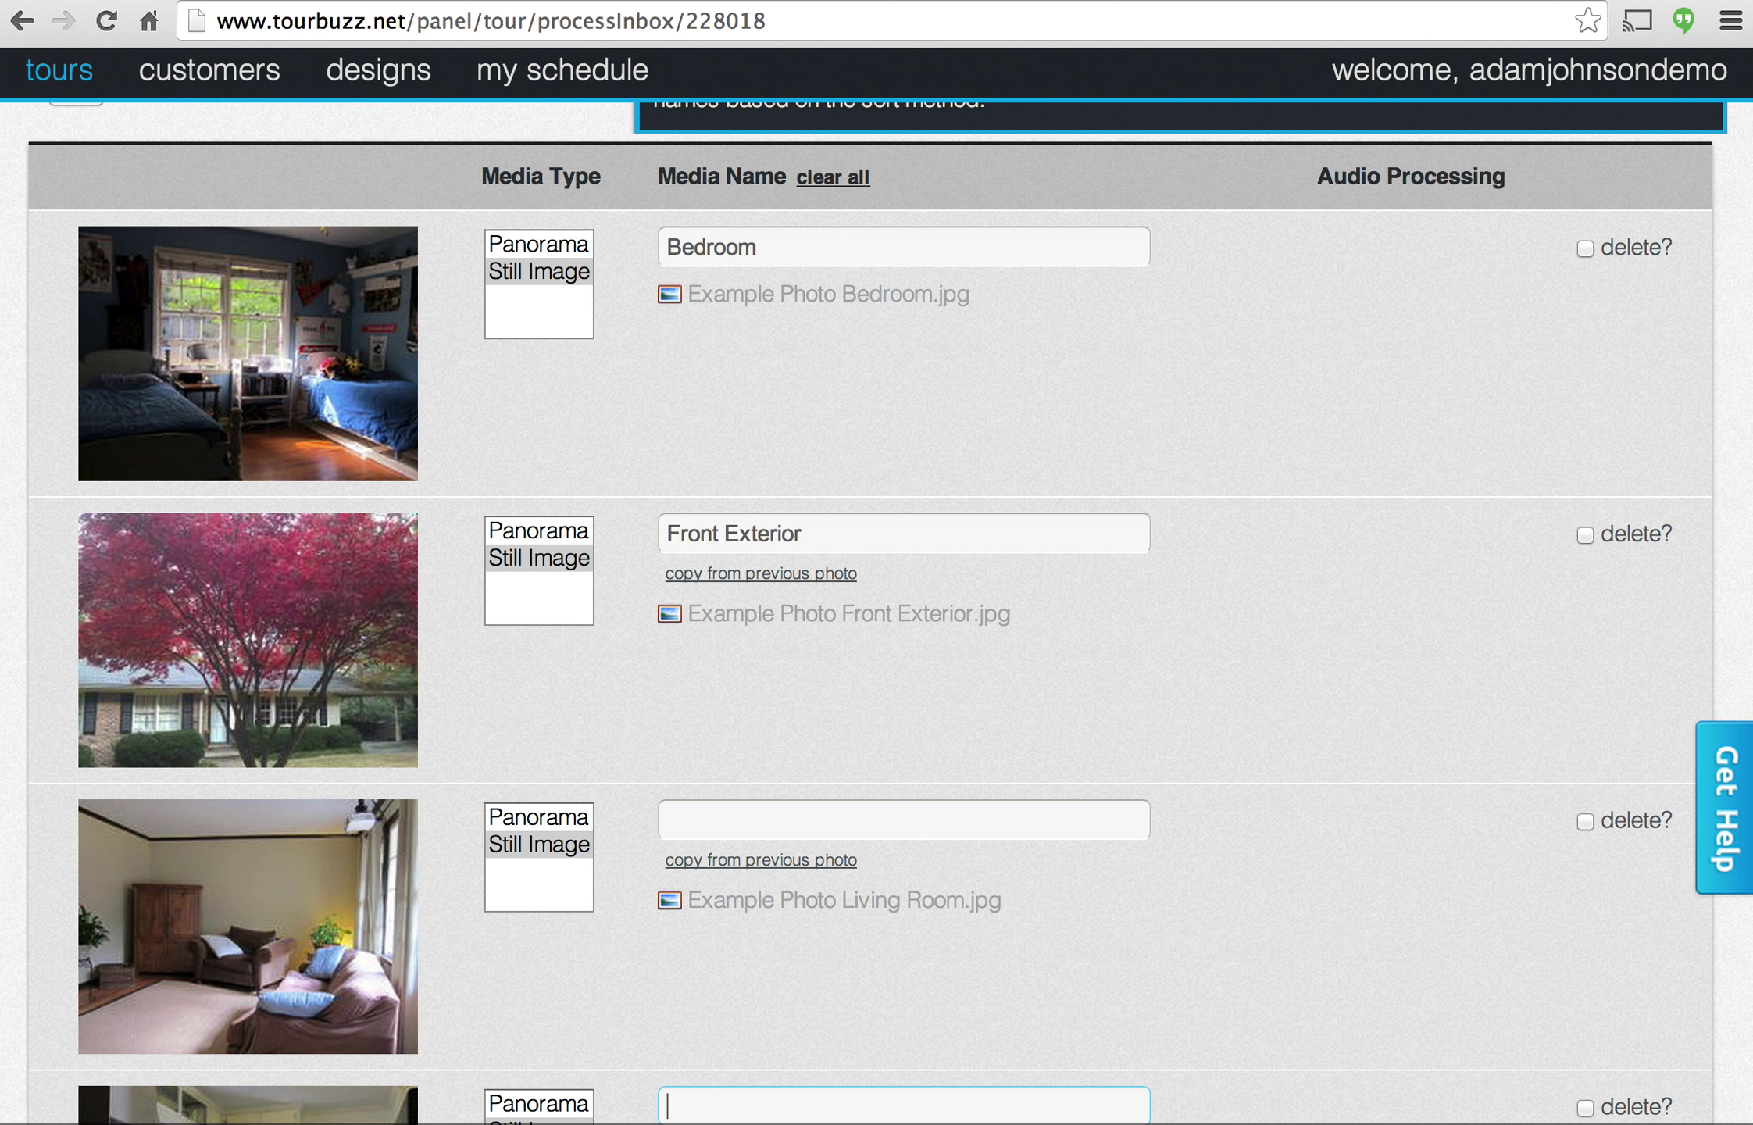
# Name the next photos Living Room and Kitchen.
pyautogui.scroll(-3, 889, 621)
pyautogui.click(826, 579)
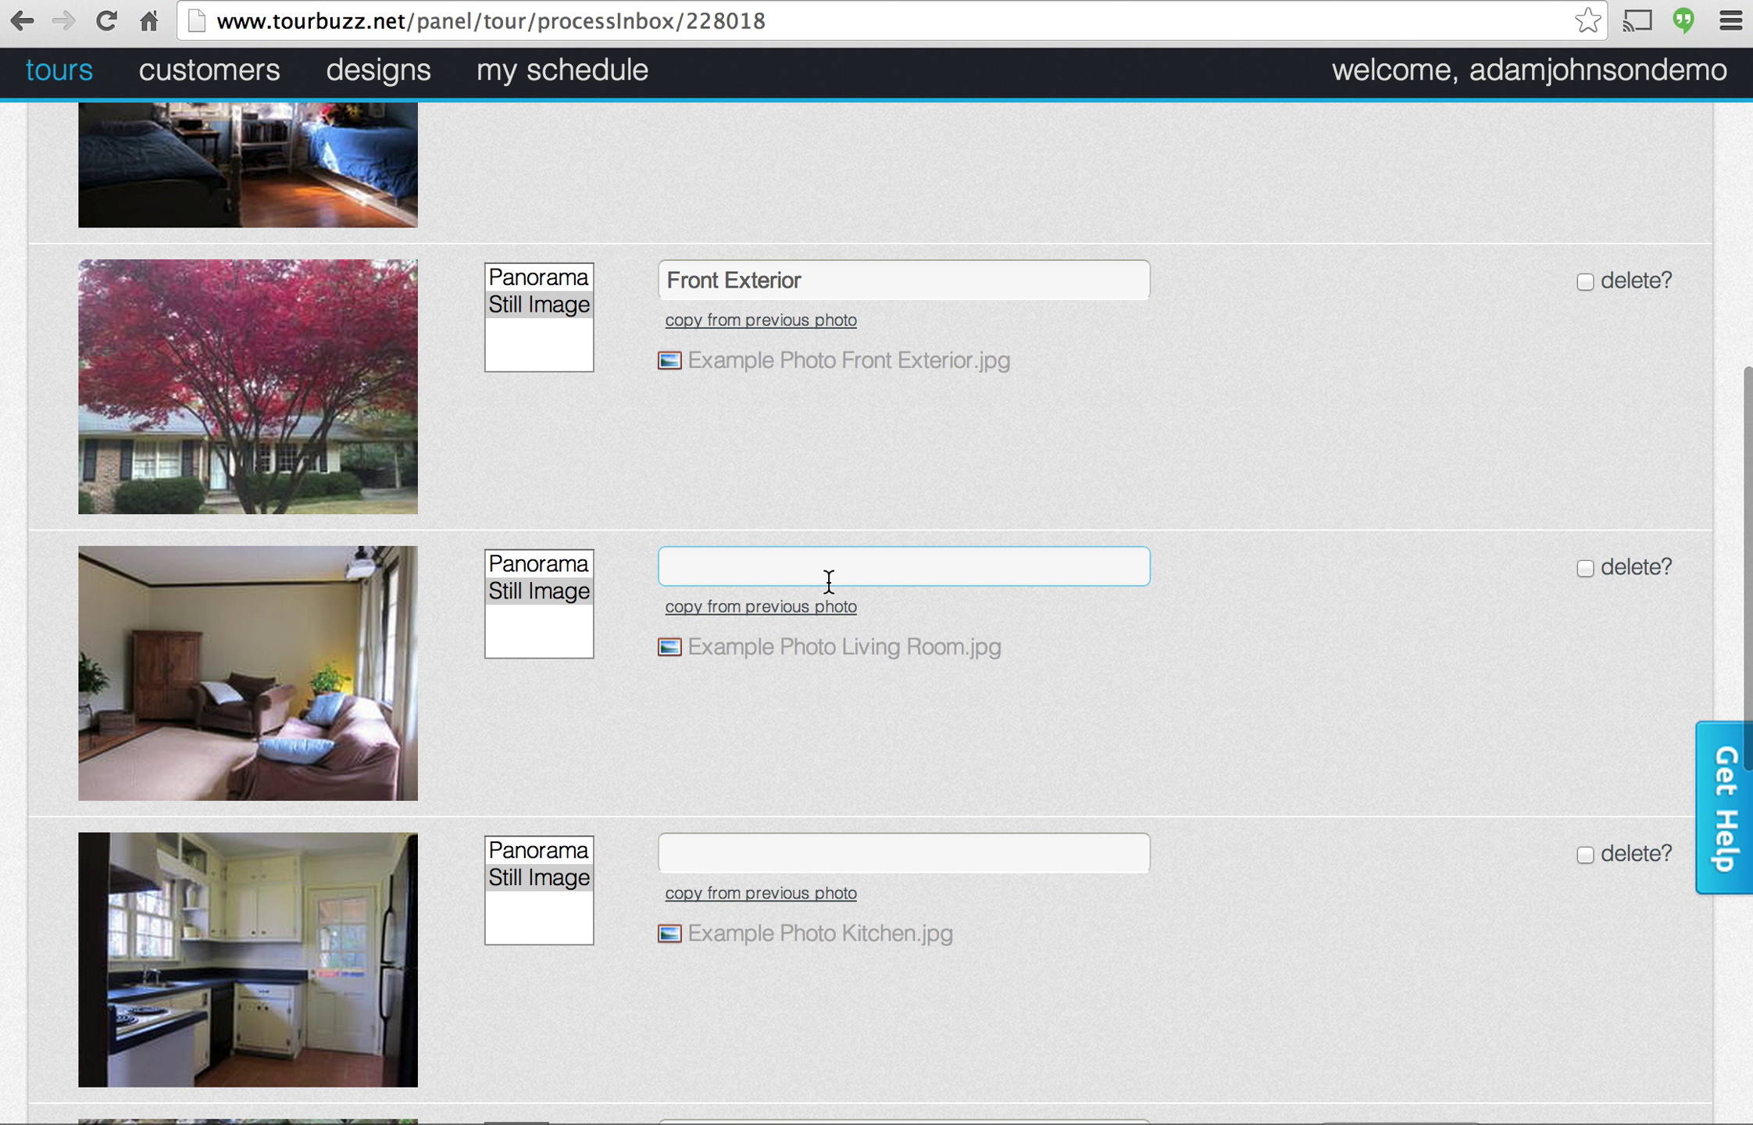
pyautogui.write('Living')
pyautogui.press('Down')
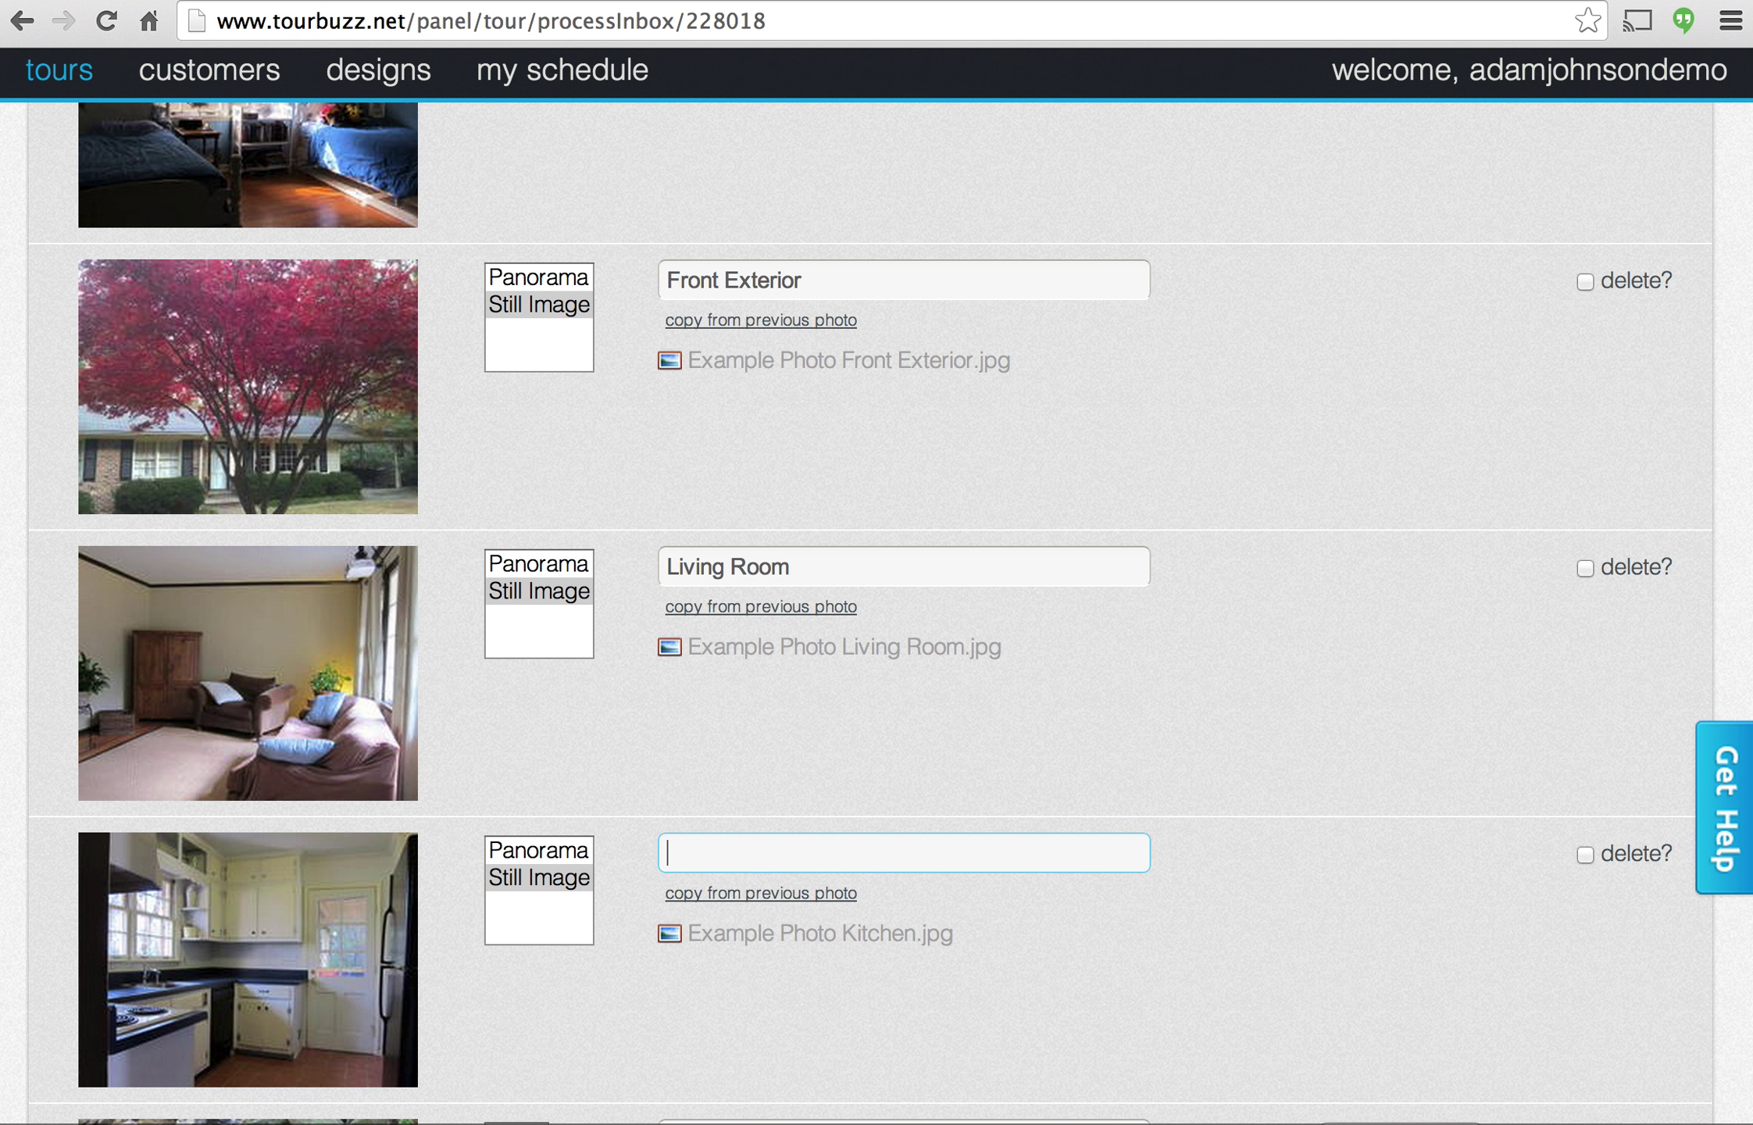
pyautogui.scroll(-3, 1011, 589)
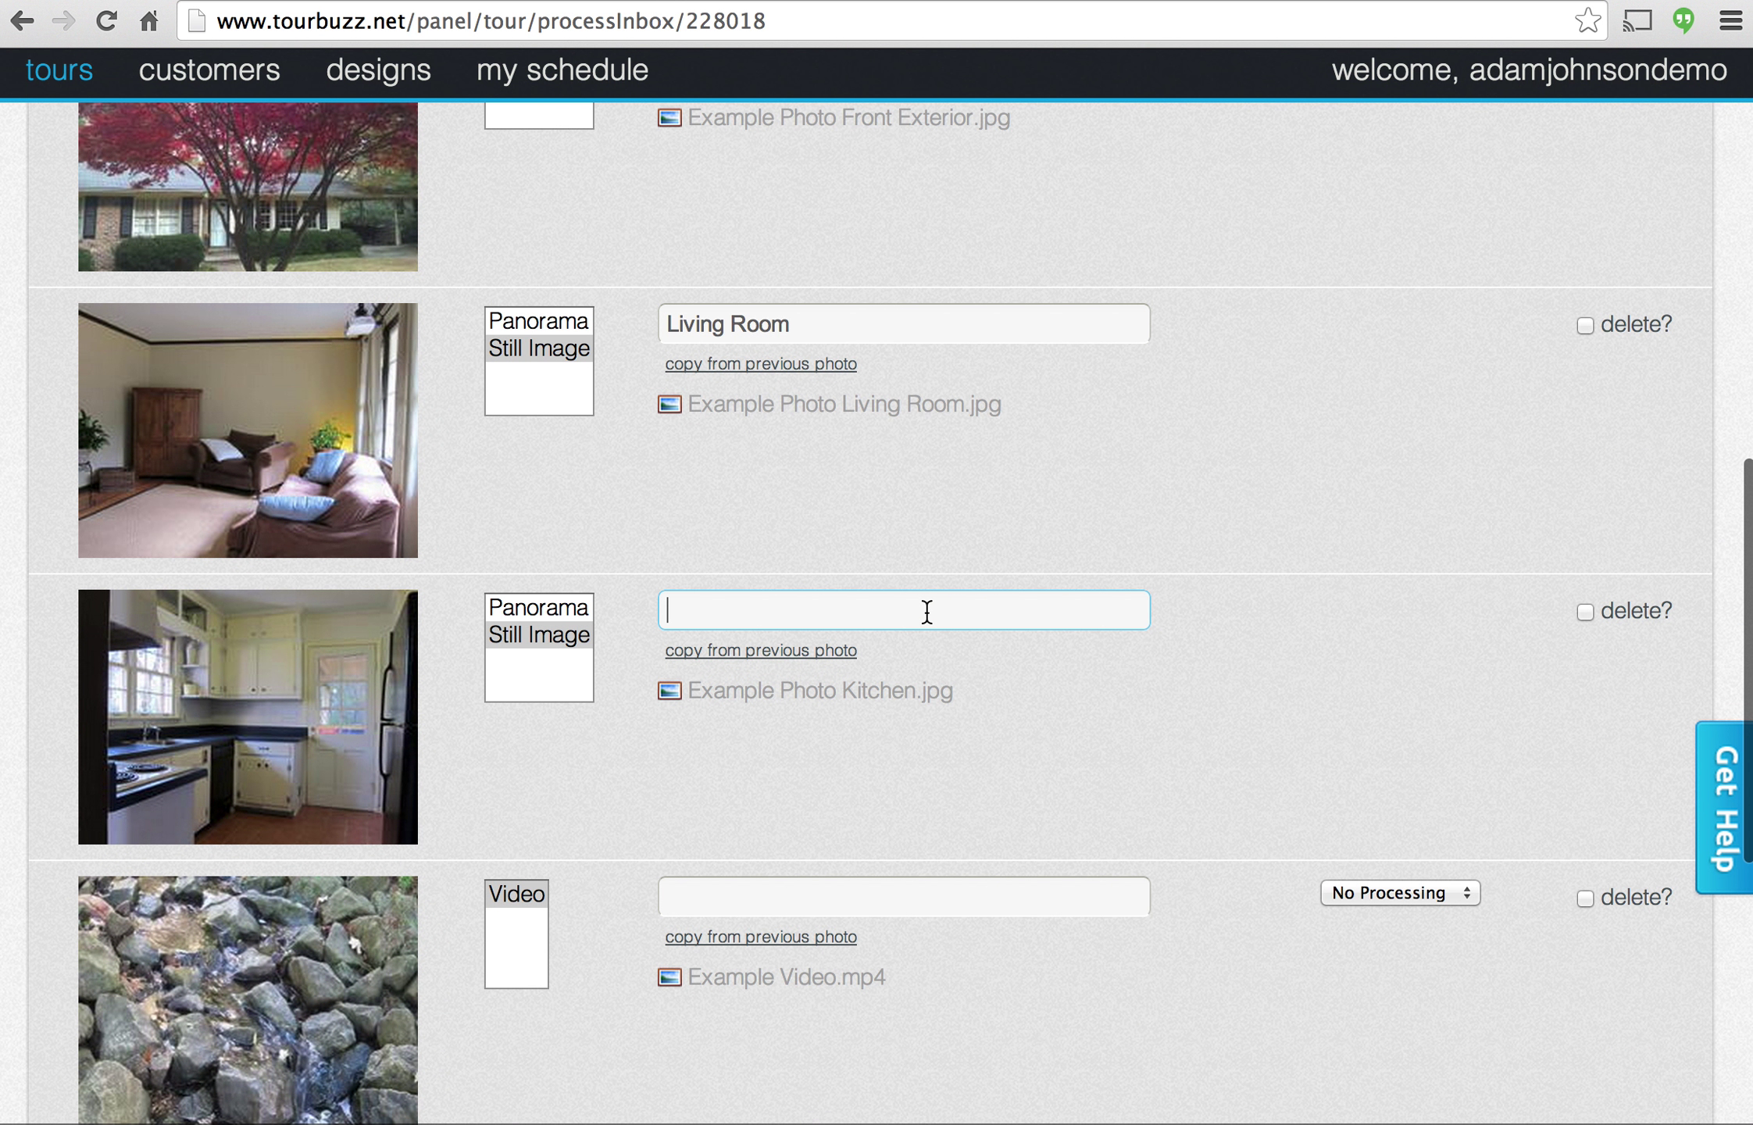
pyautogui.scroll(-2, 927, 612)
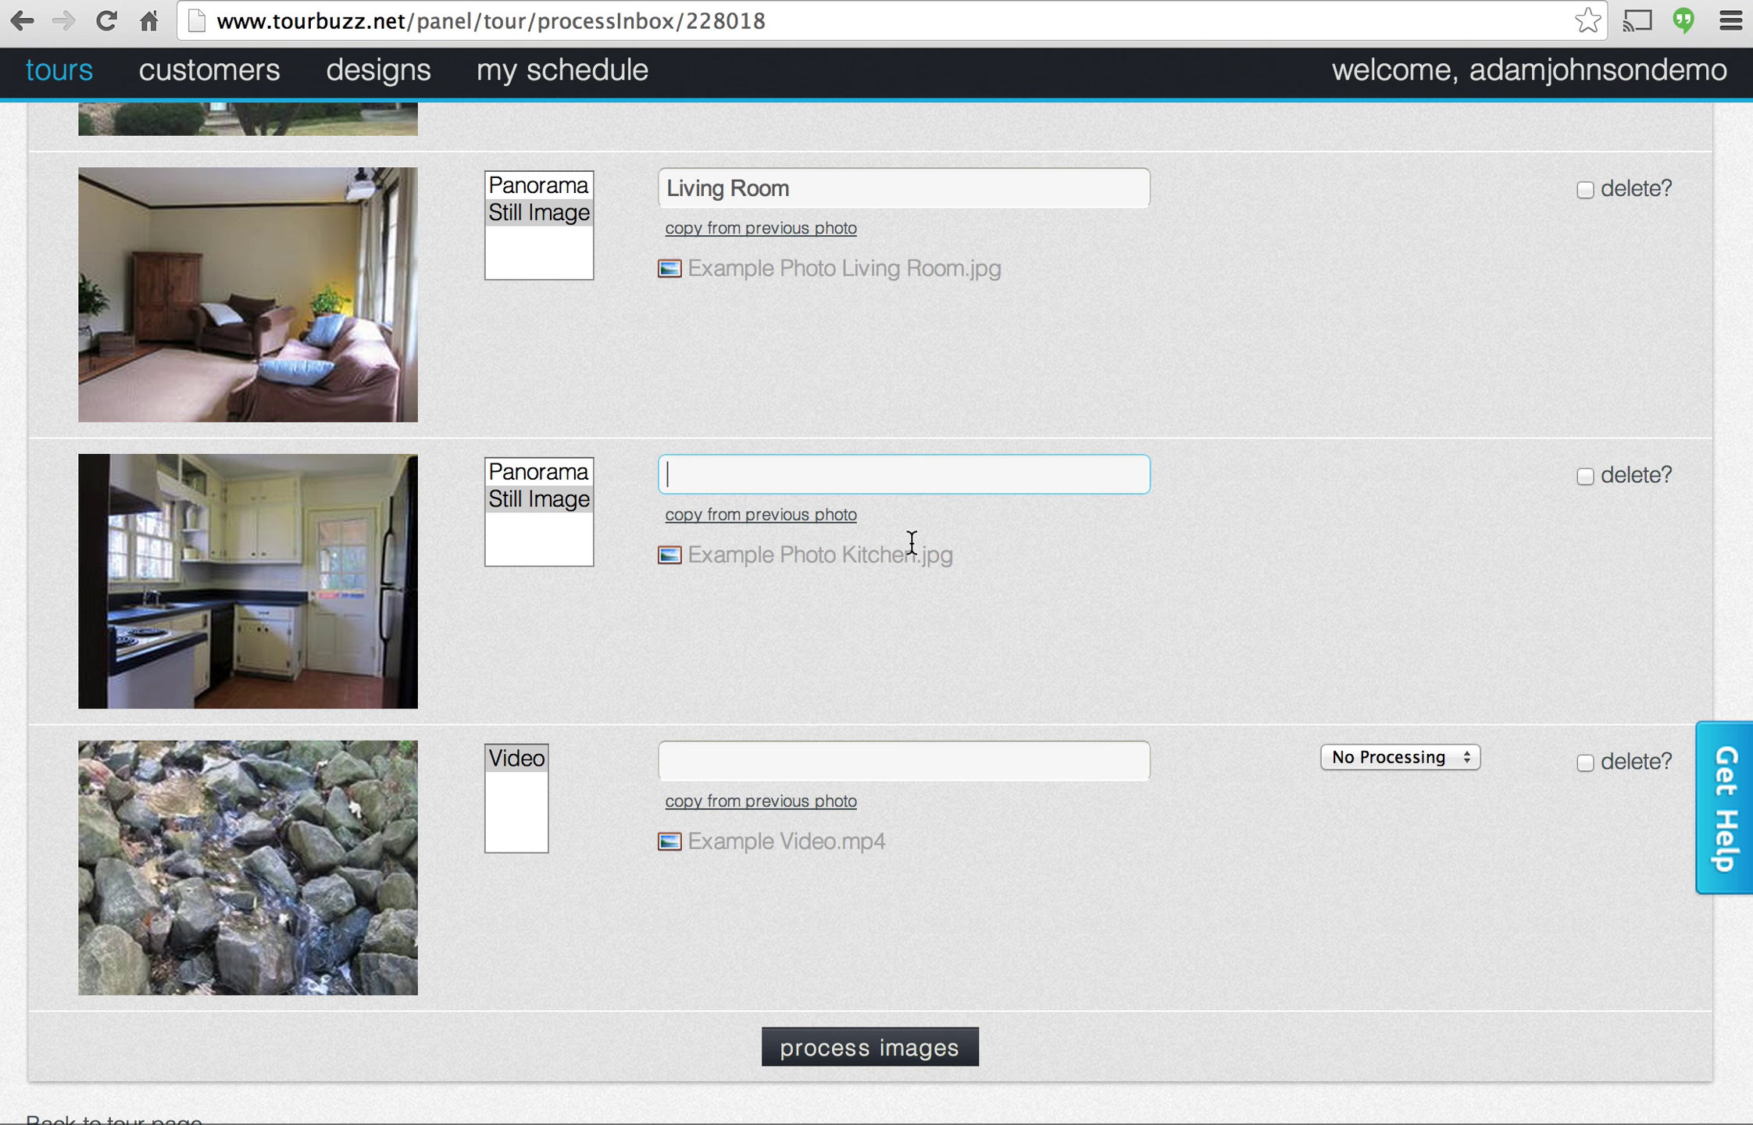
pyautogui.scroll(1, 943, 527)
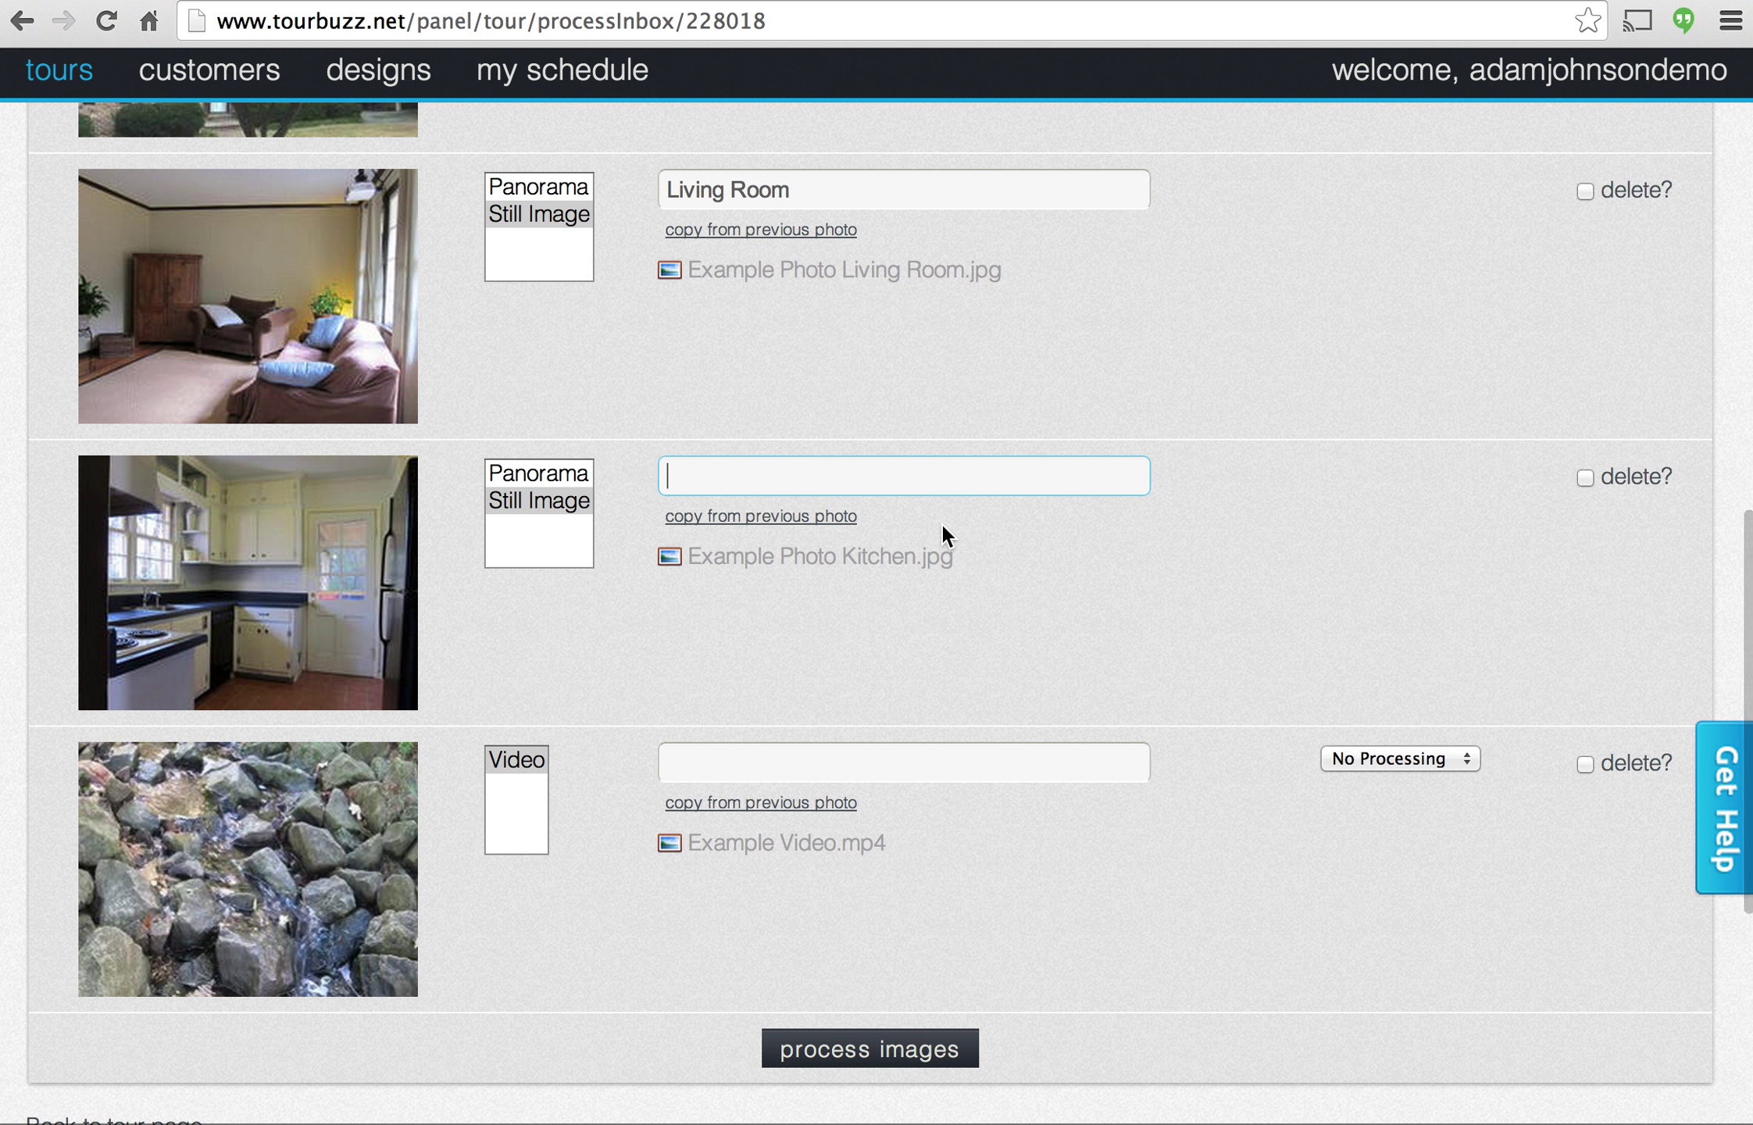
pyautogui.write('kitch')
pyautogui.press('Down')
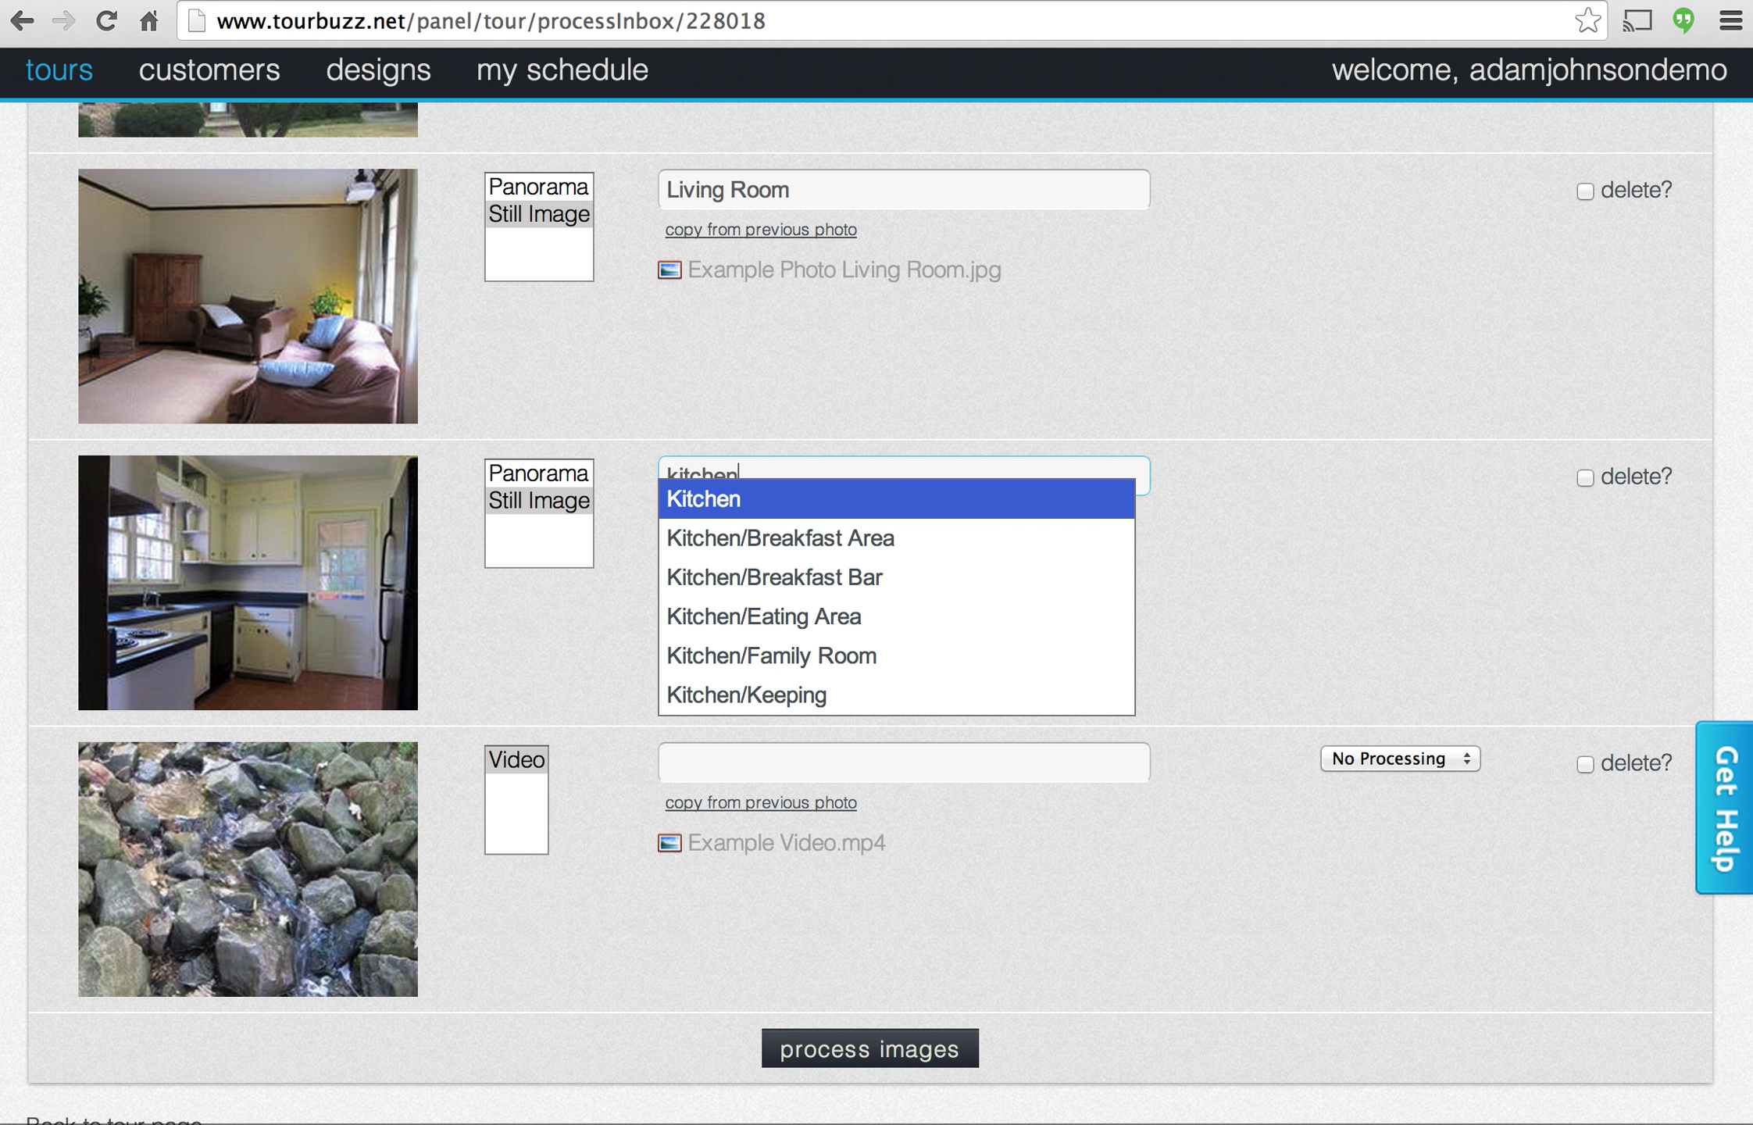
pyautogui.press('Tab')
# Label the video Stream and submit the inbox images for processing.
pyautogui.scroll(-2, 935, 624)
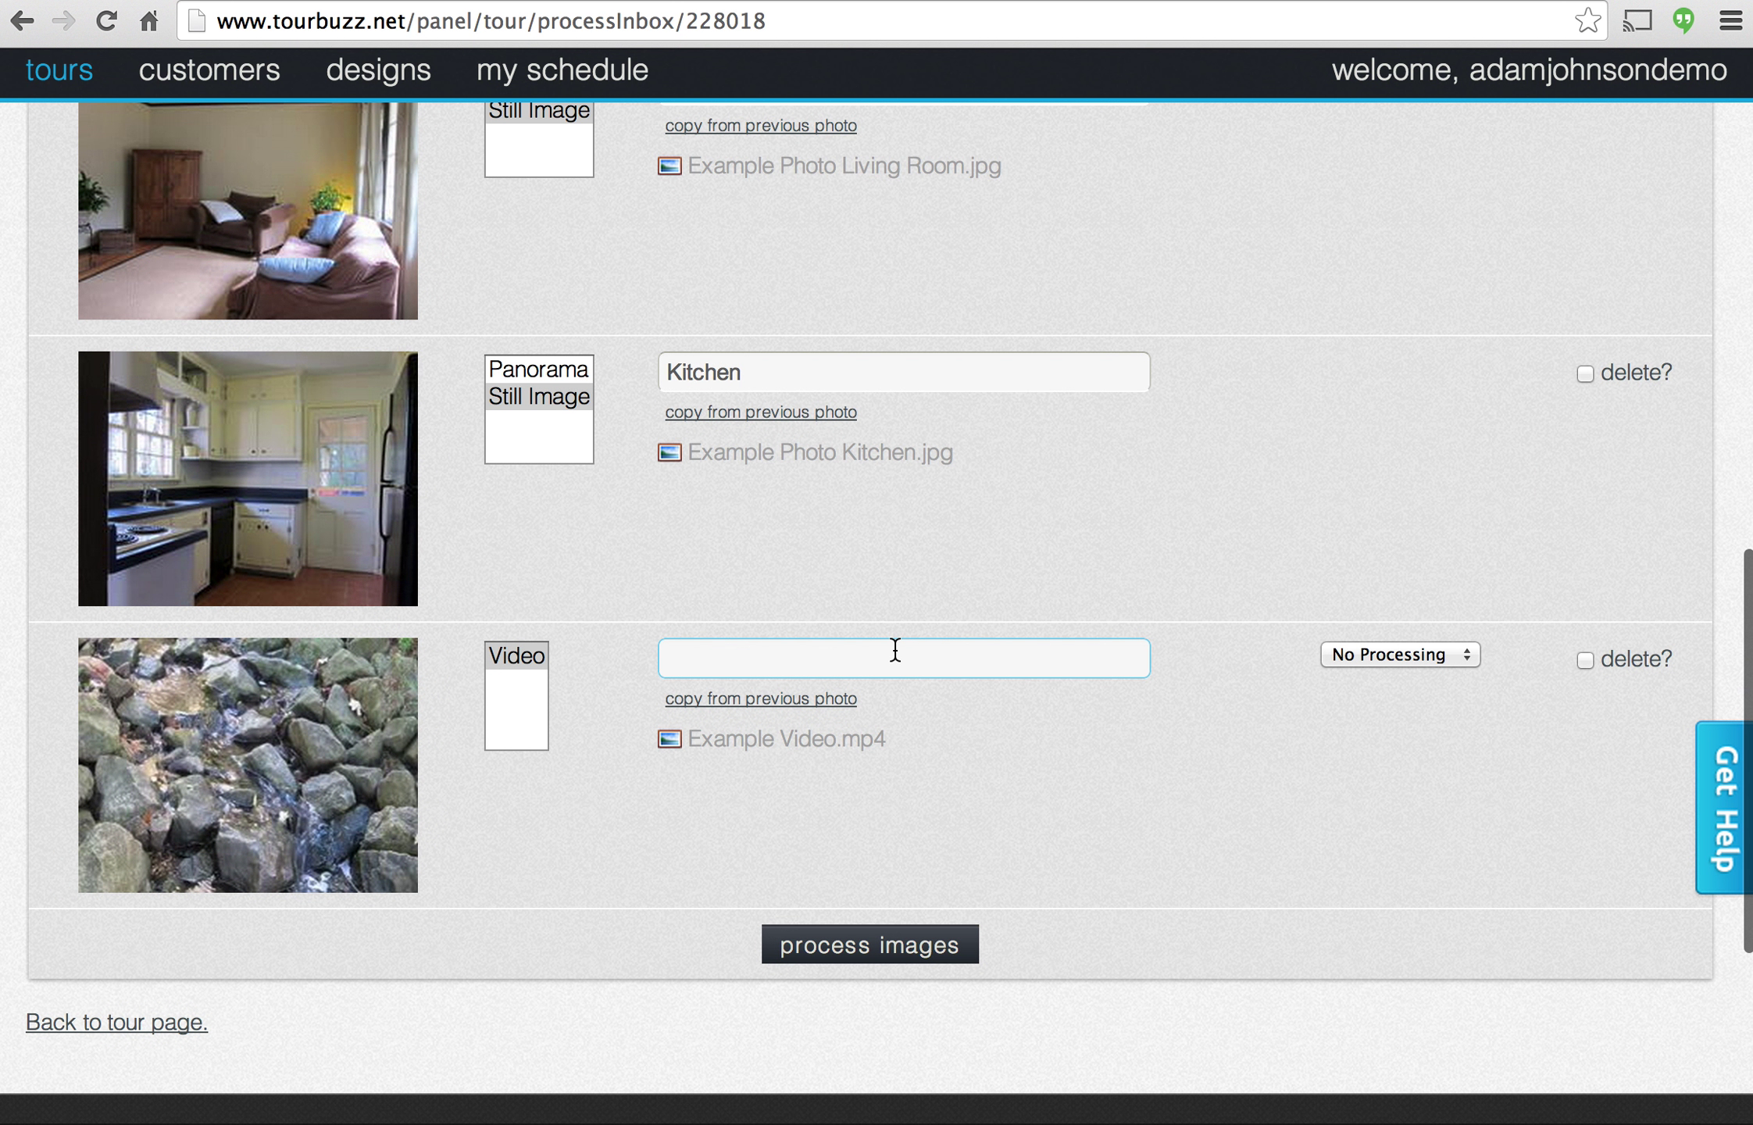
pyautogui.write('str')
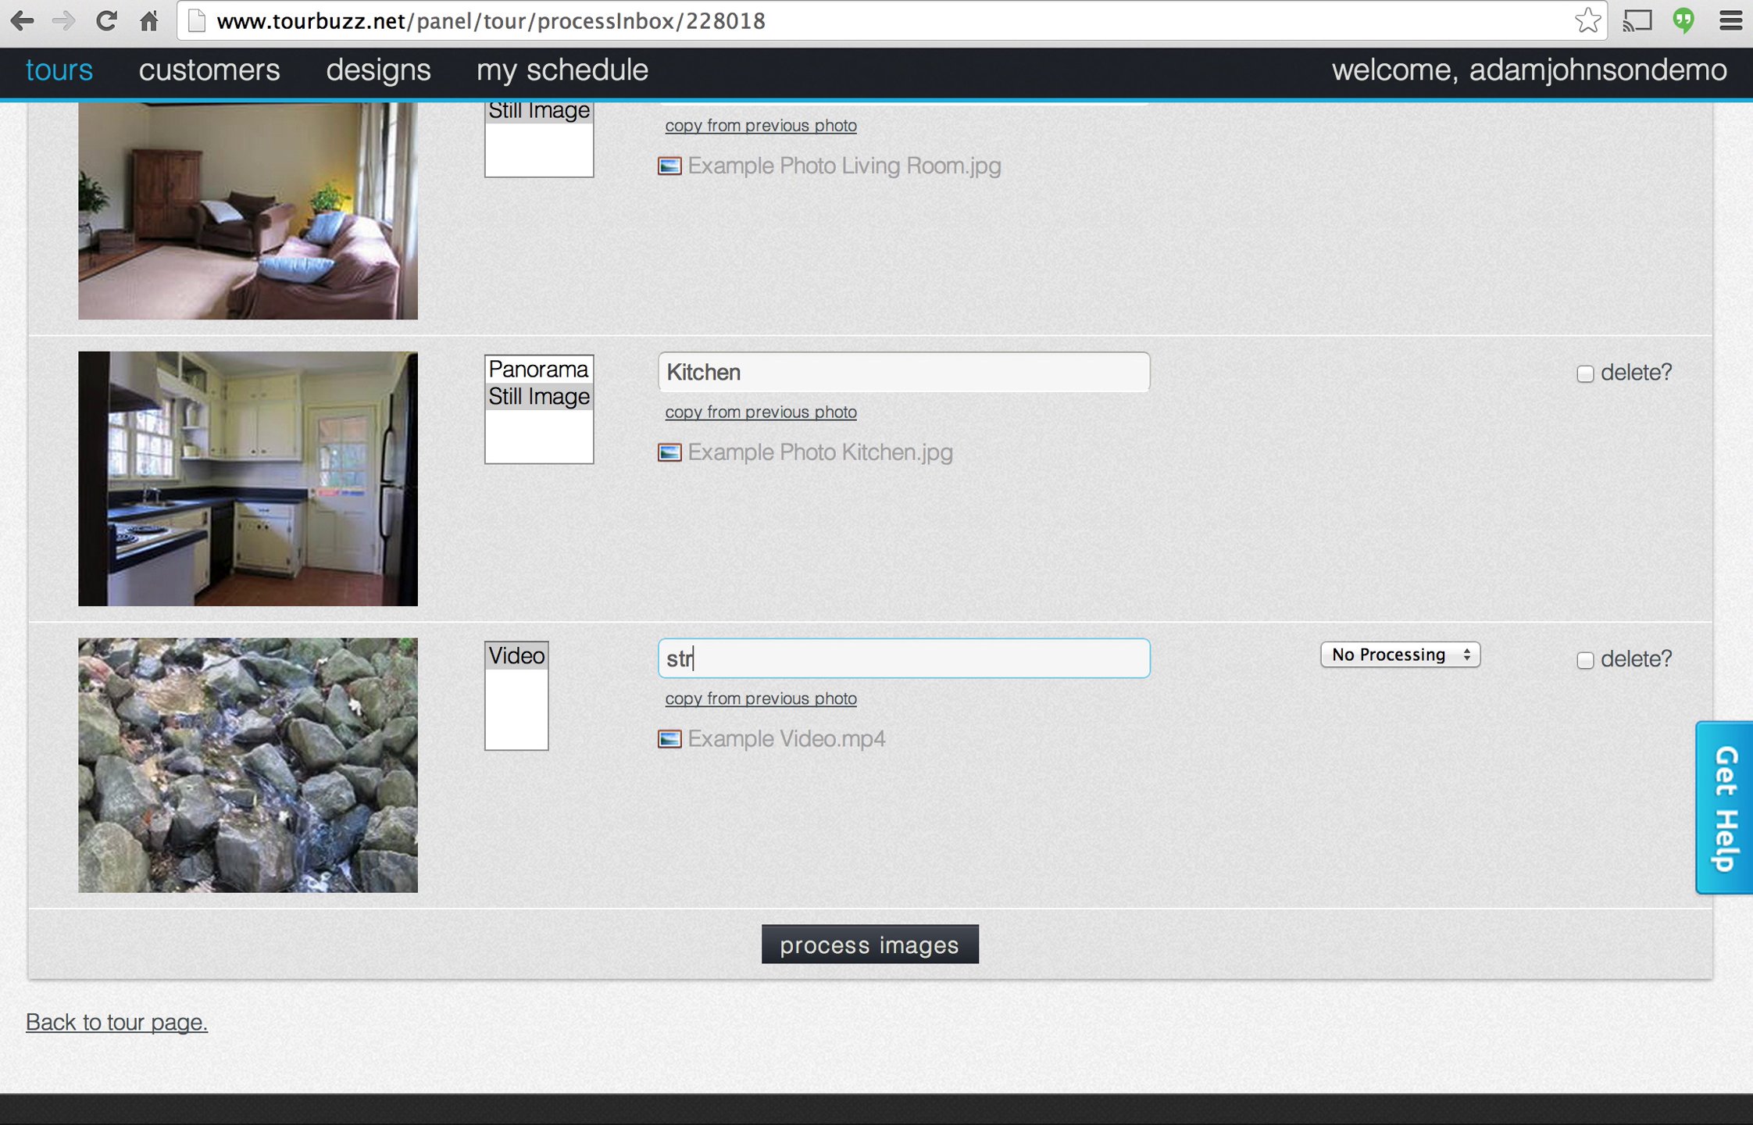
pyautogui.write('eara')
pyautogui.click(853, 933)
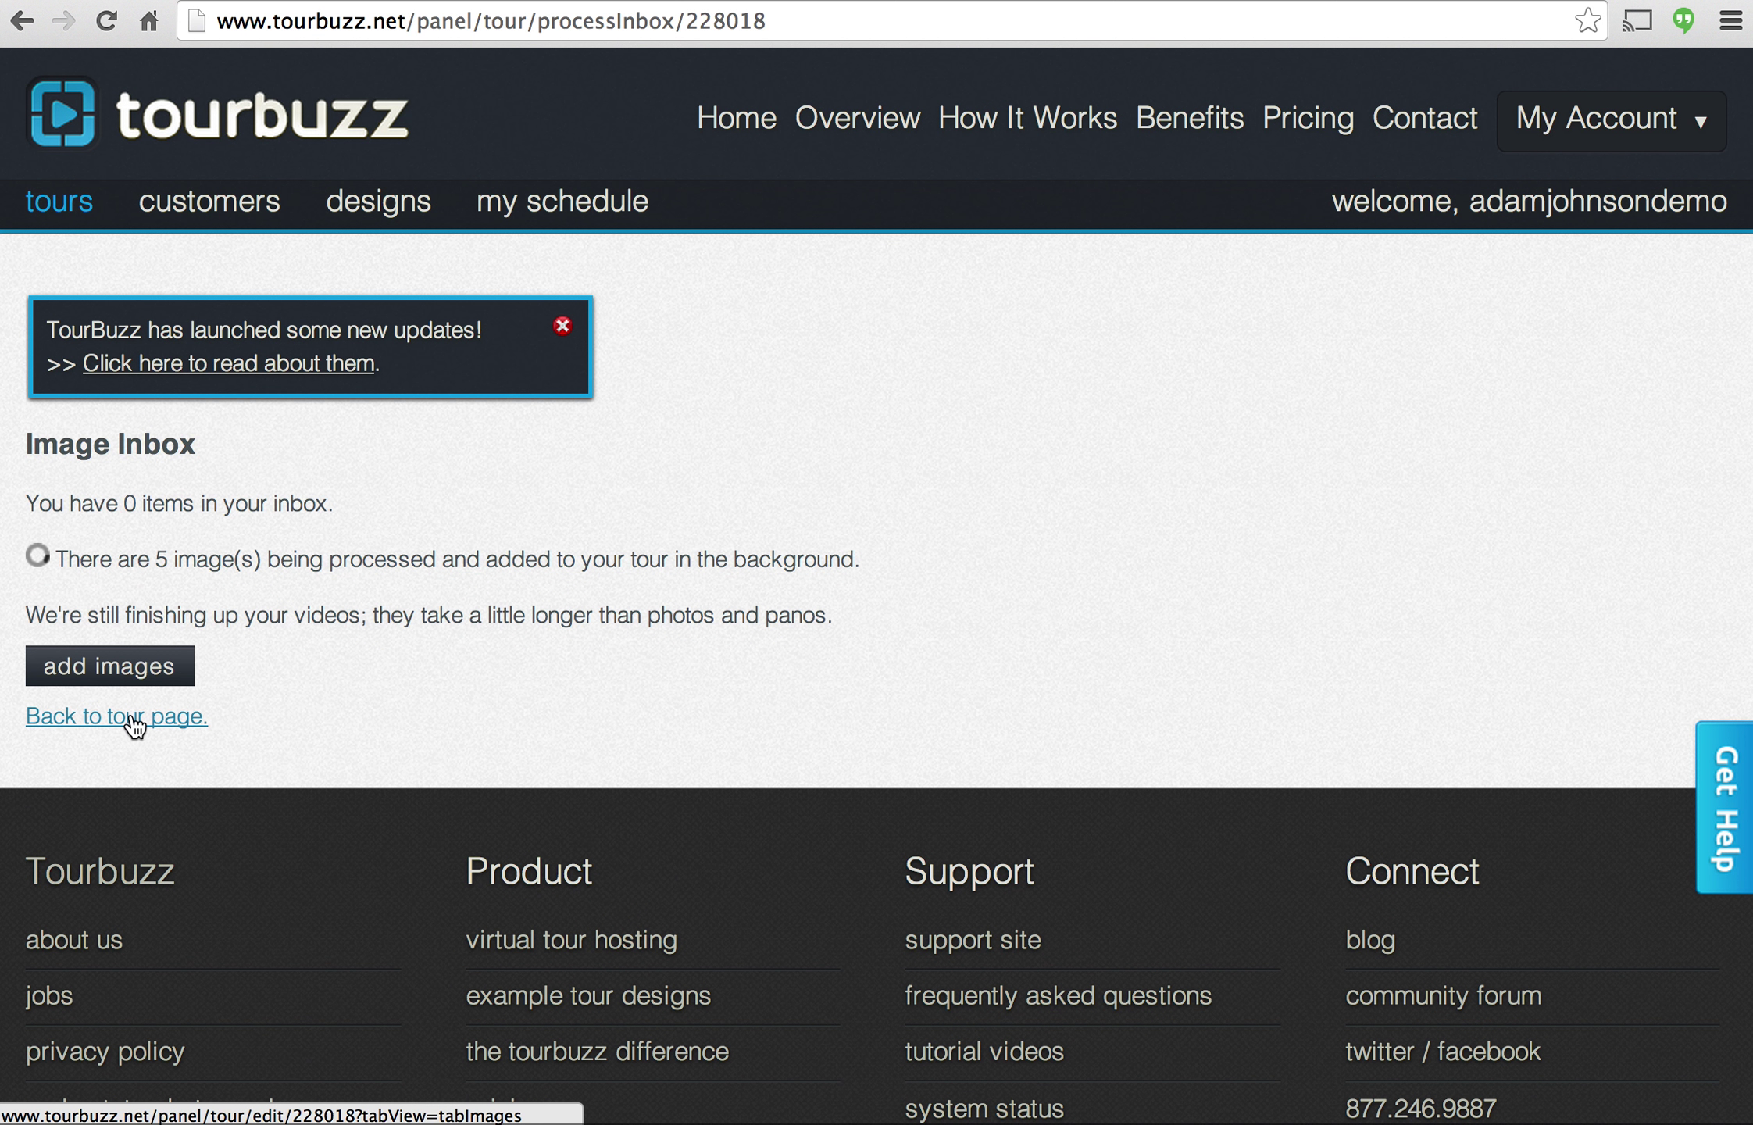
# Go back to the tour page and show its Tour Order Info on the Info tab.
pyautogui.click(134, 726)
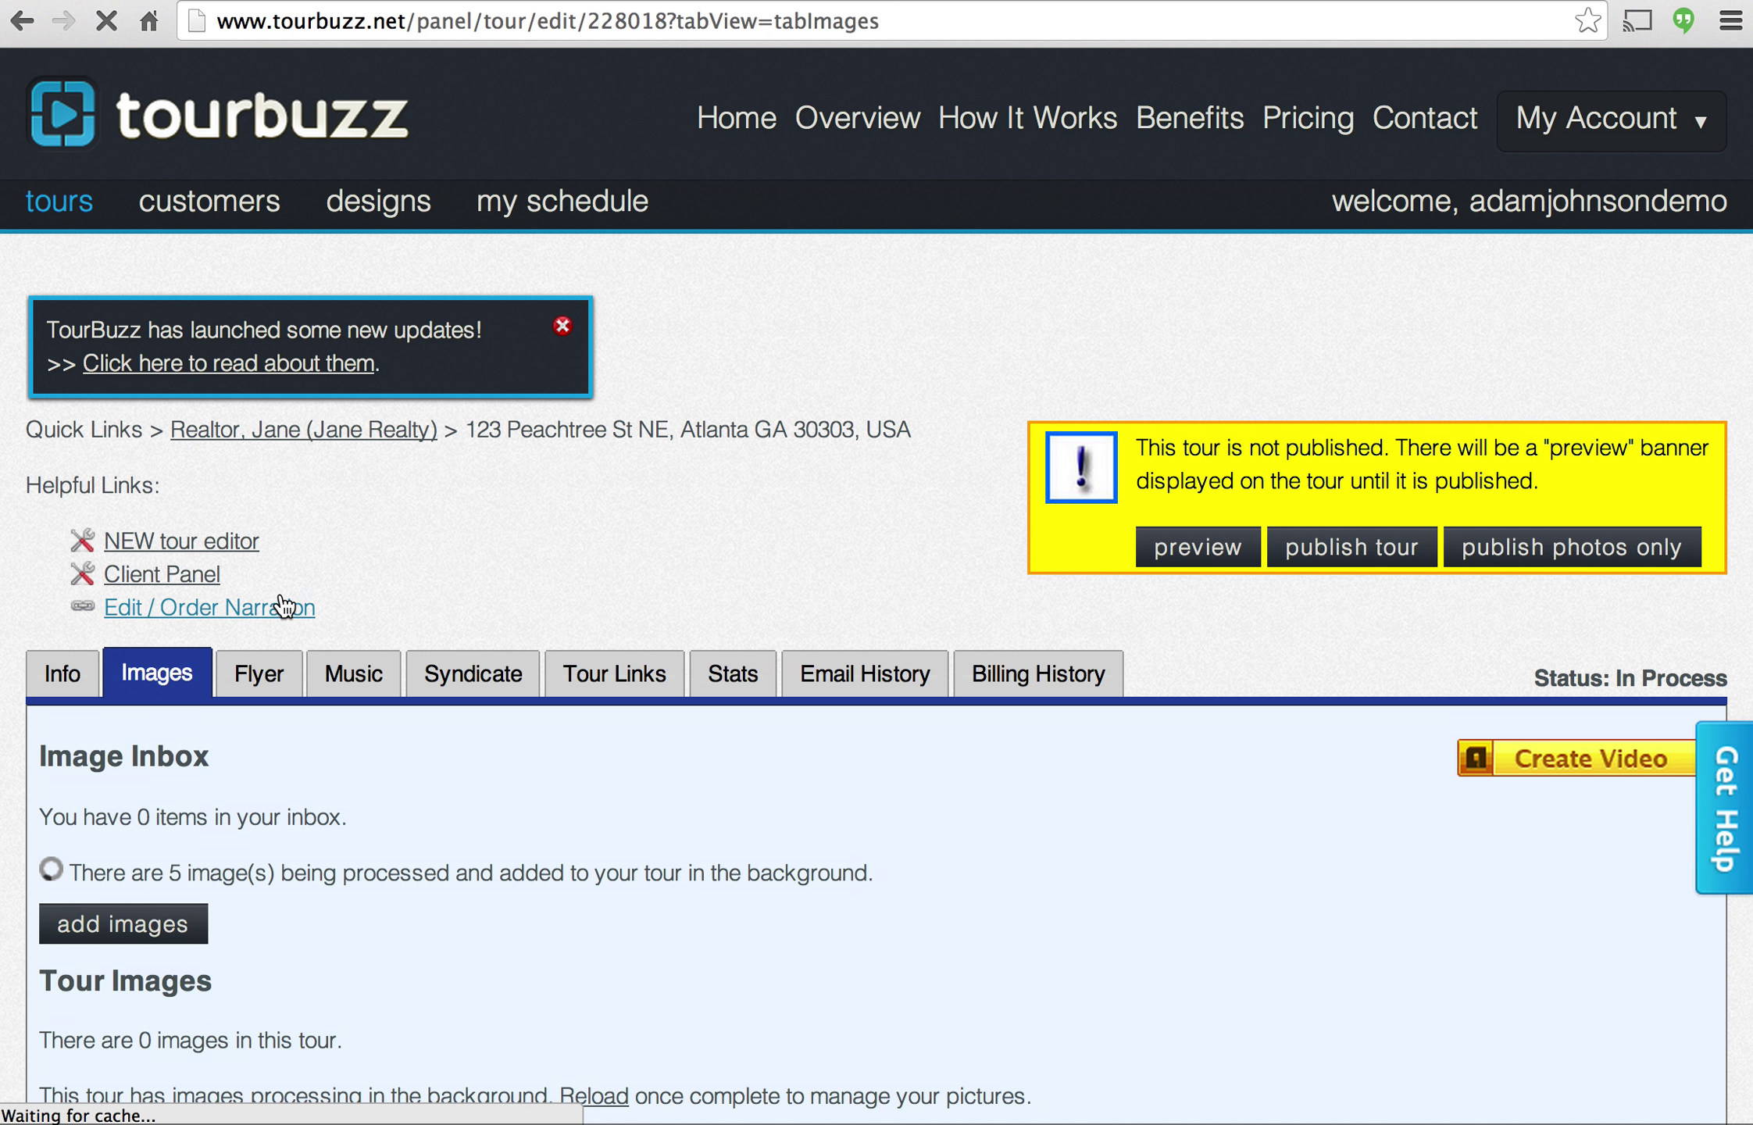
pyautogui.click(64, 672)
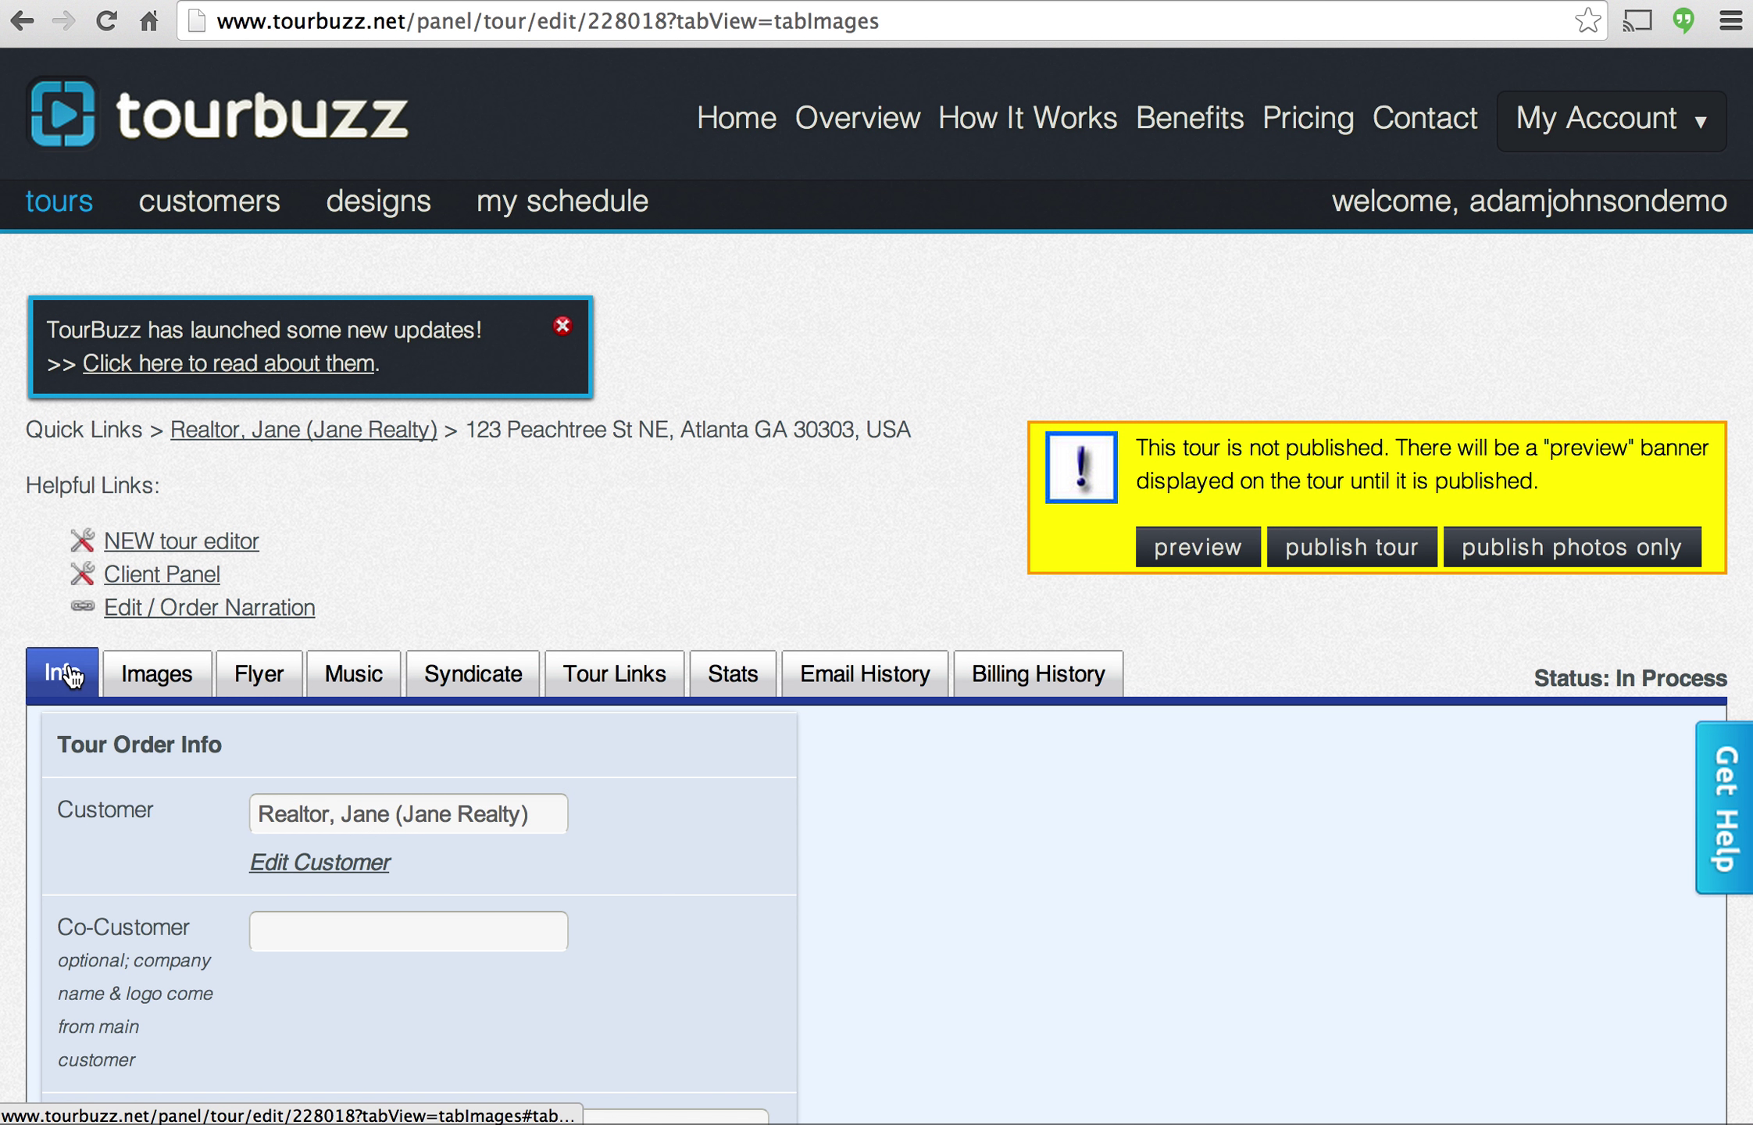
# Under Listing Information, enter 'Awesome House!' in Heading 1, then review Tour Setup.
pyautogui.scroll(-1, 586, 540)
pyautogui.scroll(-3, 588, 553)
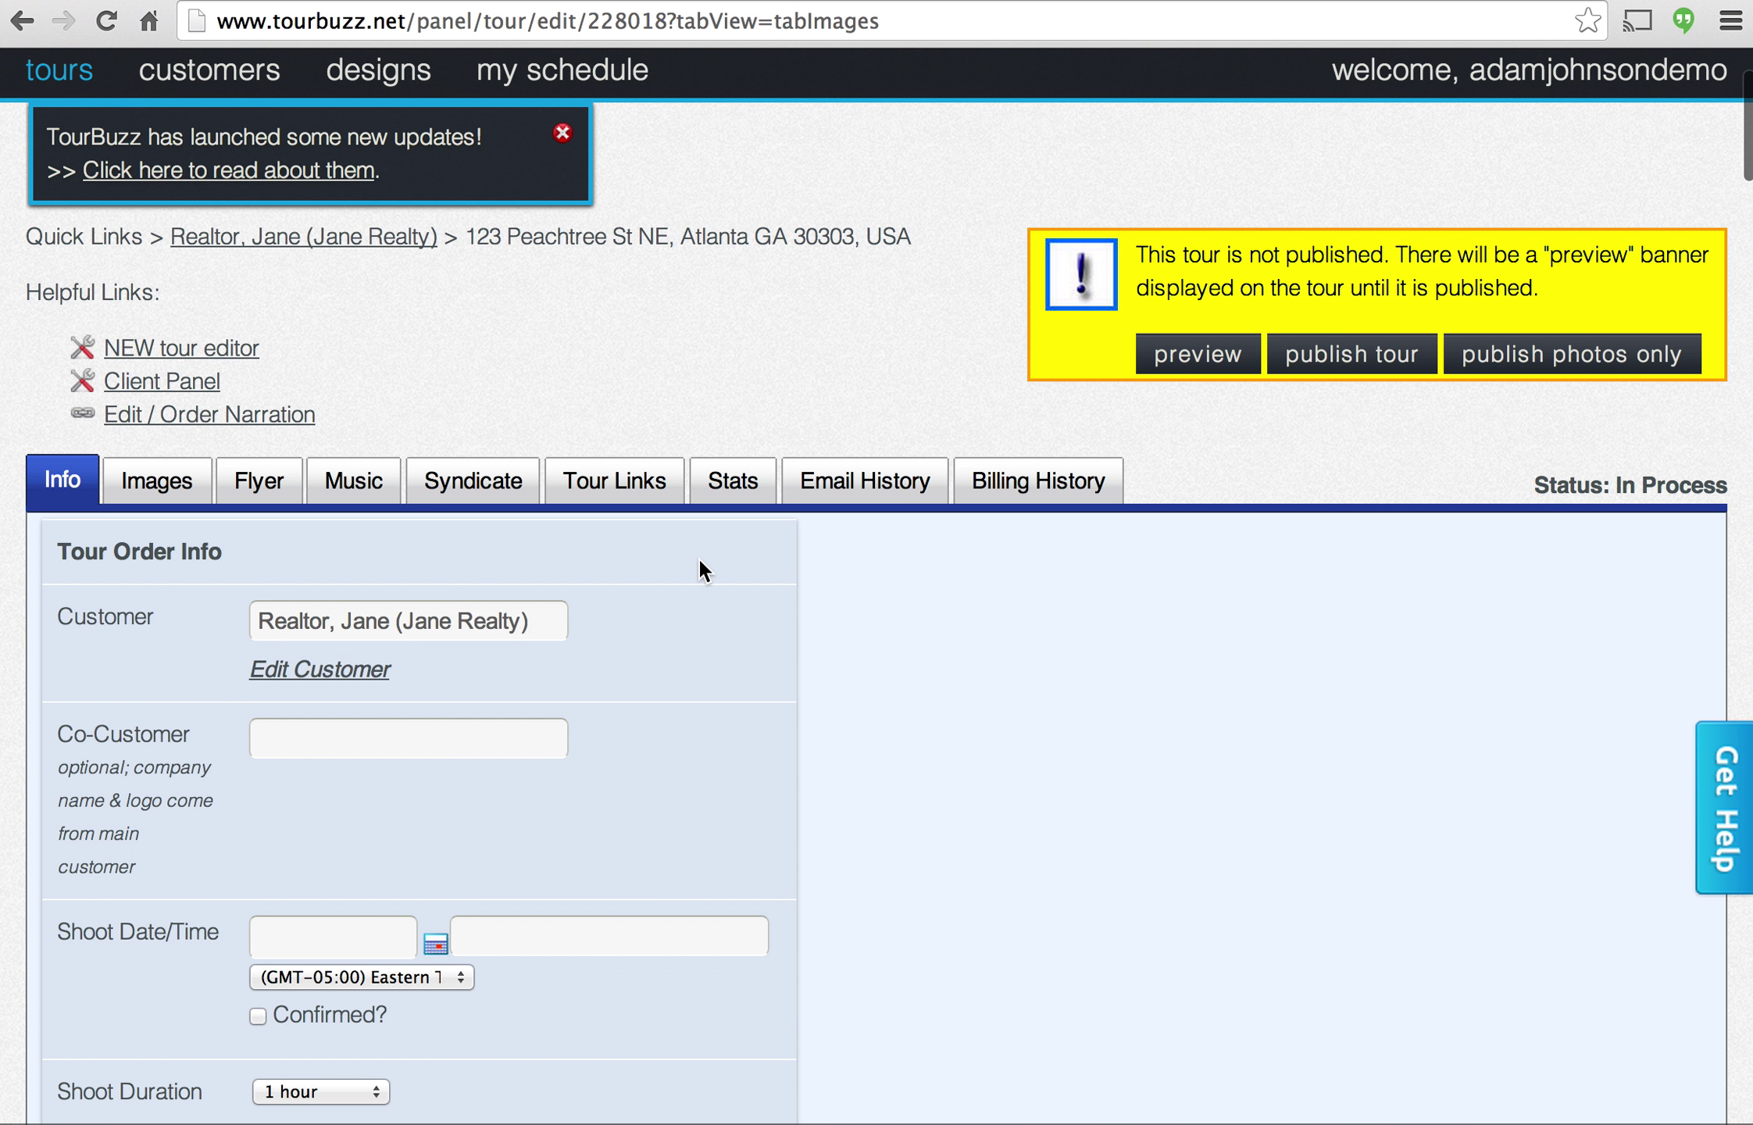
pyautogui.scroll(-5, 697, 556)
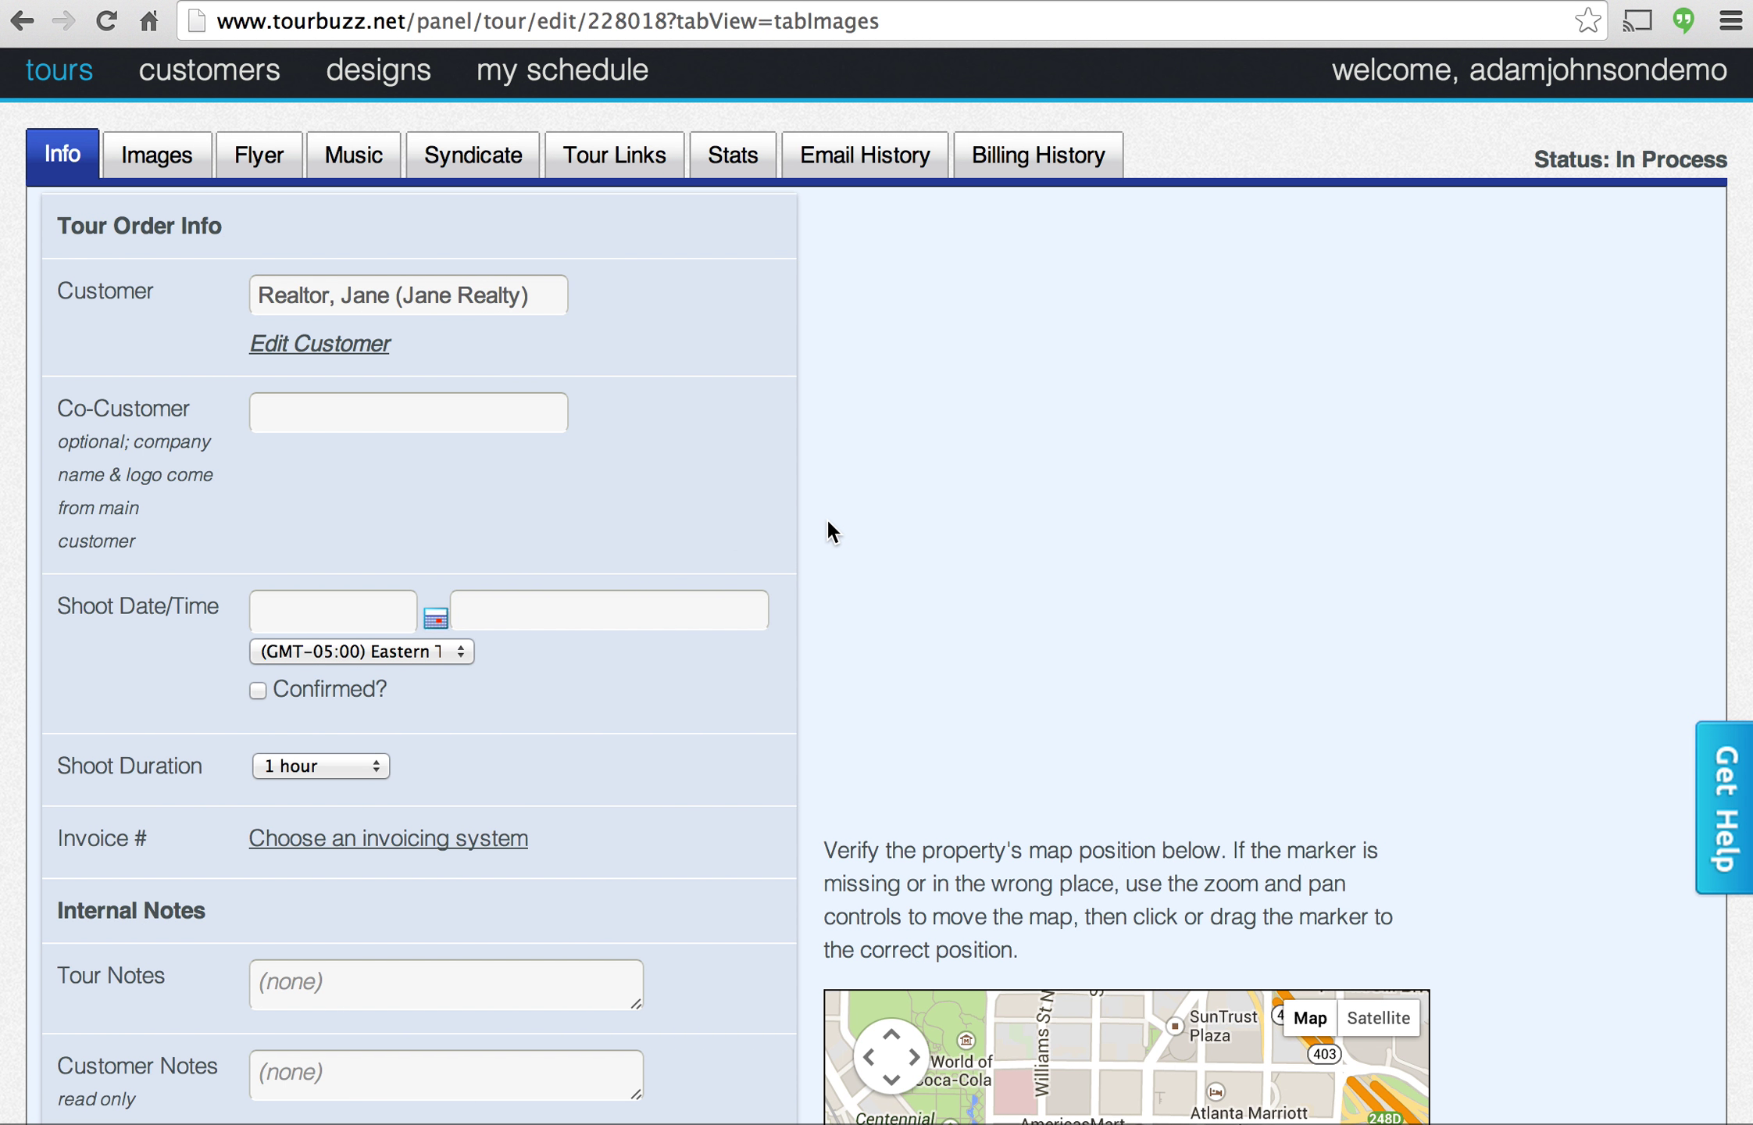
pyautogui.scroll(-1, 782, 547)
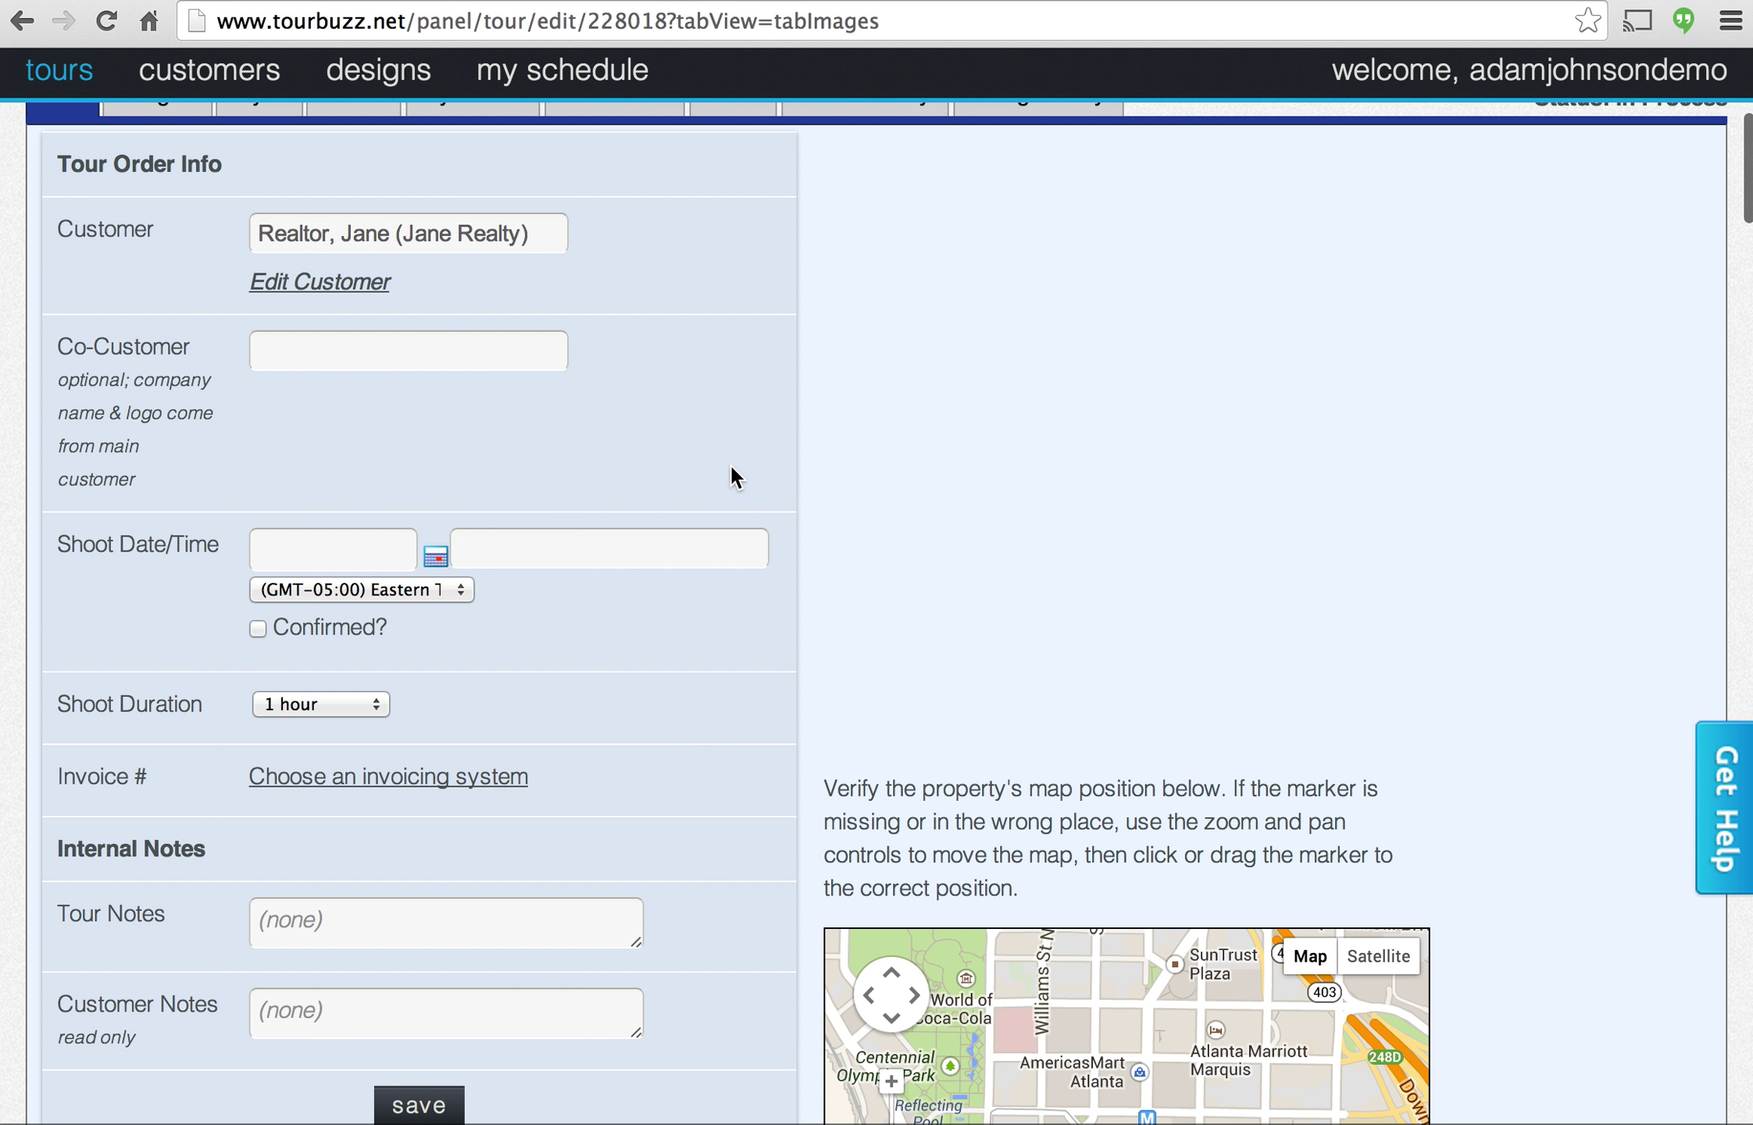
pyautogui.scroll(-1, 730, 463)
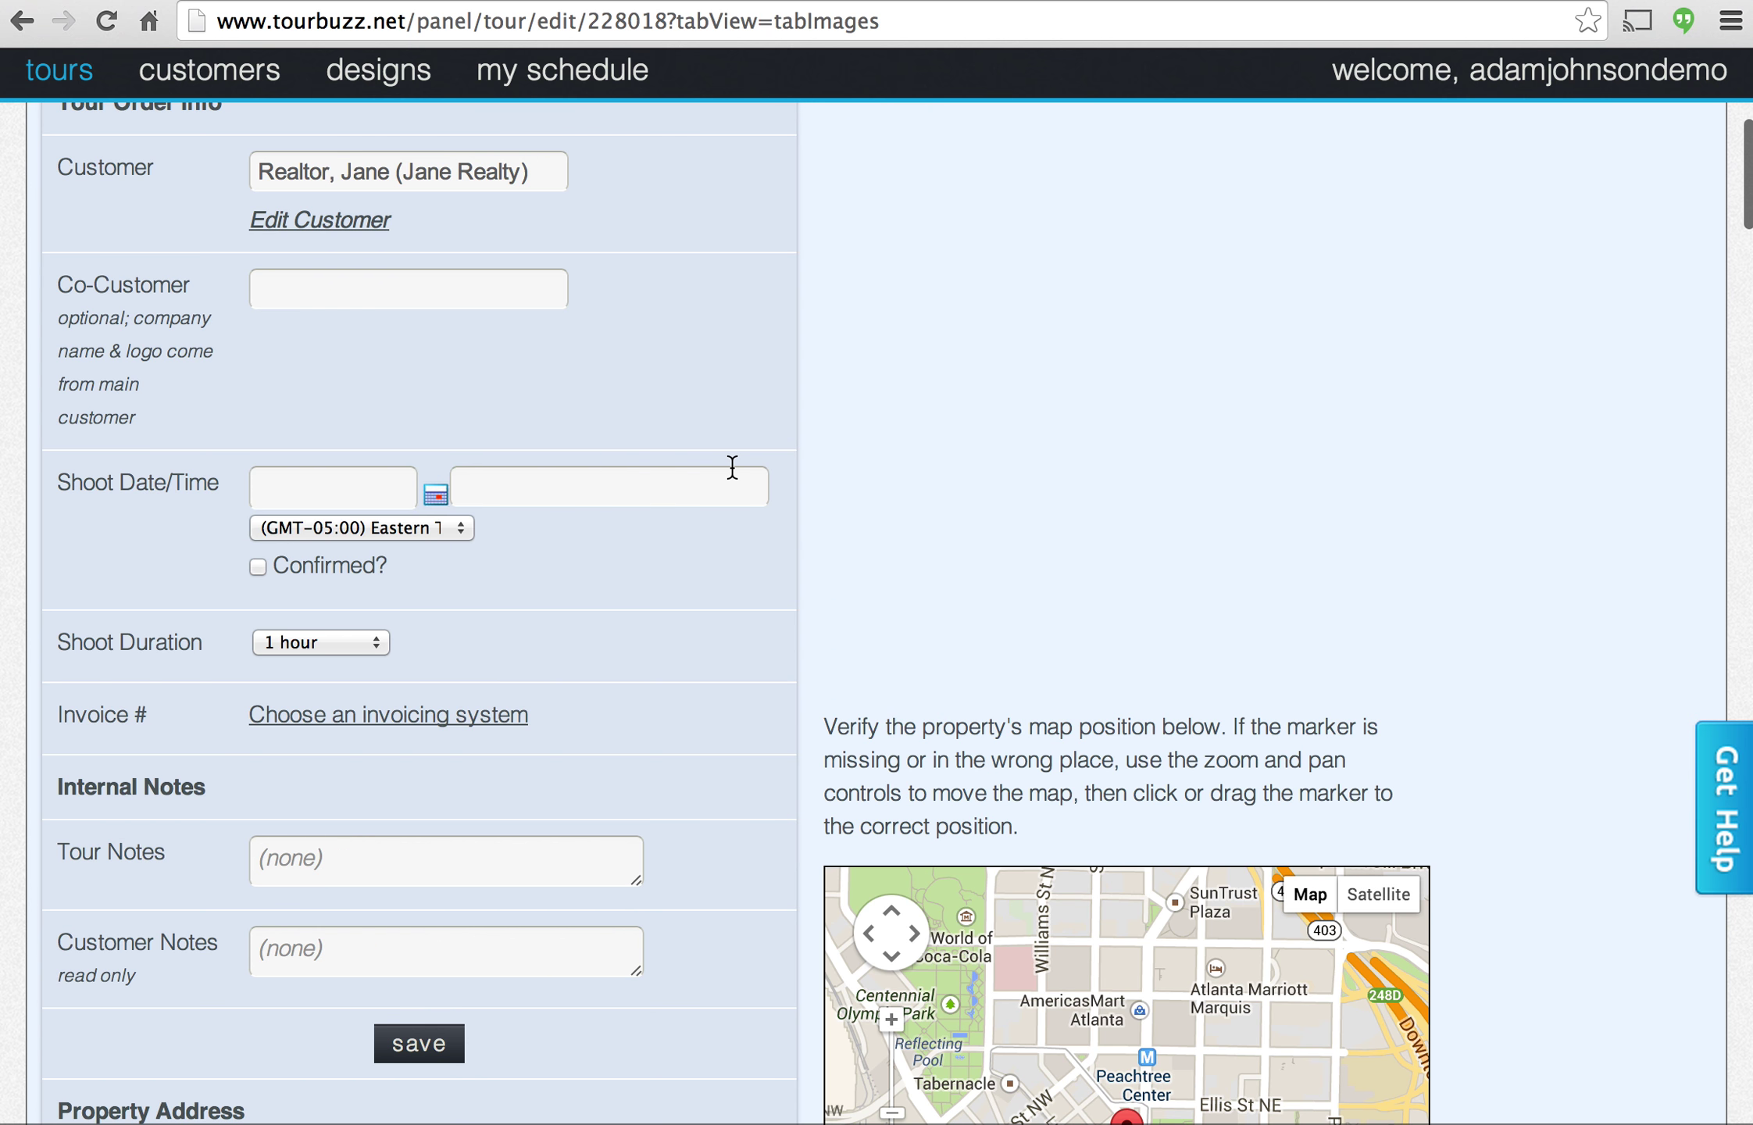
pyautogui.scroll(-12, 713, 399)
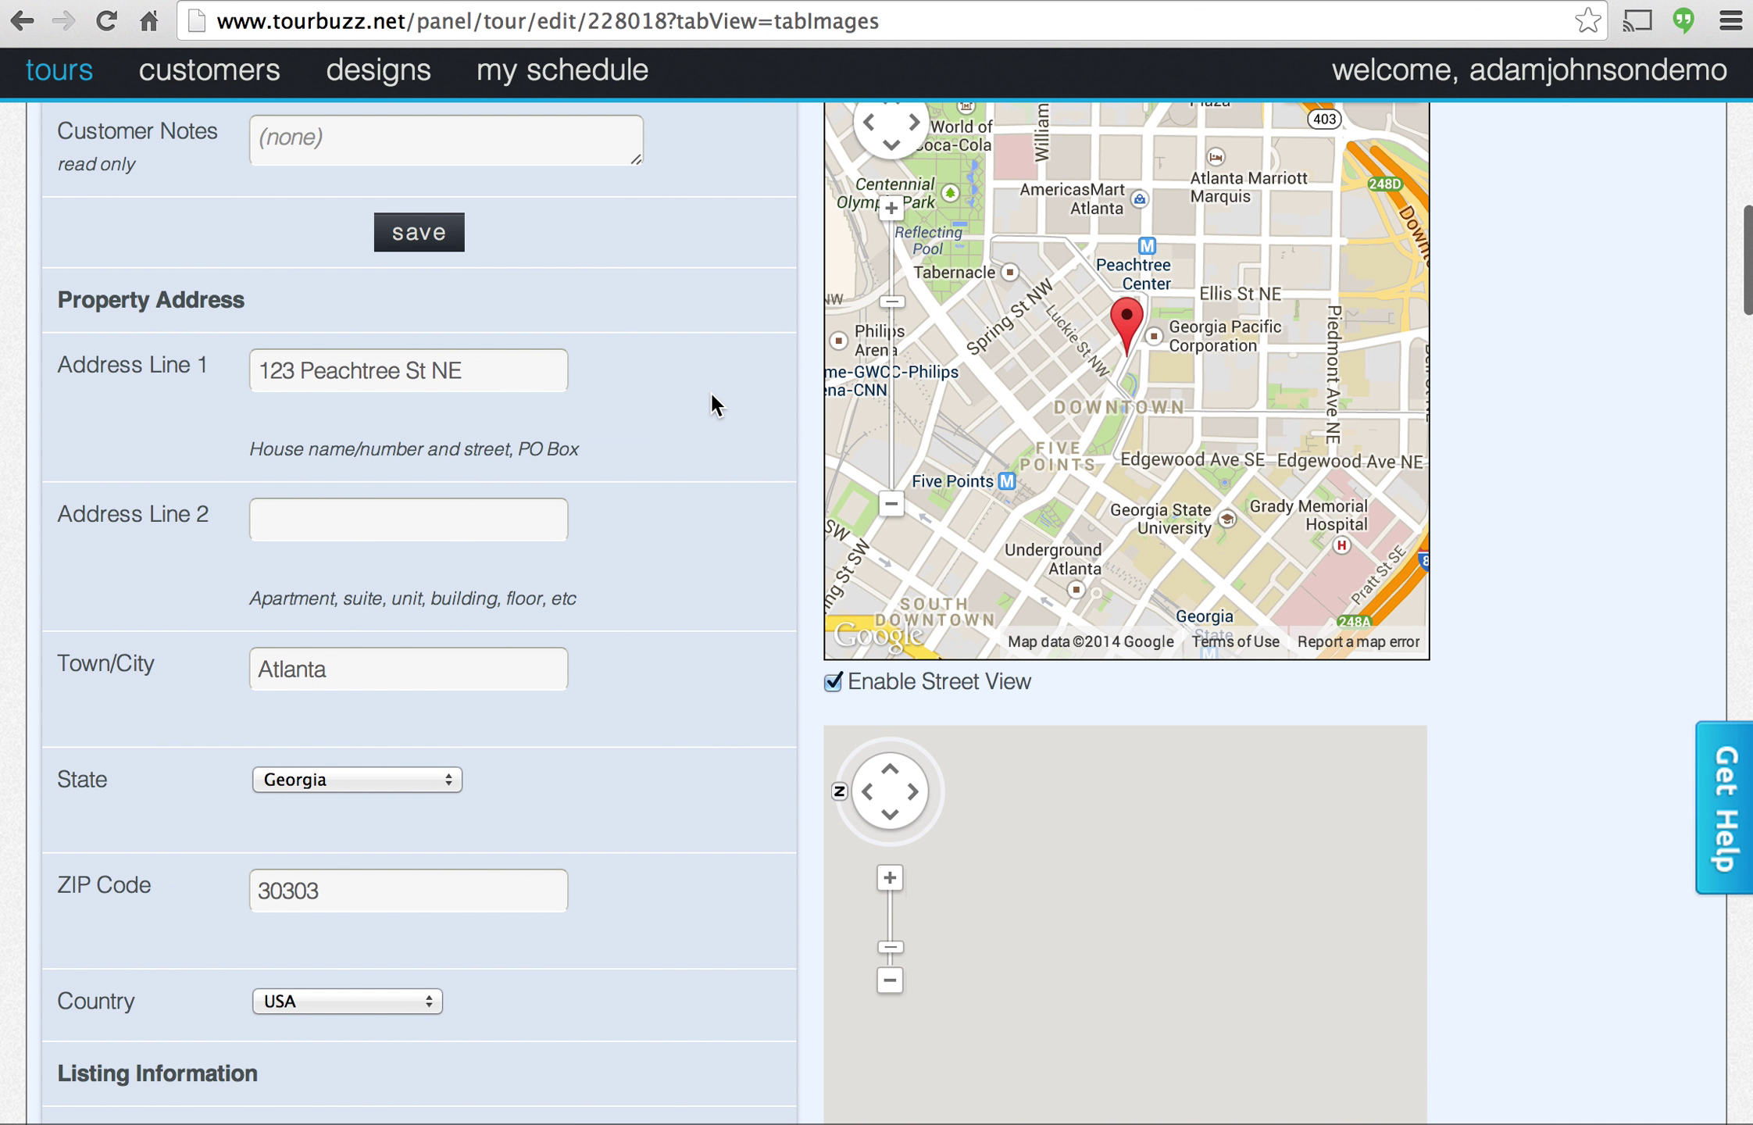
pyautogui.scroll(-10, 686, 486)
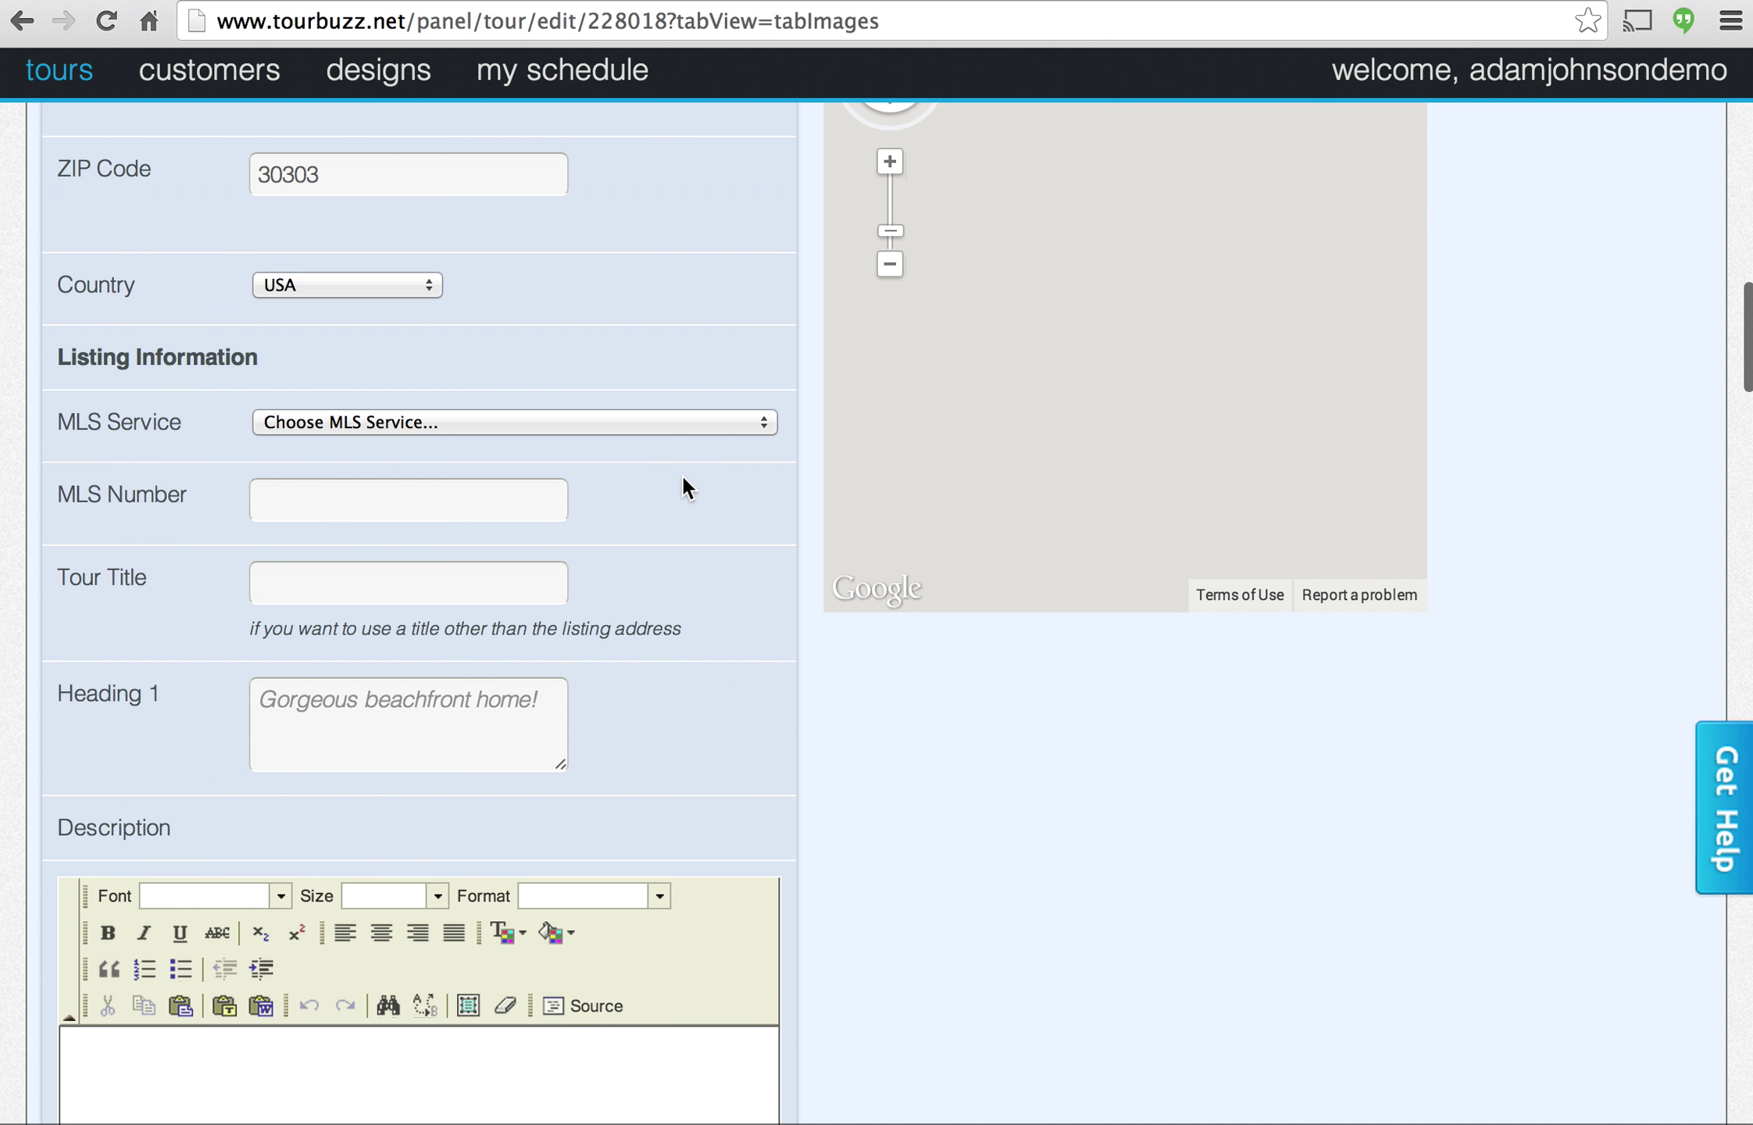
pyautogui.scroll(-1, 685, 486)
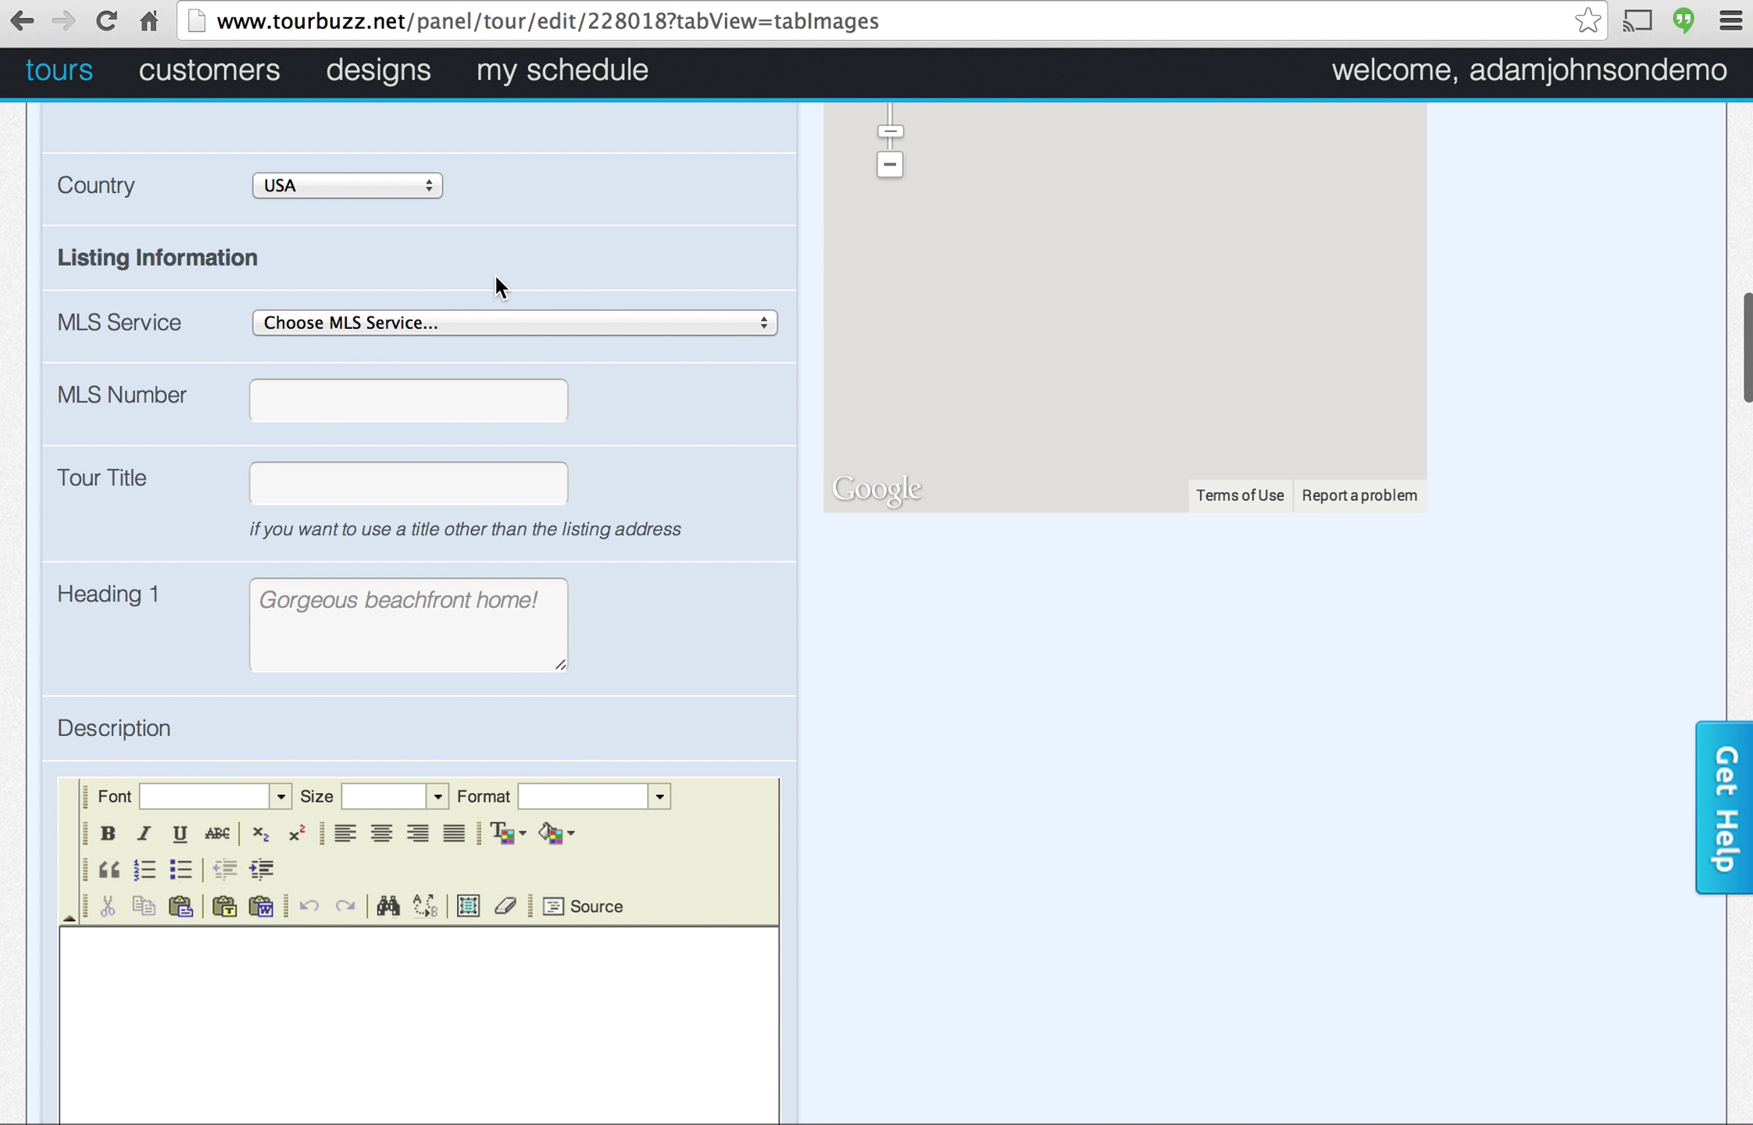
pyautogui.click(344, 598)
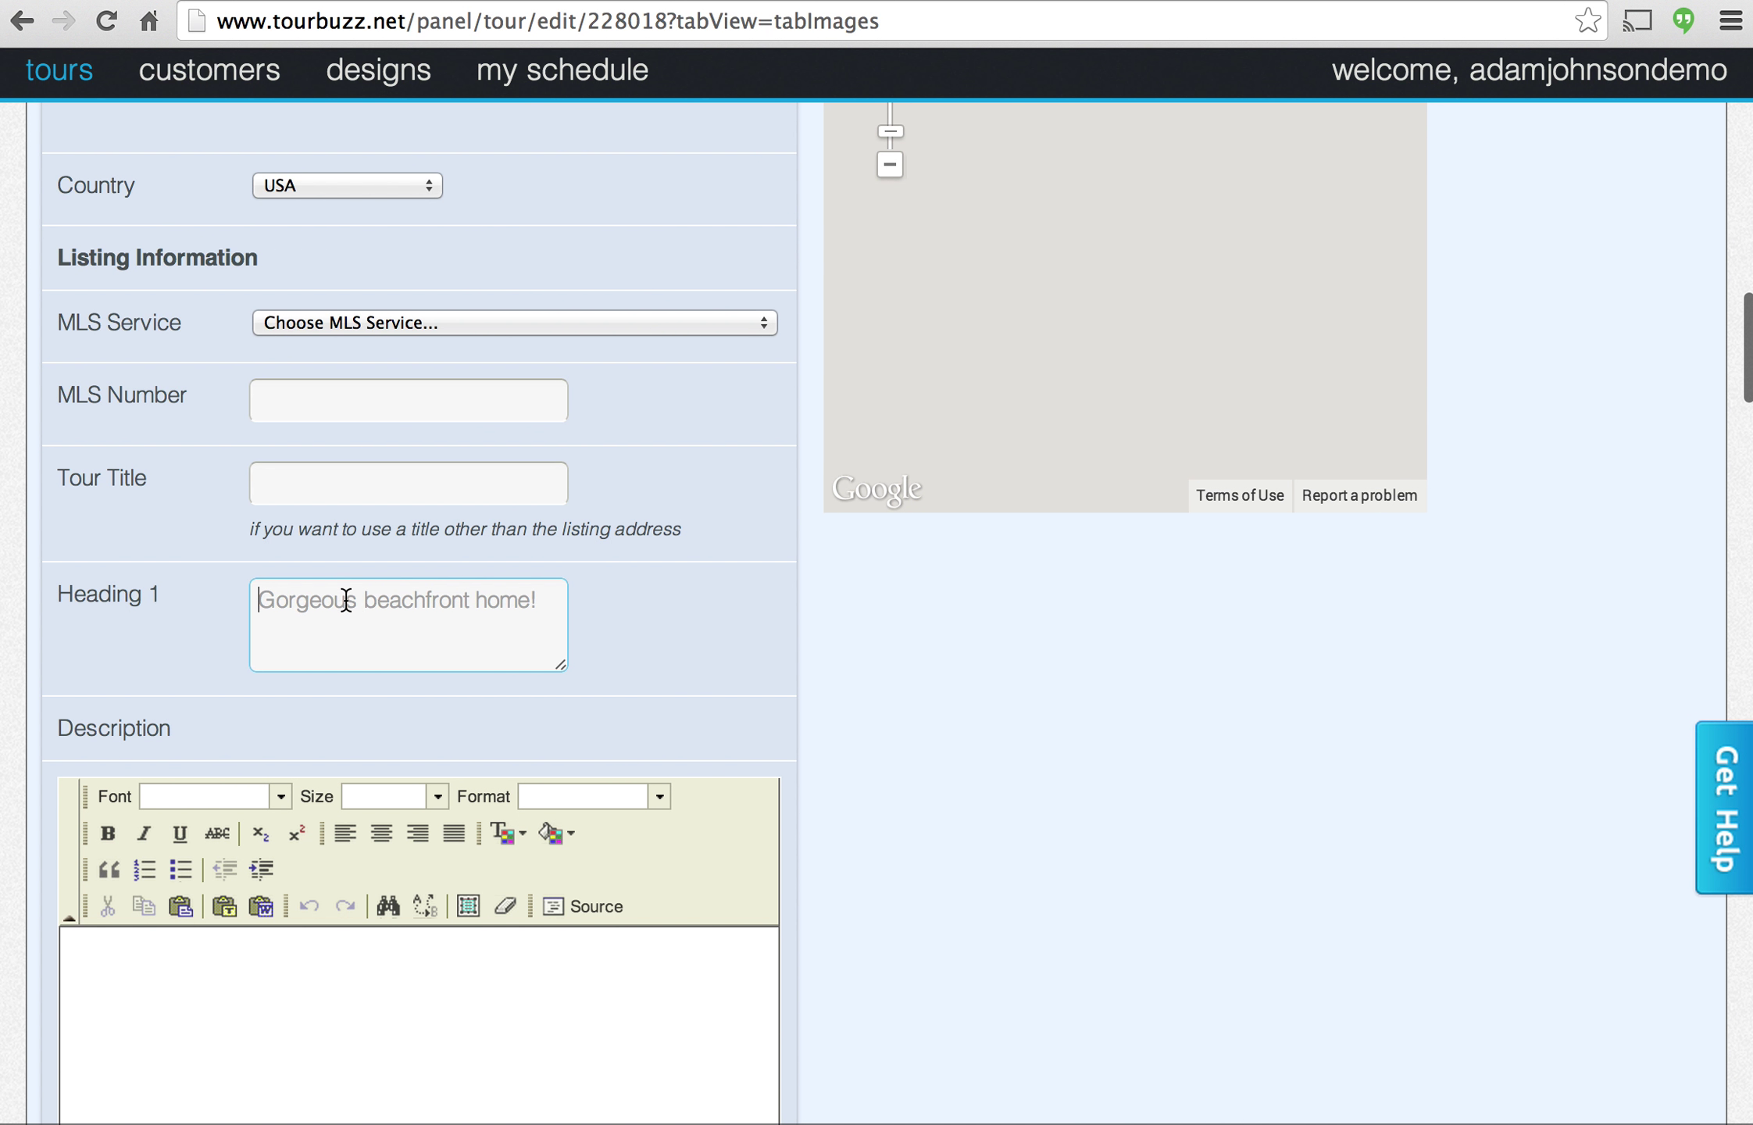
pyautogui.write('Awesome House!')
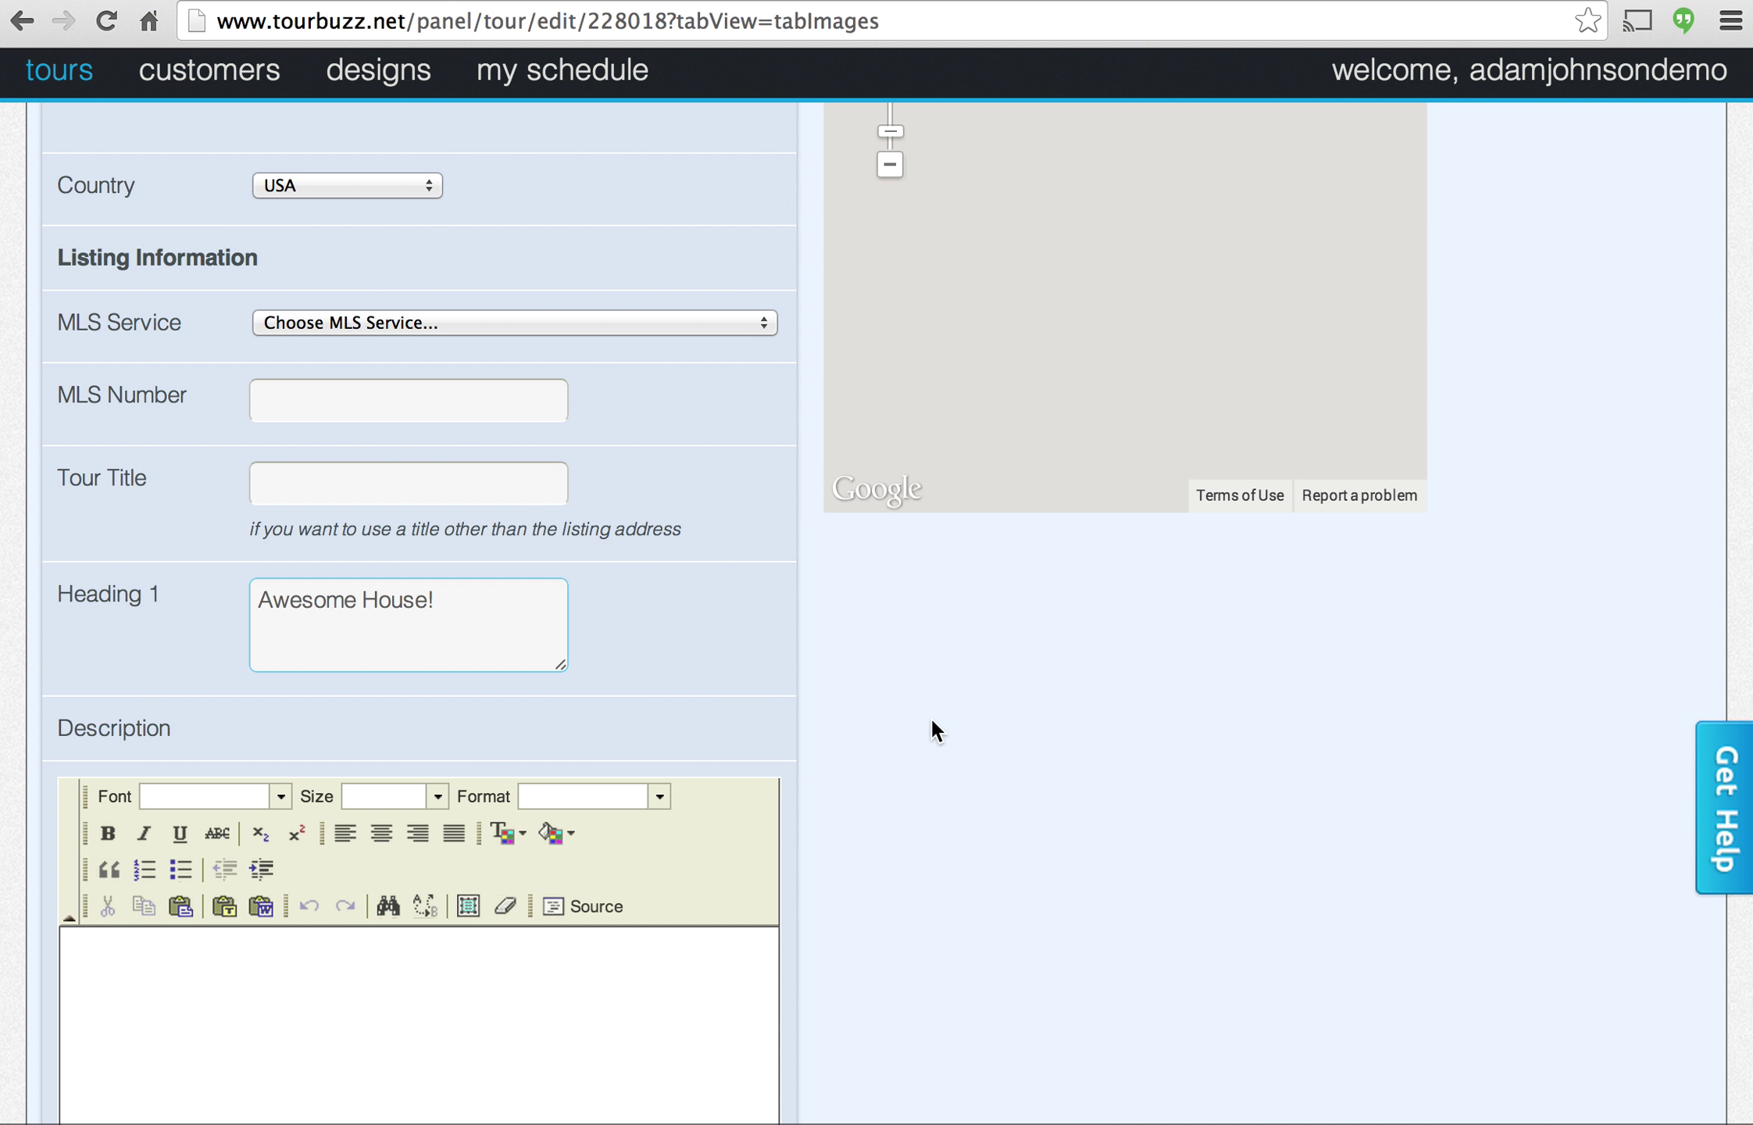
pyautogui.scroll(-5, 938, 730)
pyautogui.scroll(-4, 907, 731)
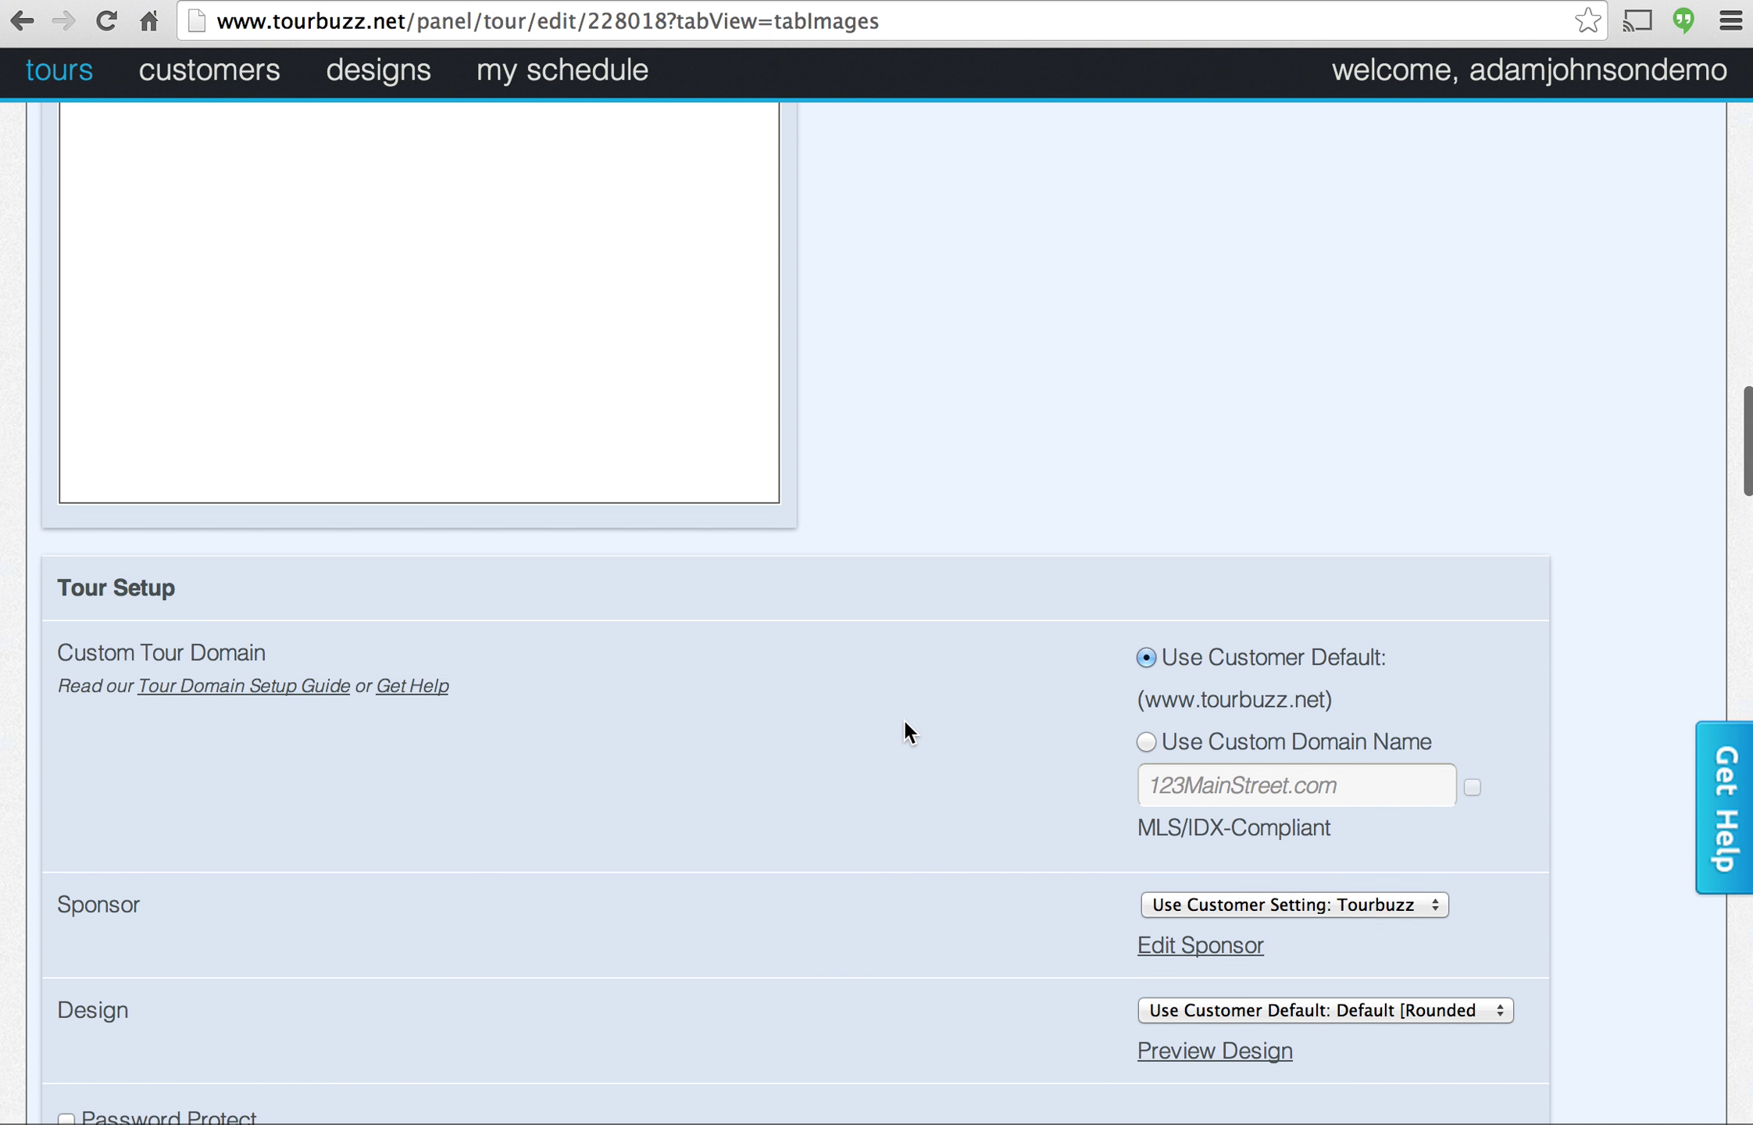
pyautogui.scroll(-5, 905, 722)
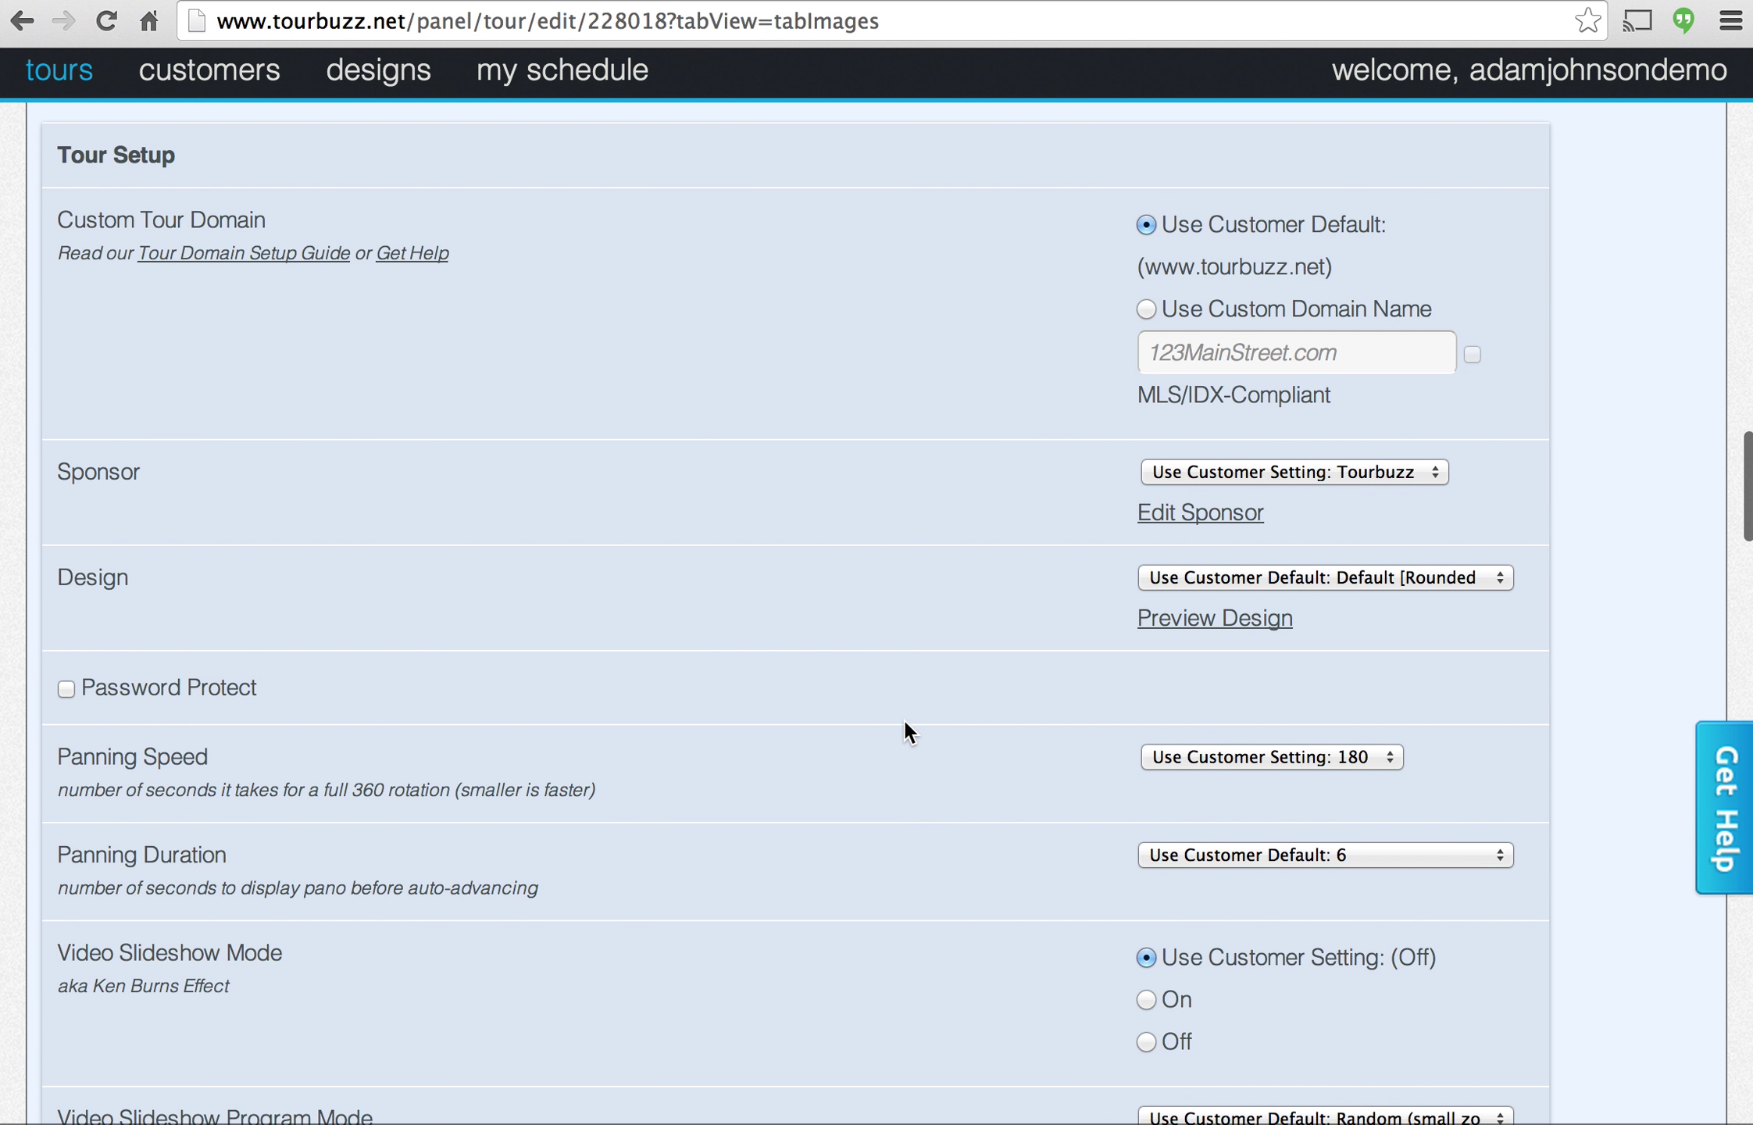
pyautogui.scroll(-1, 975, 610)
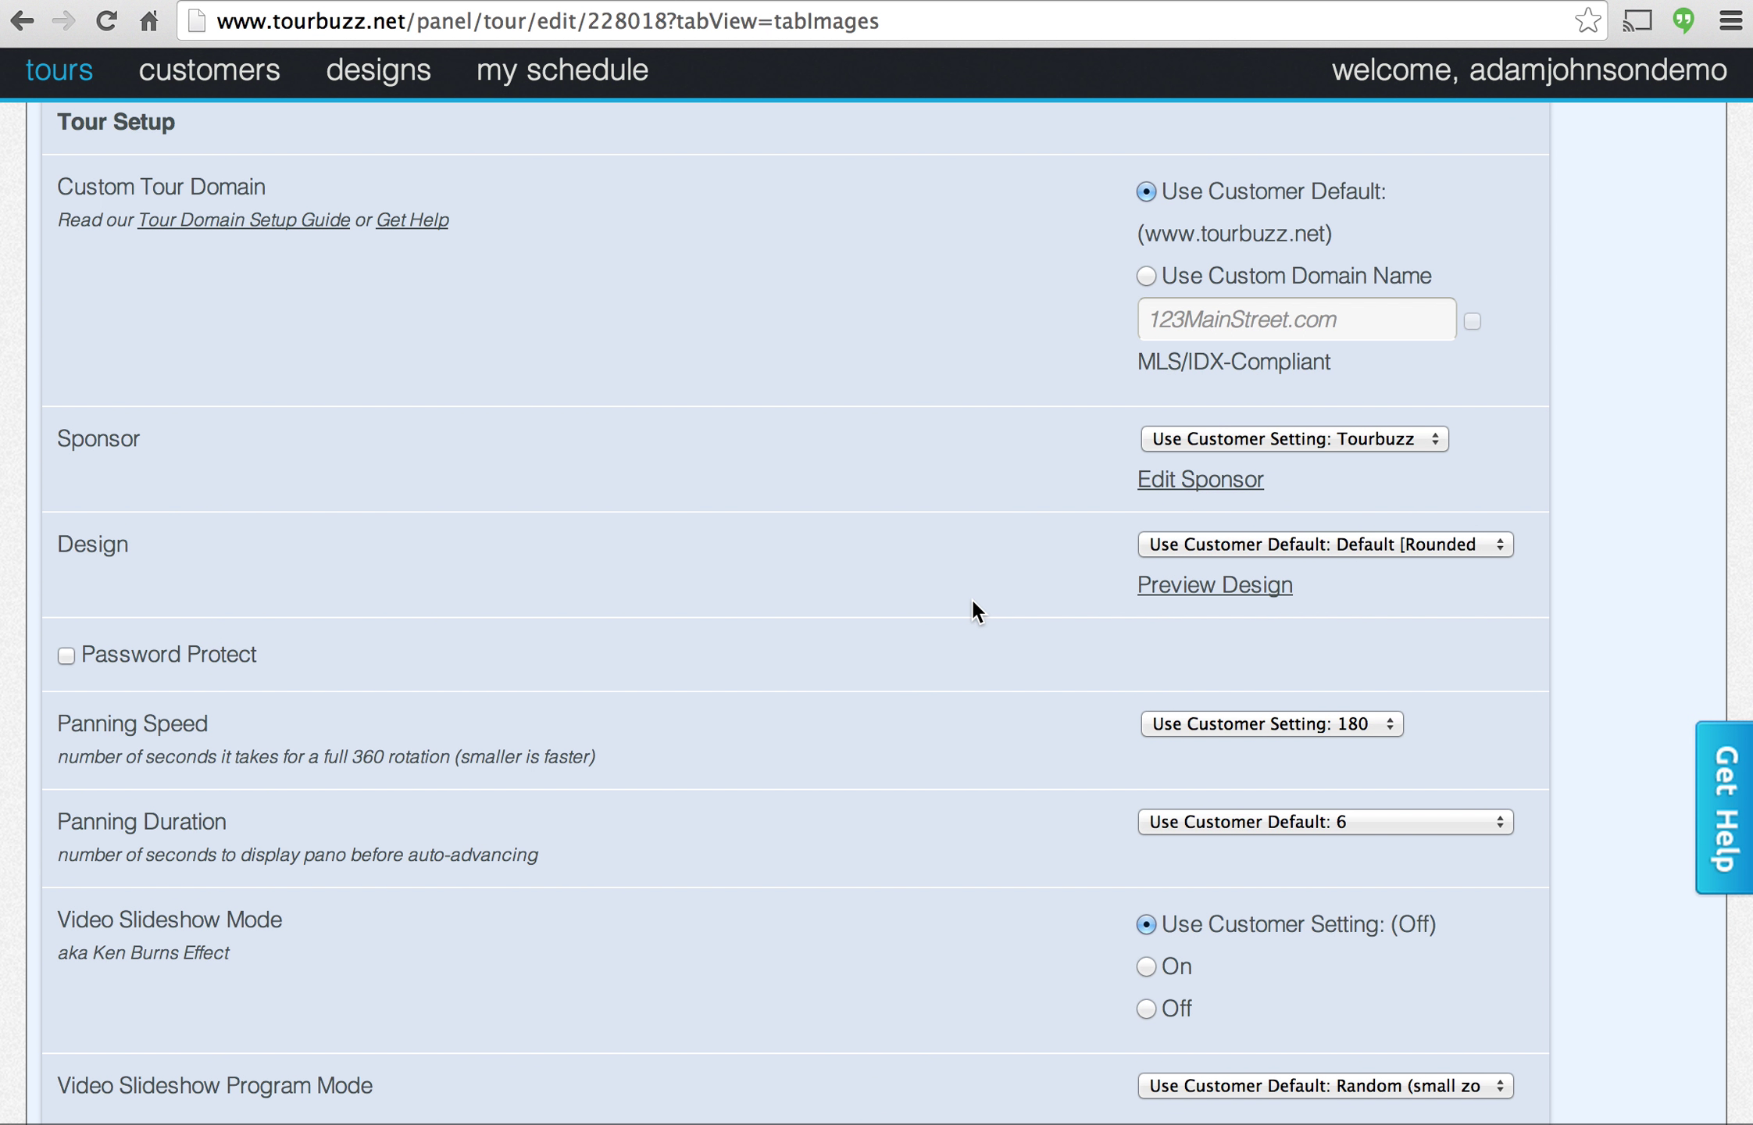
# Switch the tour design to International and turn on the video slideshow effect.
pyautogui.click(1163, 546)
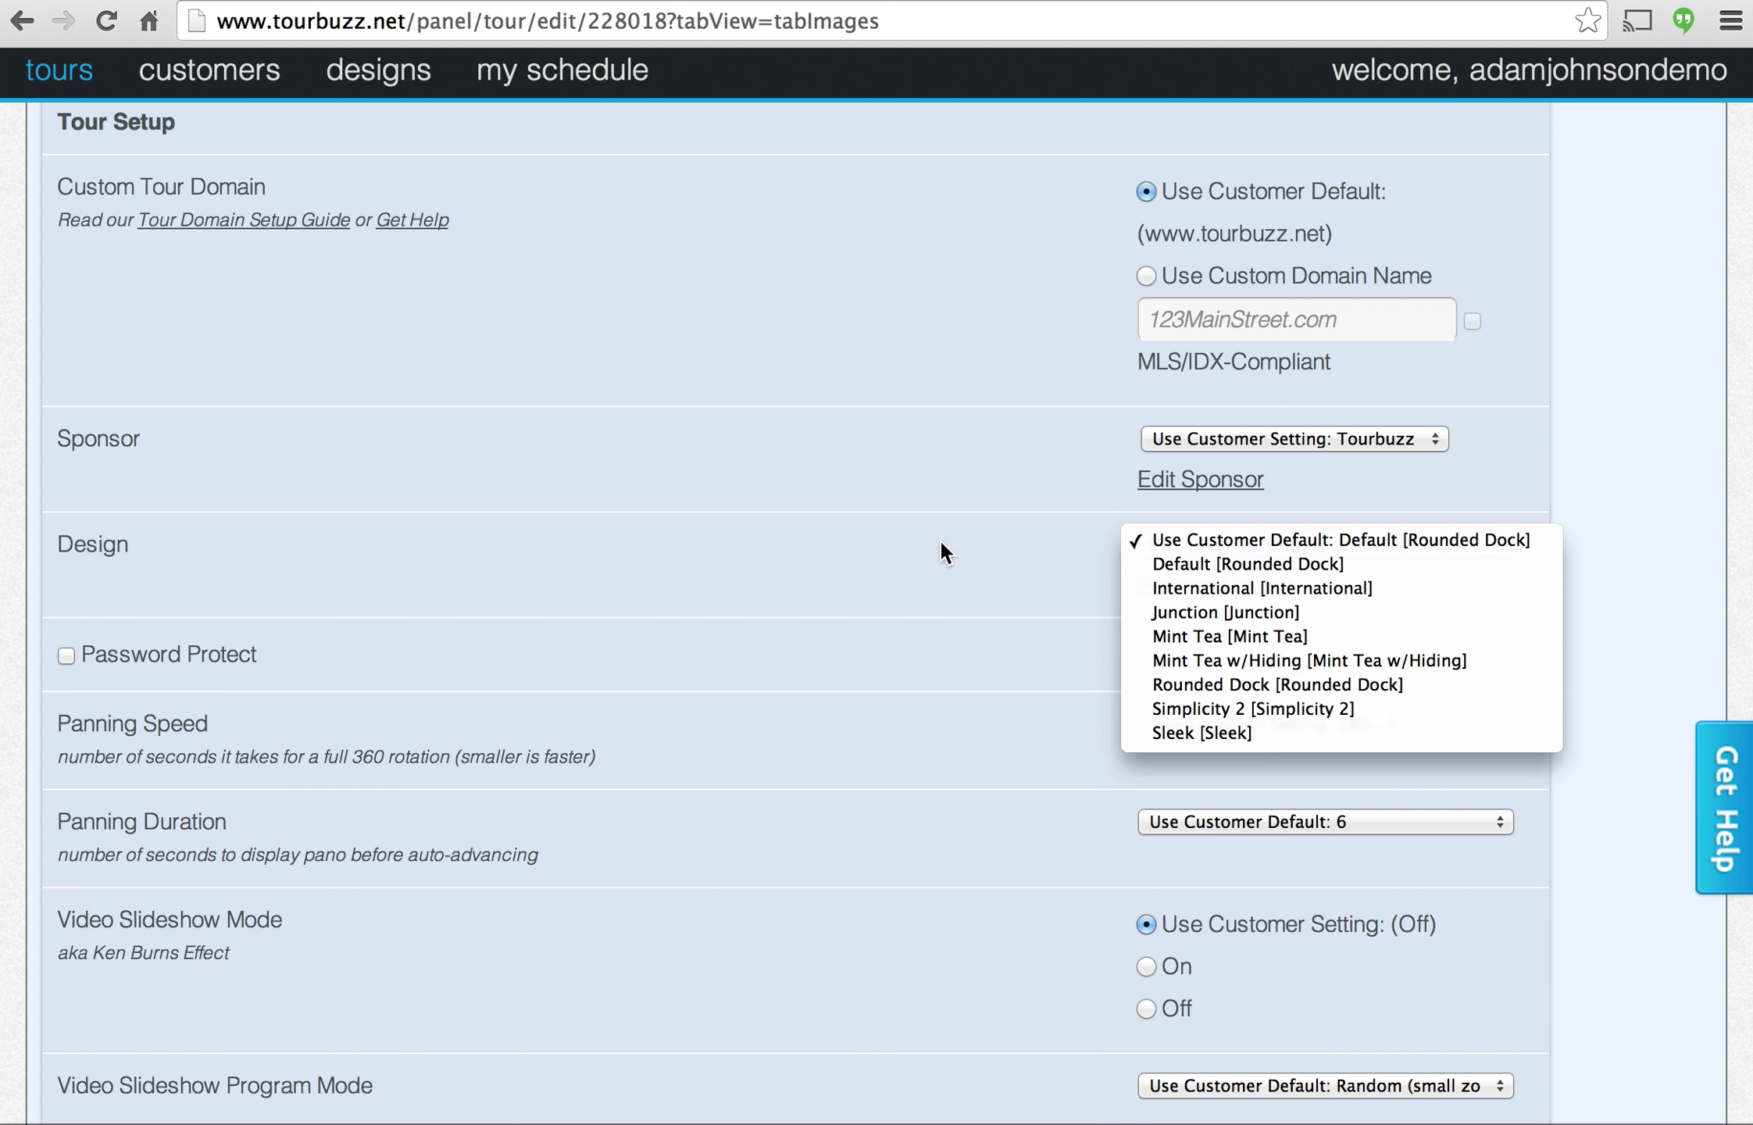
pyautogui.click(1219, 590)
pyautogui.scroll(-4, 951, 708)
pyautogui.scroll(-3, 952, 707)
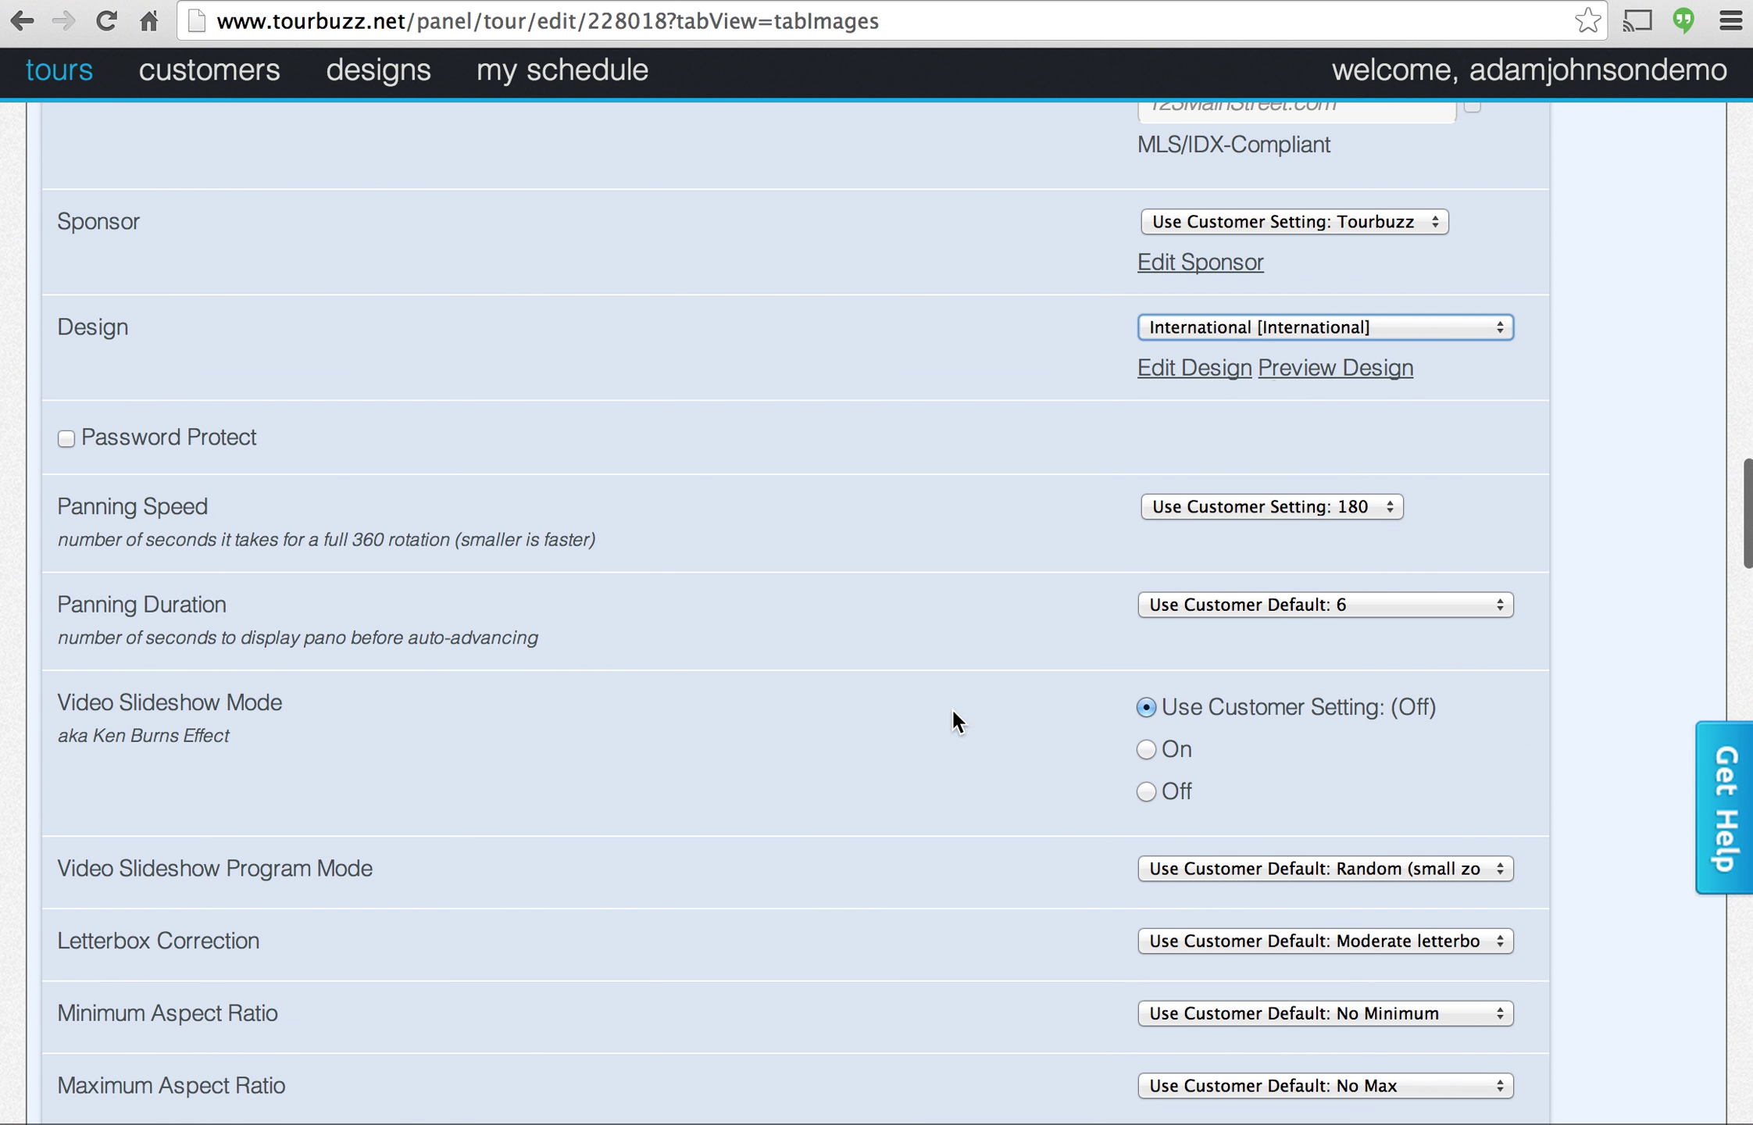
pyautogui.scroll(-4, 905, 591)
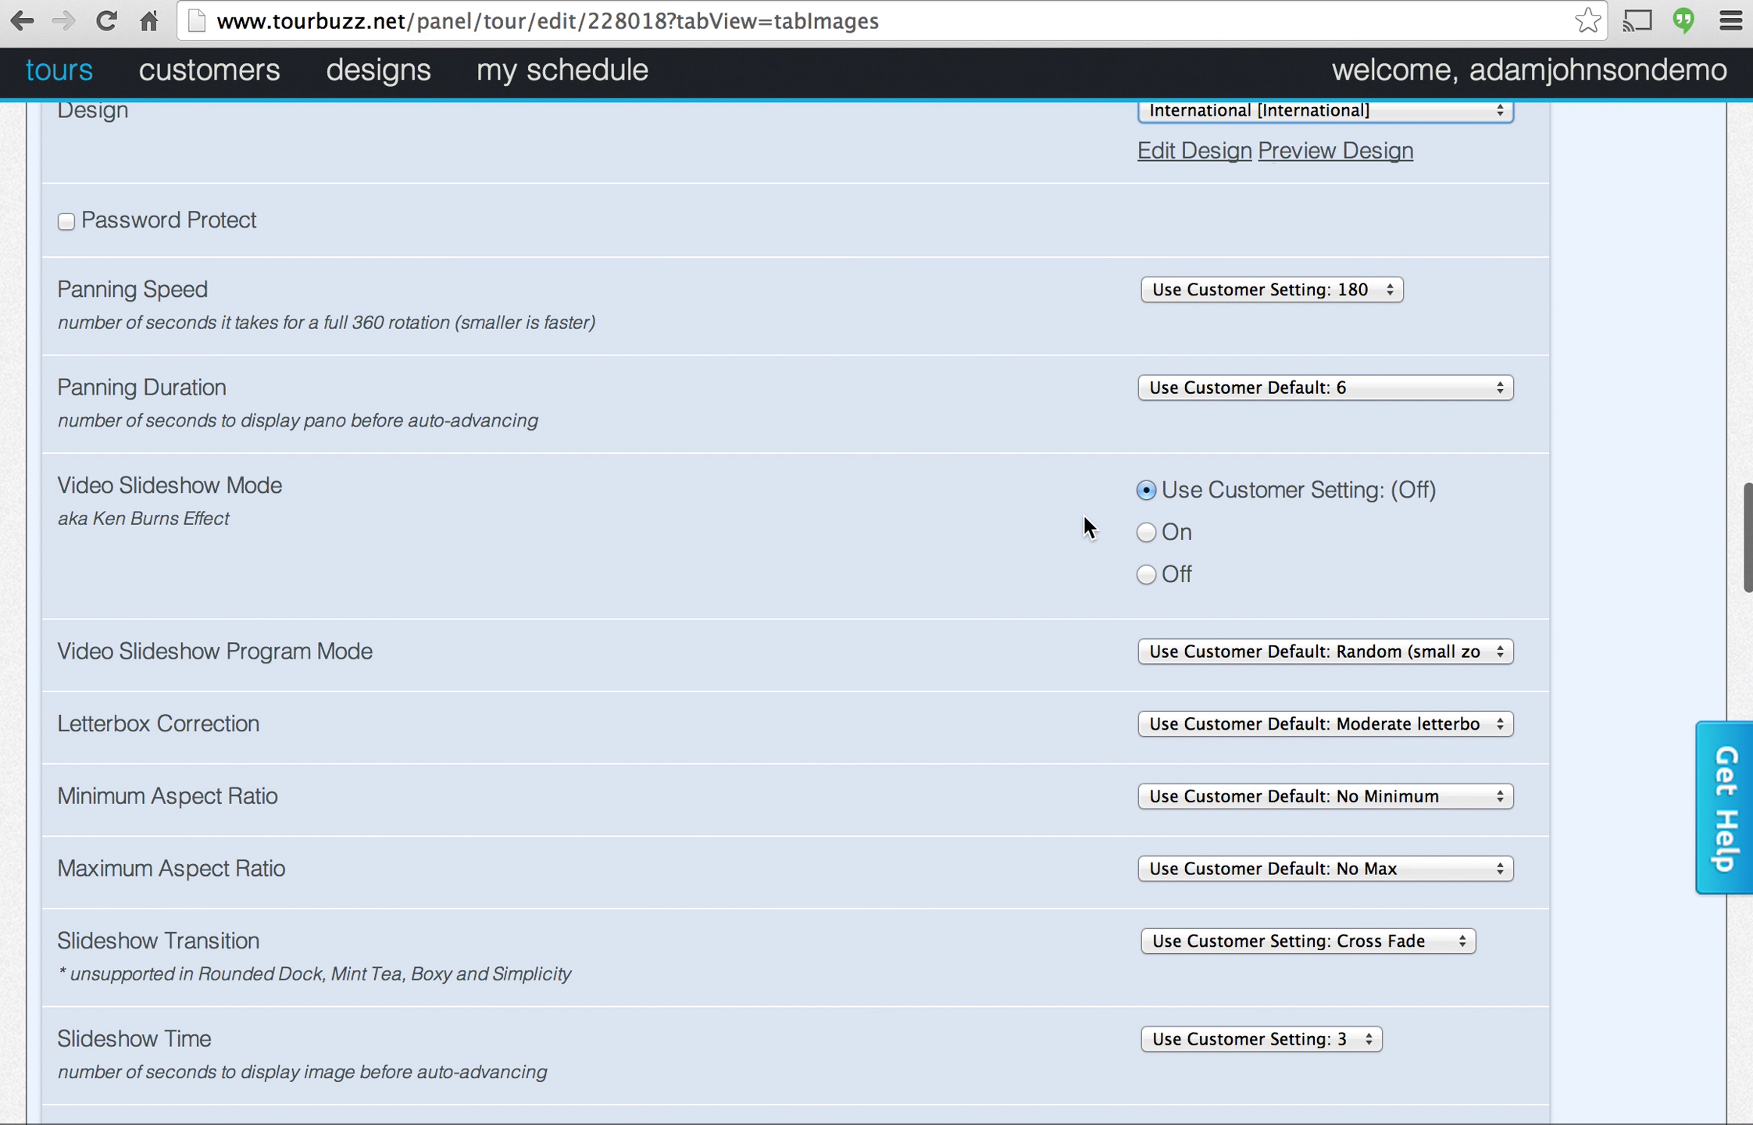
pyautogui.click(1141, 531)
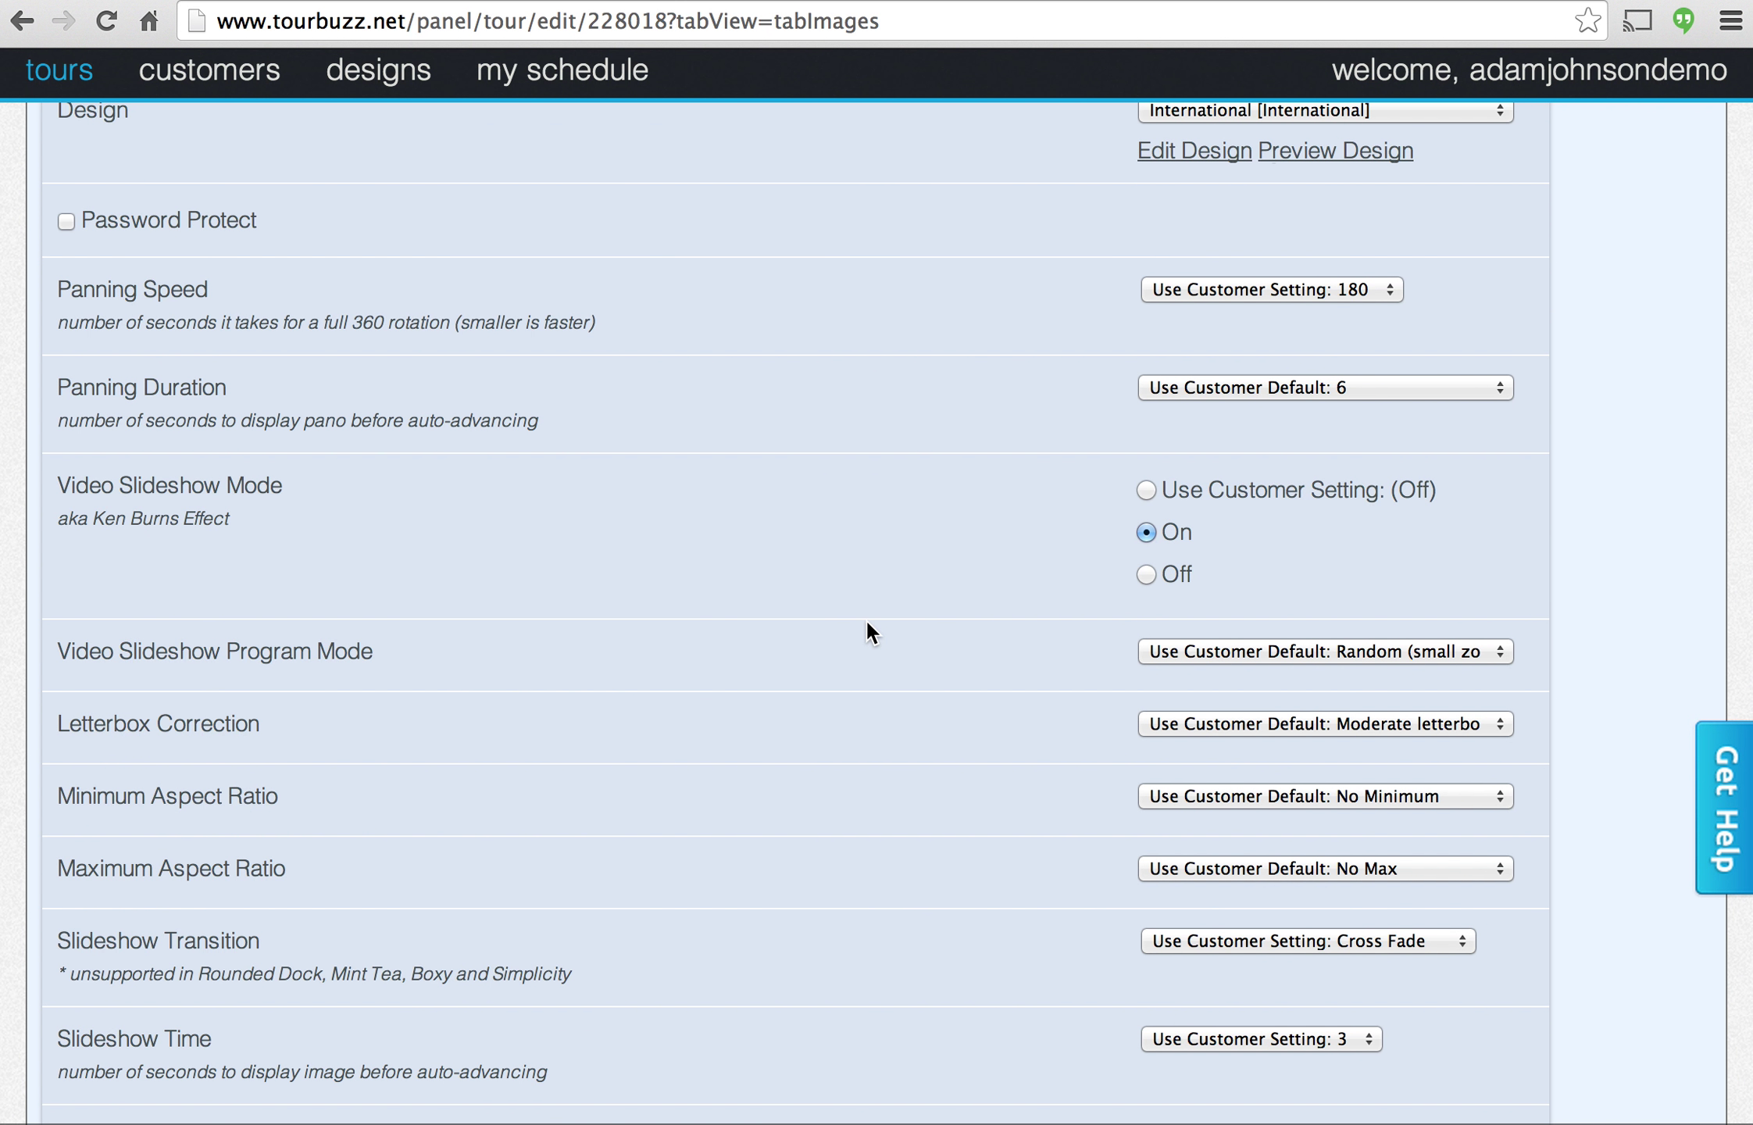
# Save the Info tab settings with Active left checked.
pyautogui.scroll(-20, 866, 619)
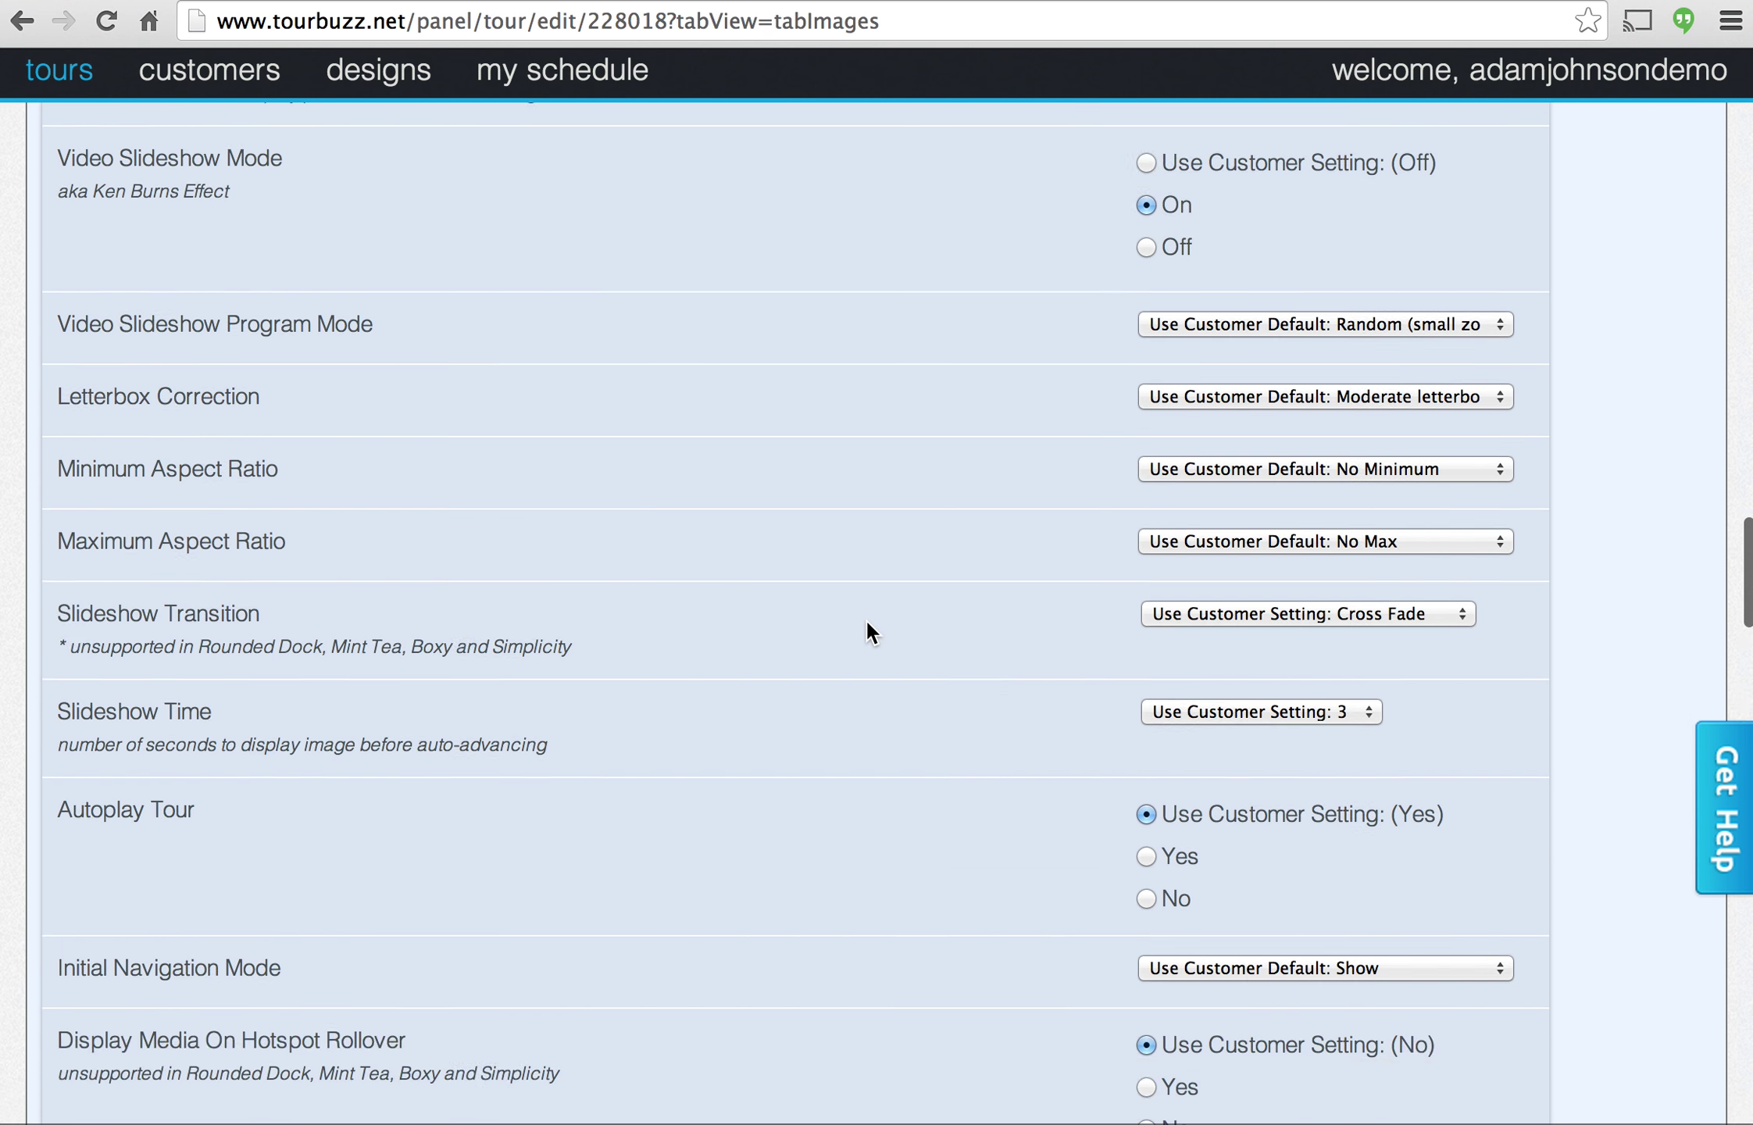
pyautogui.scroll(-20, 866, 621)
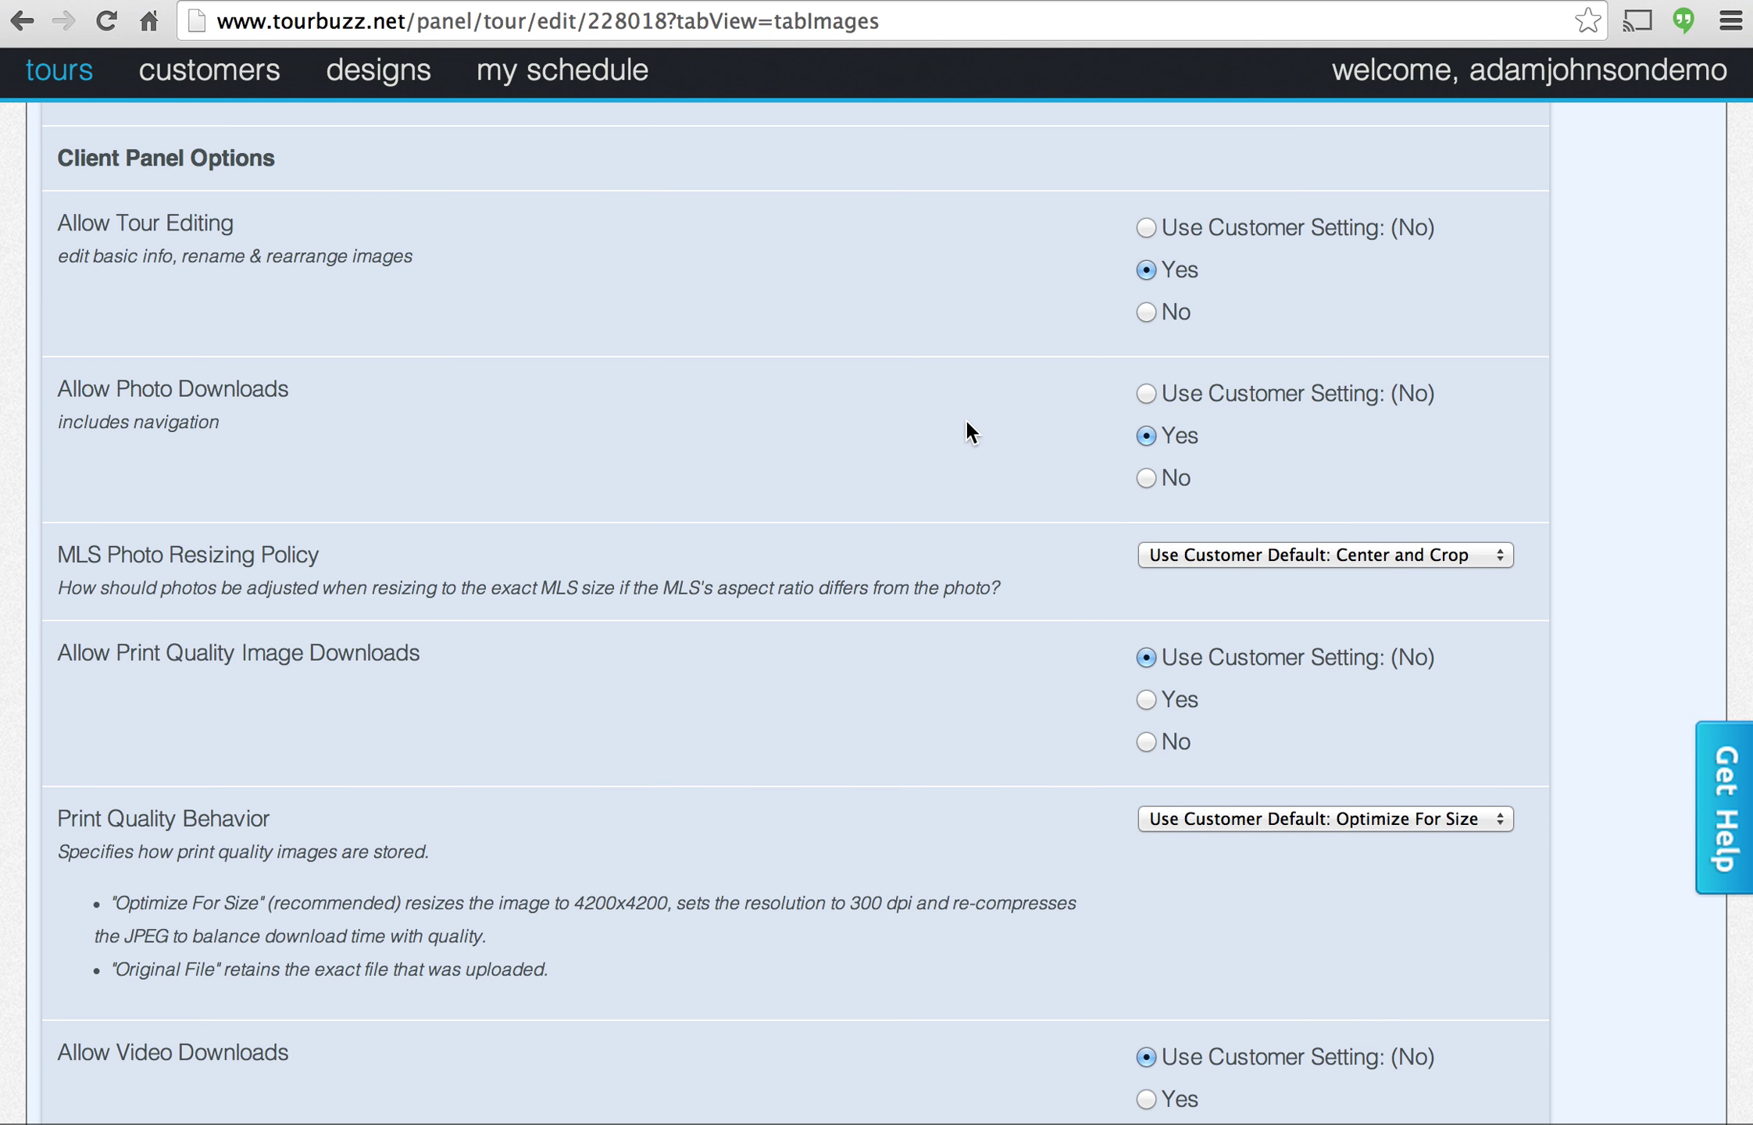
pyautogui.scroll(-15, 857, 457)
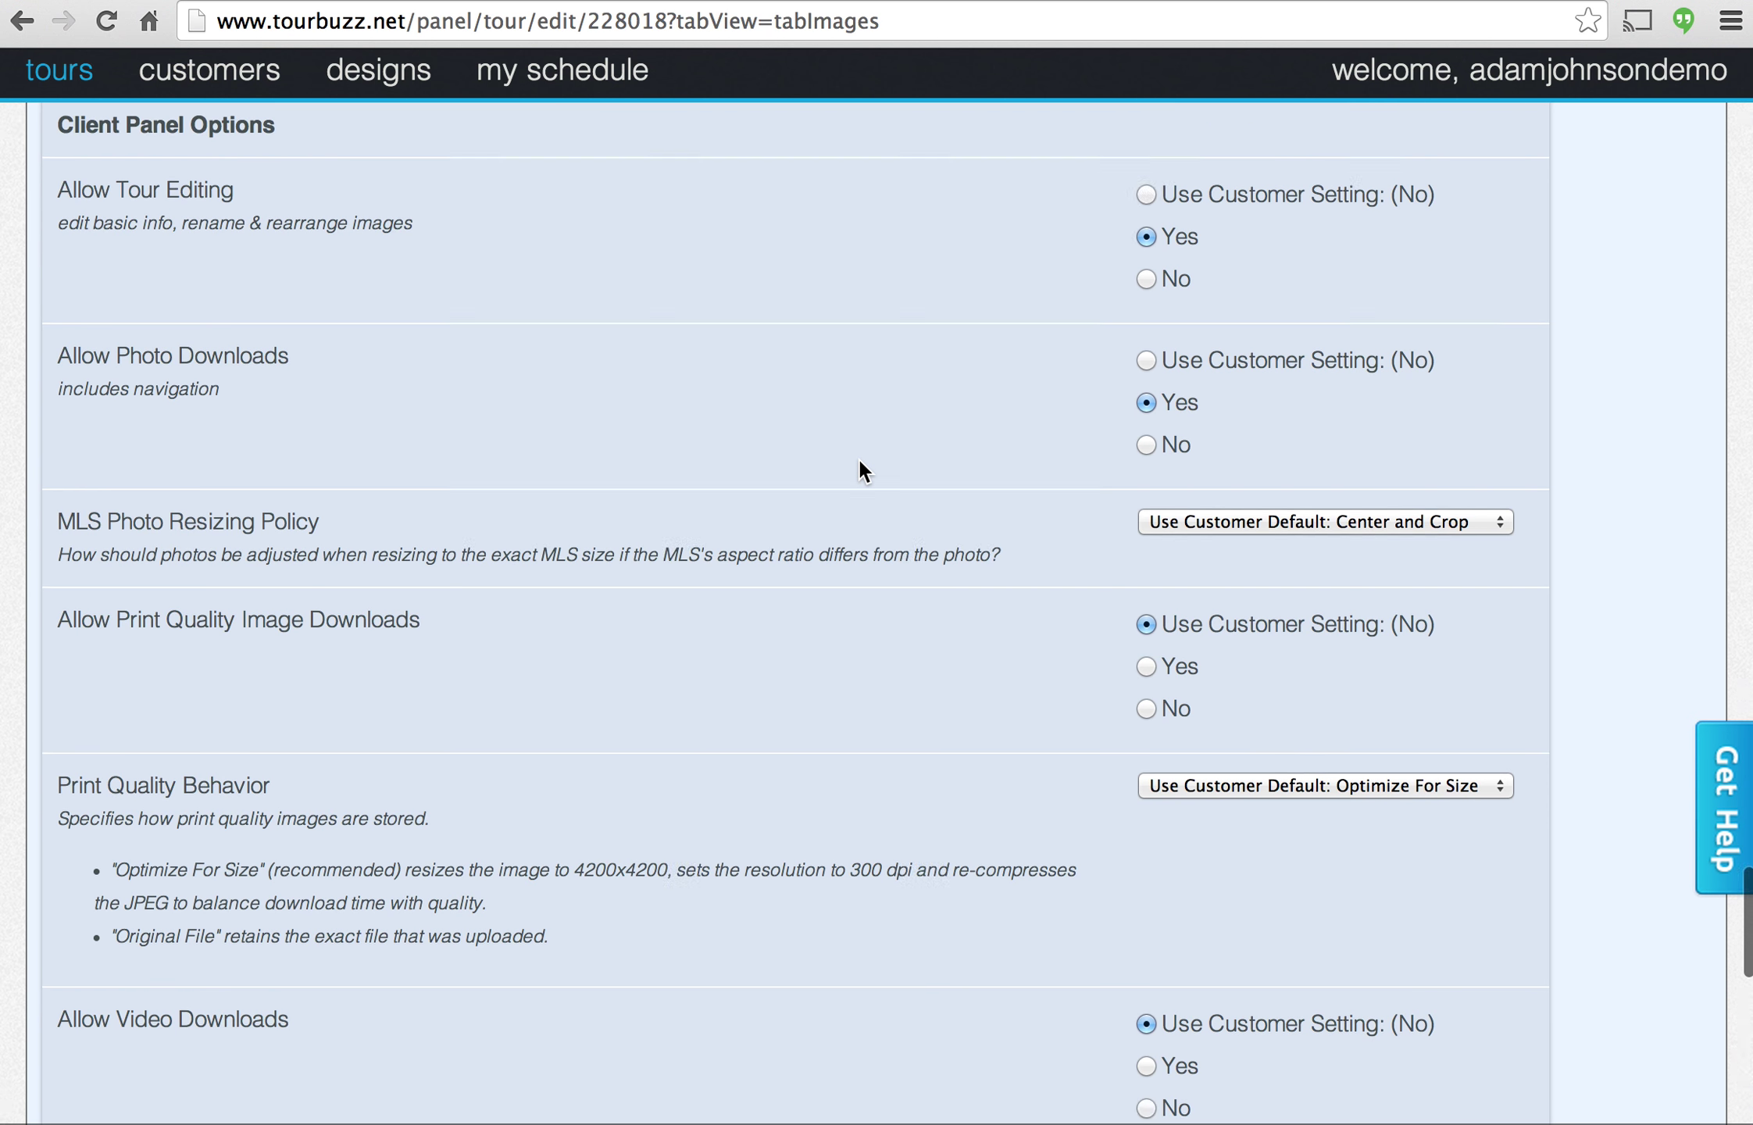
pyautogui.scroll(-4, 857, 458)
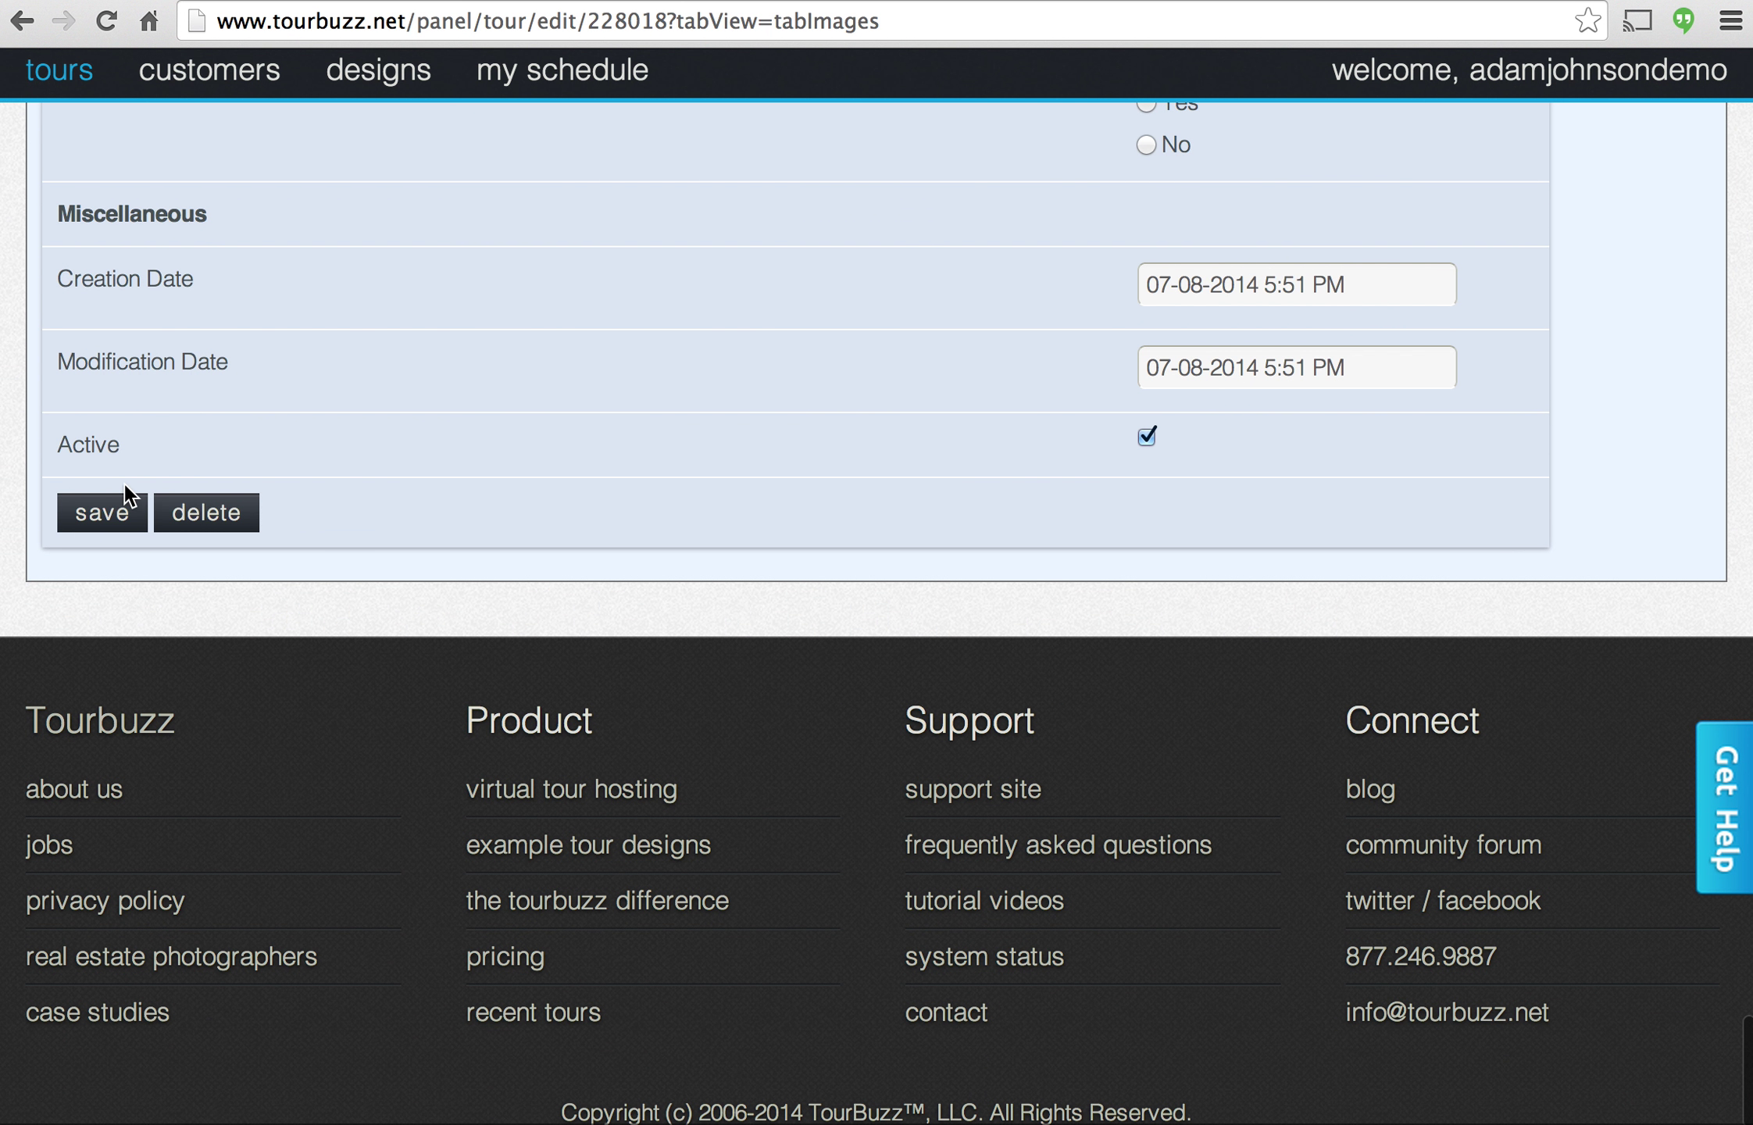
pyautogui.click(84, 506)
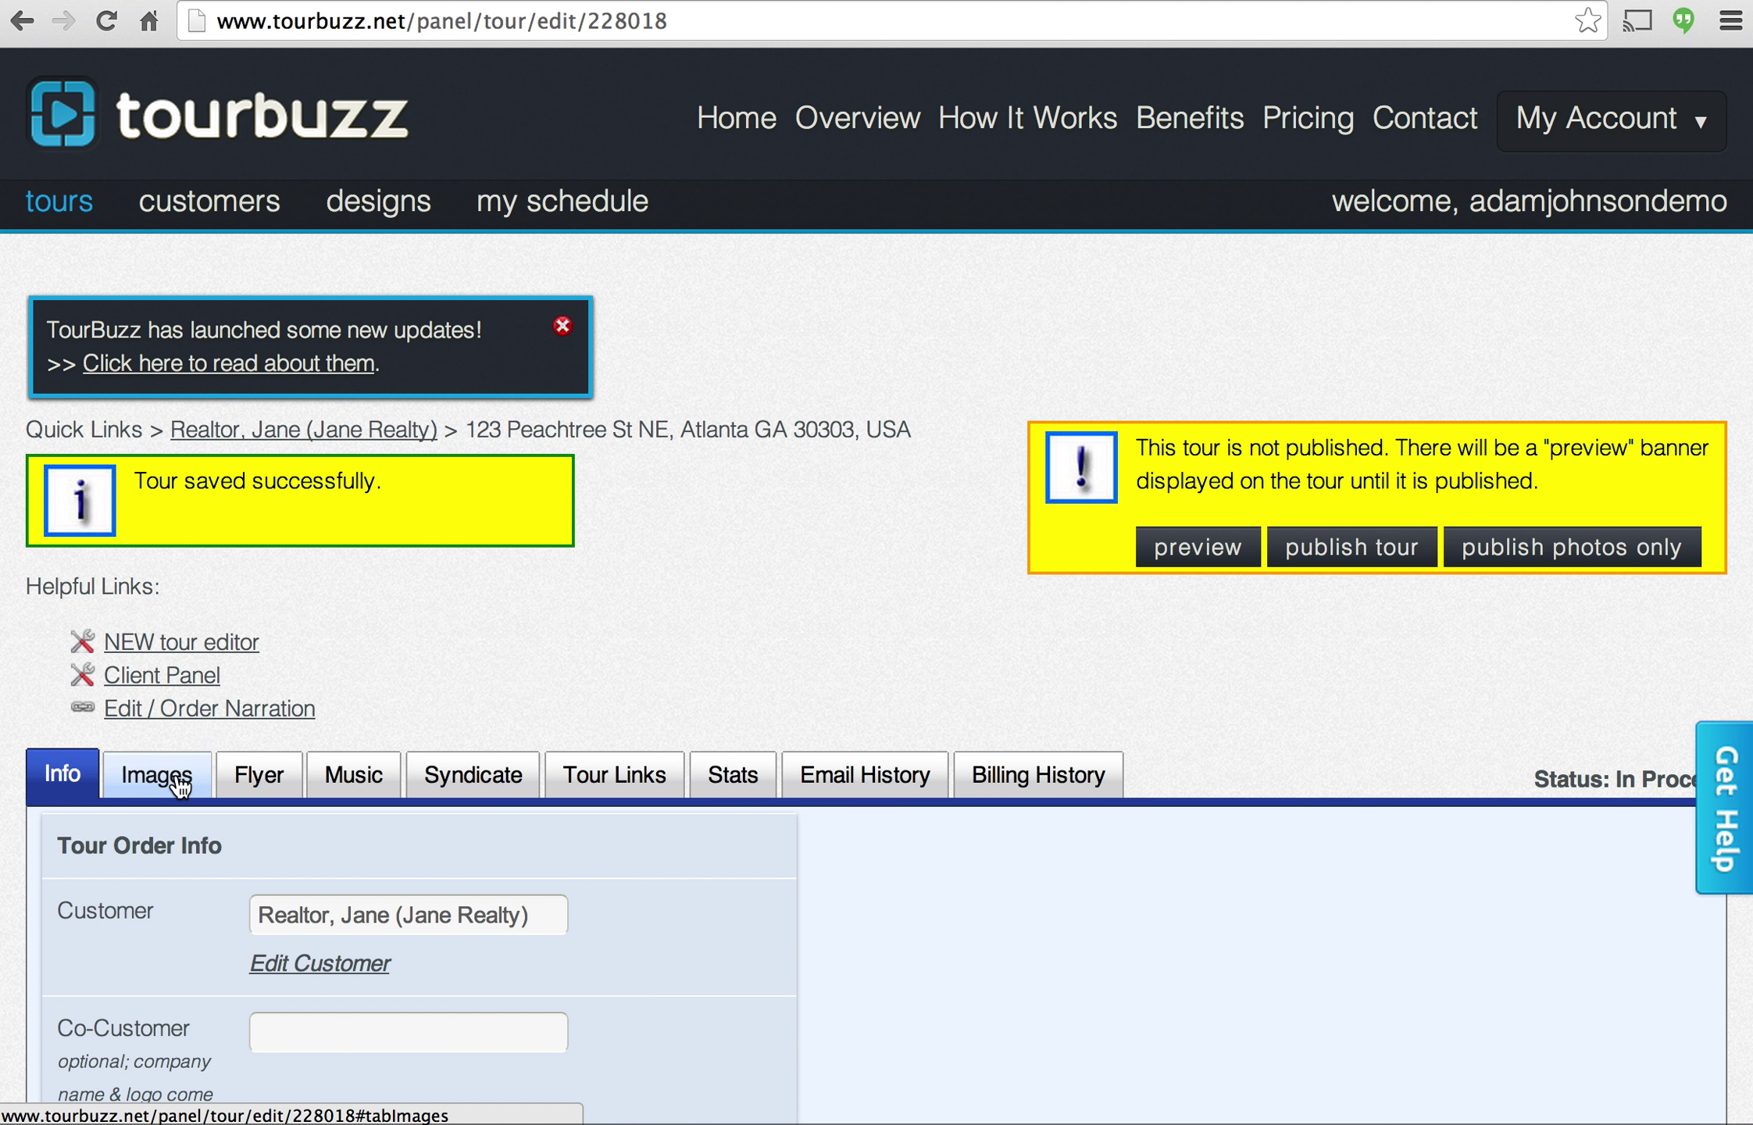
pyautogui.click(160, 775)
# Drag Front Exterior, Living Room and Kitchen ahead of Bedroom, leaving Stream last.
pyautogui.scroll(-2, 452, 692)
pyautogui.scroll(-5, 451, 691)
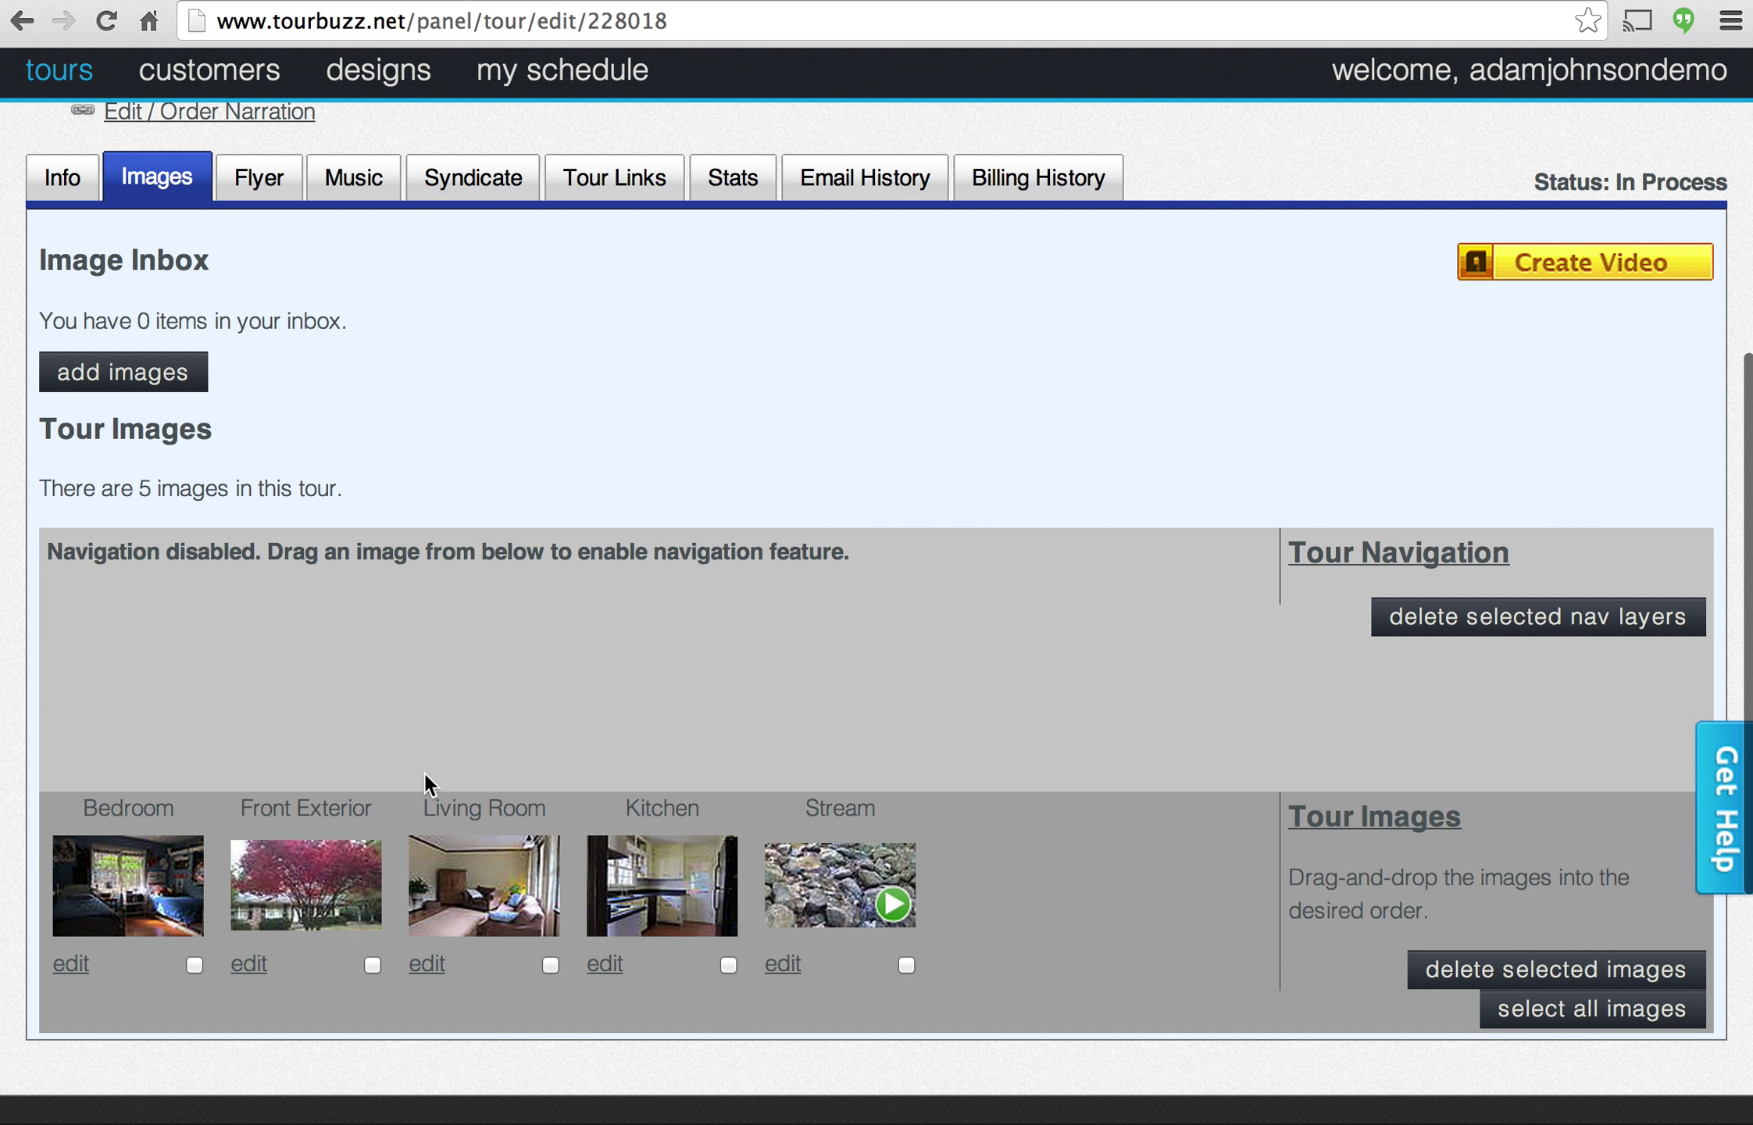
pyautogui.moveTo(318, 871); pyautogui.dragTo(115, 863)
pyautogui.moveTo(461, 898); pyautogui.dragTo(289, 891)
pyautogui.moveTo(672, 891); pyautogui.dragTo(500, 859)
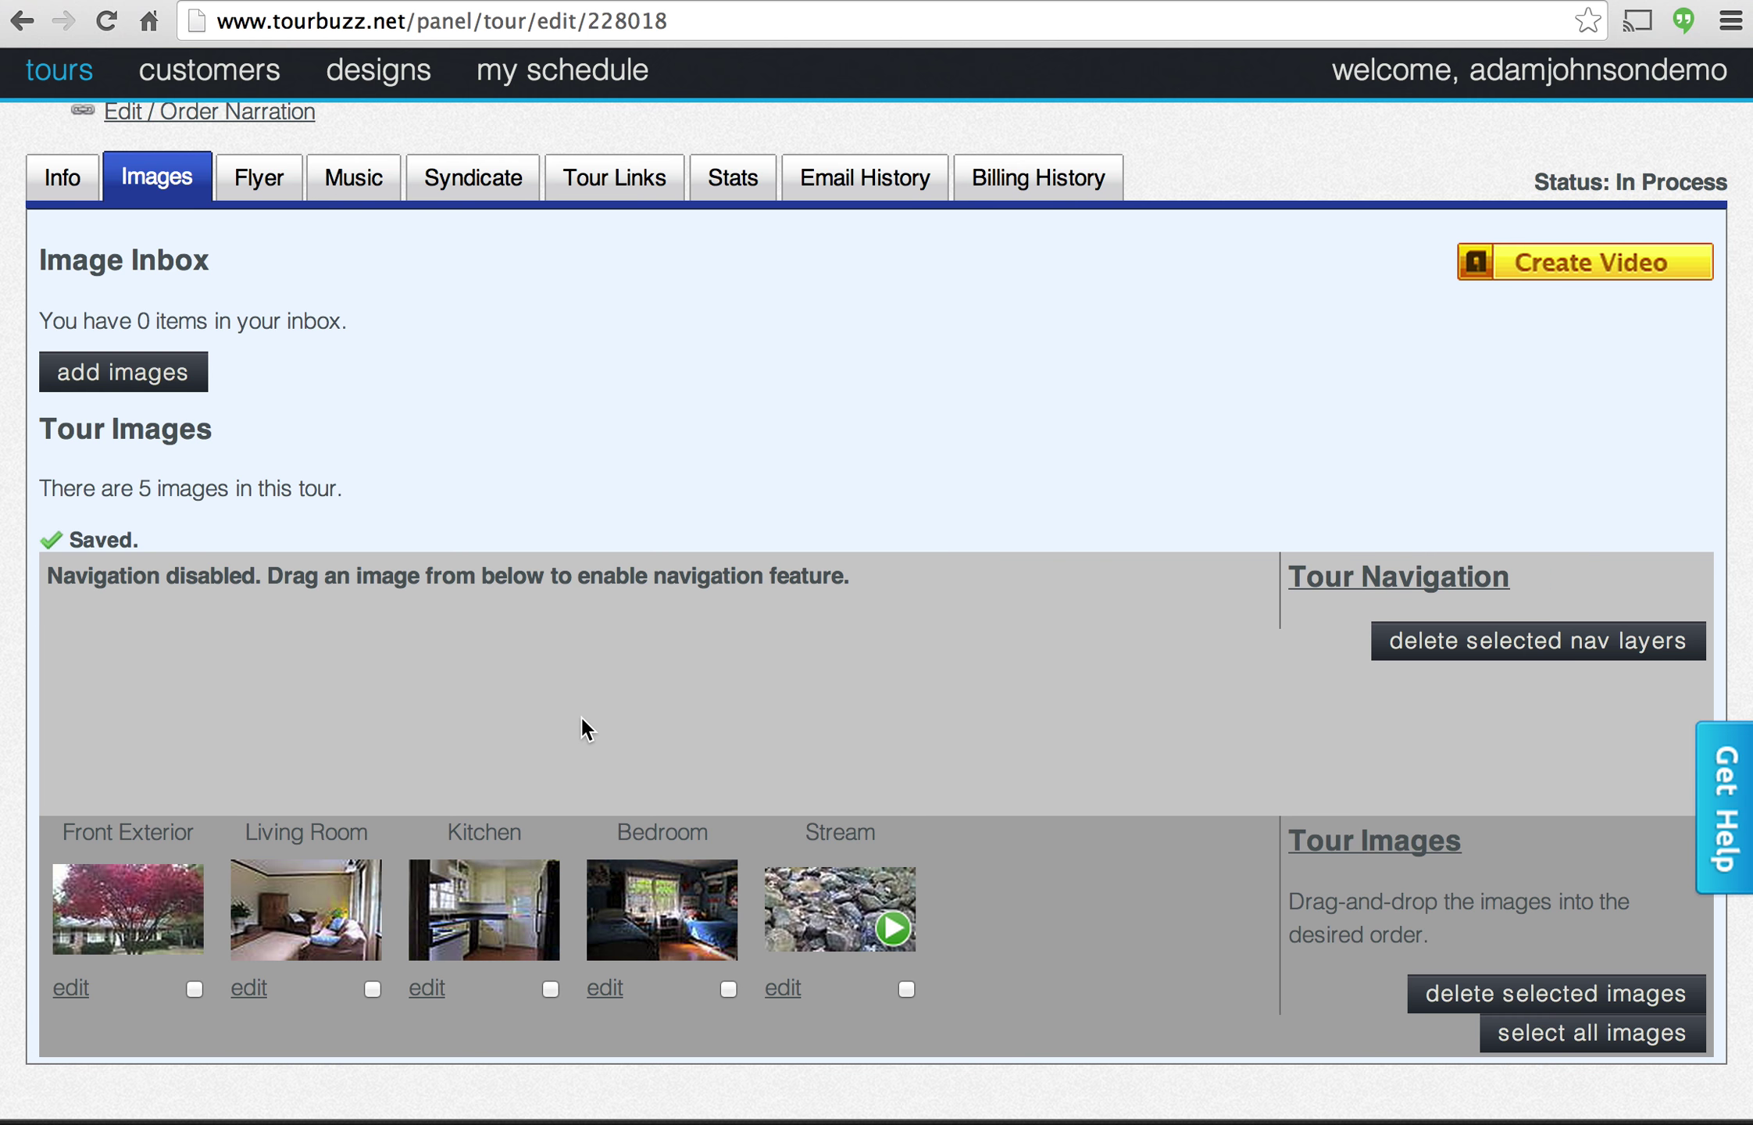
pyautogui.scroll(1, 248, 629)
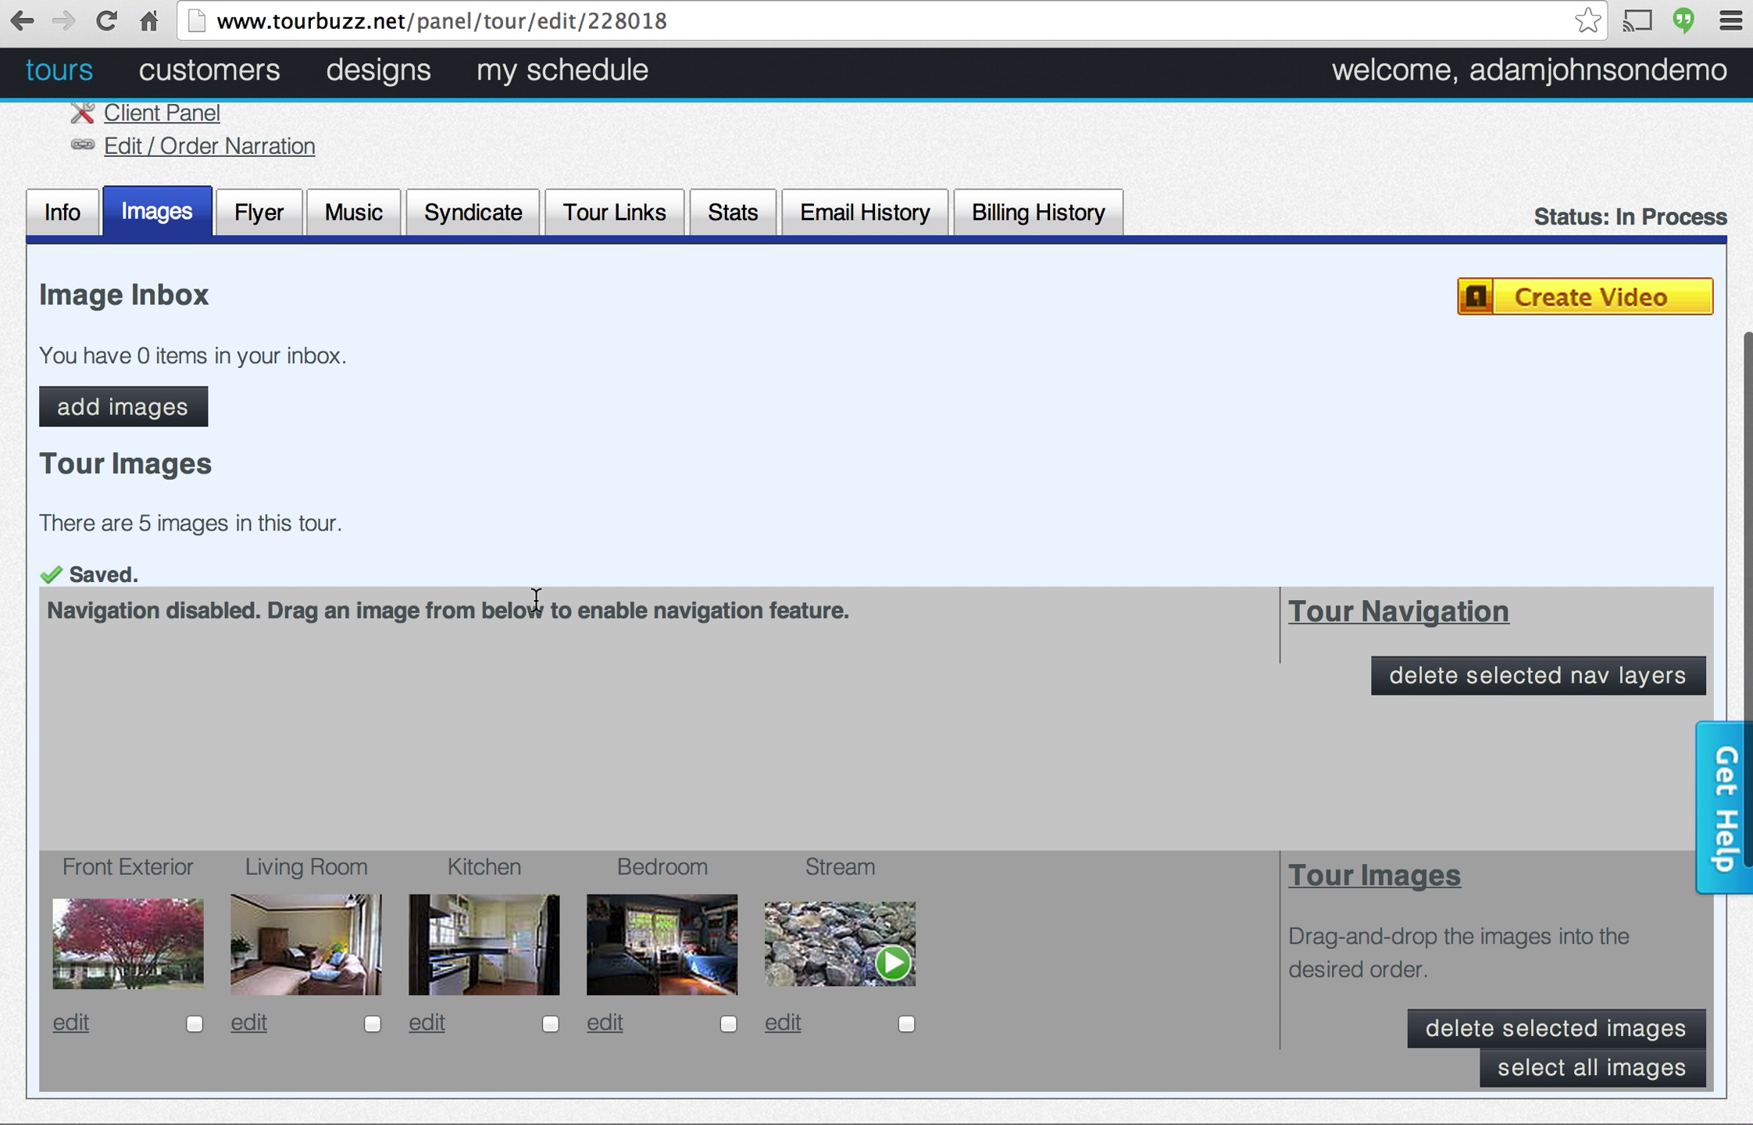
pyautogui.scroll(1, 536, 599)
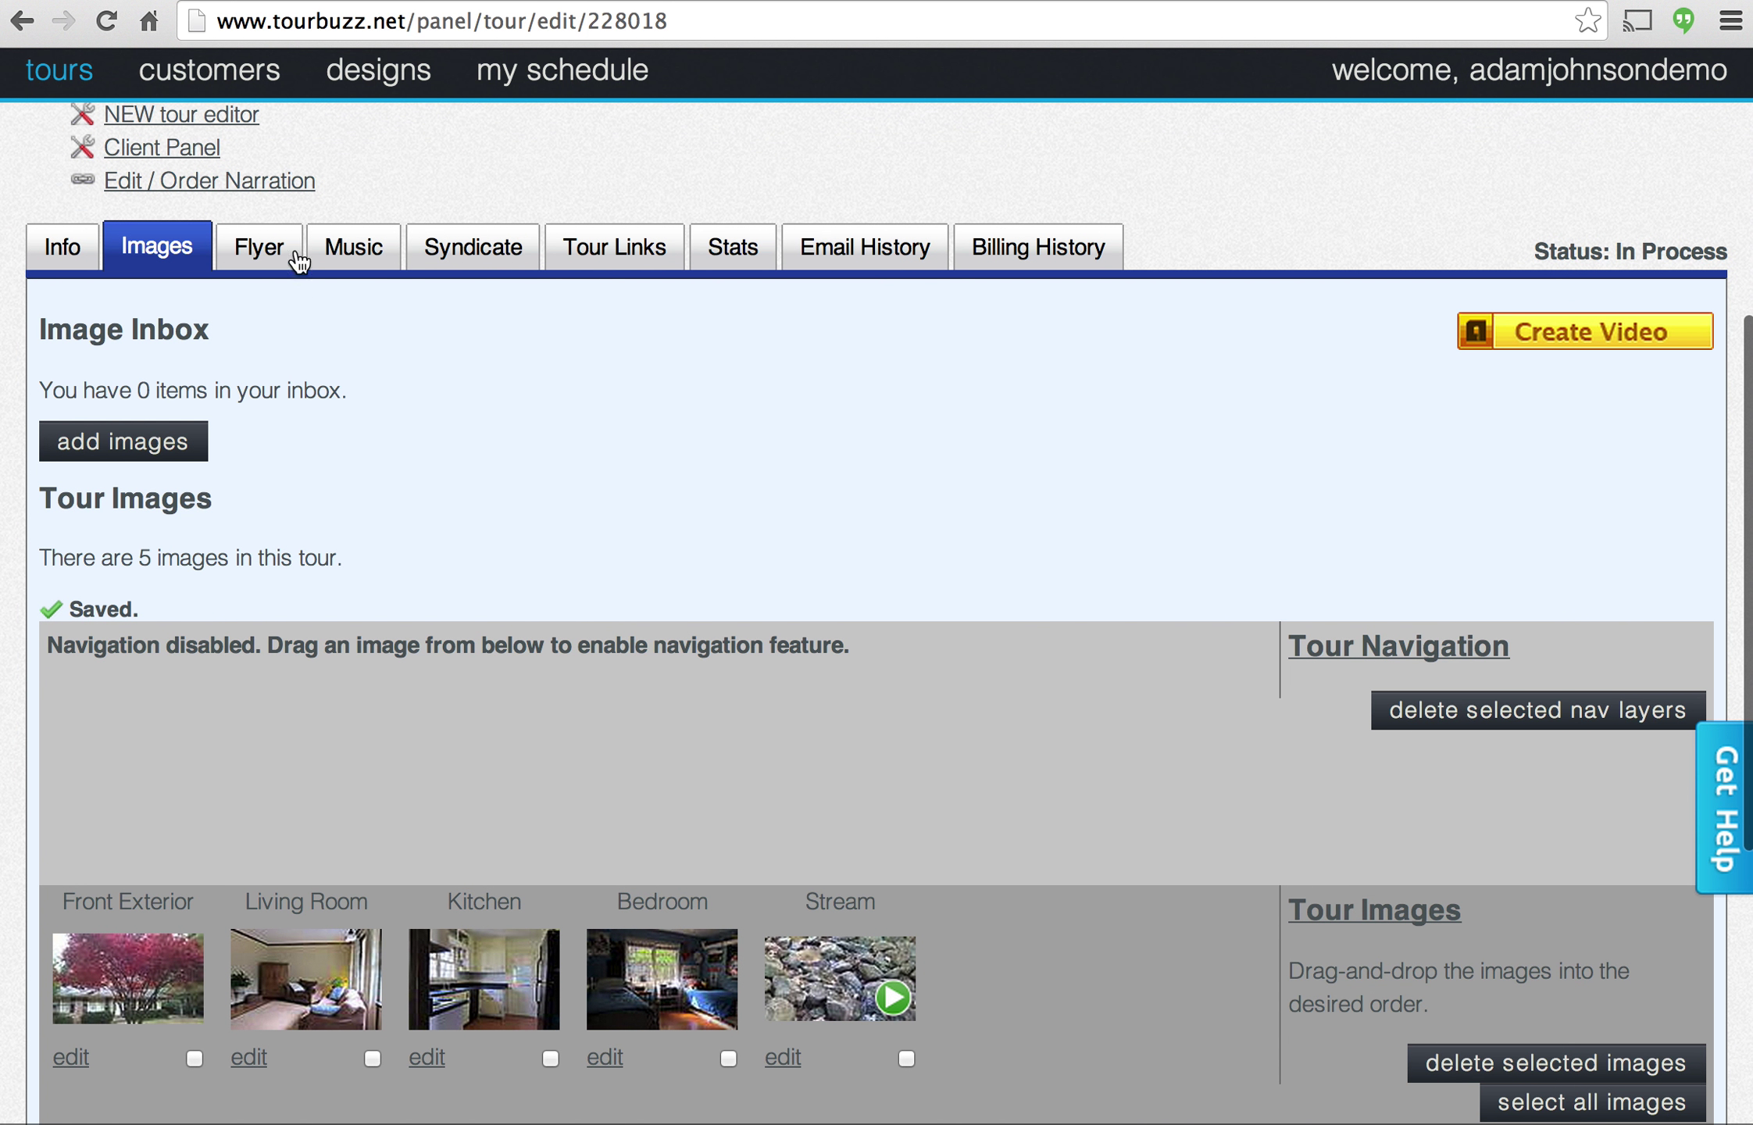
# Put Front Exterior in the flyer's main slot, swap Living Room and Kitchen, and save the flyer.
pyautogui.click(260, 247)
pyautogui.scroll(-2, 480, 580)
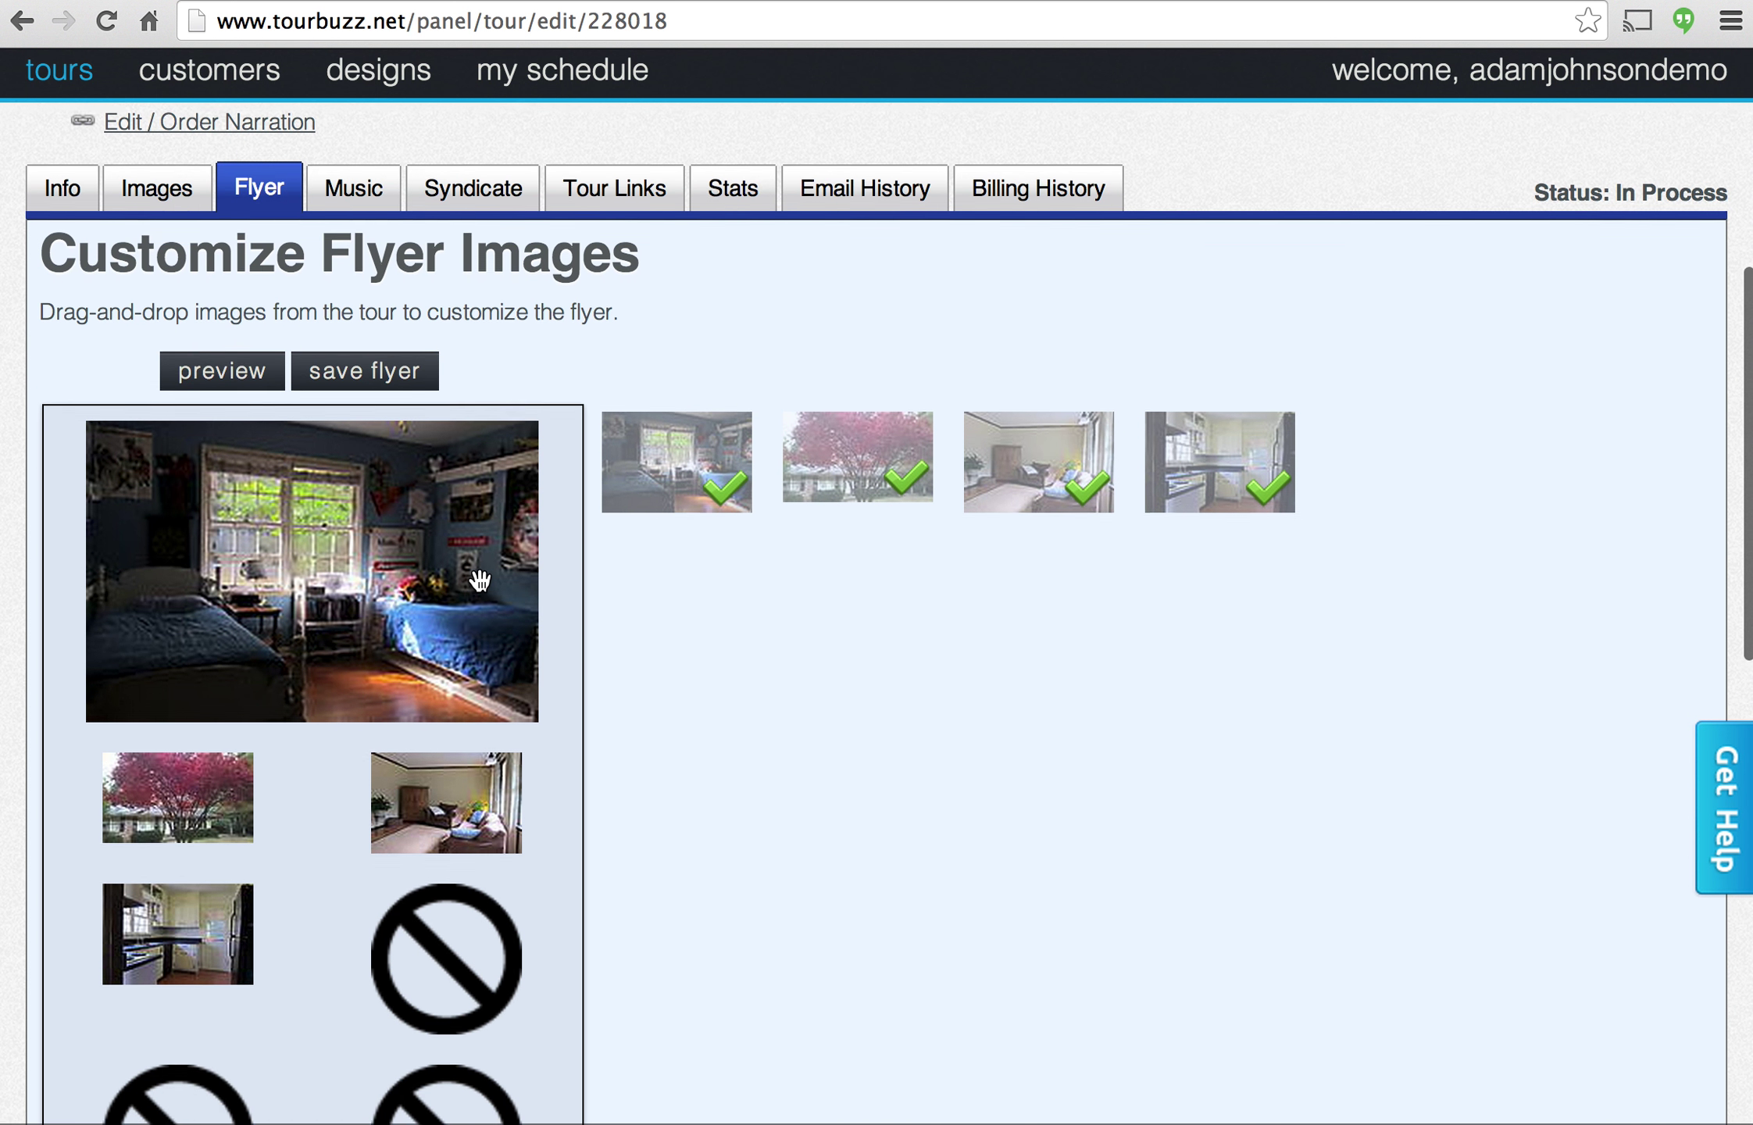
pyautogui.scroll(-2, 477, 587)
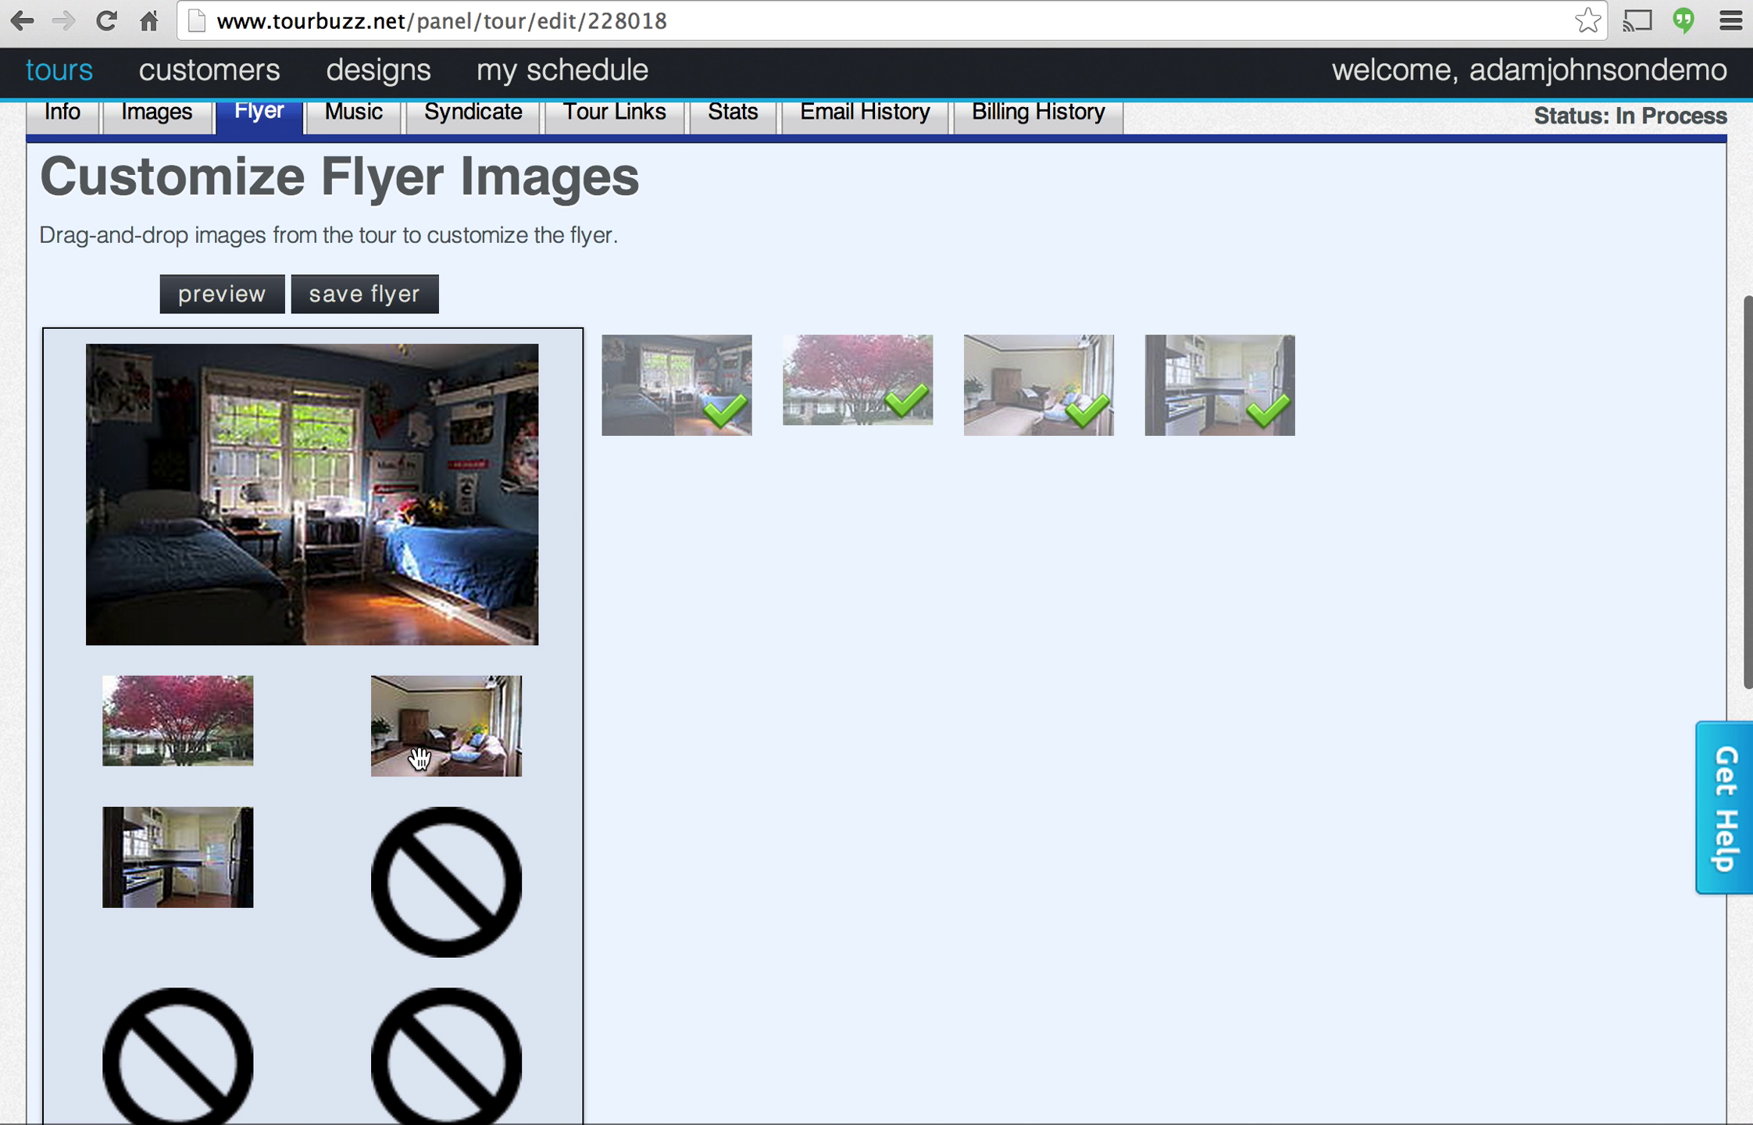
pyautogui.moveTo(419, 756); pyautogui.dragTo(193, 872)
pyautogui.moveTo(170, 732); pyautogui.dragTo(230, 472)
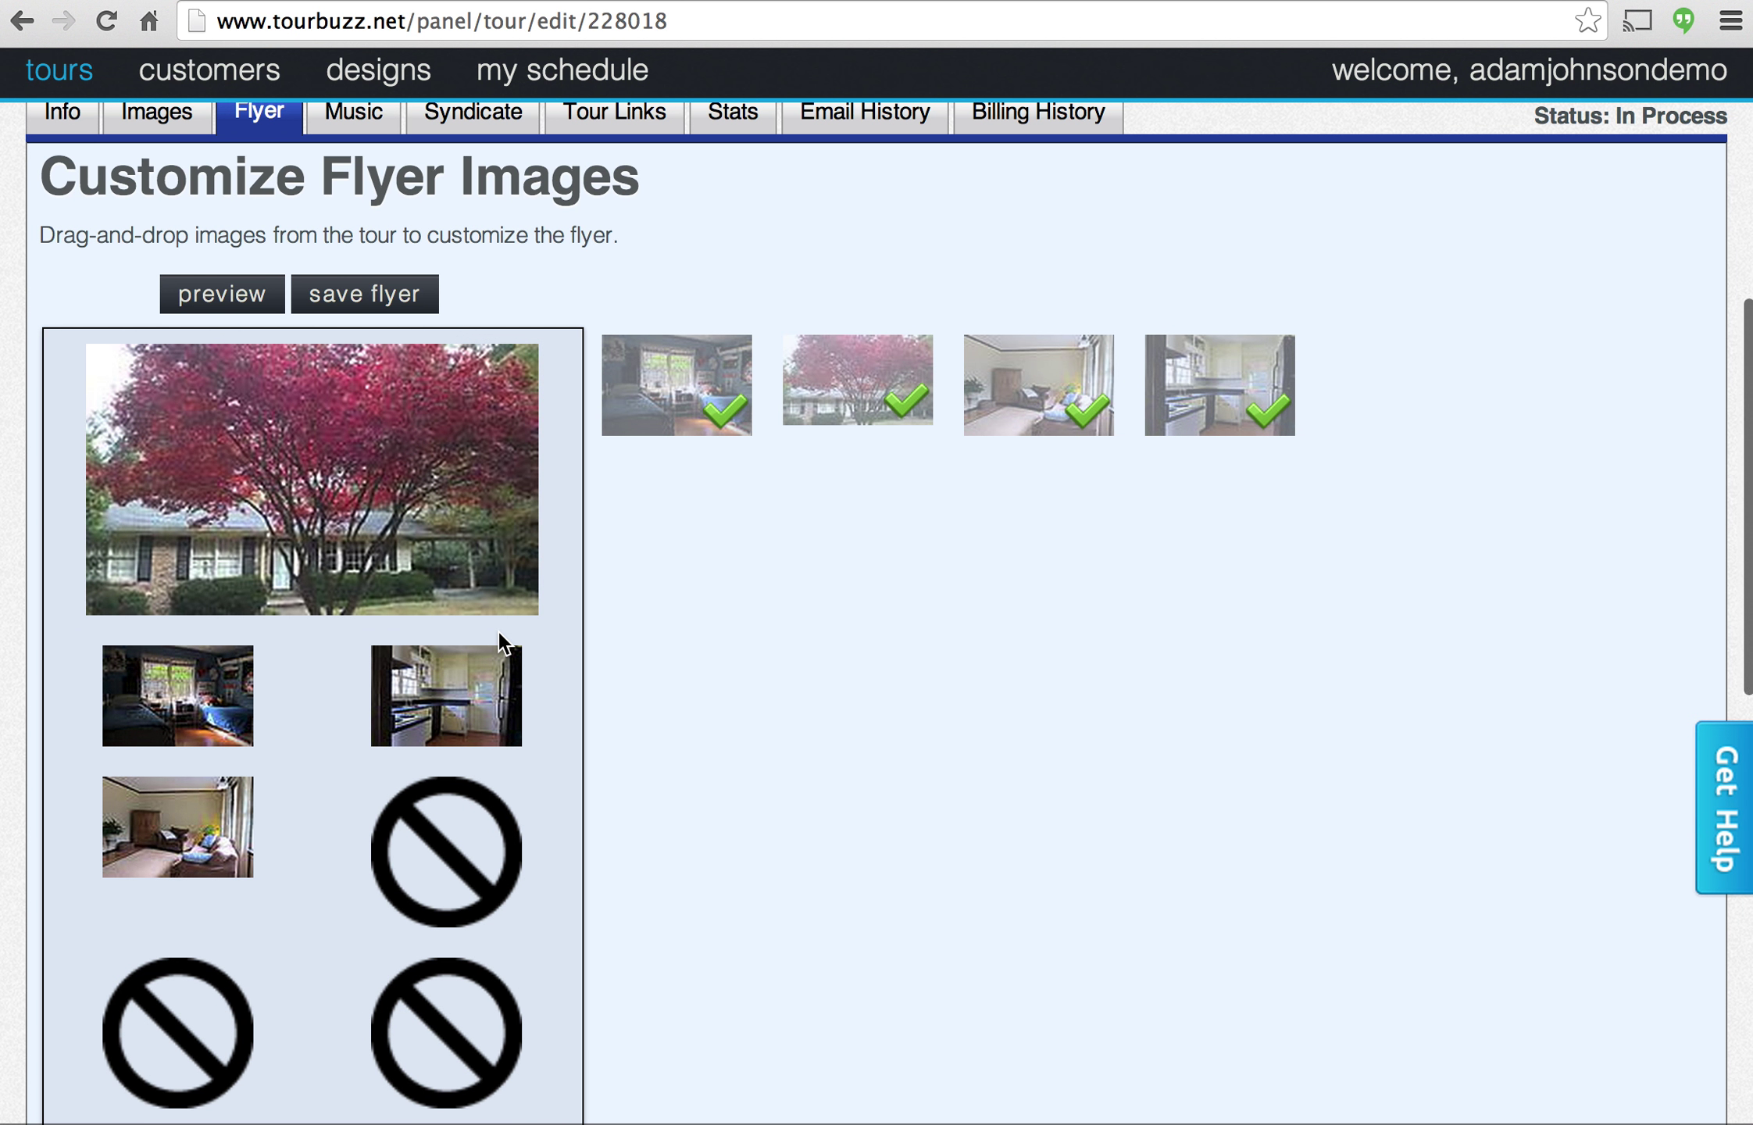
pyautogui.scroll(-3, 377, 895)
pyautogui.scroll(5, 484, 611)
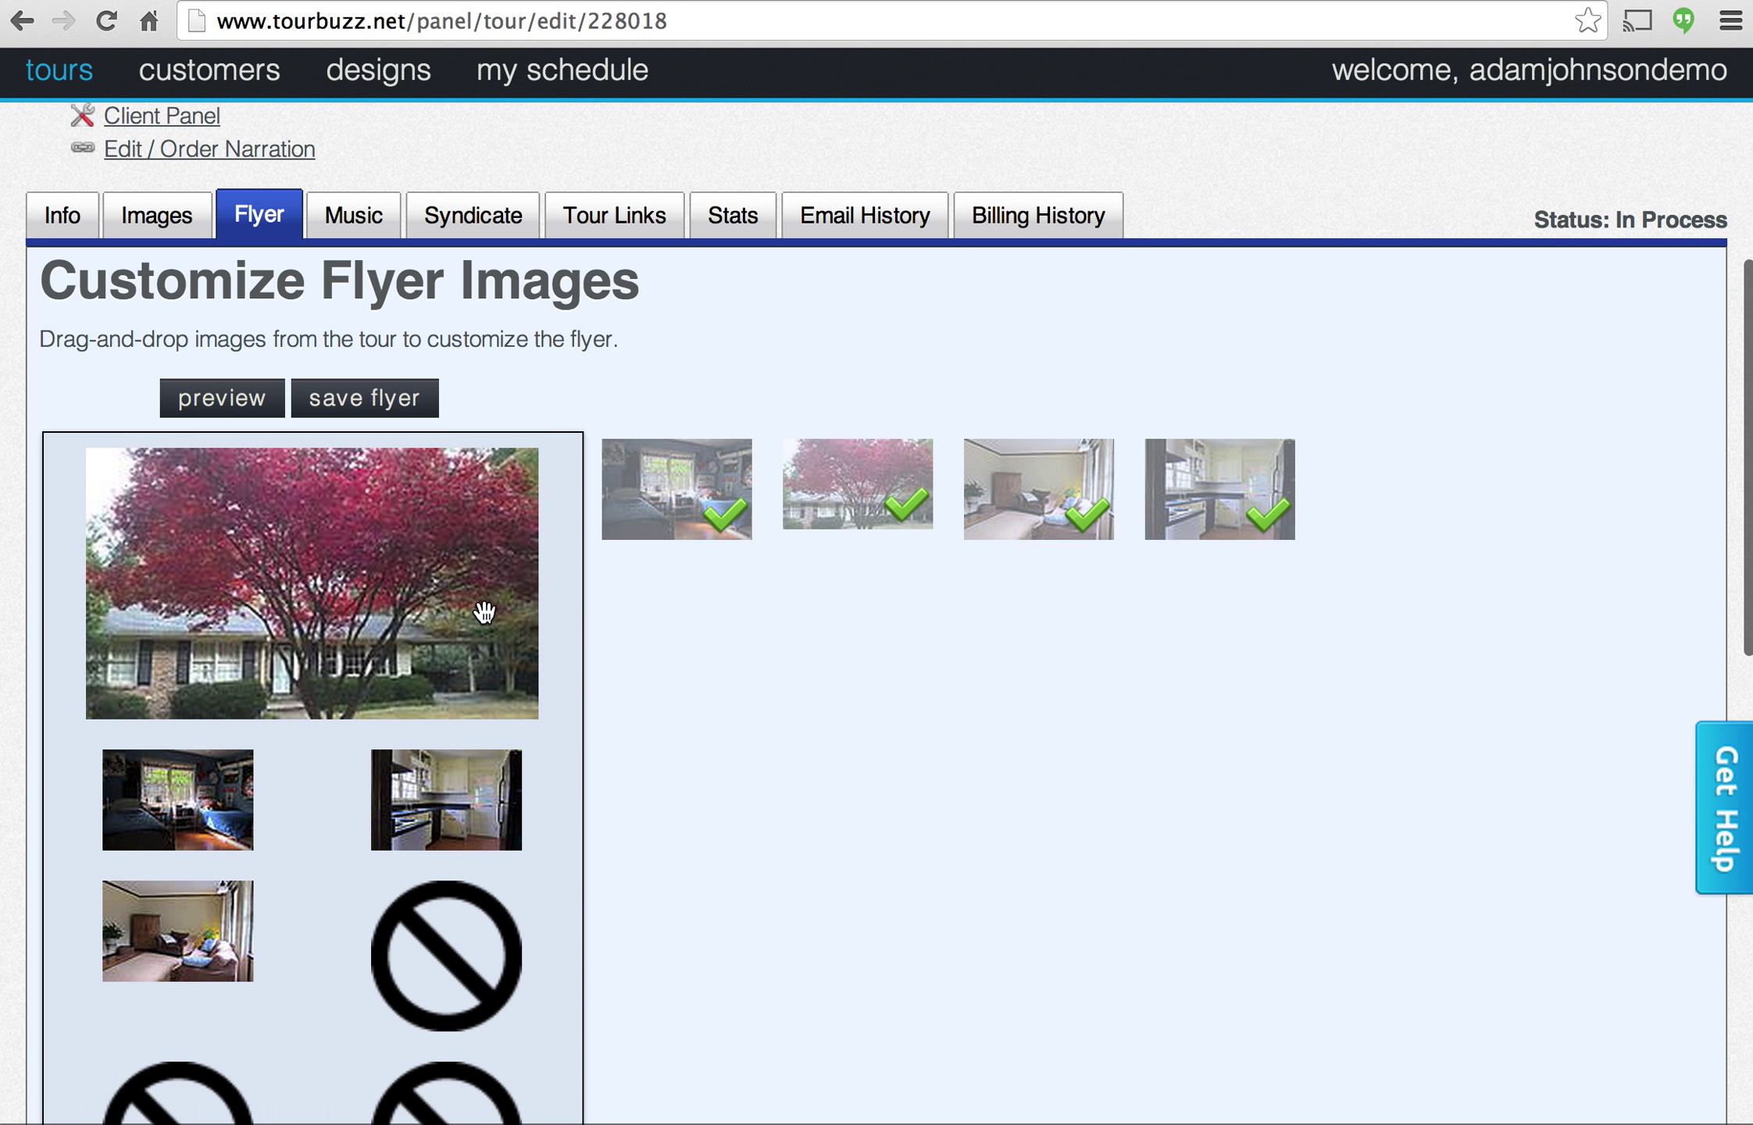
pyautogui.scroll(1, 407, 641)
pyautogui.rightClick(356, 437)
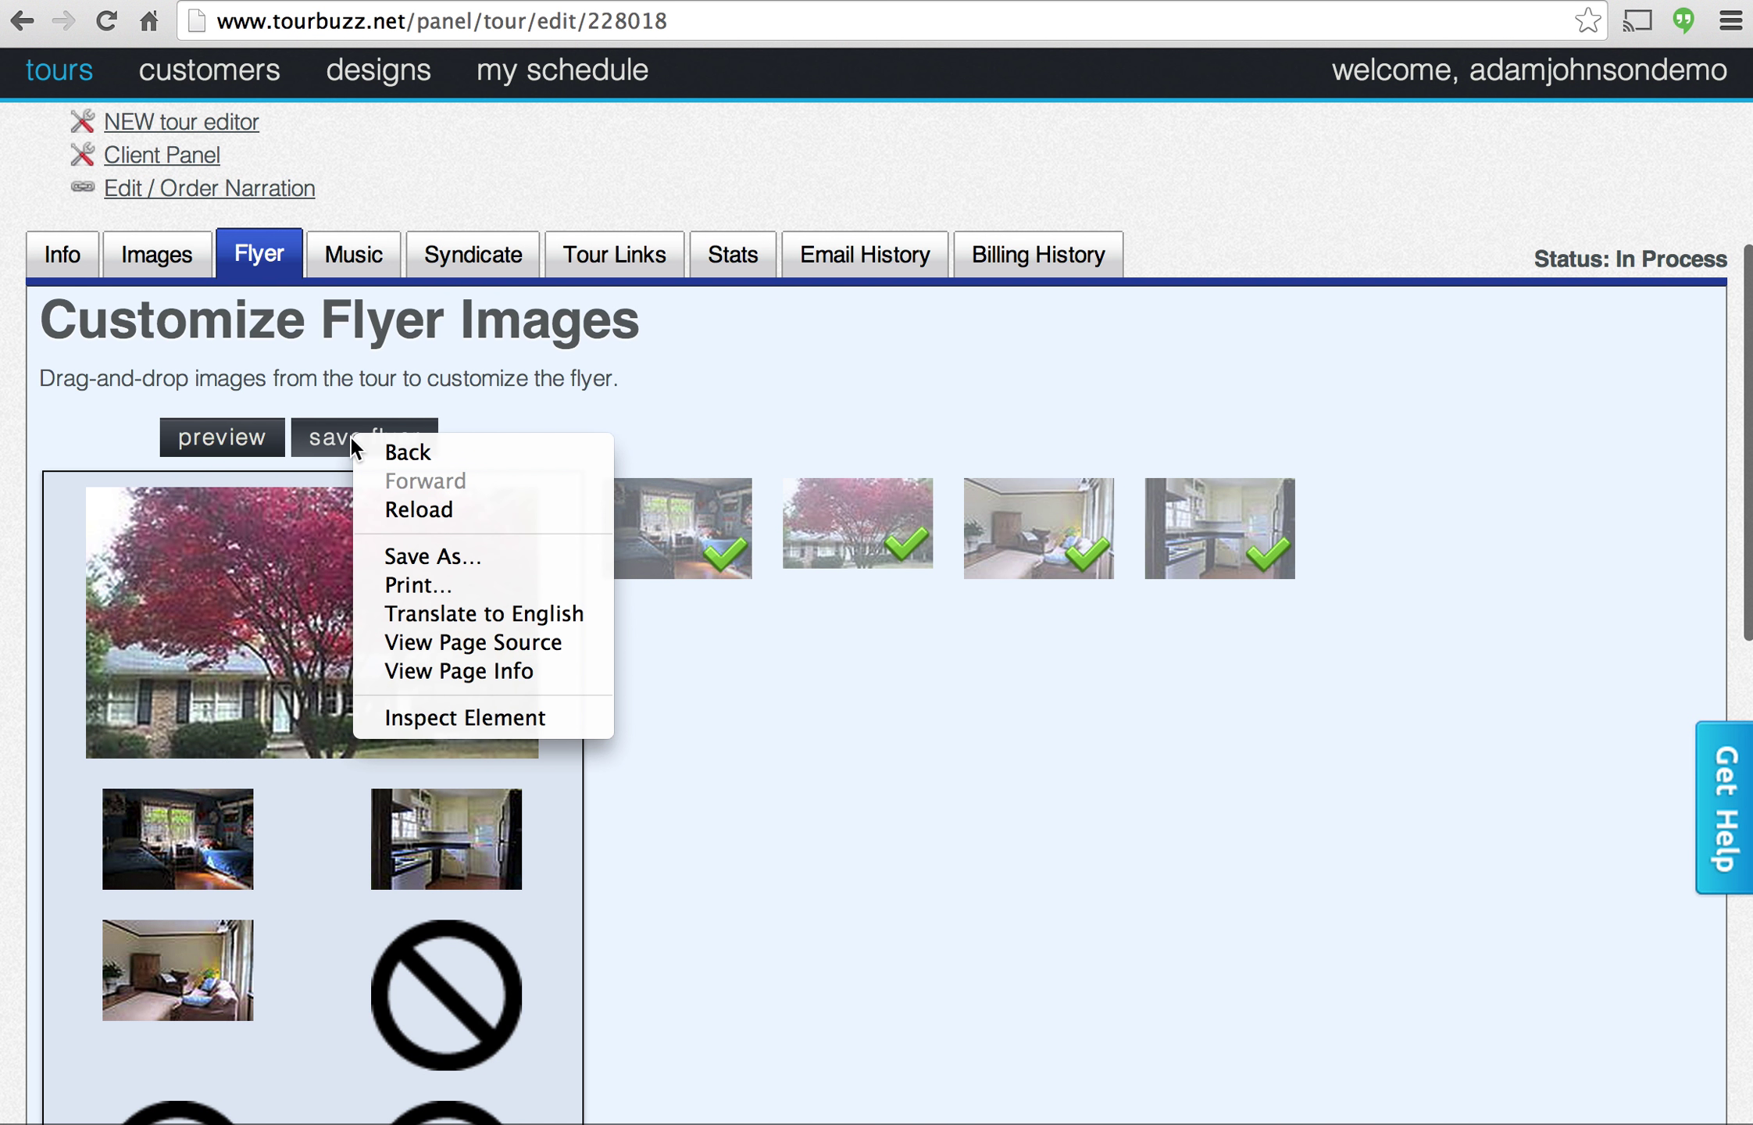
pyautogui.click(314, 440)
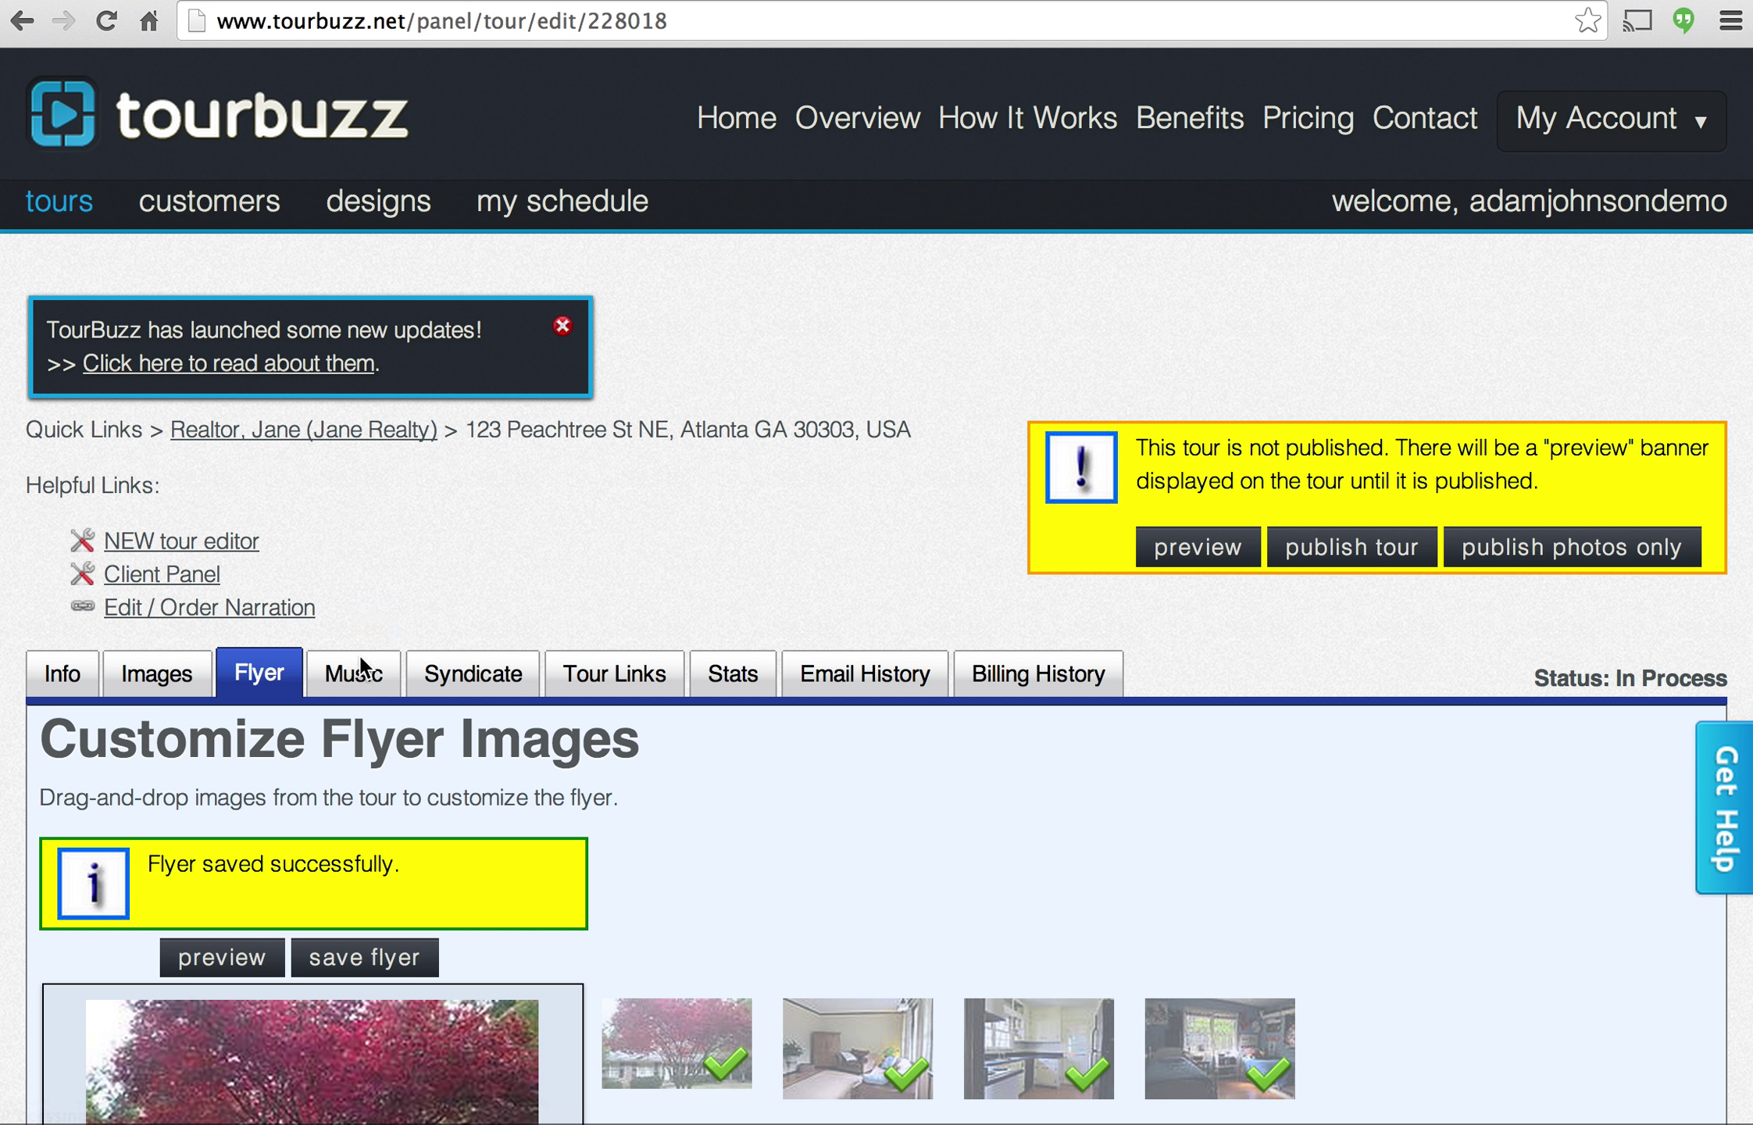
# After auditioning A Great New Day and Almost Sunset, save Acoustic Groove as the tour music.
pyautogui.click(356, 672)
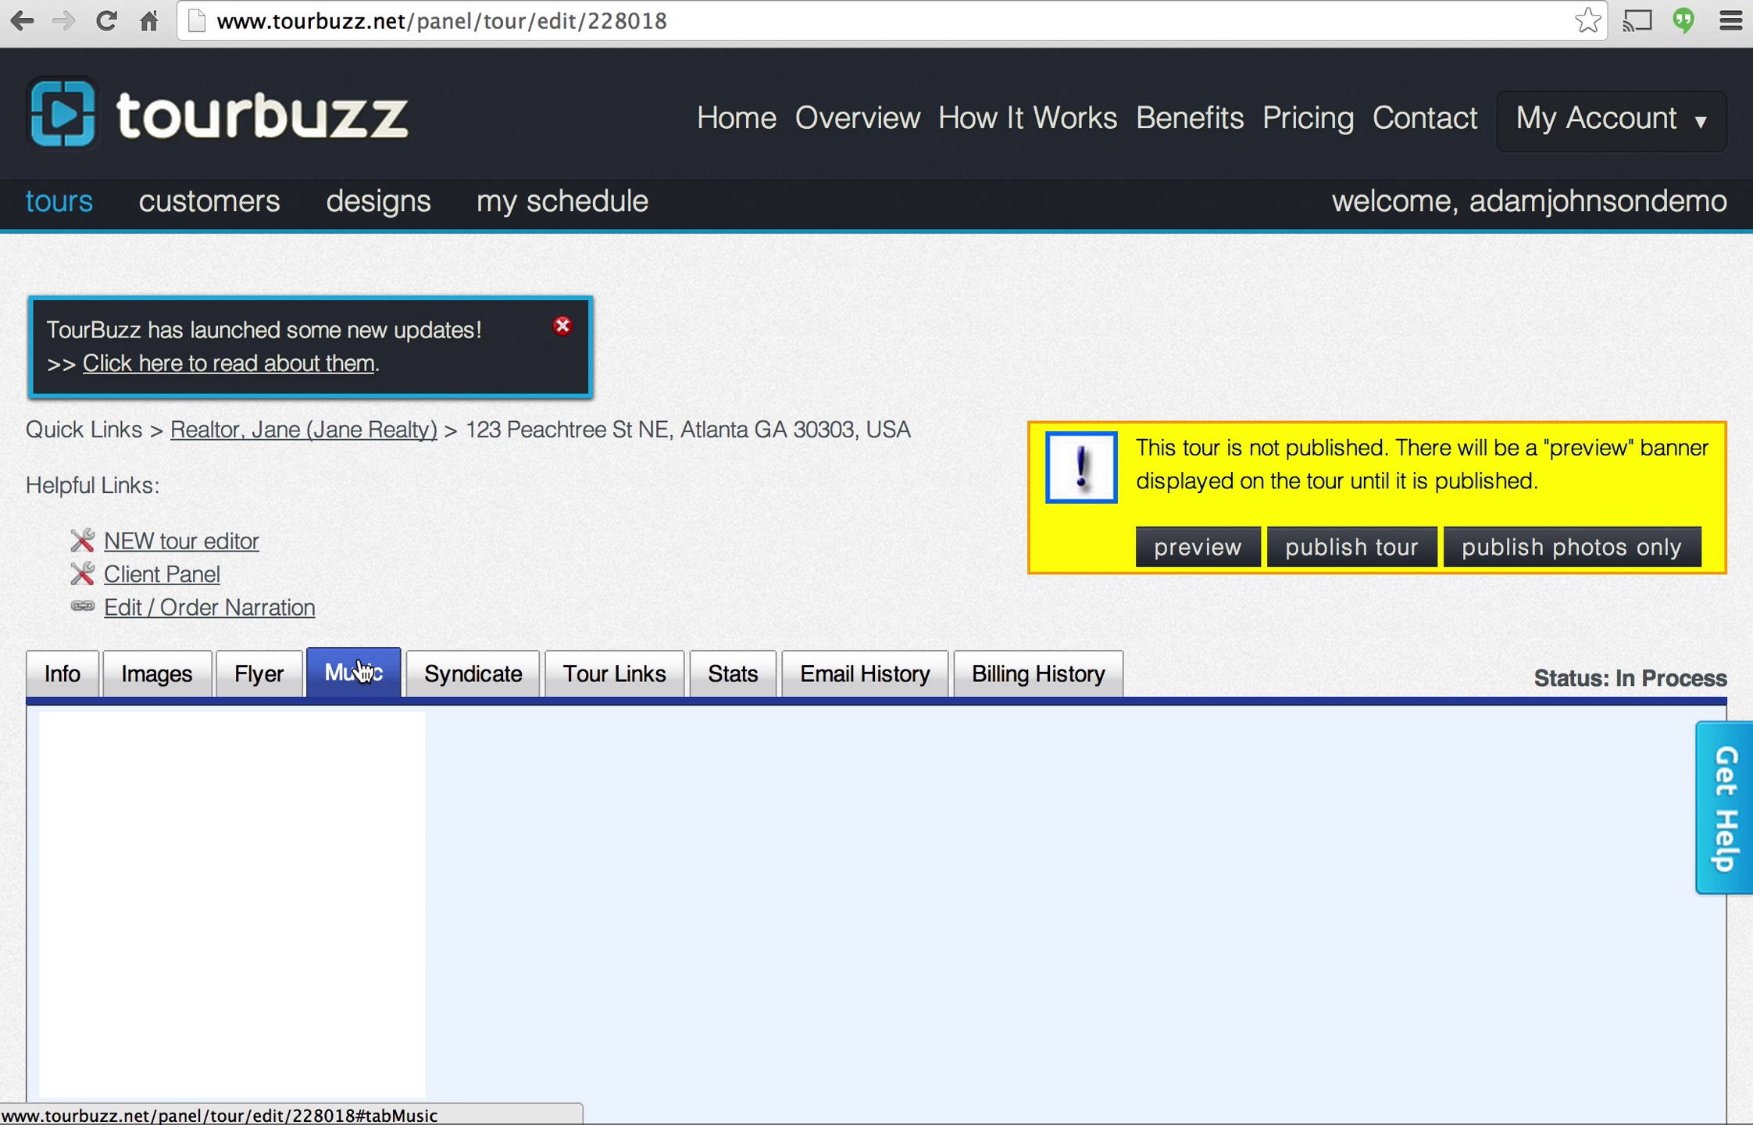
pyautogui.scroll(-3, 541, 508)
pyautogui.click(296, 633)
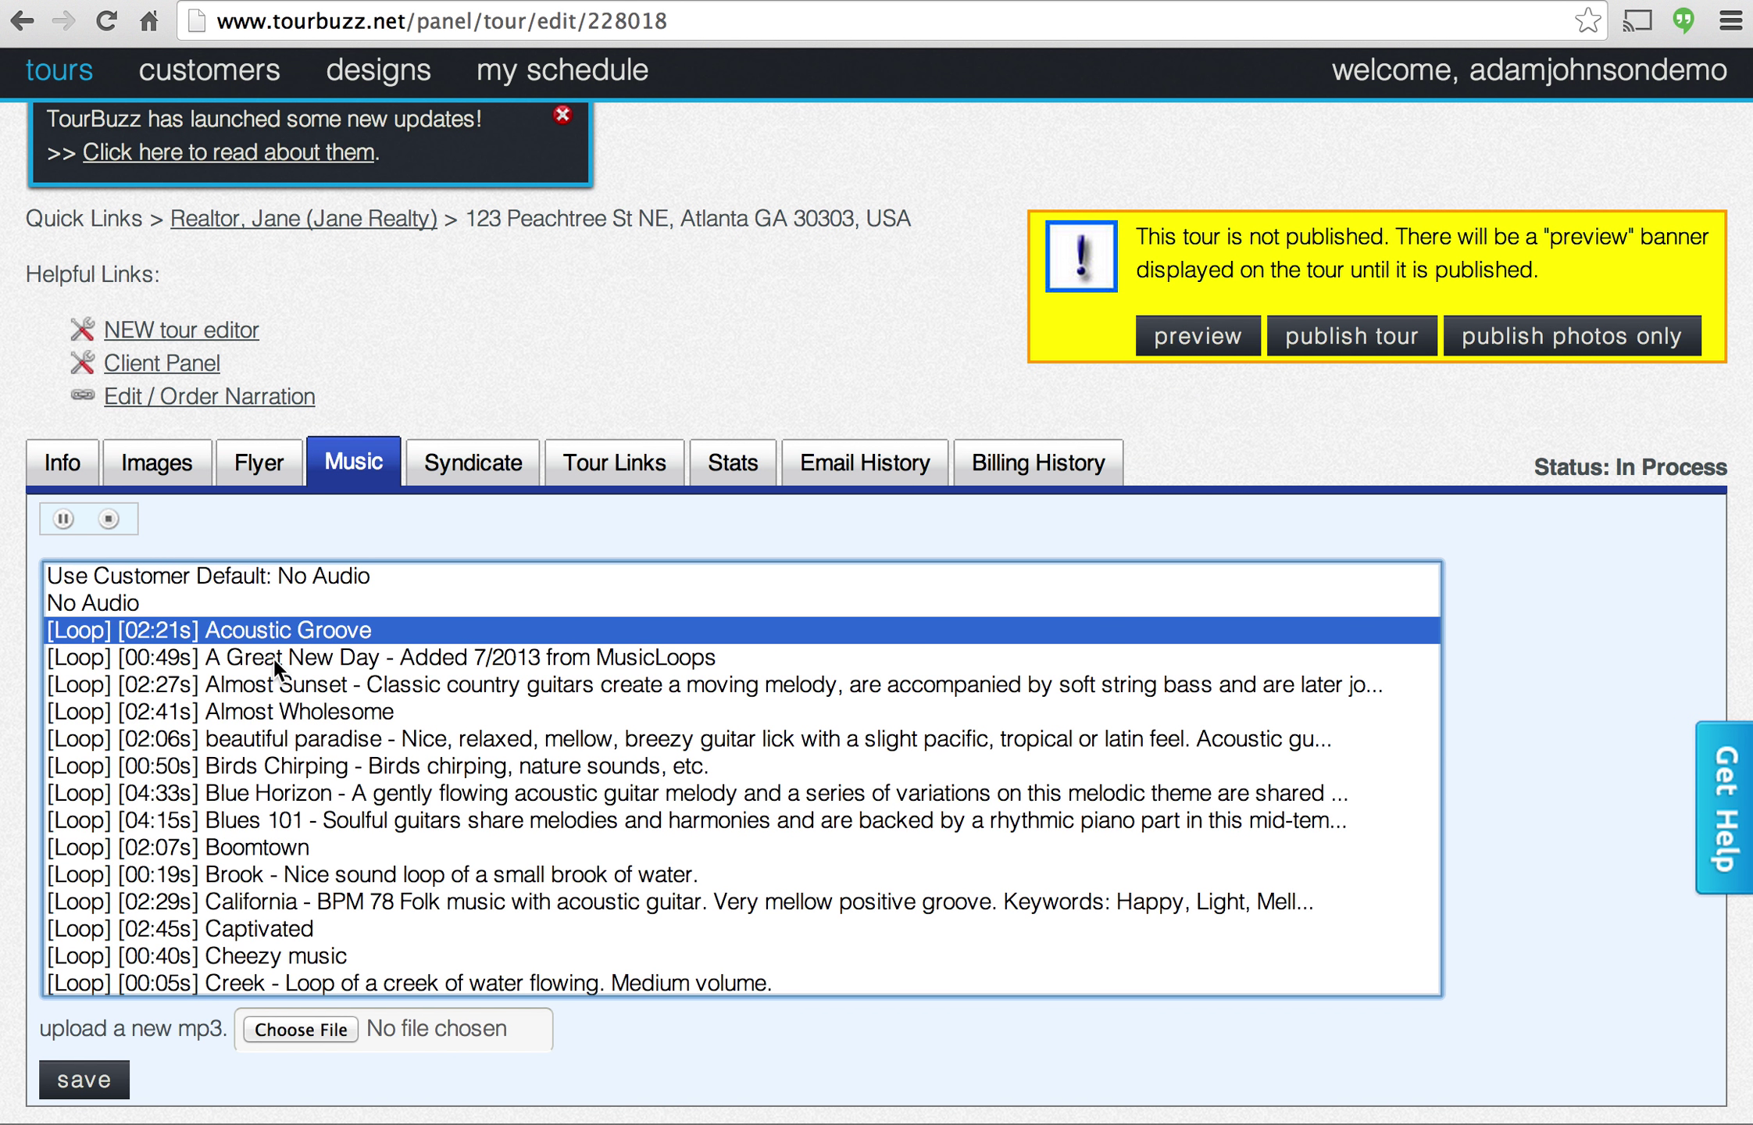
pyautogui.click(273, 658)
pyautogui.click(283, 685)
pyautogui.click(328, 635)
pyautogui.scroll(-1, 85, 946)
pyautogui.click(84, 1077)
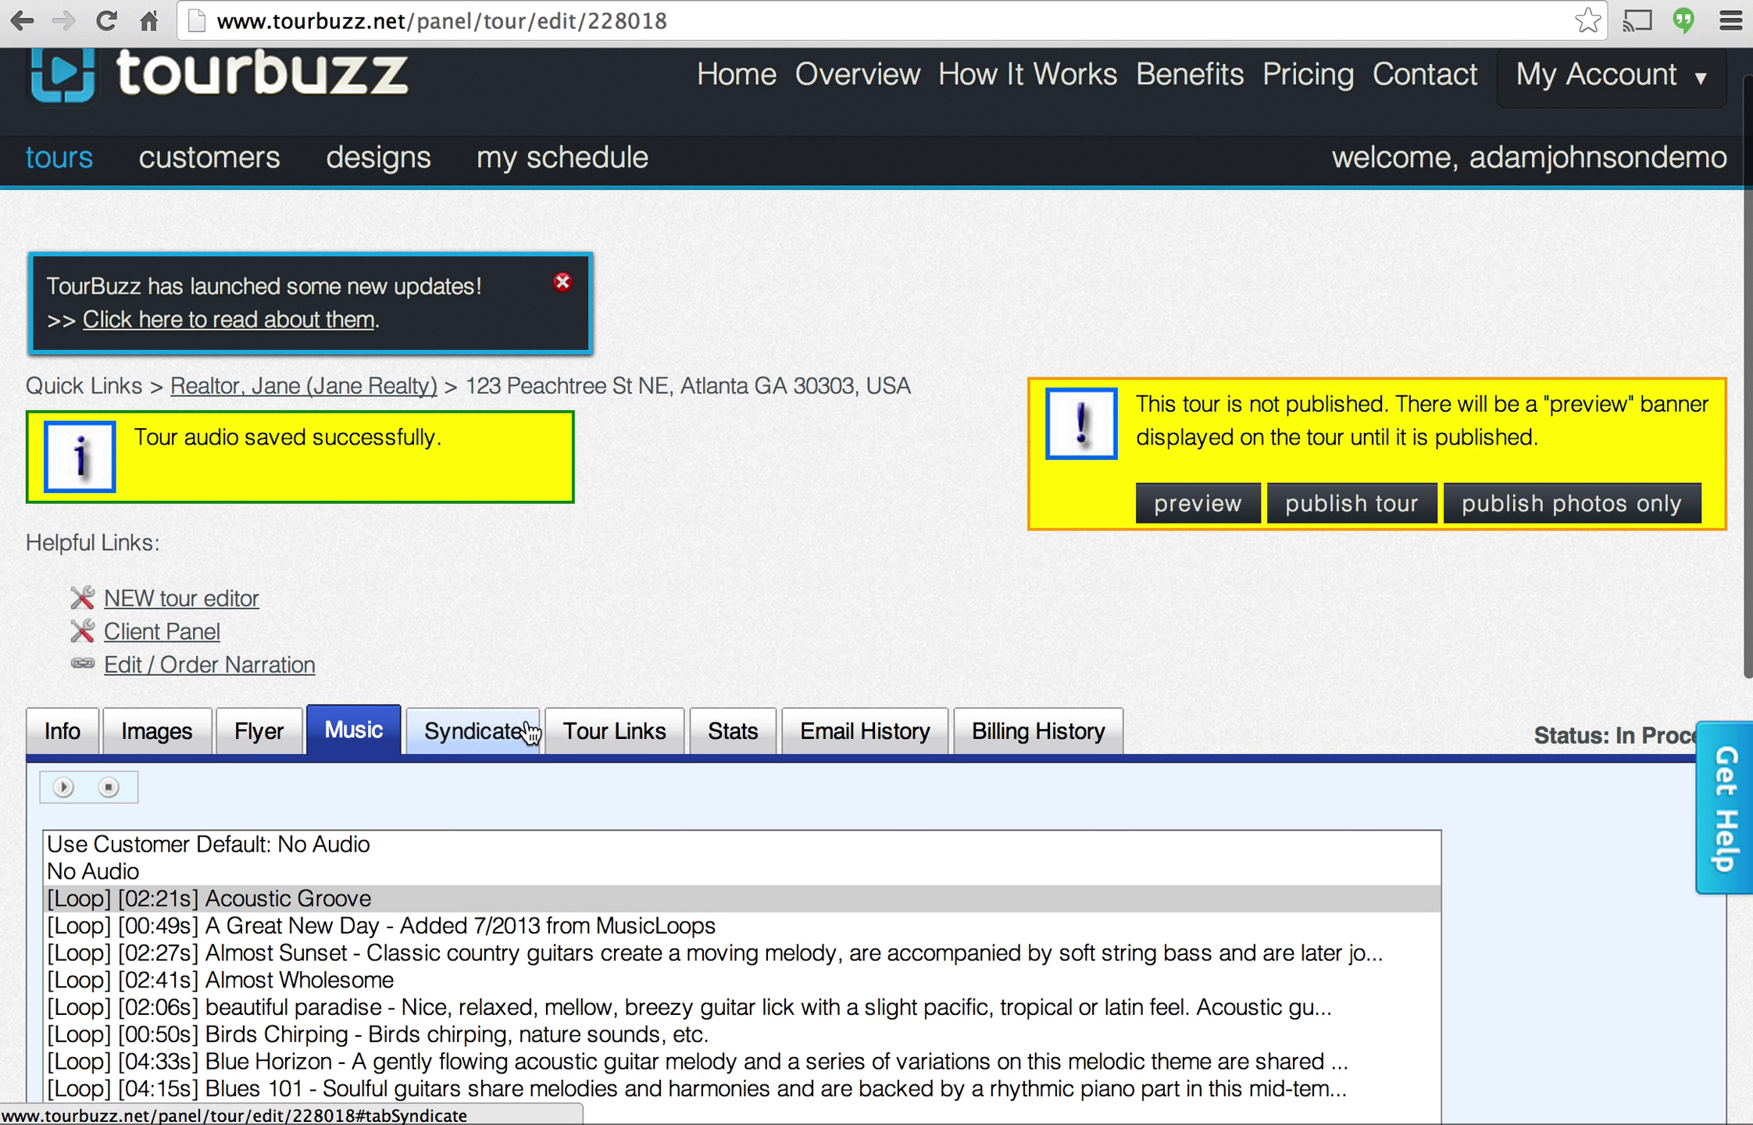
pyautogui.scroll(-3, 516, 626)
# Show the branded, unbranded, simple layout and gallery URLs under Syndicate > Tour Links.
pyautogui.click(485, 539)
pyautogui.scroll(-2, 625, 453)
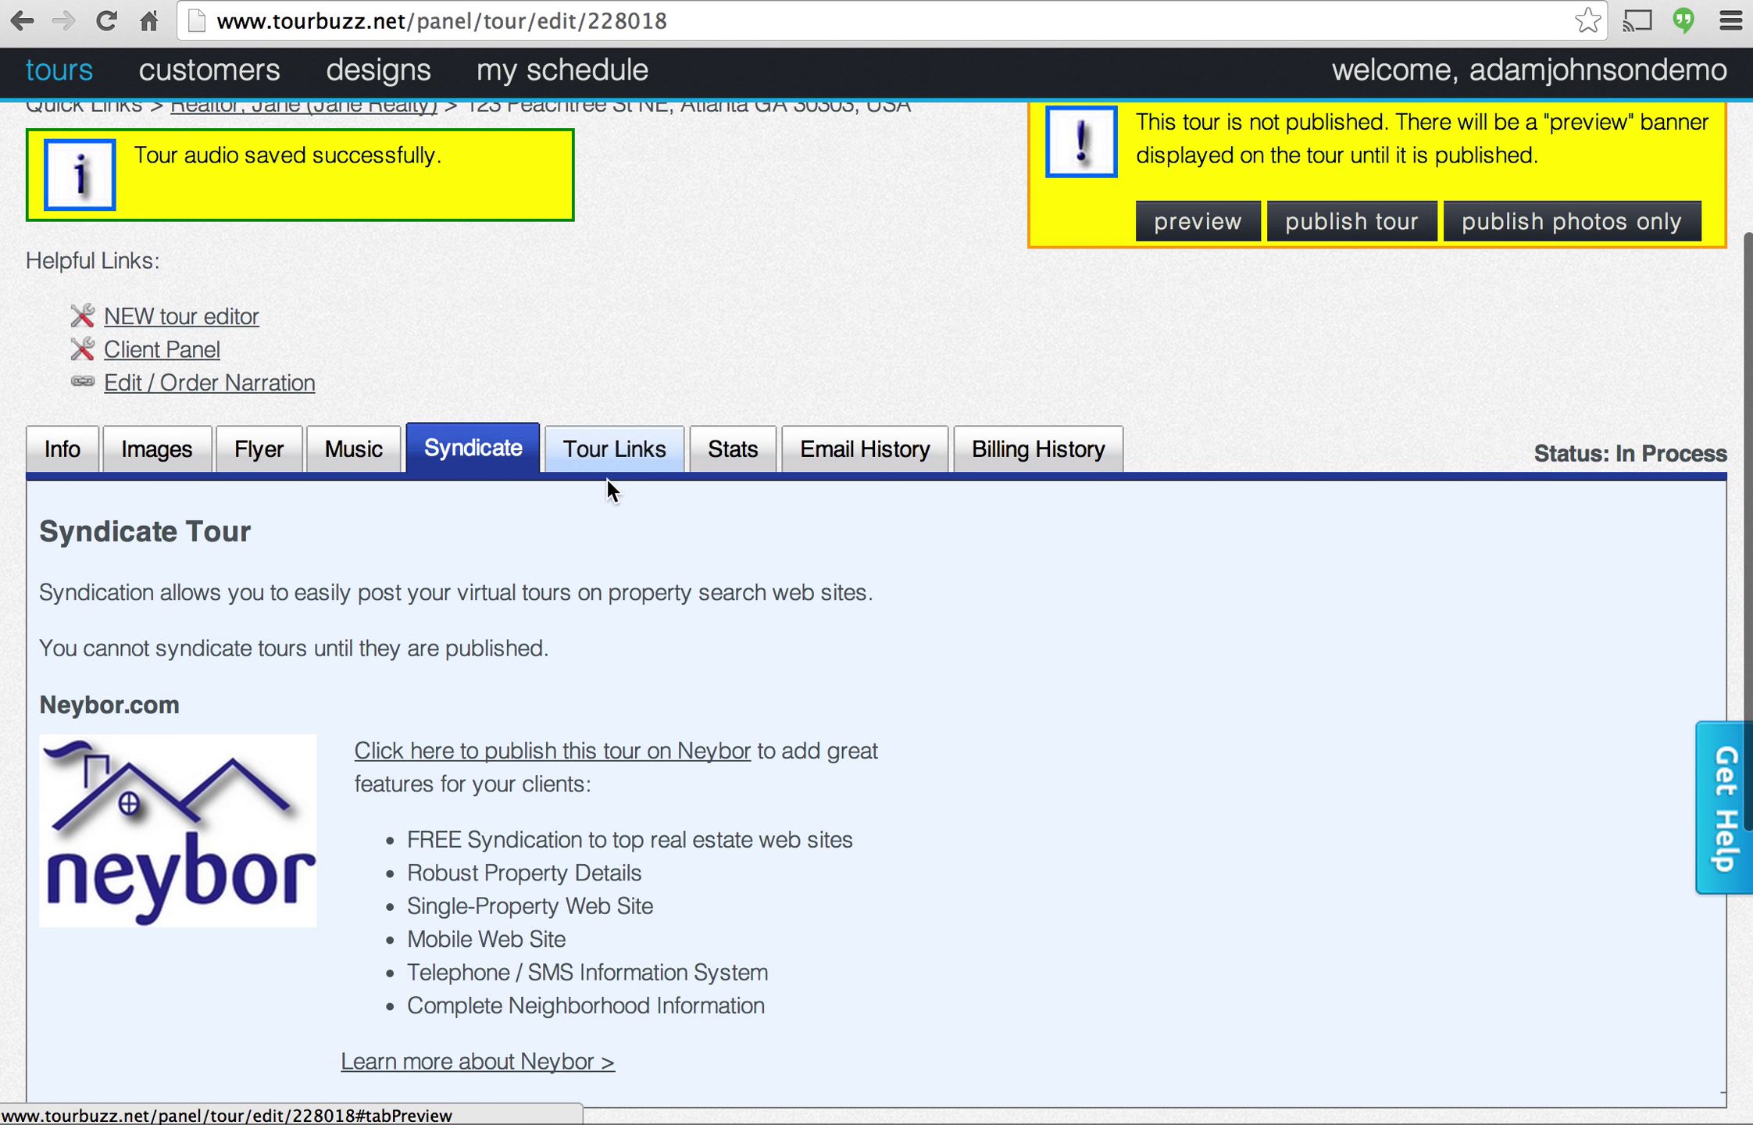
pyautogui.scroll(-1, 559, 544)
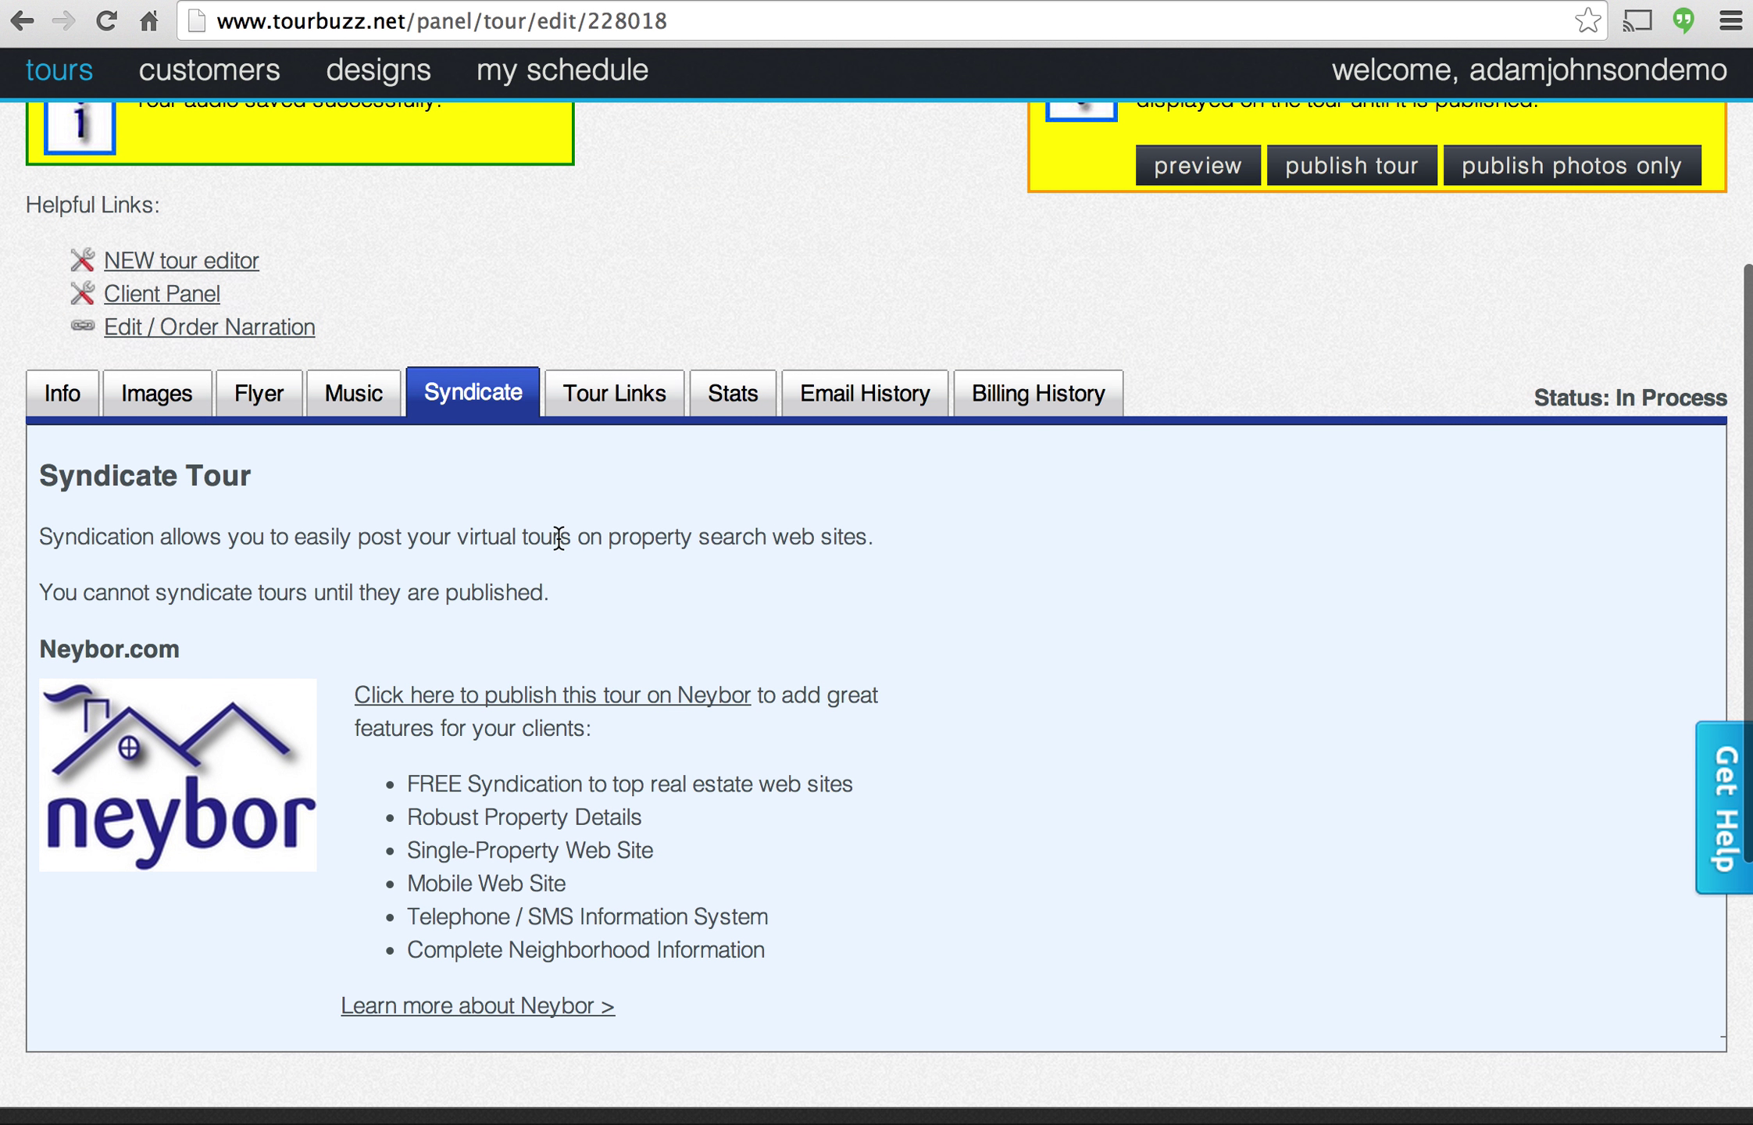
pyautogui.click(606, 393)
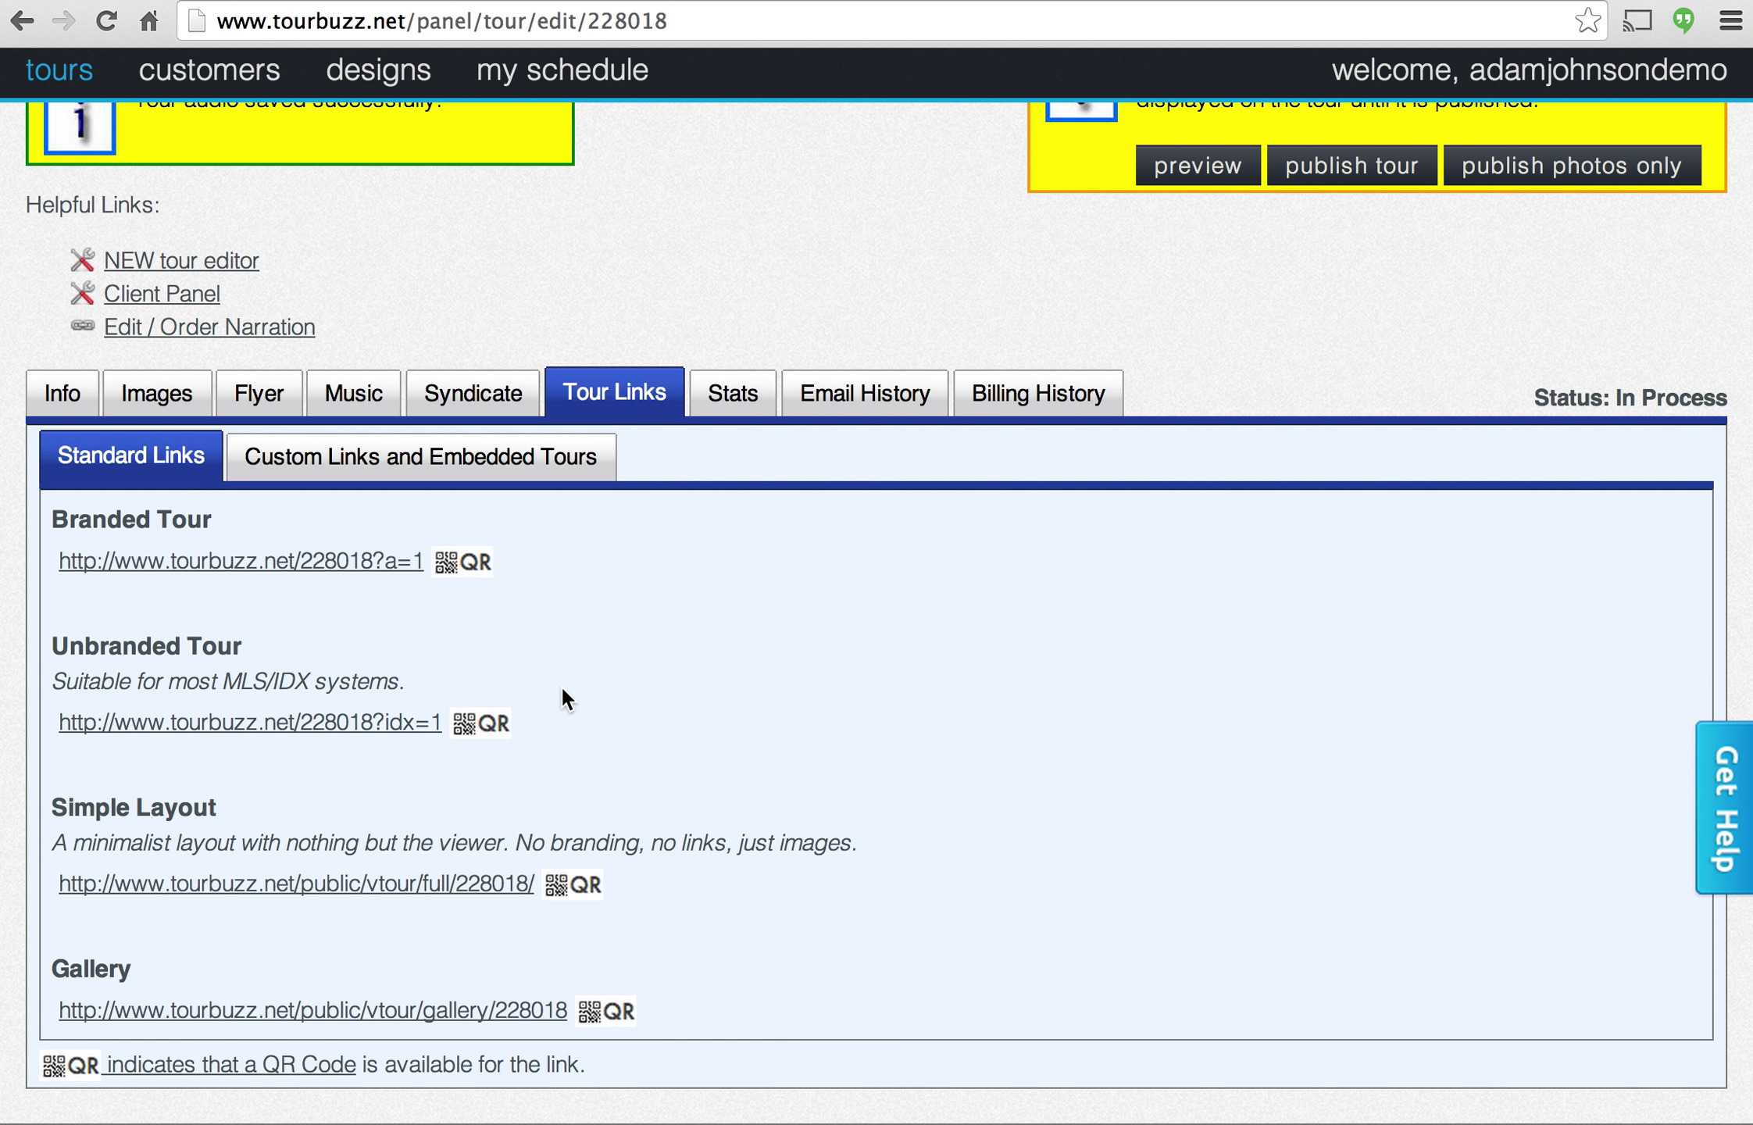
pyautogui.scroll(1, 707, 559)
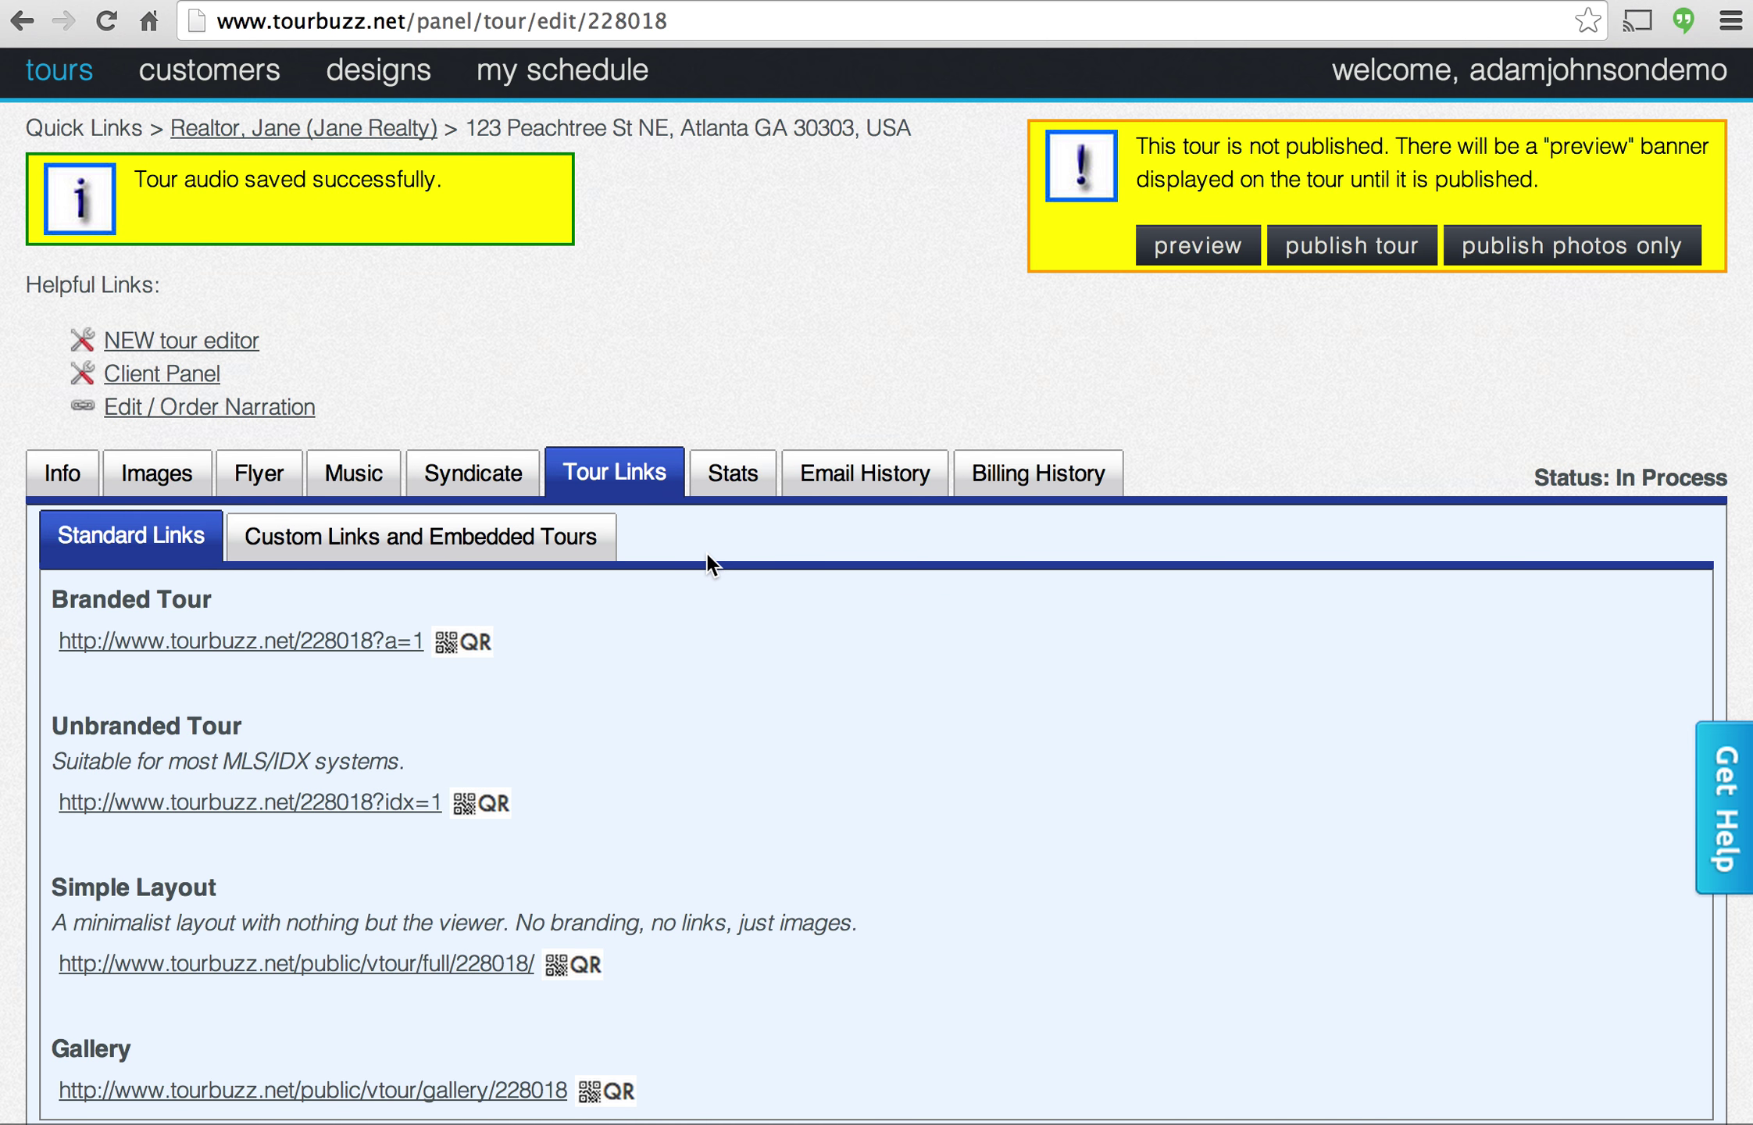
pyautogui.scroll(1, 708, 553)
pyautogui.scroll(1, 818, 460)
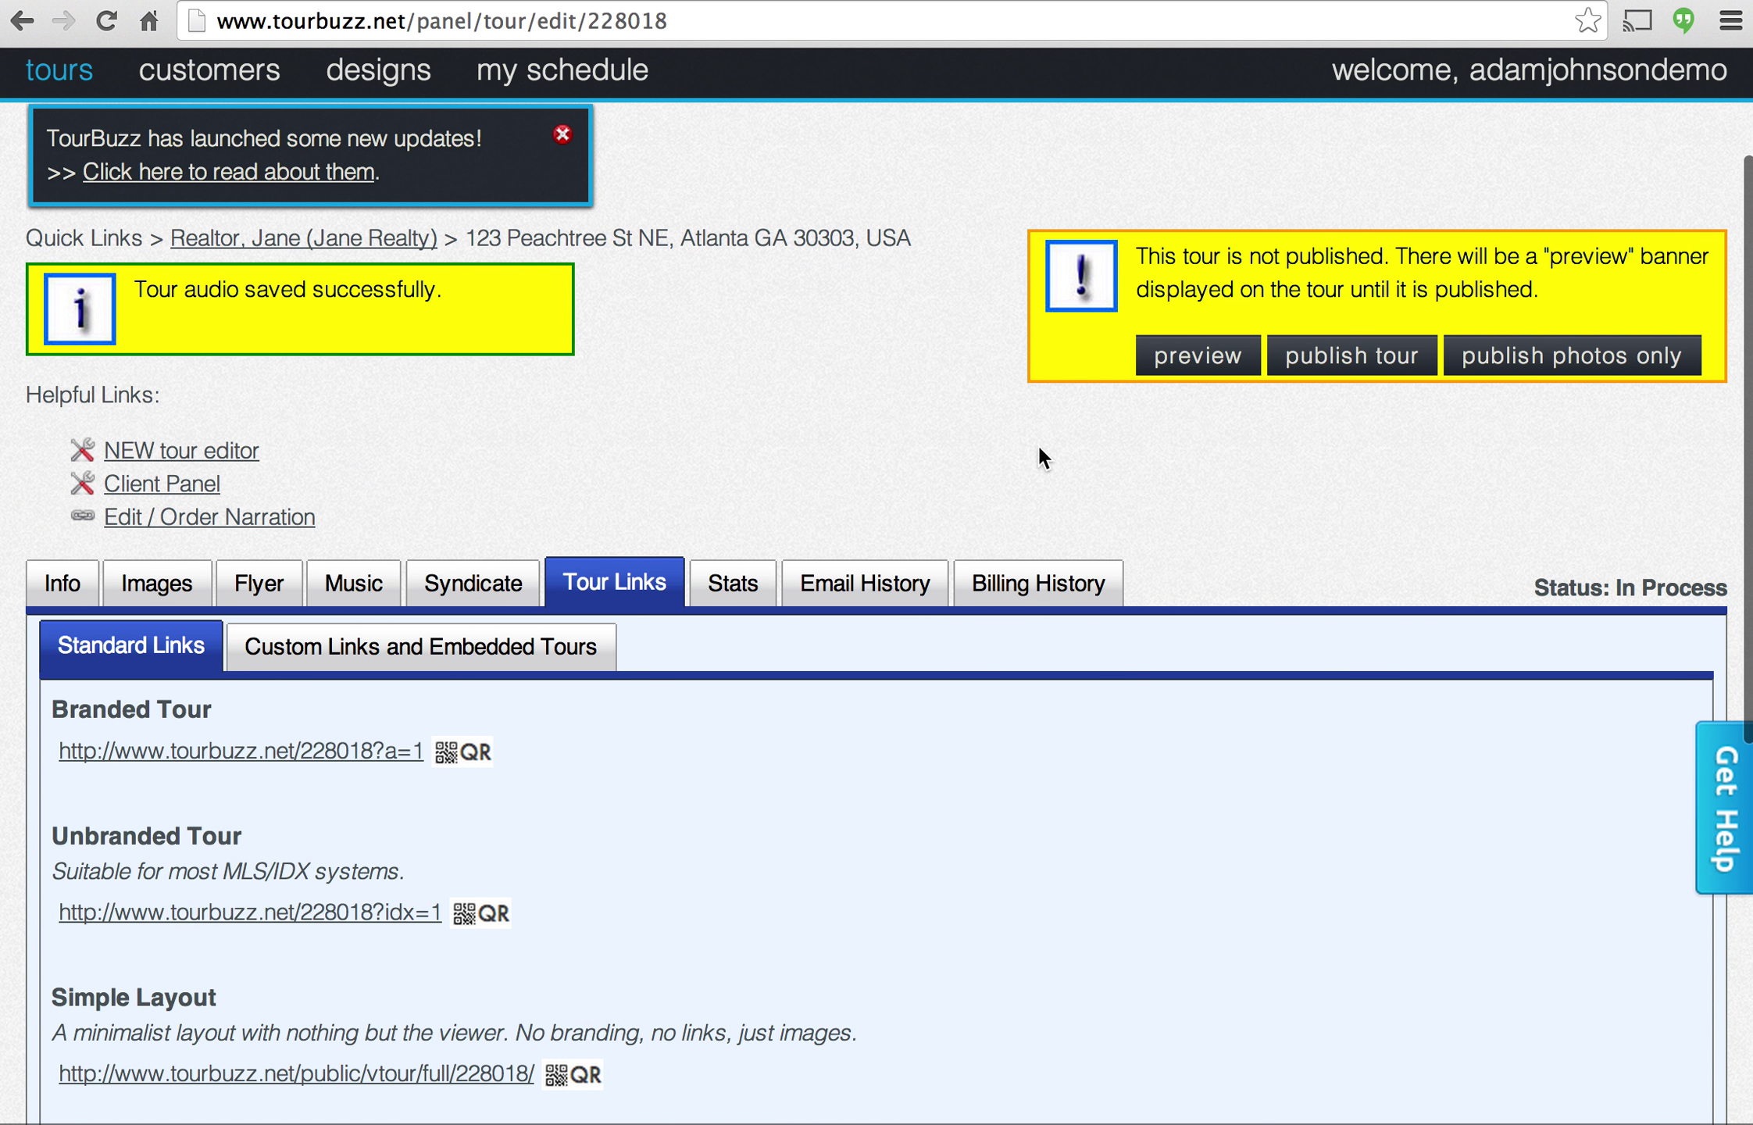
pyautogui.click(1208, 359)
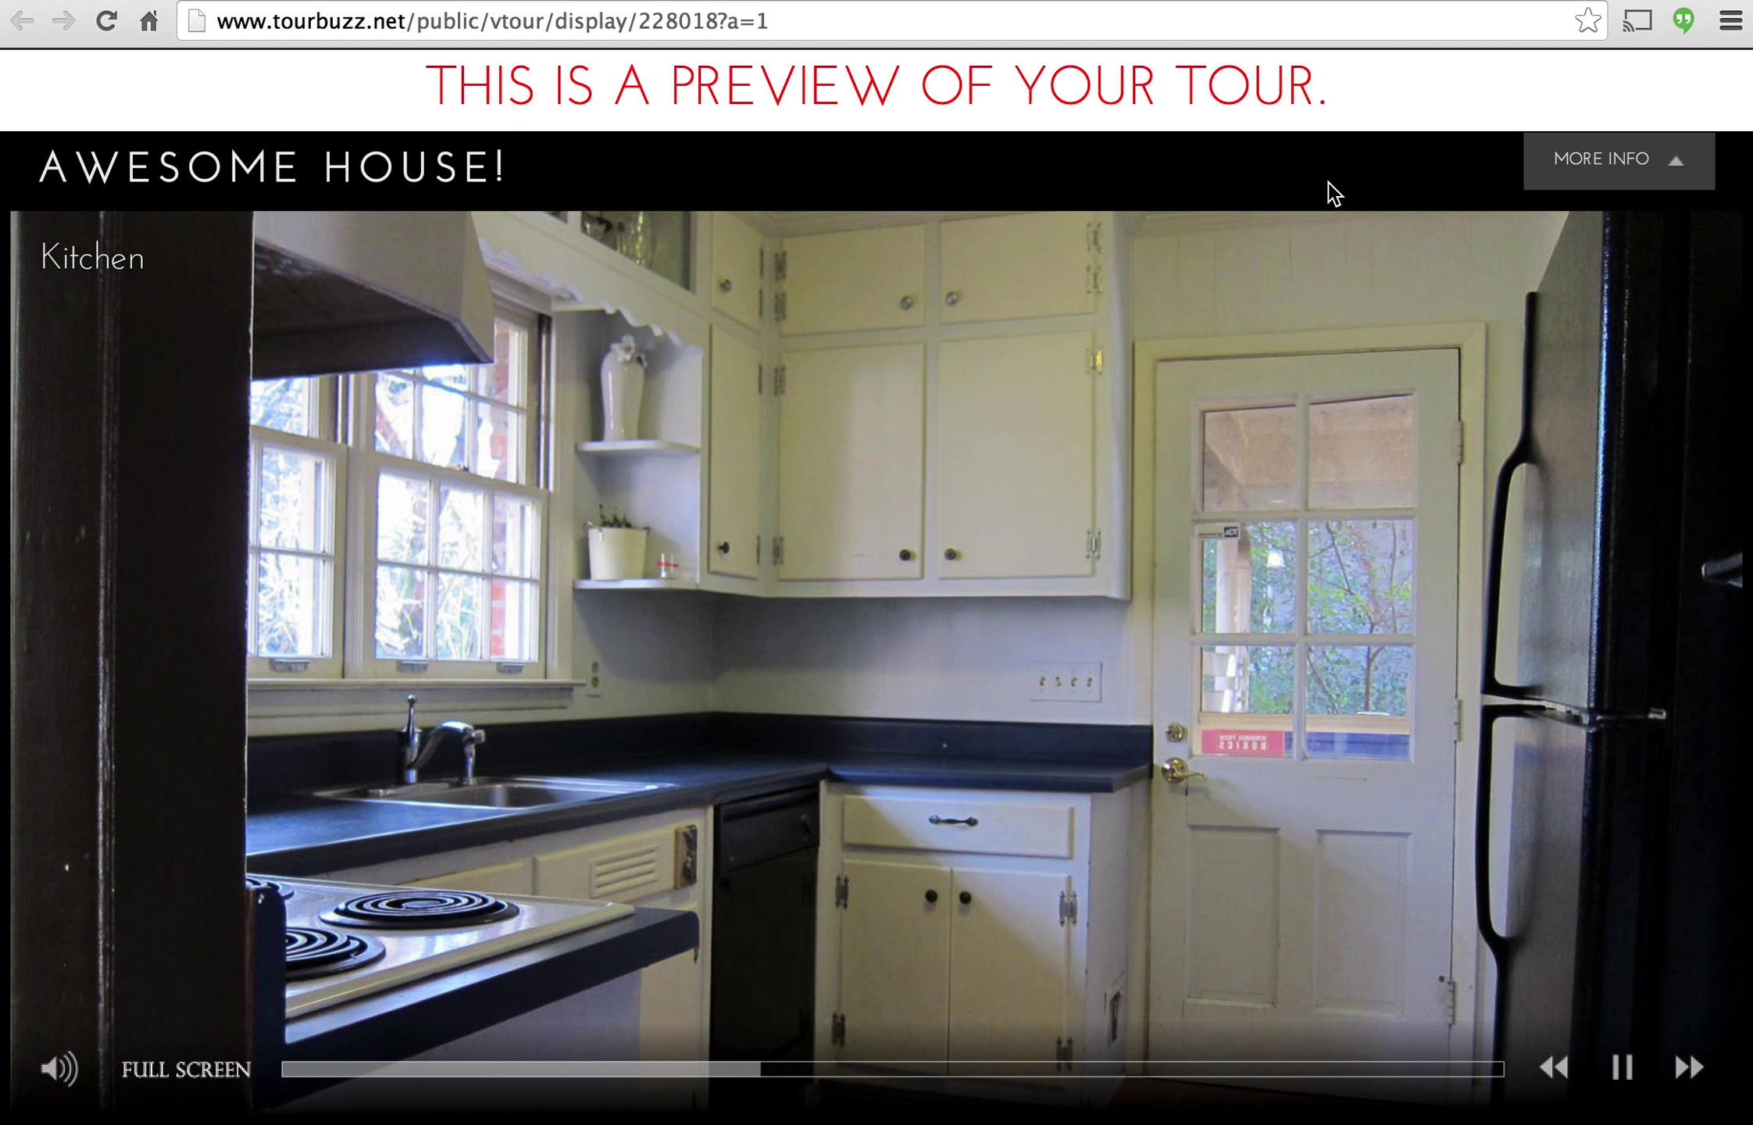
pyautogui.click(1571, 164)
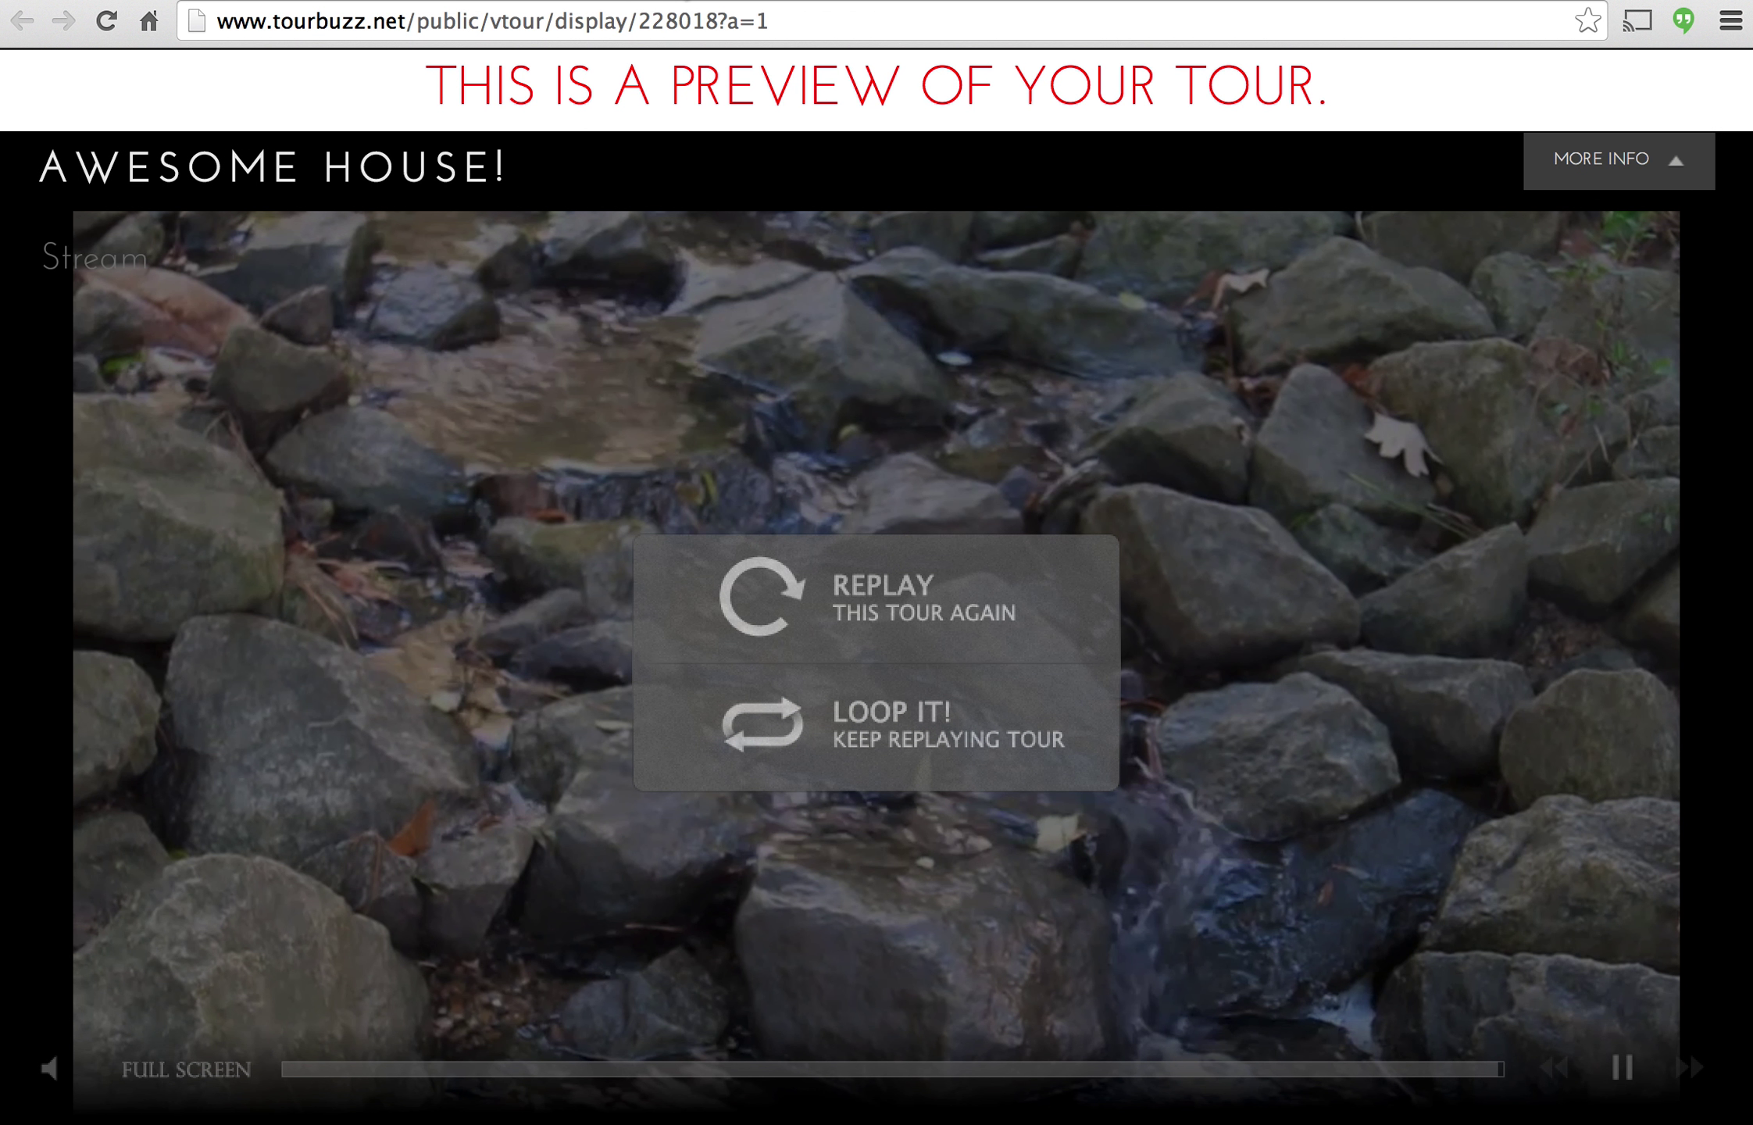
pyautogui.press('super+w')
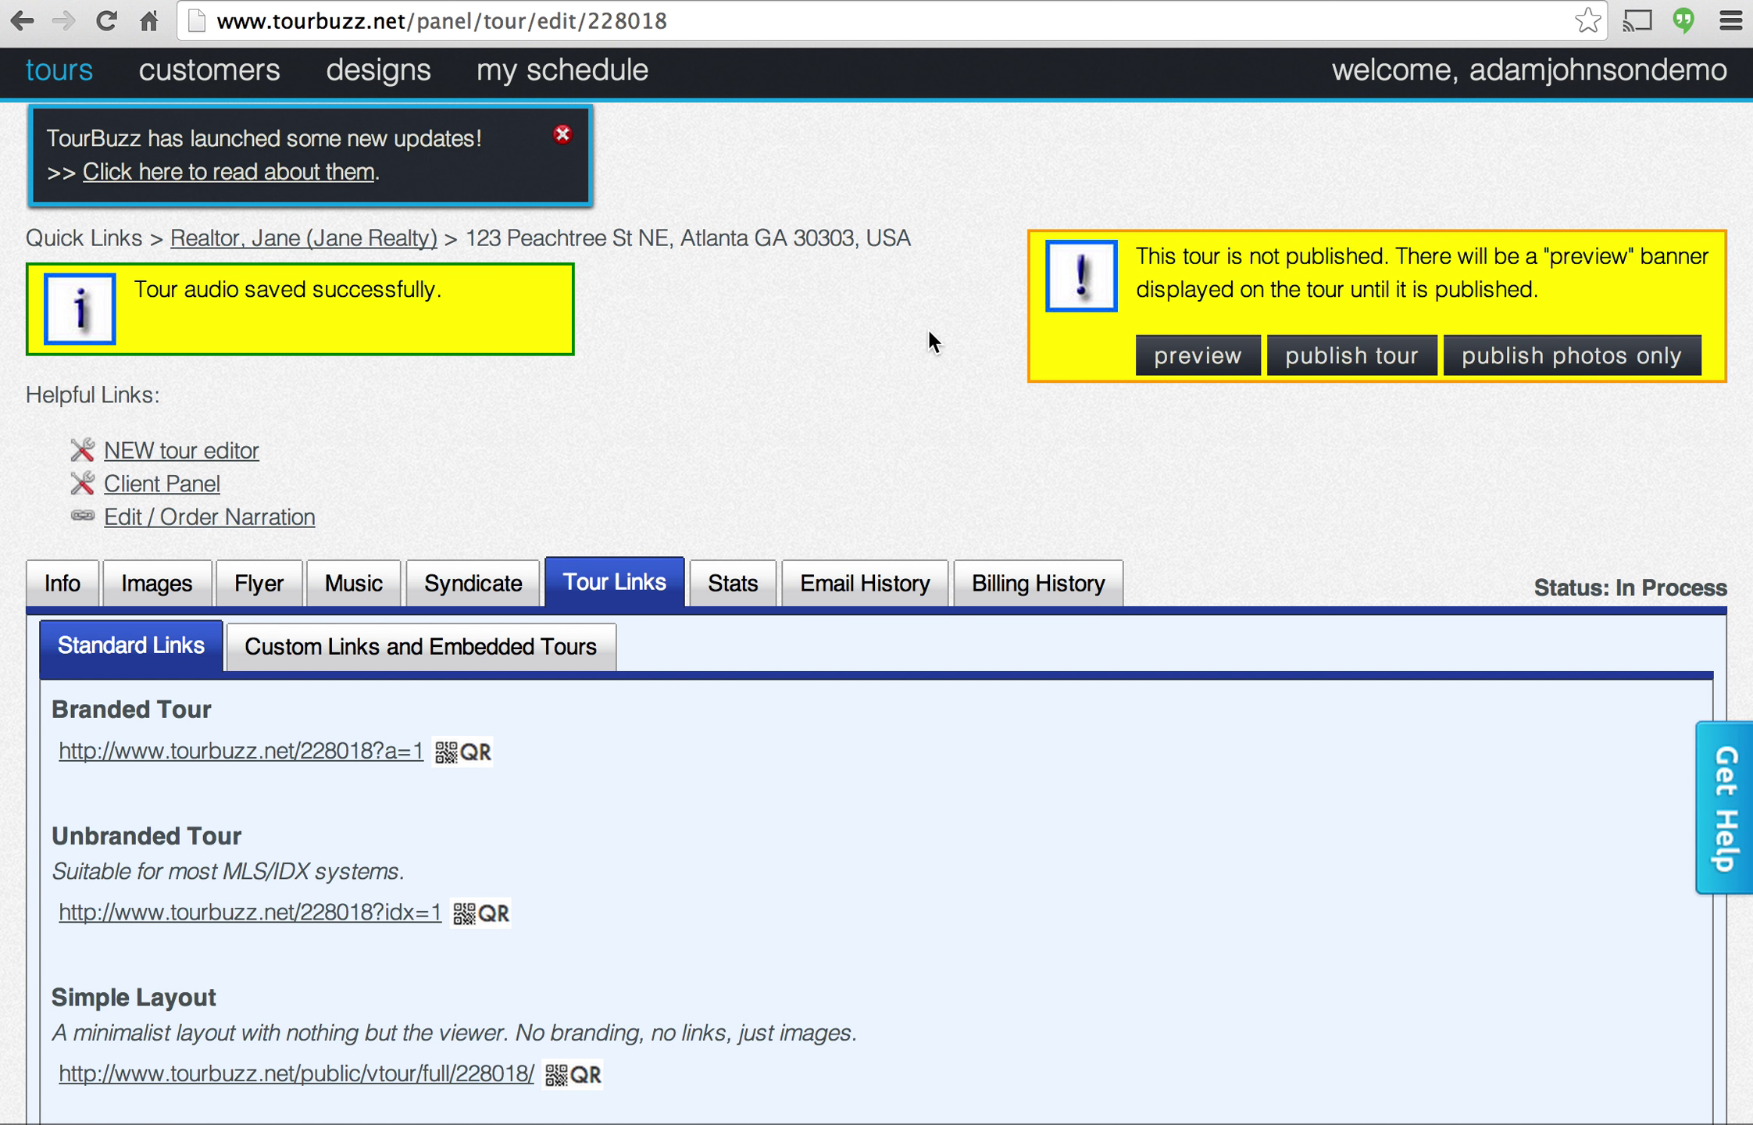
pyautogui.click(1360, 359)
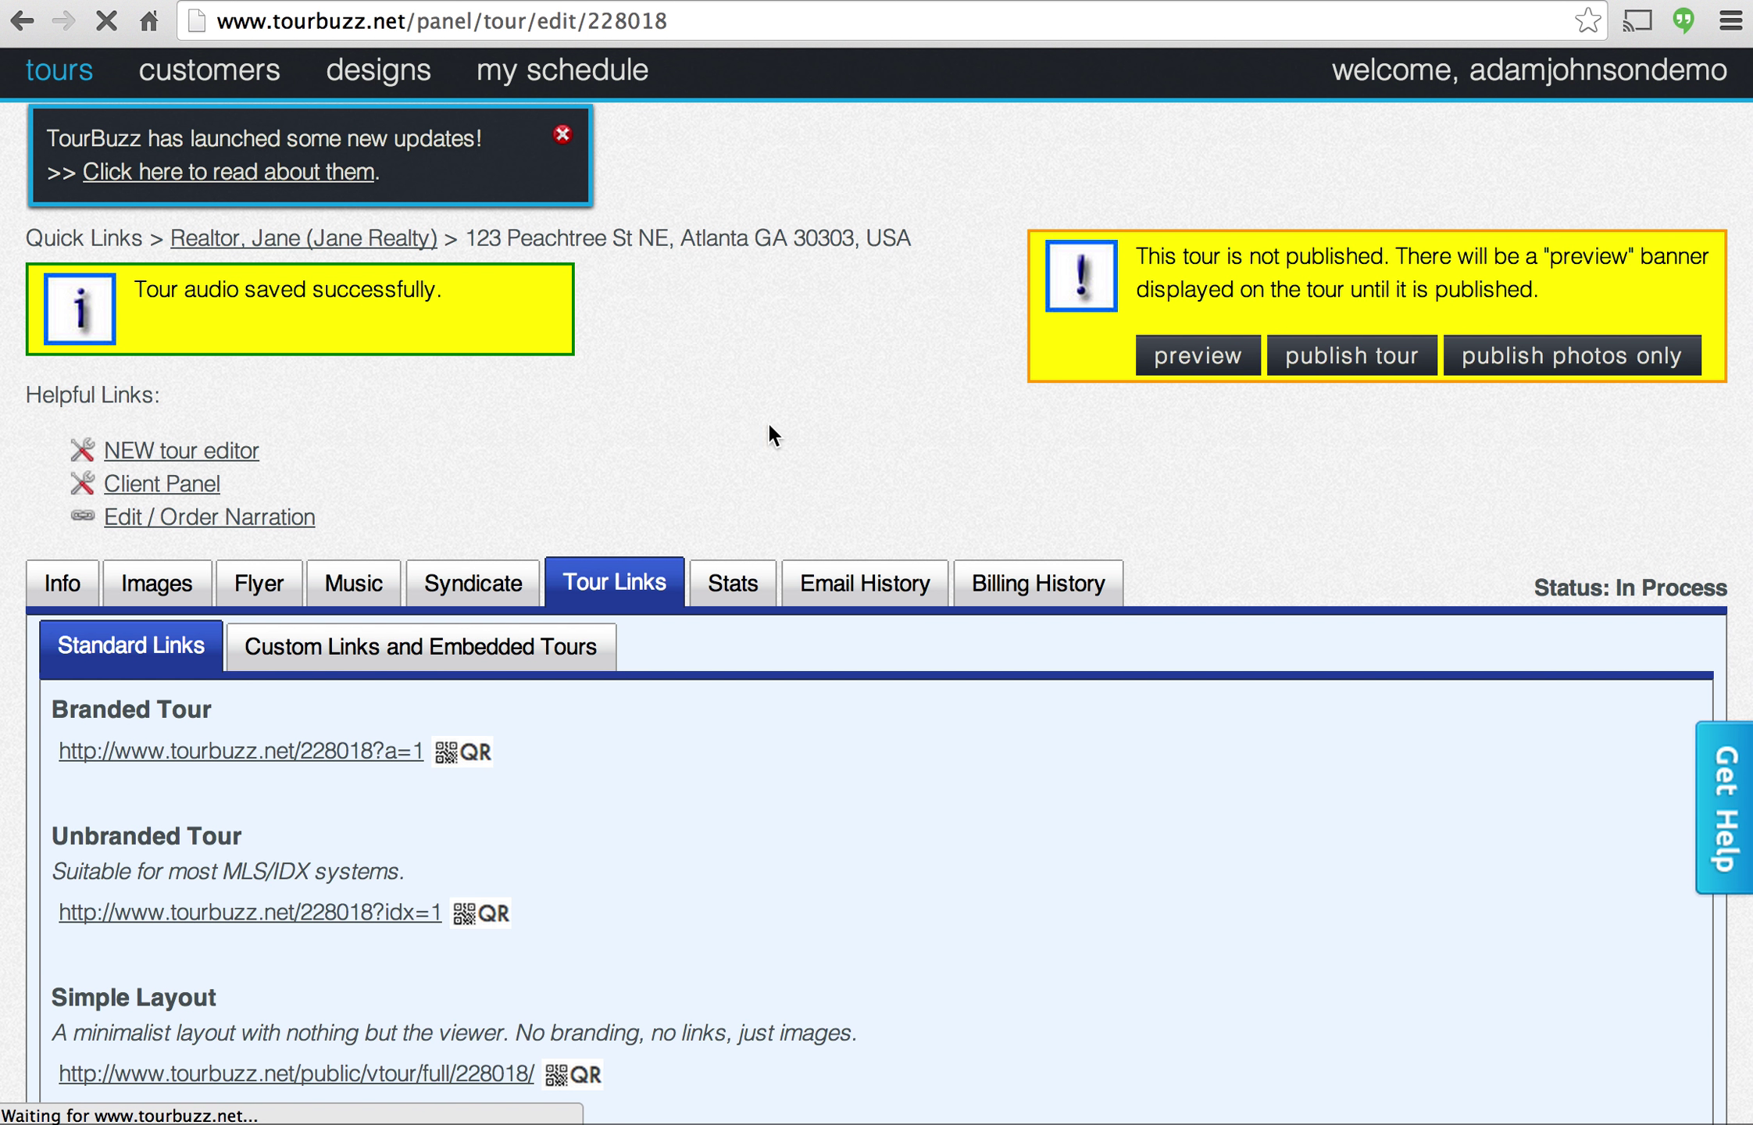
# Review the Announce Tour form and send the client the announcement e-mail with the tour links.
pyautogui.scroll(-3, 716, 453)
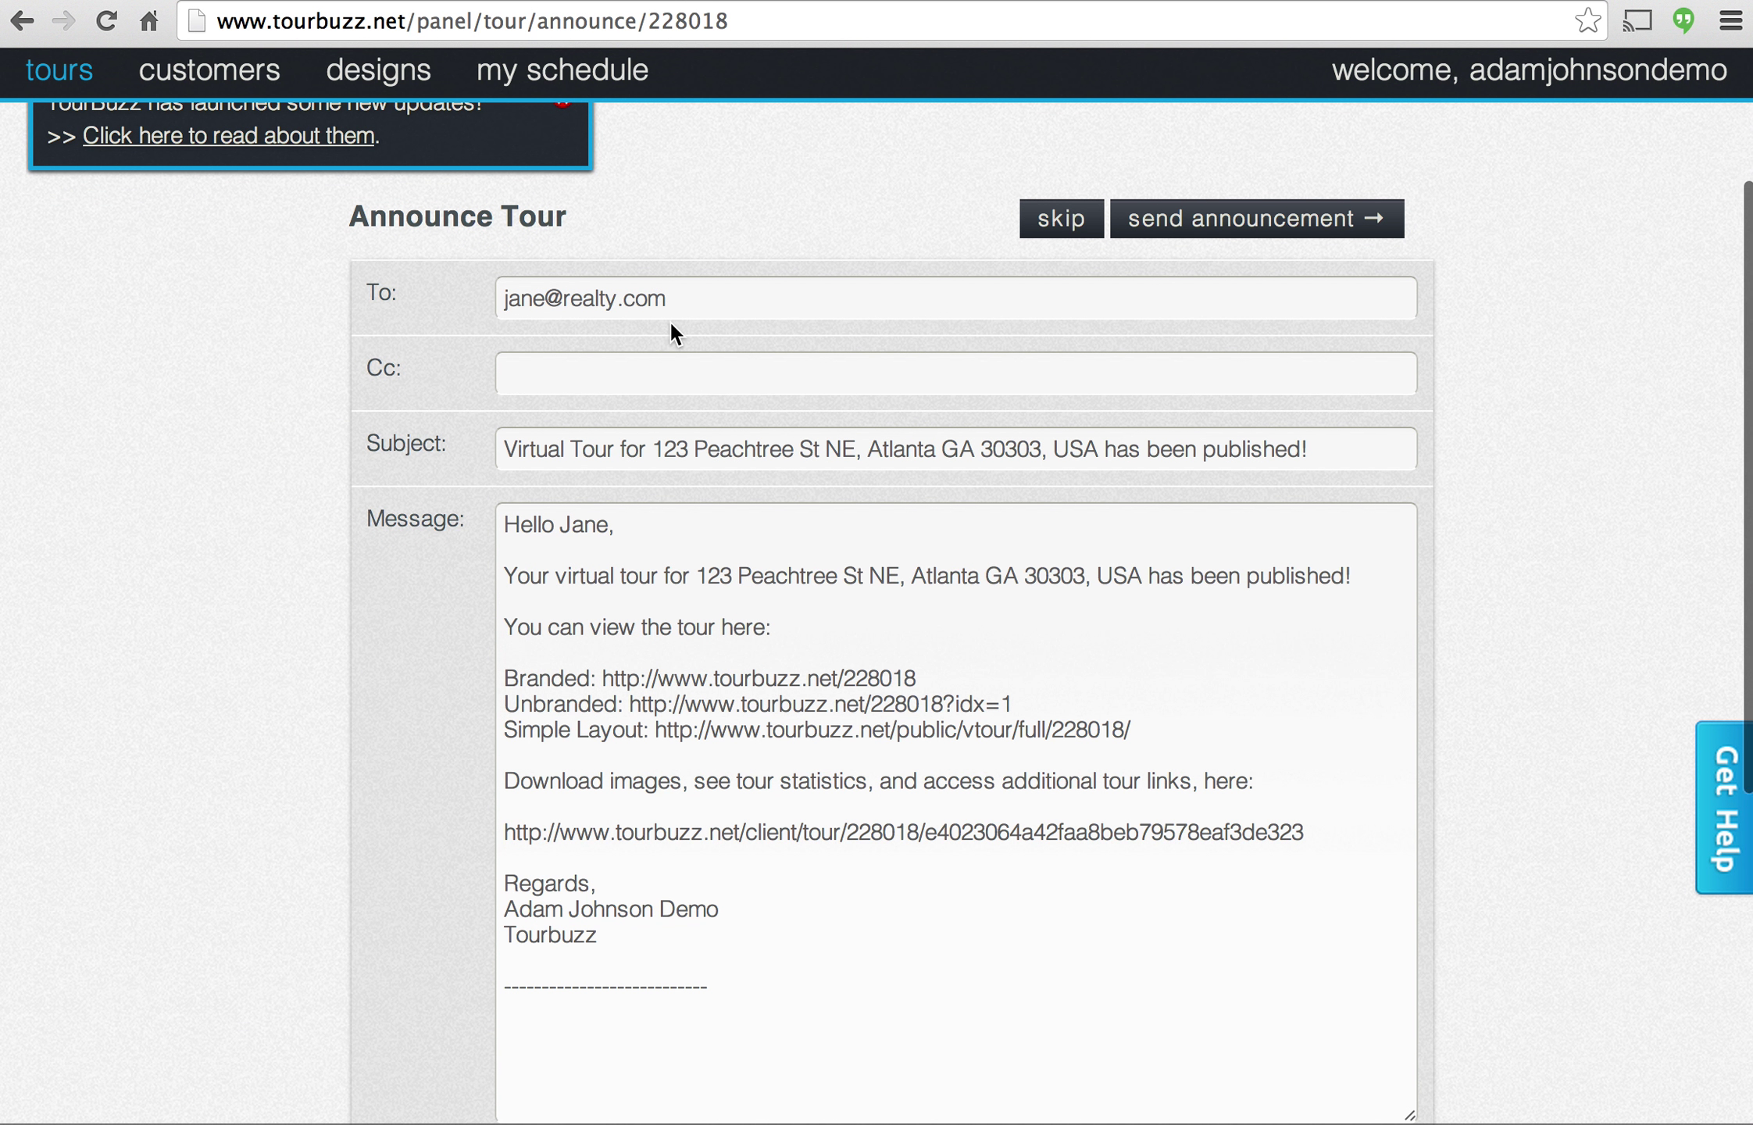
pyautogui.scroll(-1, 669, 321)
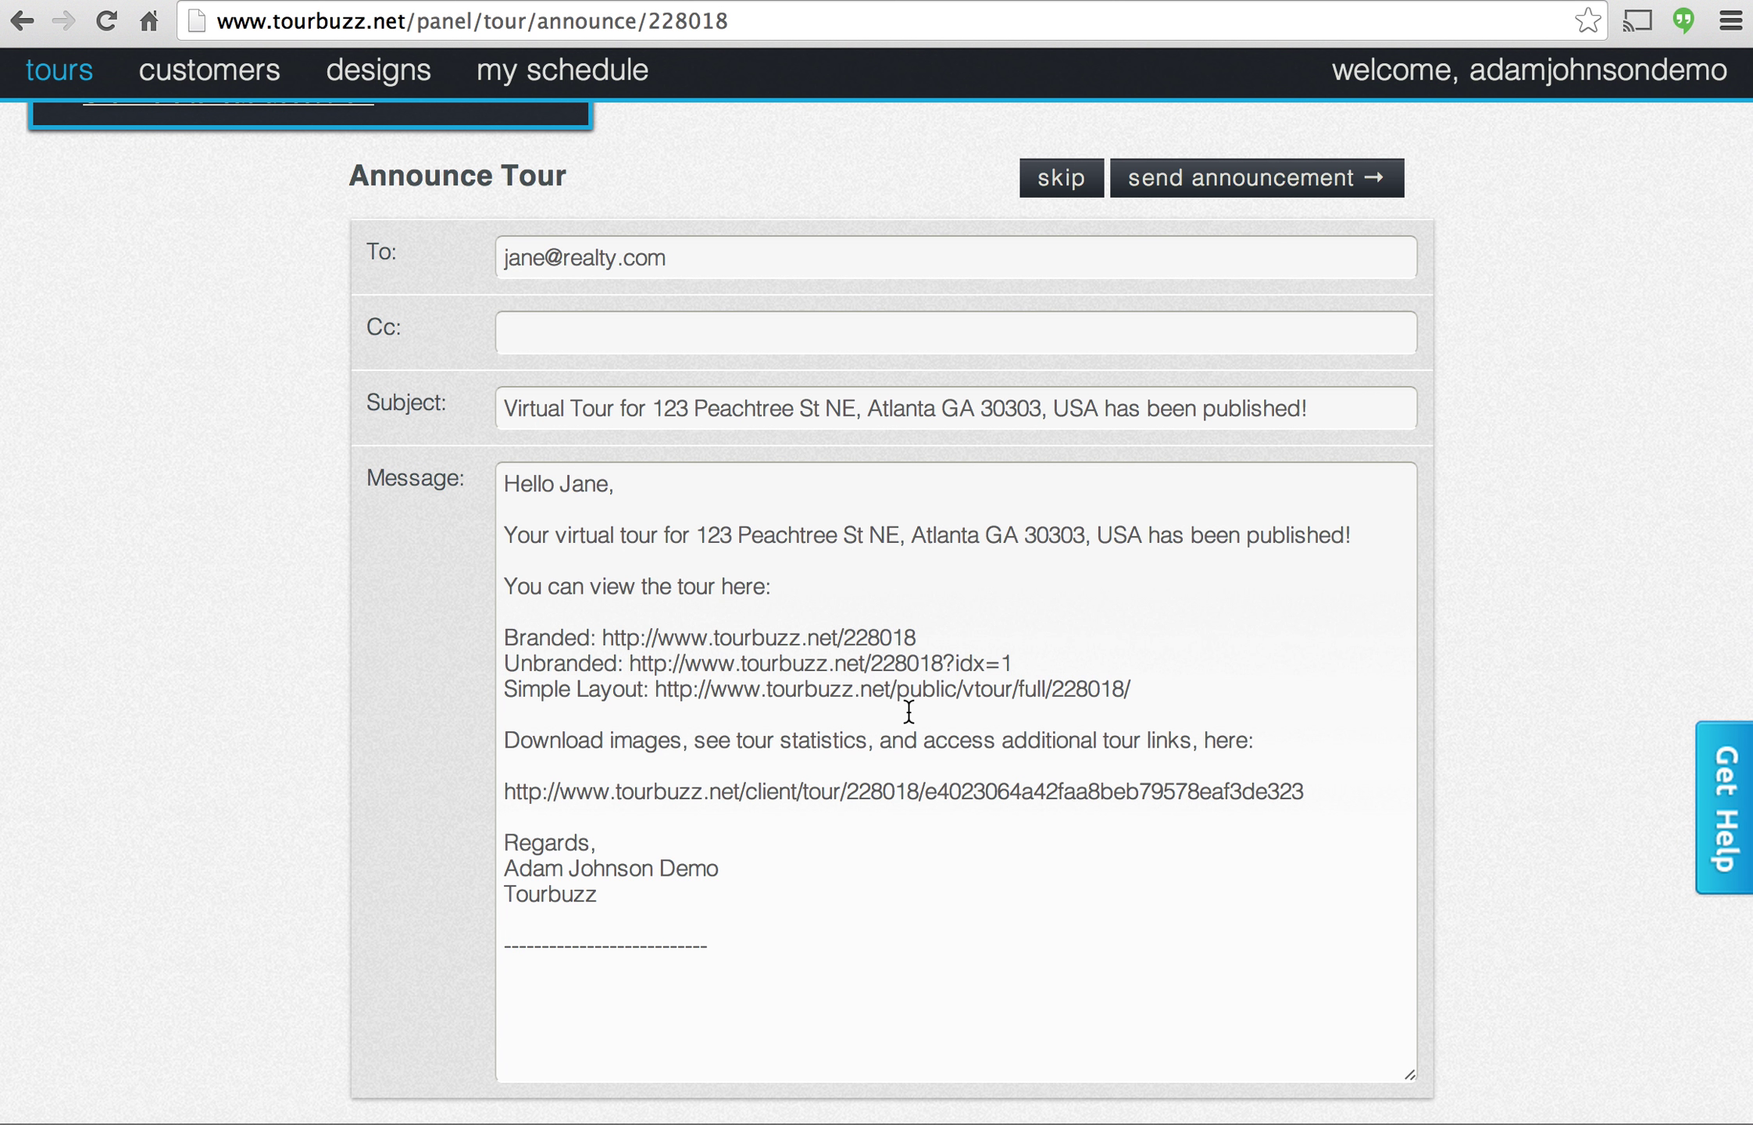
pyautogui.scroll(2, 979, 595)
pyautogui.click(1234, 250)
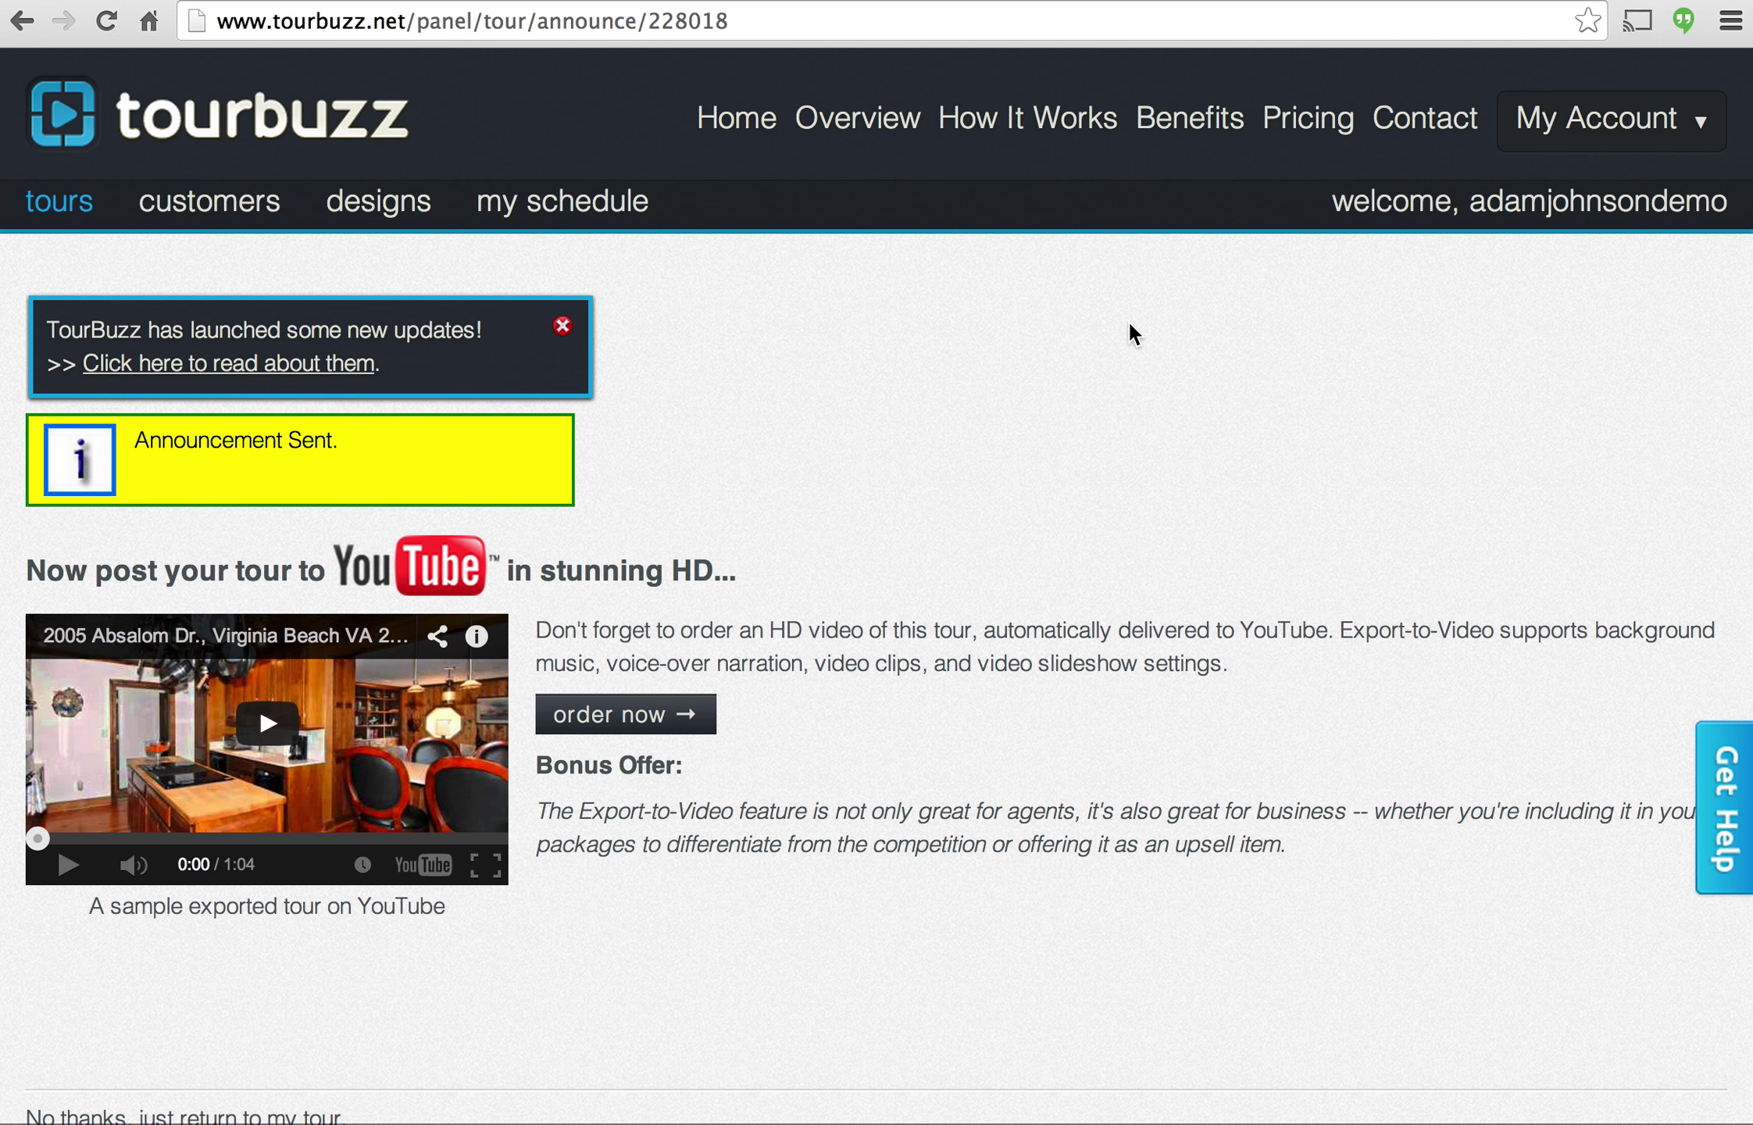
pyautogui.scroll(-1, 1129, 324)
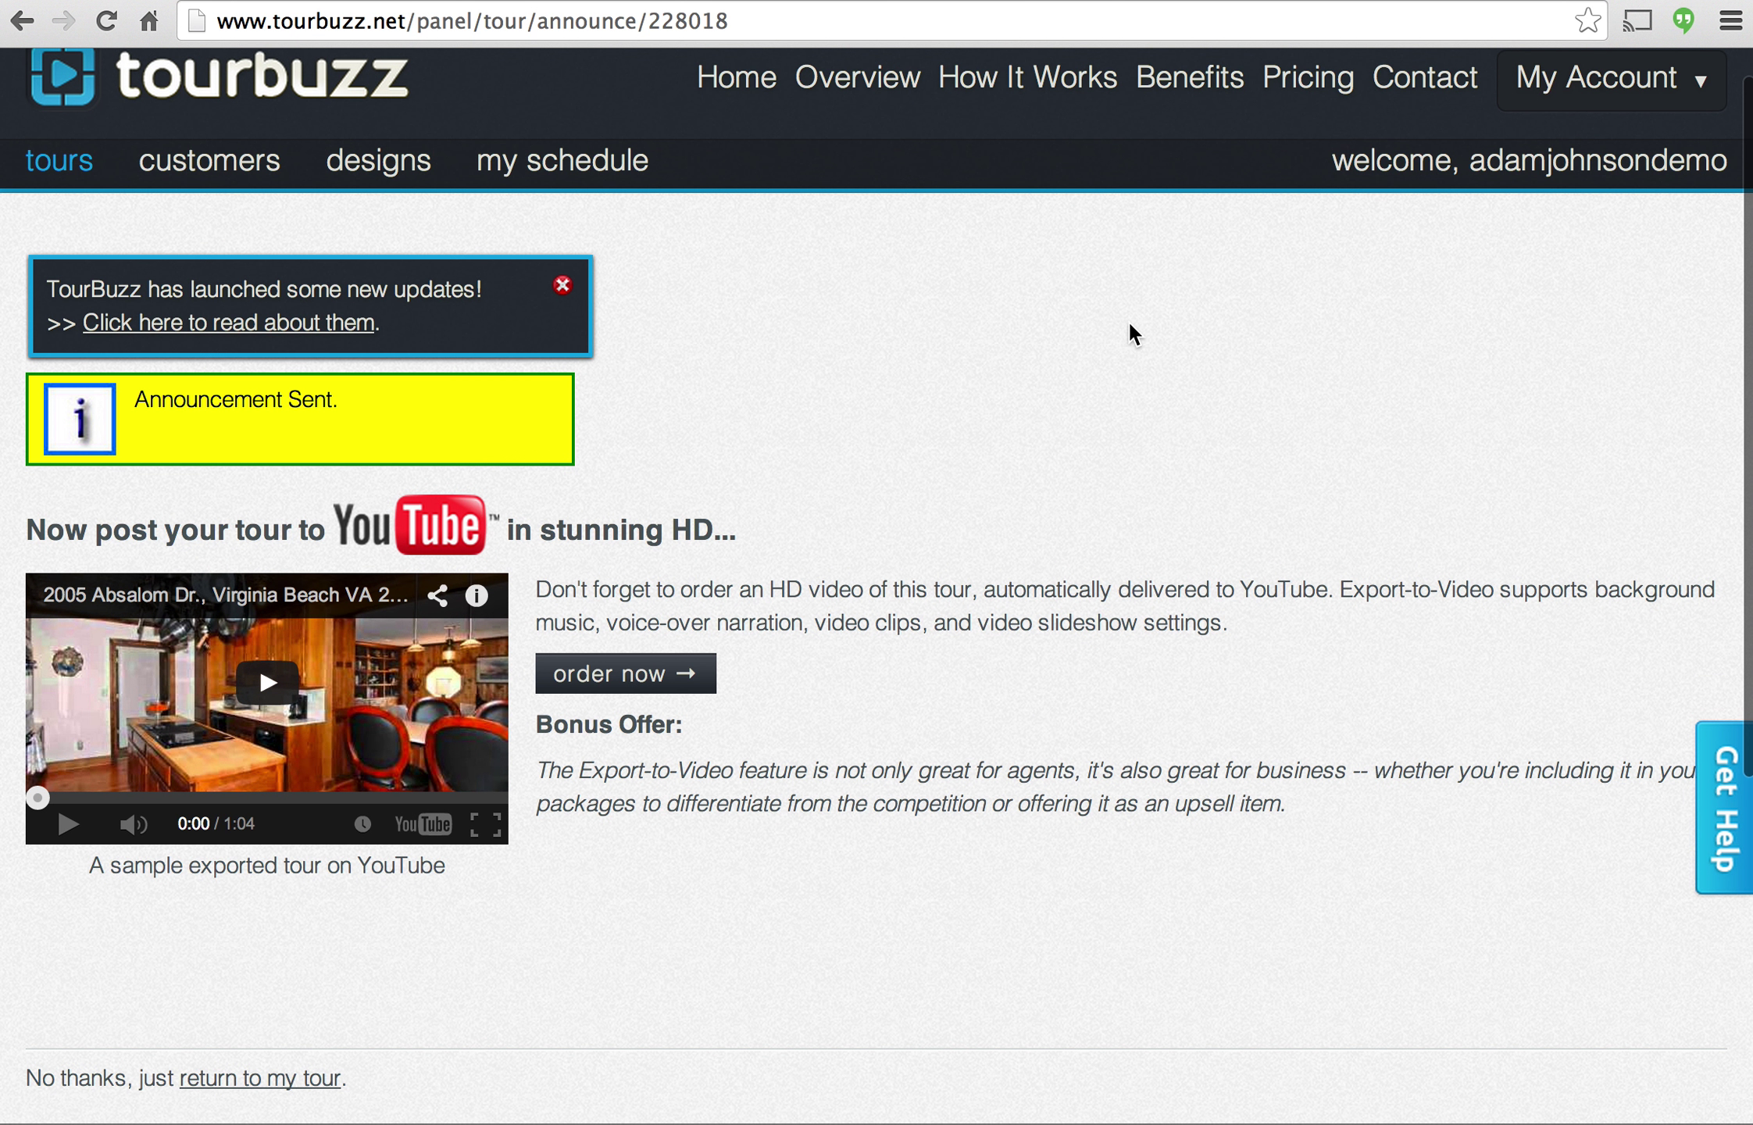